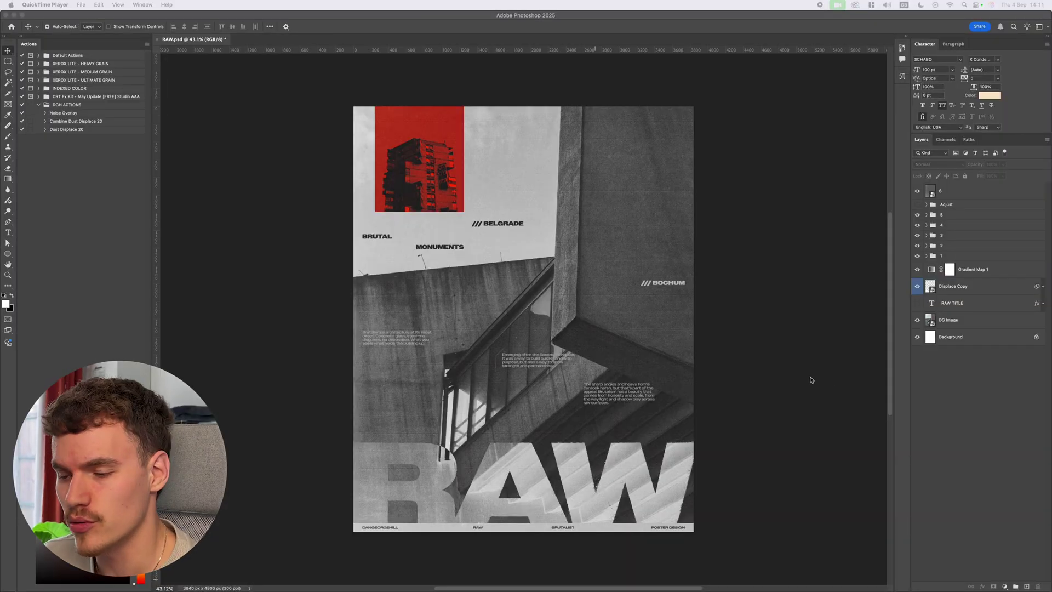
Examine the finished RAW poster with its layout guides shown and hidden
{"action": "left_click", "coordinate": [774, 382]}
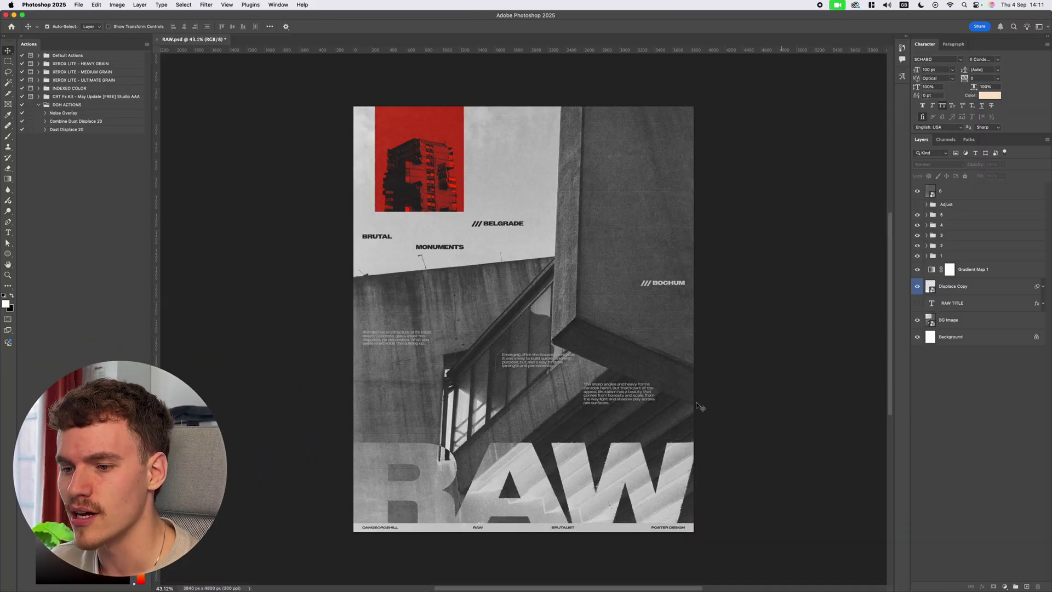
{"action": "scroll", "coordinate": [614, 445], "scroll_direction": "up", "scroll_amount": 2}
{"action": "scroll", "coordinate": [619, 443], "scroll_direction": "down", "scroll_amount": 2}
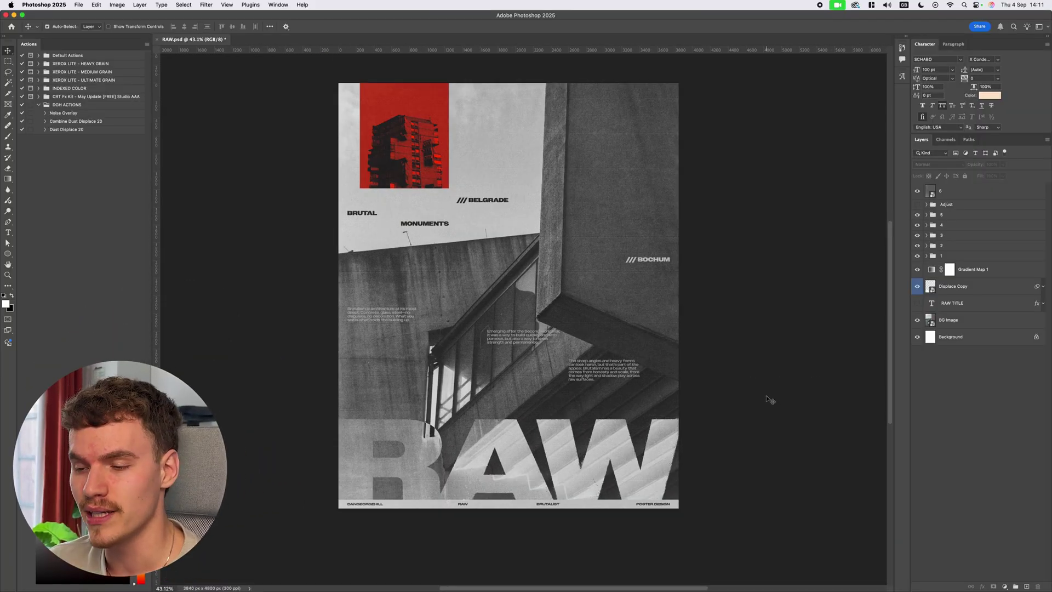
{"action": "key", "text": "super+semicolon"}
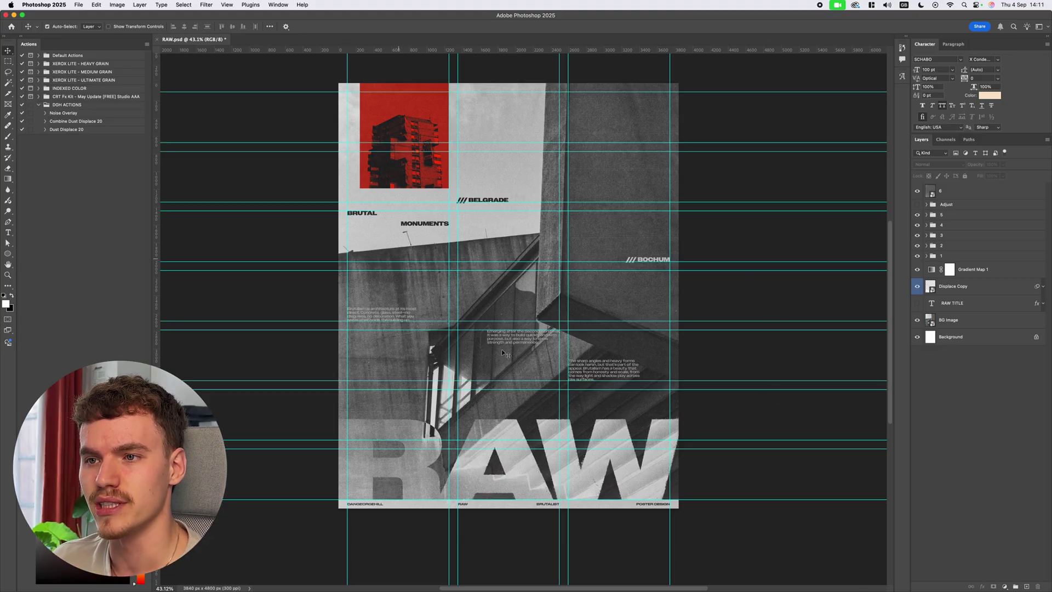
{"action": "key", "text": "super+semicolon"}
{"action": "scroll", "coordinate": [752, 387], "scroll_direction": "up", "scroll_amount": 2}
Create a new document 3840 px wide and 4800 px high at 300 pixels per inch
{"action": "left_click", "coordinate": [80, 4]}
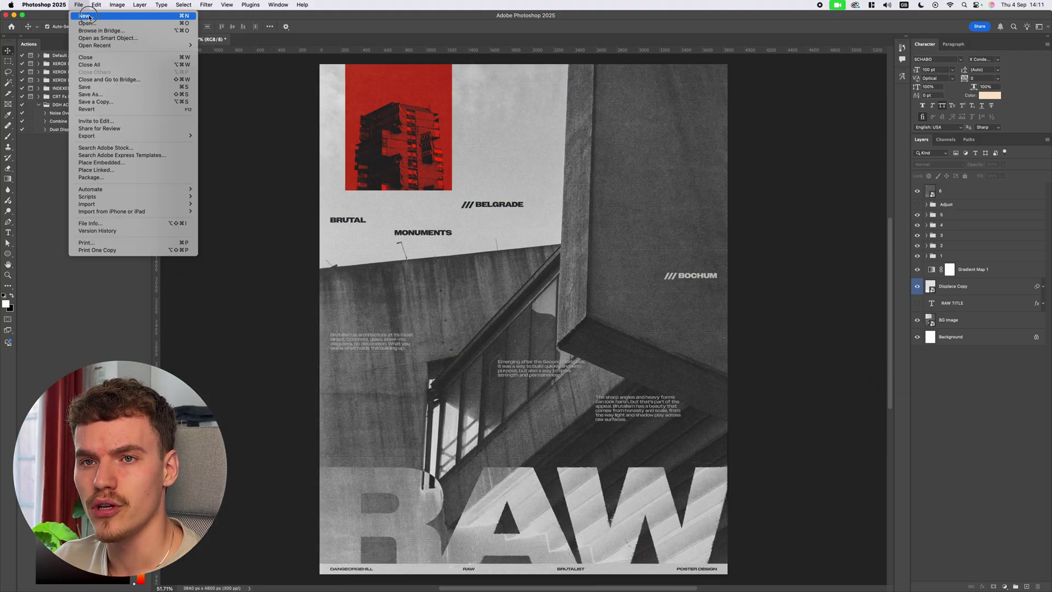
{"action": "left_click", "coordinate": [91, 16]}
{"action": "type", "text": "3840"}
{"action": "key", "text": "Tab"}
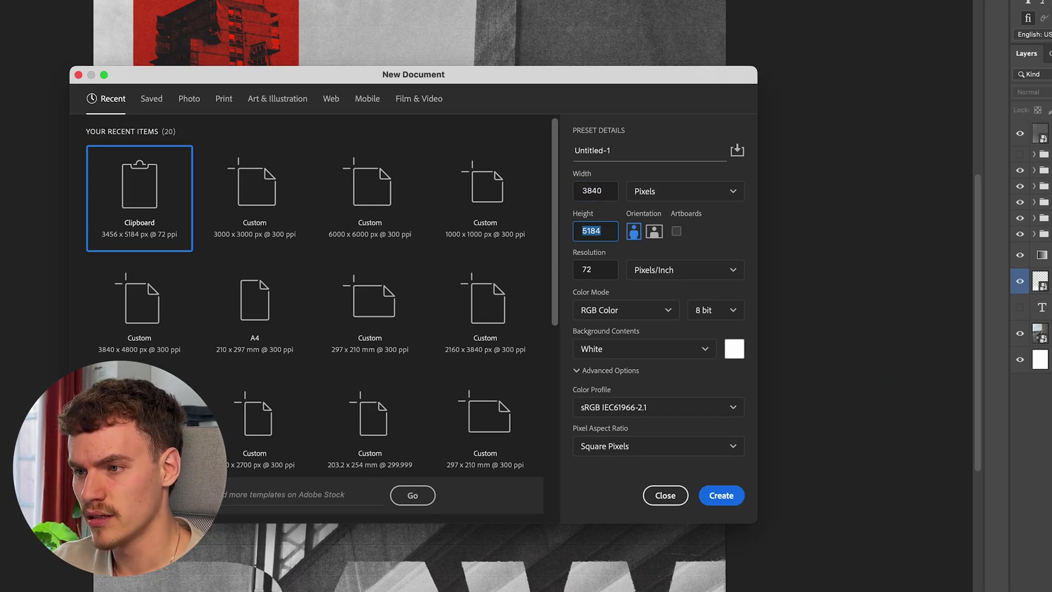
{"action": "type", "text": "4800"}
{"action": "double_click", "coordinate": [592, 274]}
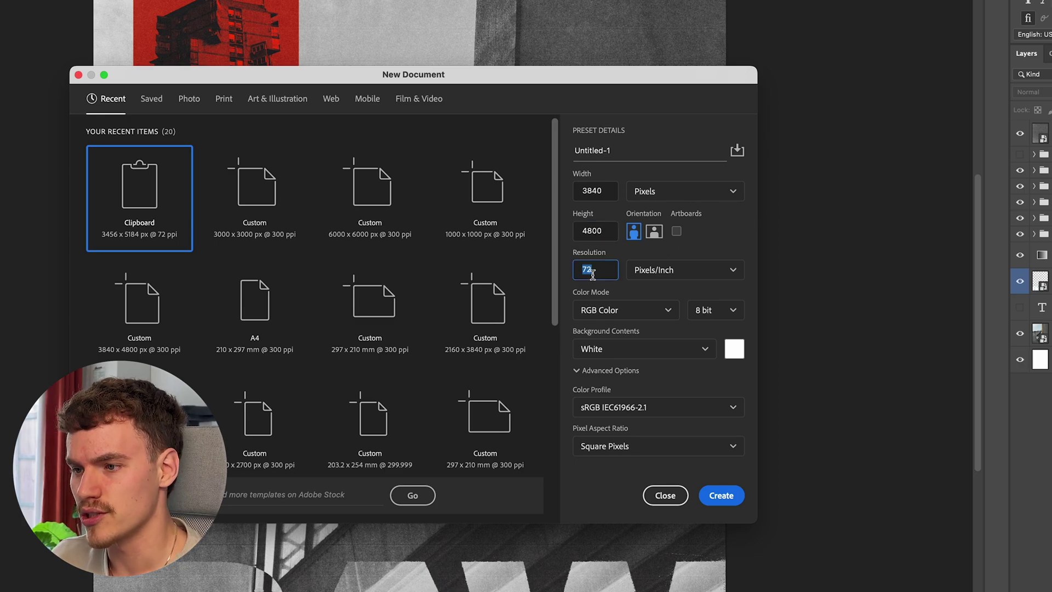
{"action": "type", "text": "300"}
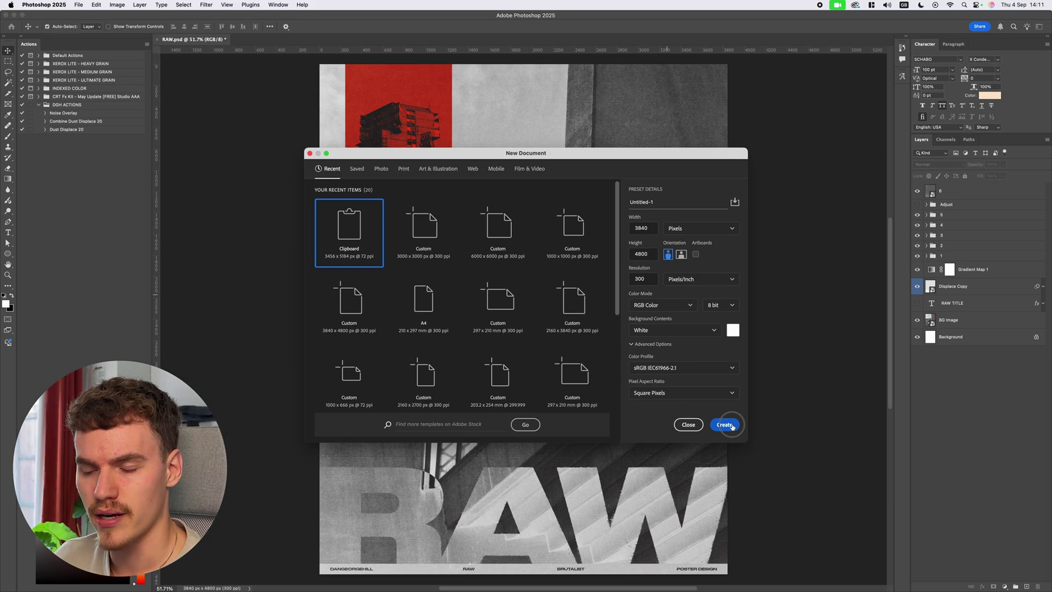
{"action": "left_click", "coordinate": [726, 505]}
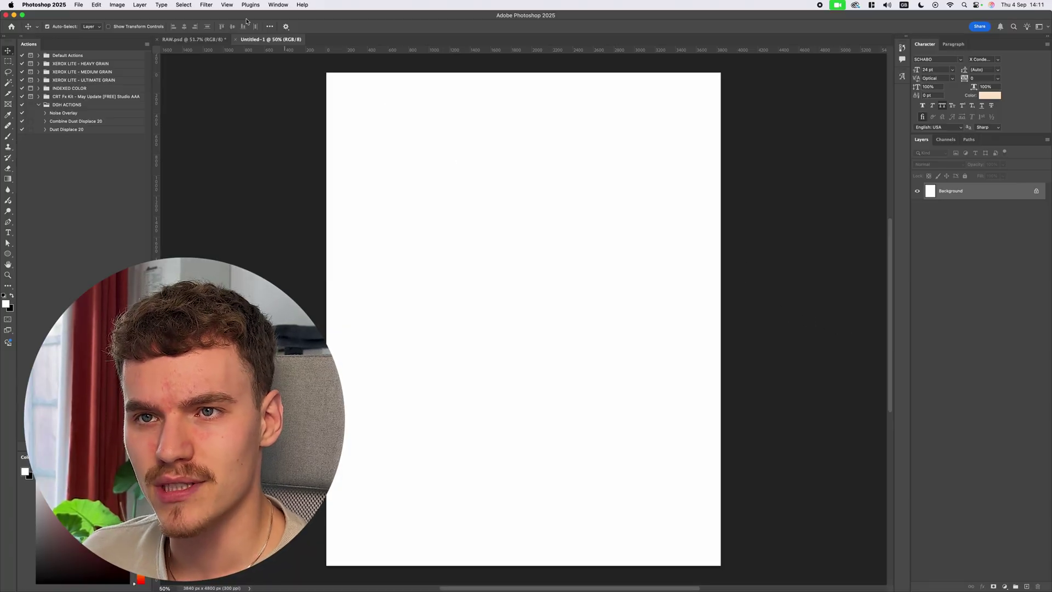
Add a guide layout with 3 columns and 7 rows, using 100 px gutters and 100 px margins on all sides
{"action": "left_click", "coordinate": [227, 5]}
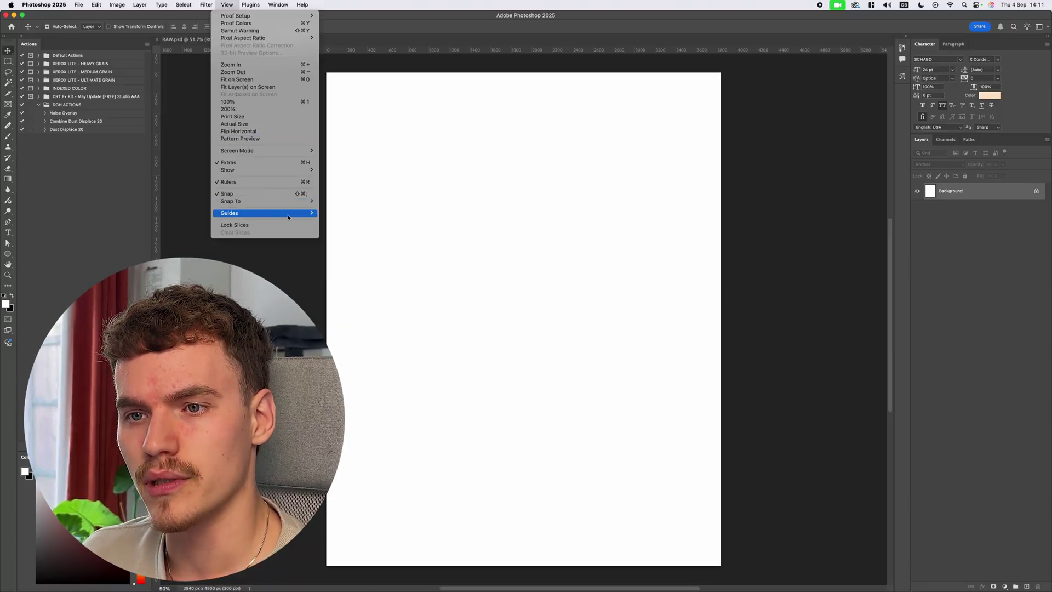
{"action": "mouse_move", "coordinate": [288, 215]}
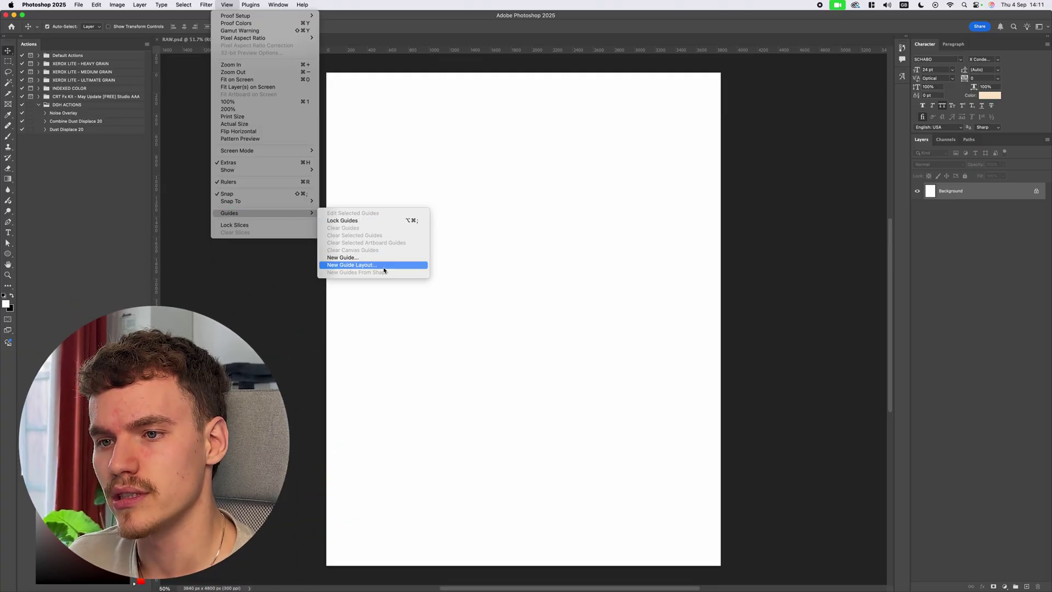
{"action": "left_click", "coordinate": [352, 264]}
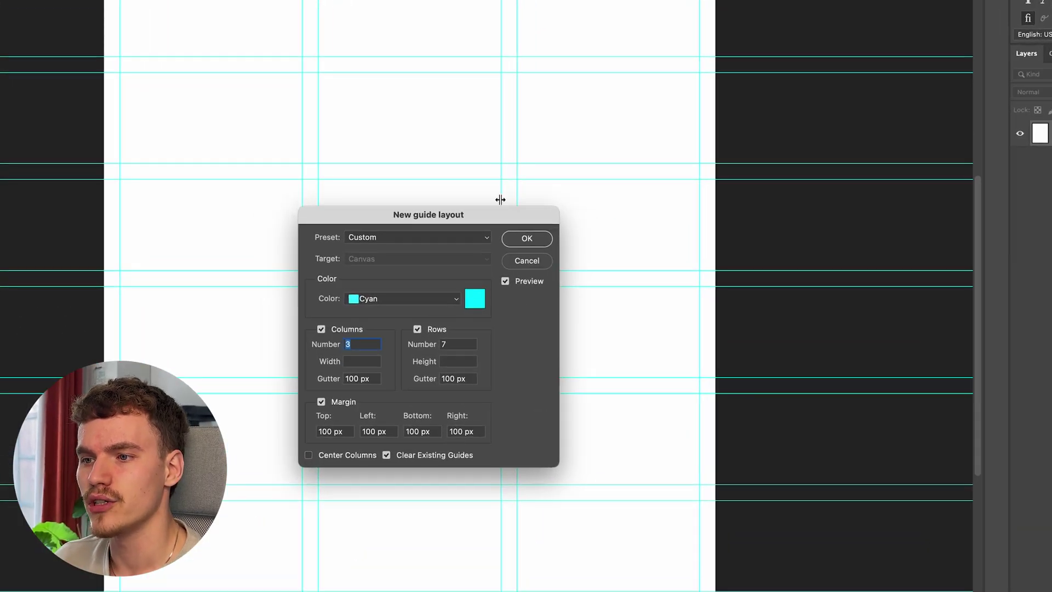
{"action": "left_click_drag", "start_coordinate": [500, 223], "coordinate": [597, 220]}
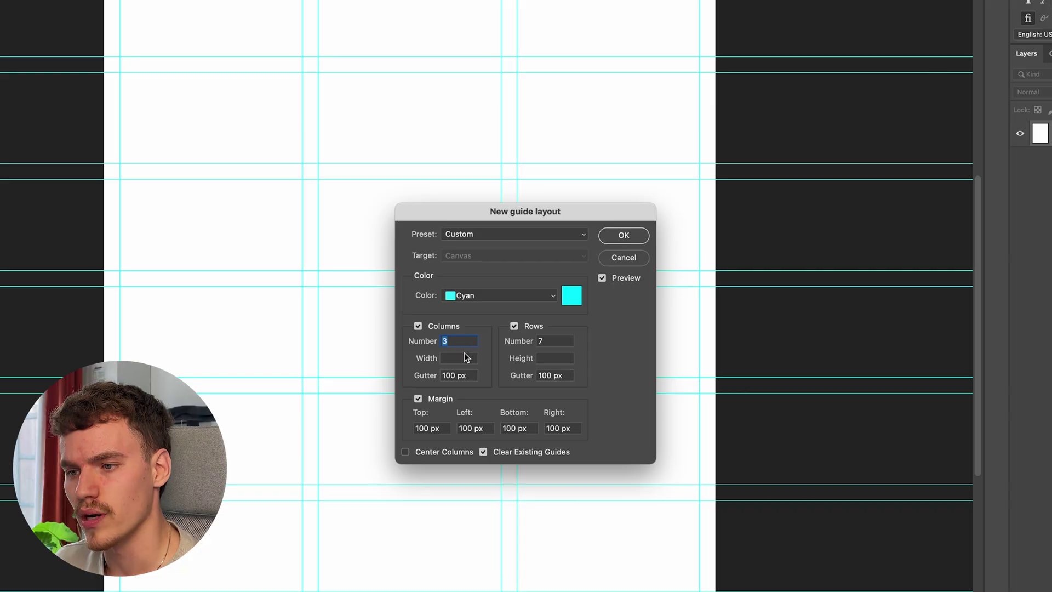
{"action": "left_click", "coordinate": [469, 377]}
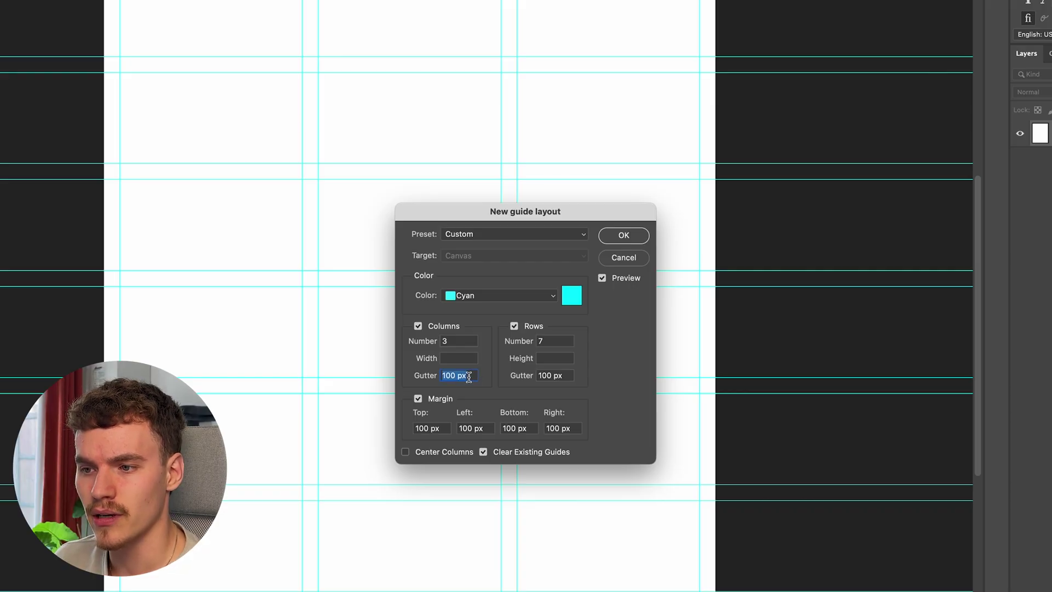
{"action": "left_click", "coordinate": [435, 427]}
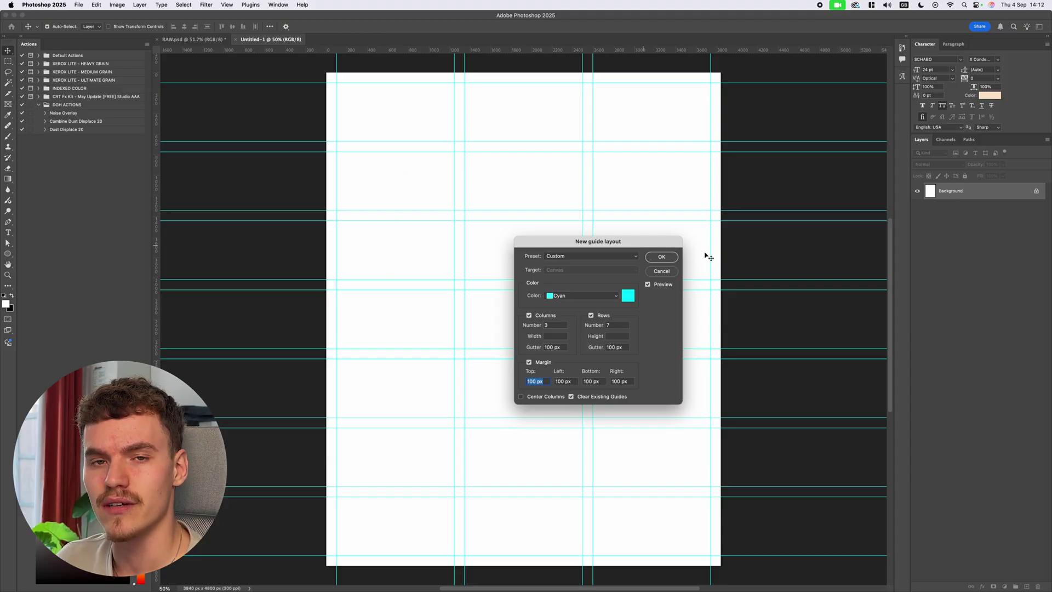
{"action": "left_click", "coordinate": [625, 347]}
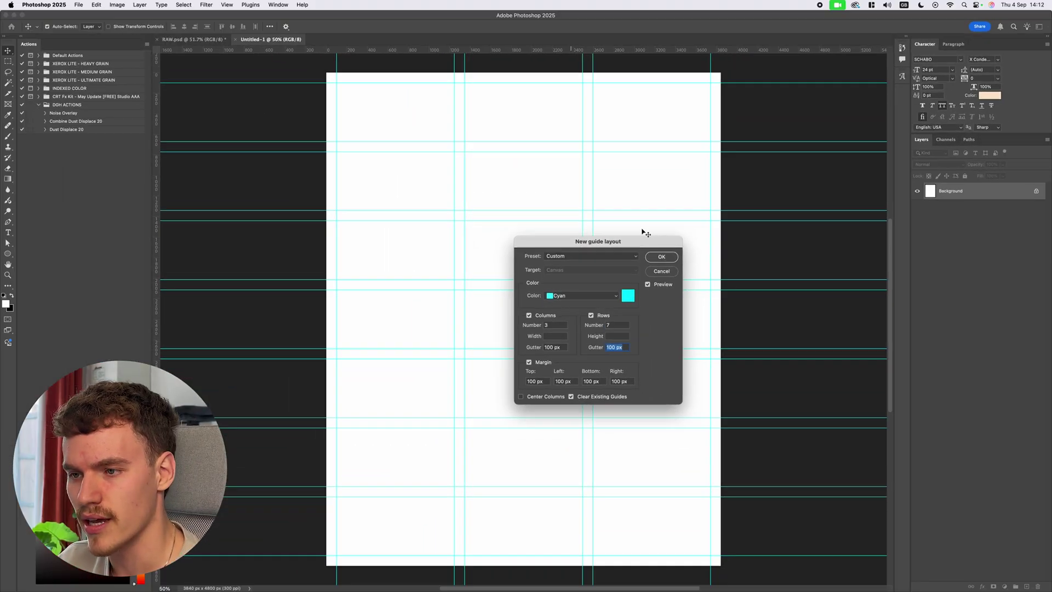
{"action": "key", "text": "Return"}
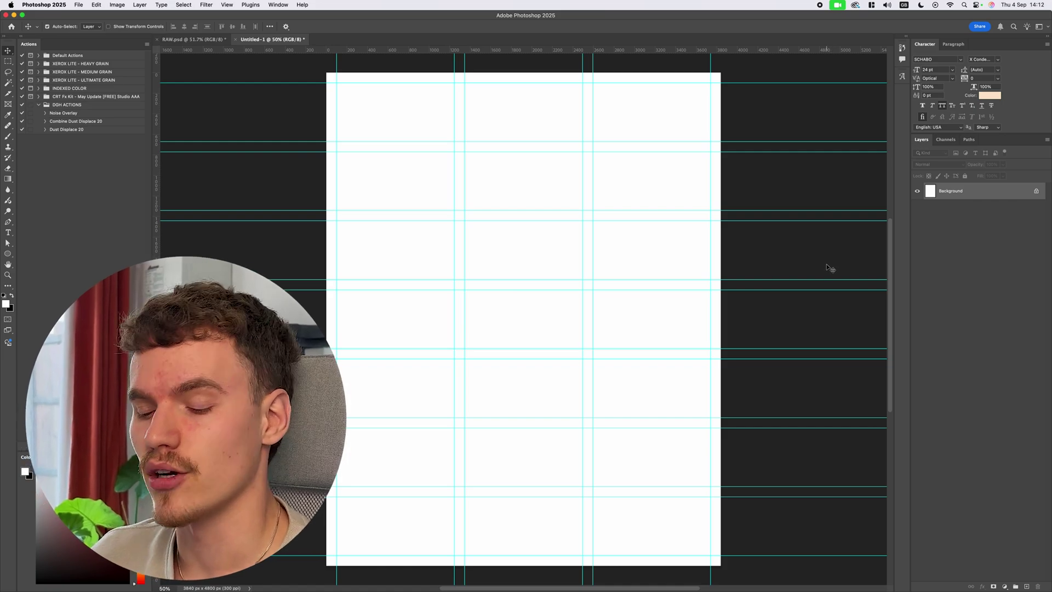
Paste the concrete building photo and scale and position it to fill the whole canvas
{"action": "key", "text": "super+v"}
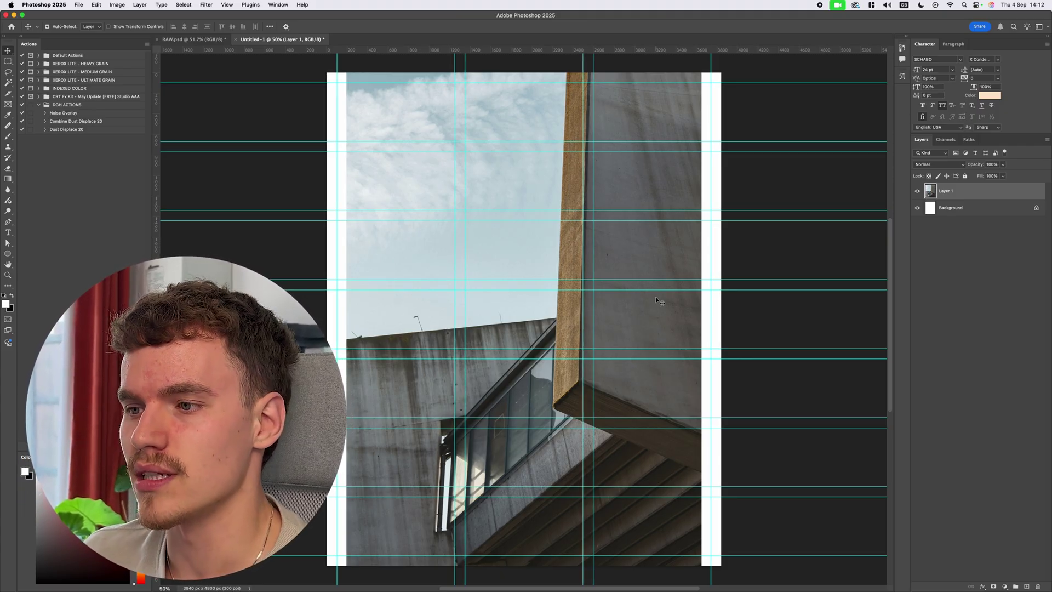
{"action": "key", "text": "super+t"}
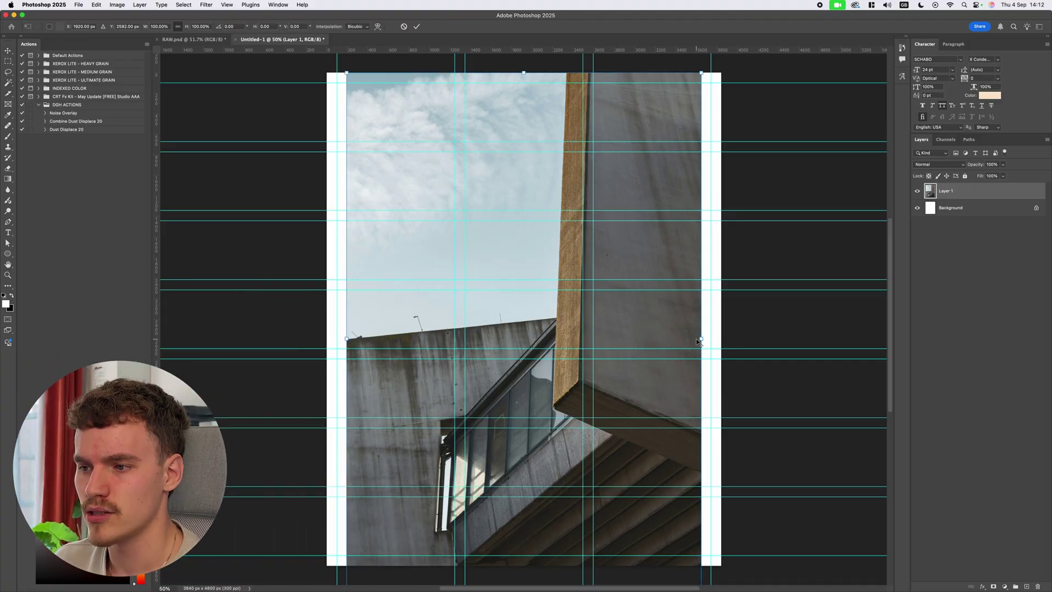
{"action": "left_click_drag", "start_coordinate": [699, 341], "coordinate": [640, 331]}
{"action": "key", "text": "Return"}
{"action": "key", "text": "super+t"}
{"action": "left_click_drag", "start_coordinate": [637, 567], "coordinate": [674, 546]}
{"action": "key", "text": "Return"}
Check the building photo's framing with the layout guides hidden and shown
{"action": "key", "text": "super+semicolon"}
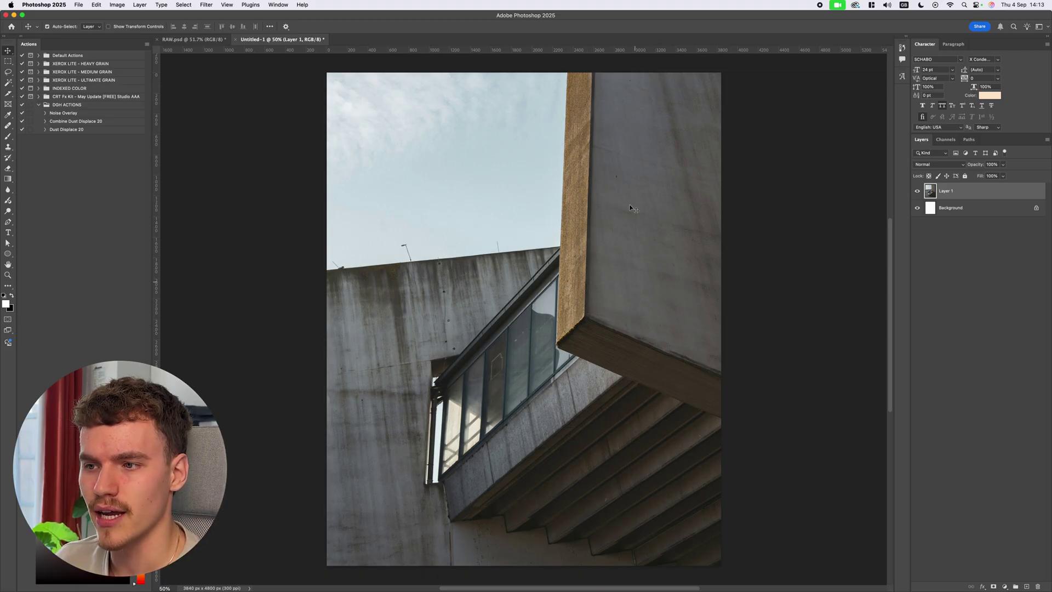
{"action": "key", "text": "super+semicolon"}
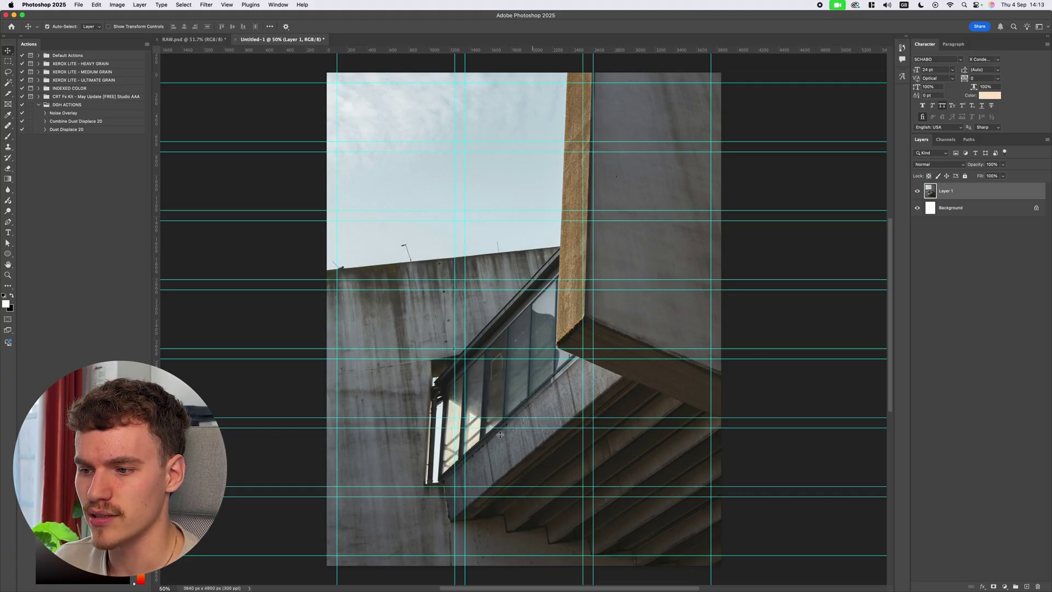
{"action": "key", "text": "super+semicolon"}
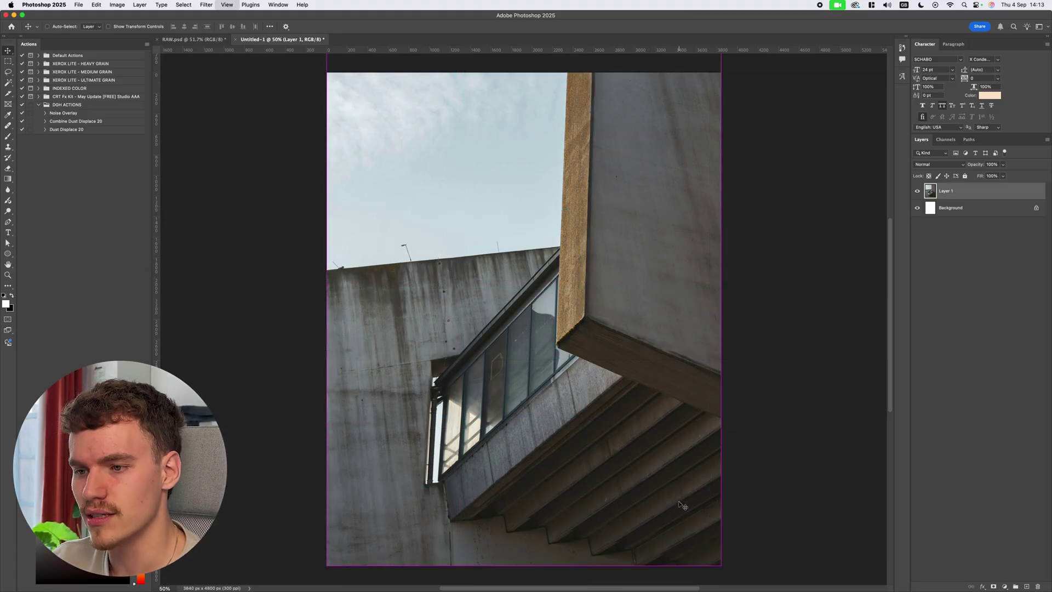
{"action": "left_click", "coordinate": [796, 418]}
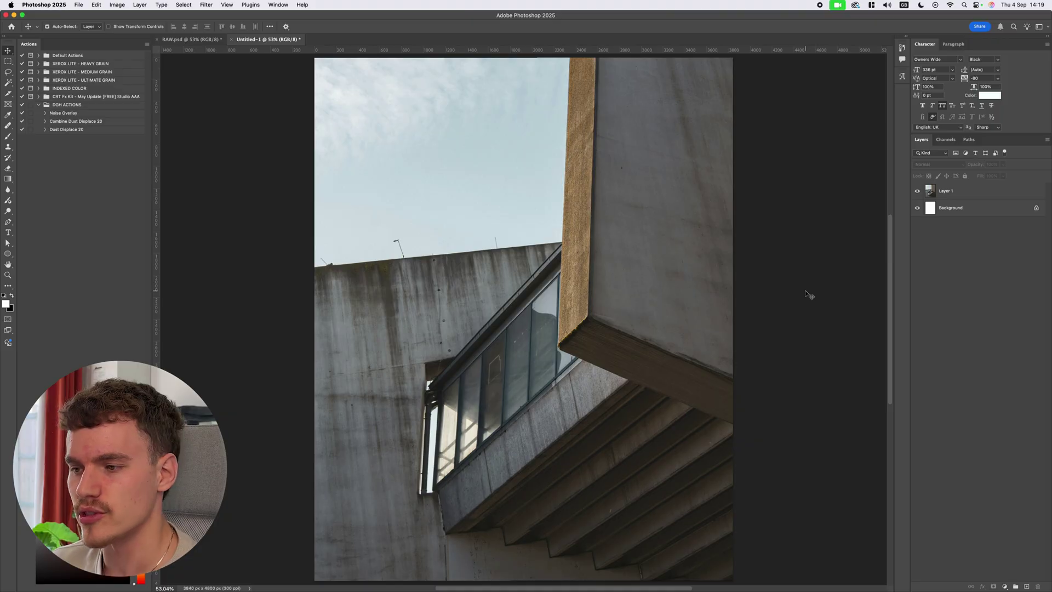
Show the guides and add the white title text RAW across the middle of the photo
{"action": "key", "text": "super+;"}
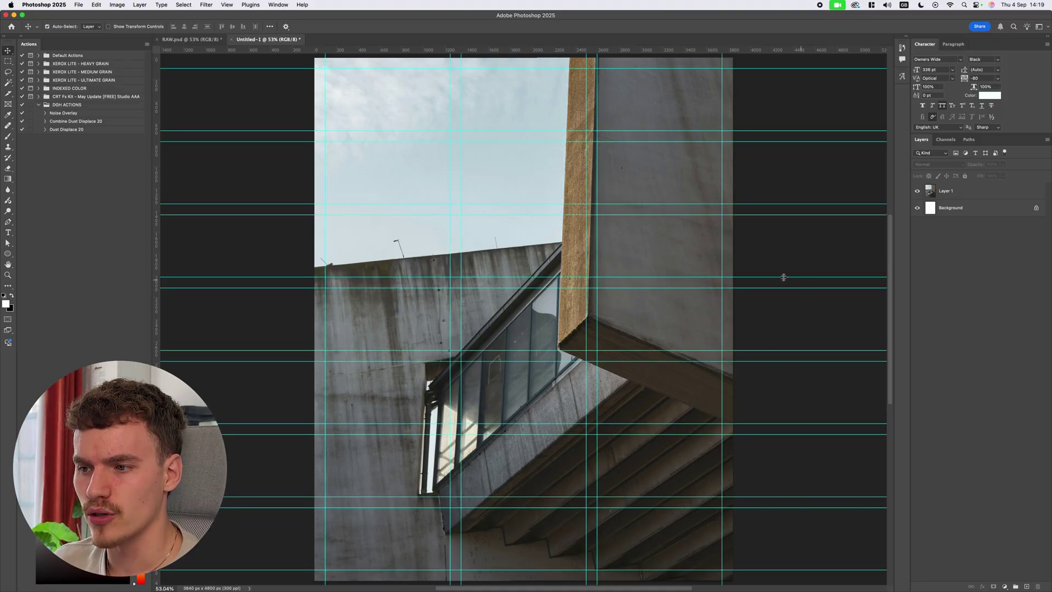
{"action": "key", "text": "t"}
{"action": "left_click", "coordinate": [511, 393]}
{"action": "type", "text": "RAW"}
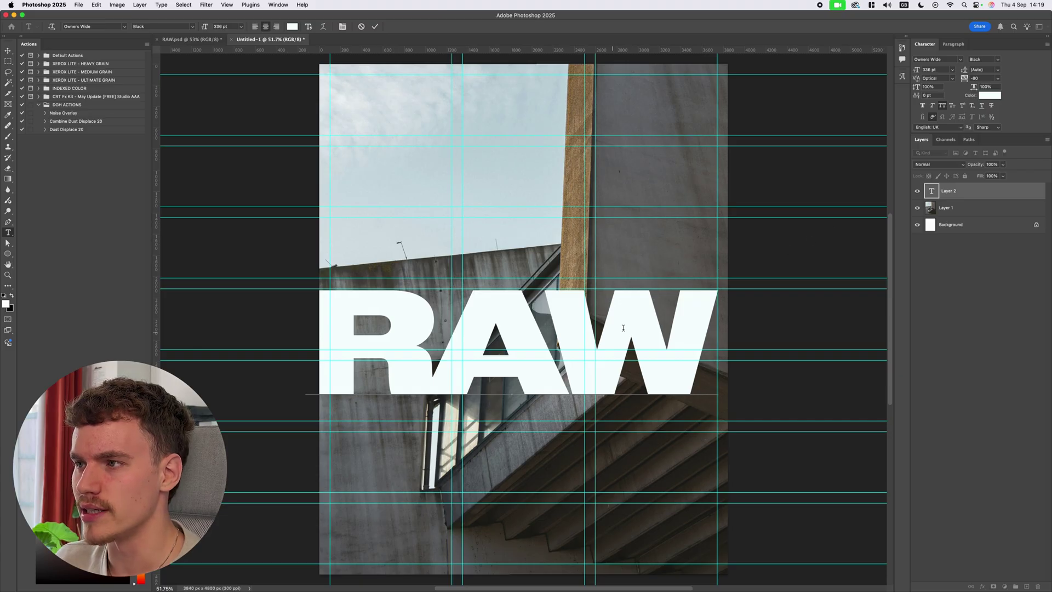
{"action": "key", "text": "super+Return"}
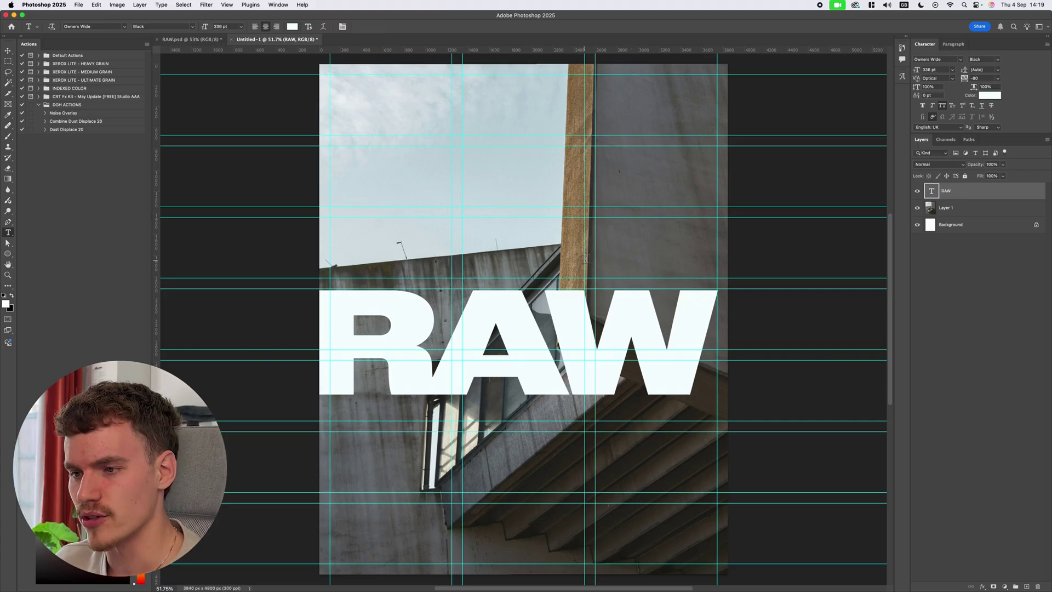
Centre the RAW title horizontally, with alignment relative to the canvas
{"action": "key", "text": "v"}
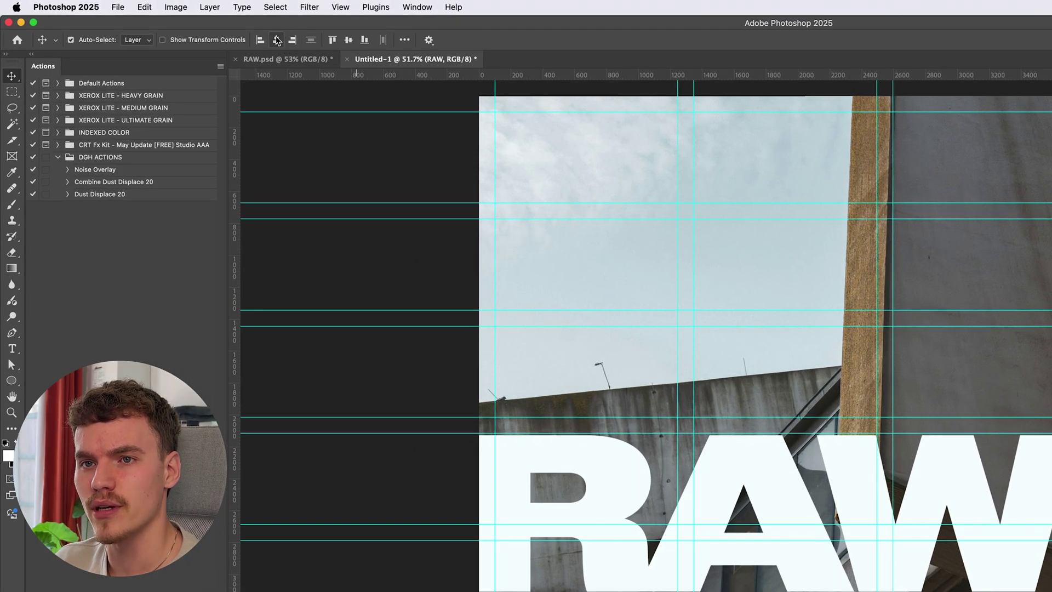
{"action": "left_click", "coordinate": [184, 27]}
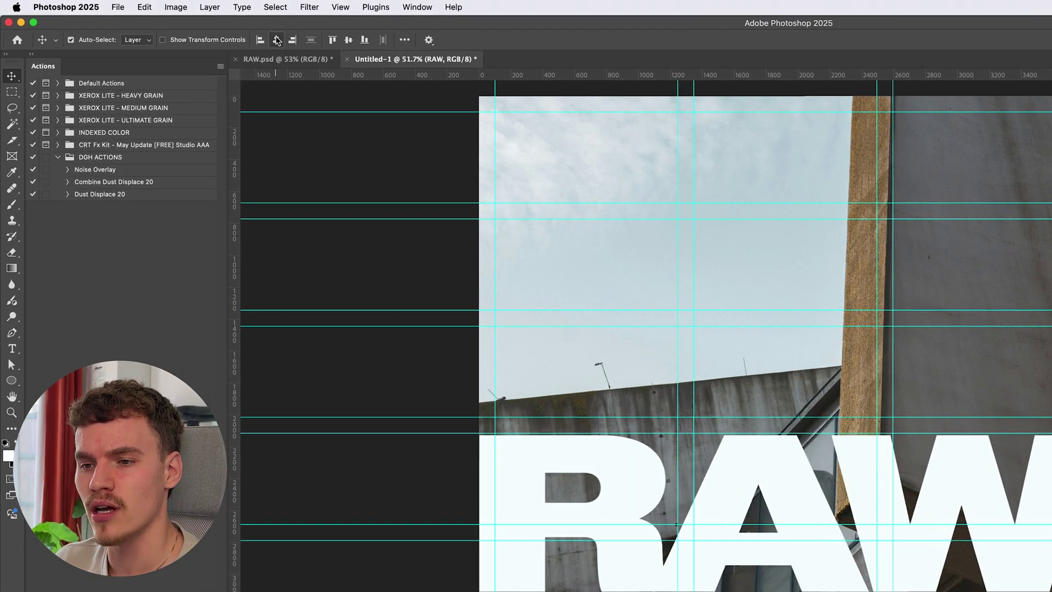
{"action": "left_click", "coordinate": [402, 44]}
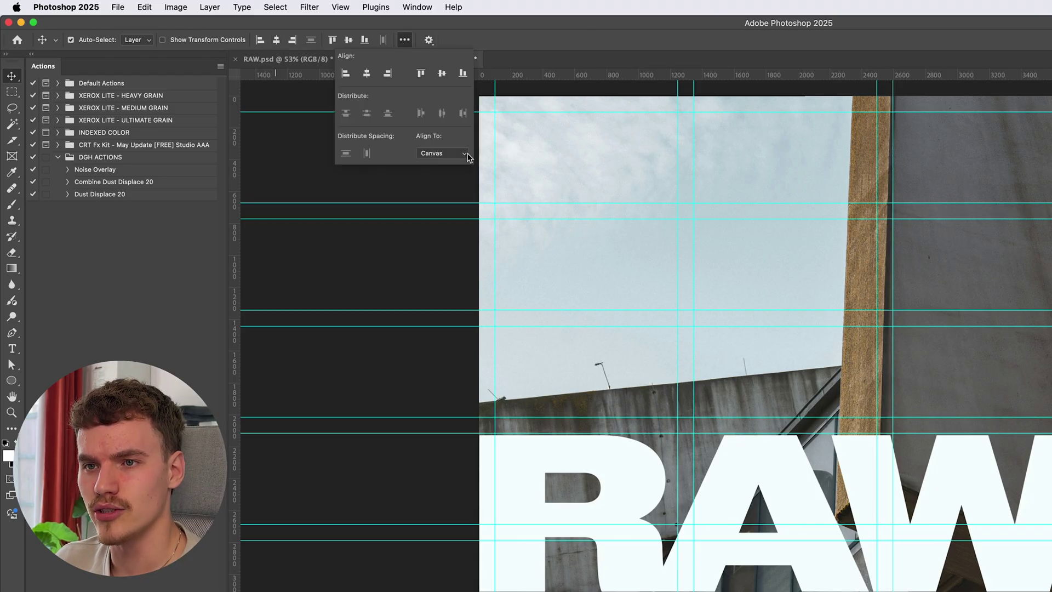
{"action": "left_click", "coordinate": [452, 157]}
{"action": "left_click", "coordinate": [453, 153]}
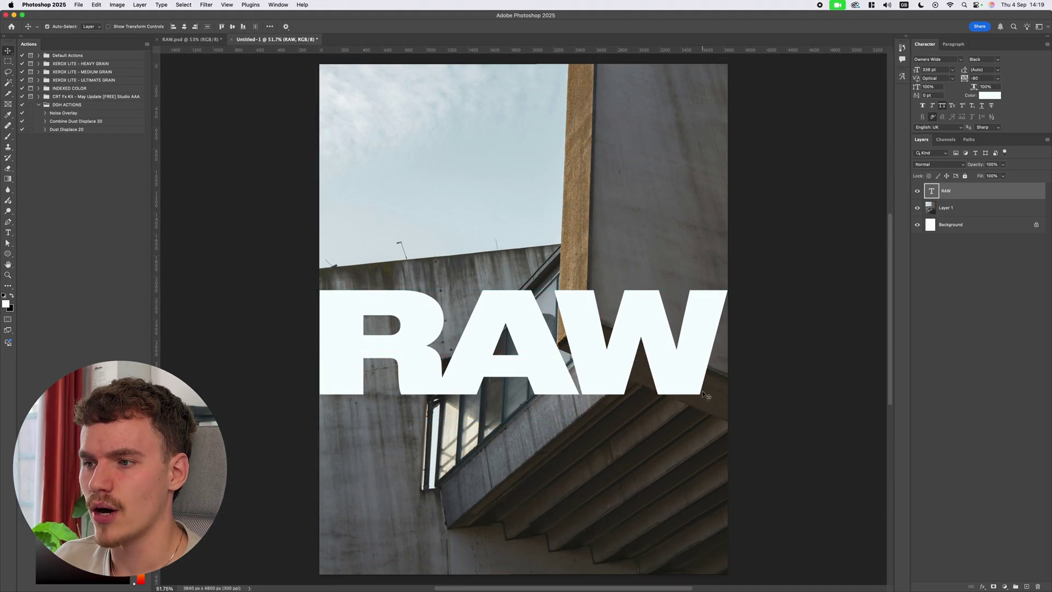
Enlarge the RAW title slightly and move it down to the poster's bottom edge, spanning the canvas width
{"action": "scroll", "coordinate": [697, 374], "scroll_direction": "down", "scroll_amount": 2}
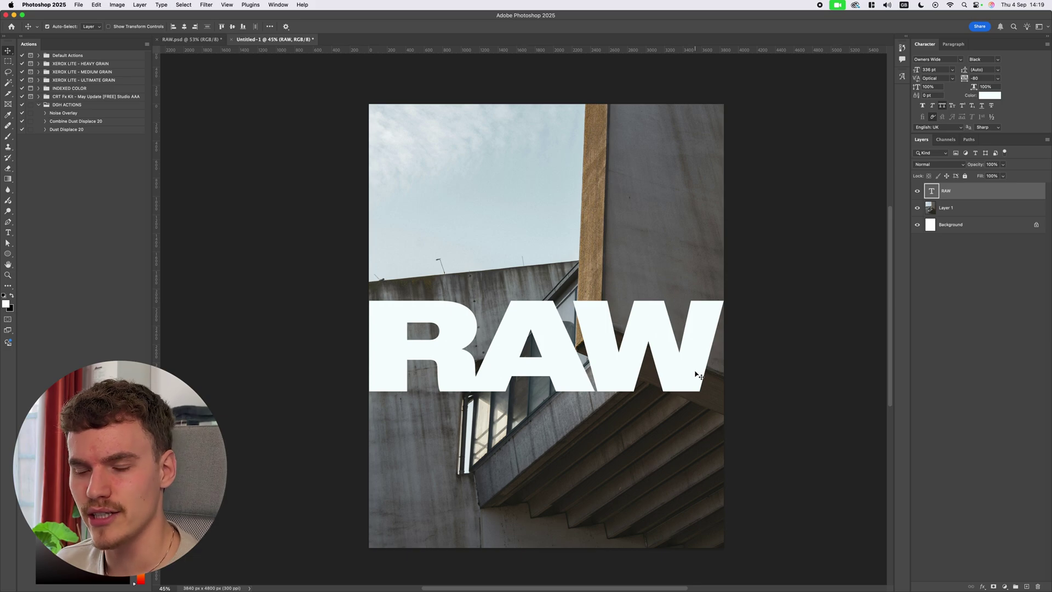
{"action": "key", "text": "super+t"}
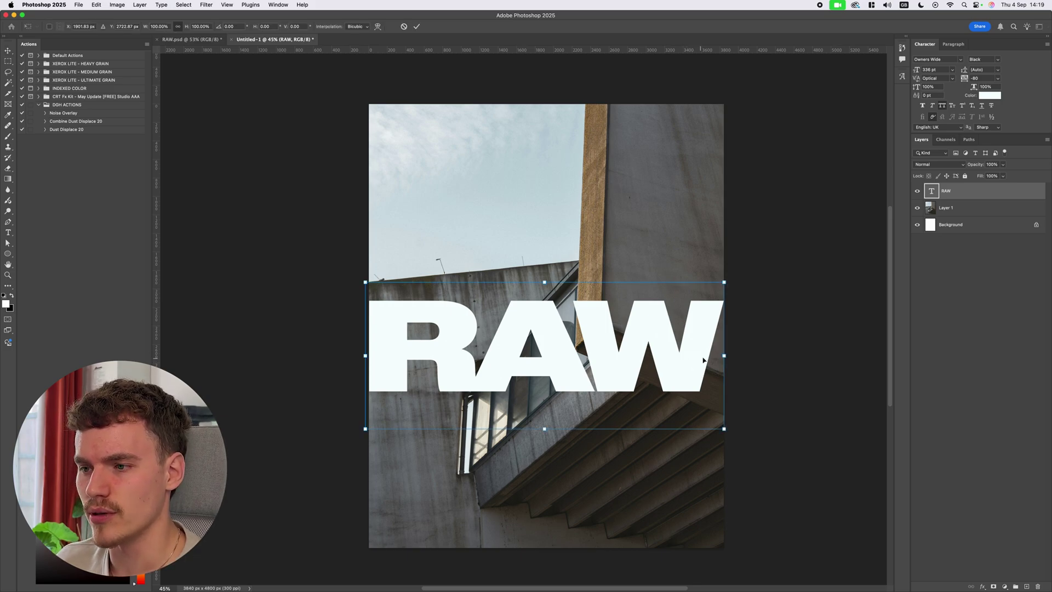
{"action": "scroll", "coordinate": [726, 356], "scroll_direction": "up", "scroll_amount": 2}
{"action": "key", "text": "Return"}
{"action": "left_click_drag", "start_coordinate": [729, 357], "coordinate": [715, 495]}
{"action": "key", "text": "super+;"}
{"action": "key", "text": "super+t"}
{"action": "key", "text": "Return"}
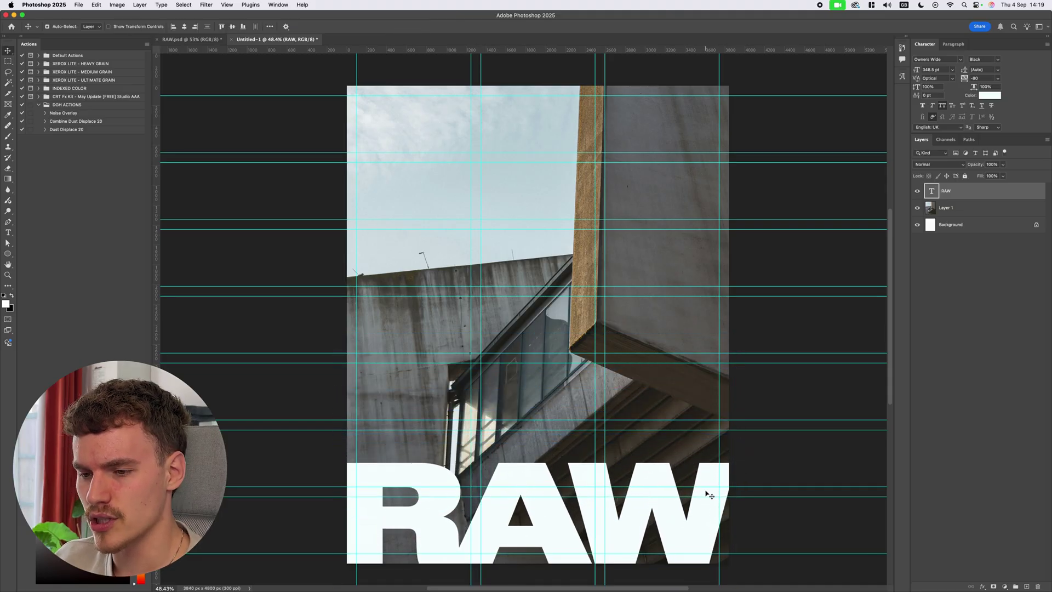
{"action": "key", "text": "super+;"}
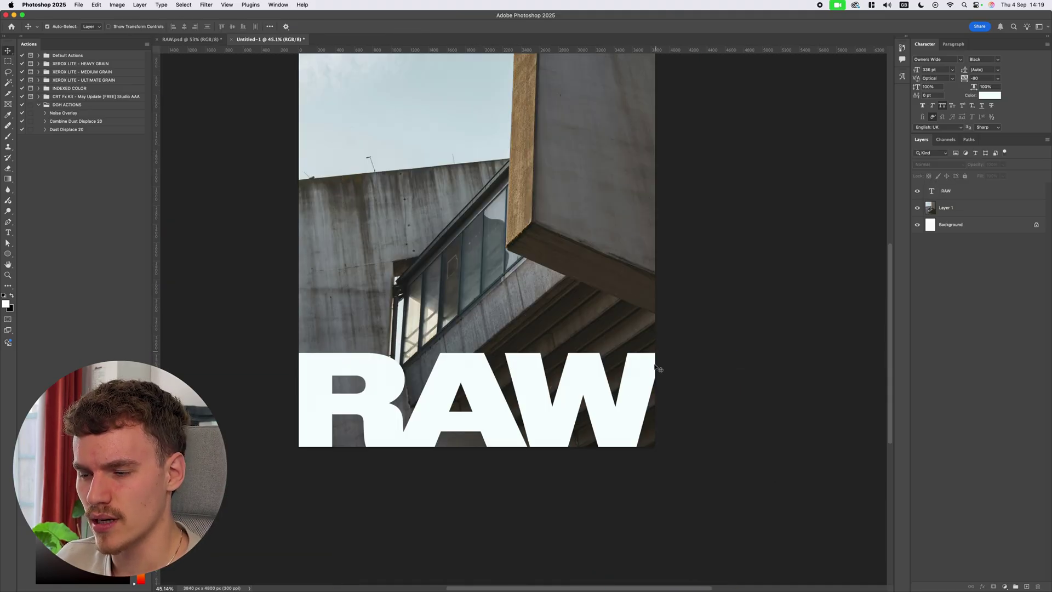
Scale the RAW title up slightly so it reaches past the canvas sides, and recentre it horizontally
{"action": "left_click", "coordinate": [641, 395]}
{"action": "scroll", "coordinate": [641, 395], "scroll_direction": "up", "scroll_amount": 1}
{"action": "key", "text": "super+t"}
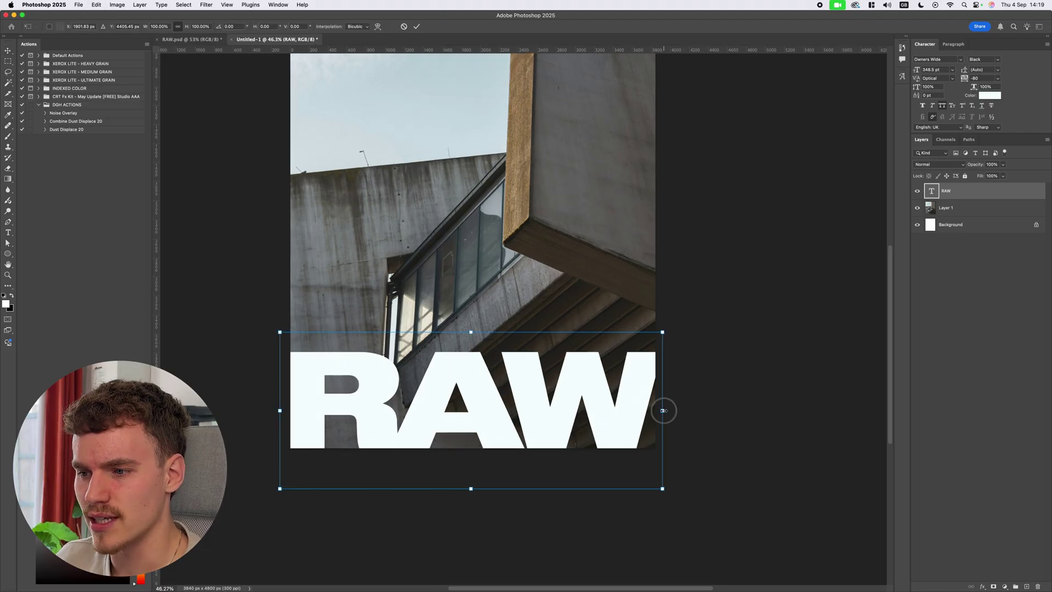
{"action": "left_click_drag", "start_coordinate": [663, 411], "coordinate": [669, 409]}
{"action": "key", "text": "Return"}
{"action": "left_click", "coordinate": [184, 28]}
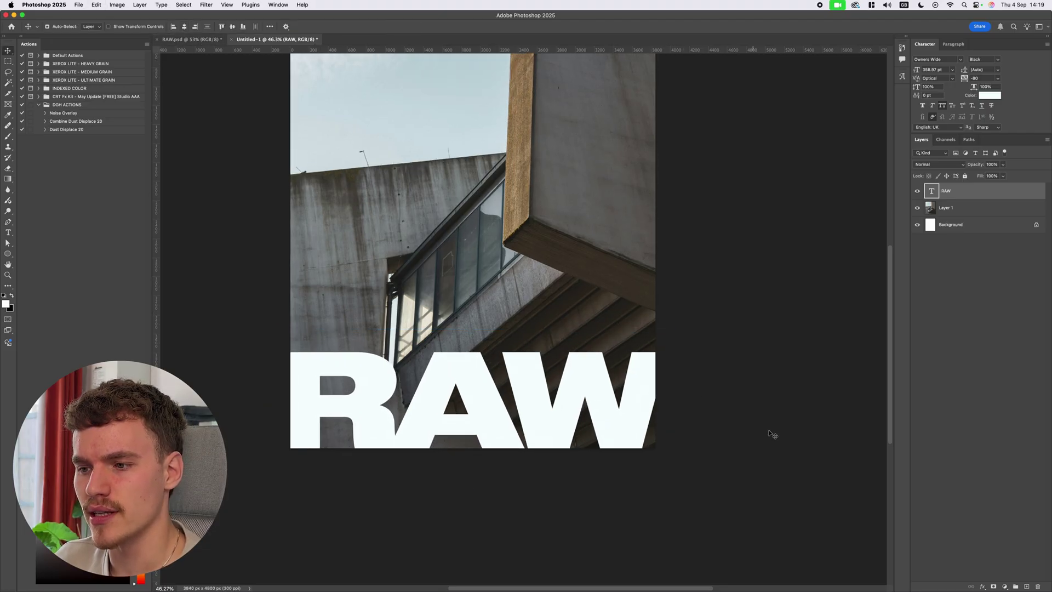
{"action": "left_click", "coordinate": [773, 434]}
{"action": "scroll", "coordinate": [723, 423], "scroll_direction": "down", "scroll_amount": 6}
{"action": "scroll", "coordinate": [645, 397], "scroll_direction": "up", "scroll_amount": 2}
{"action": "scroll", "coordinate": [642, 400], "scroll_direction": "left", "scroll_amount": 3}
{"action": "scroll", "coordinate": [709, 409], "scroll_direction": "up", "scroll_amount": 3}
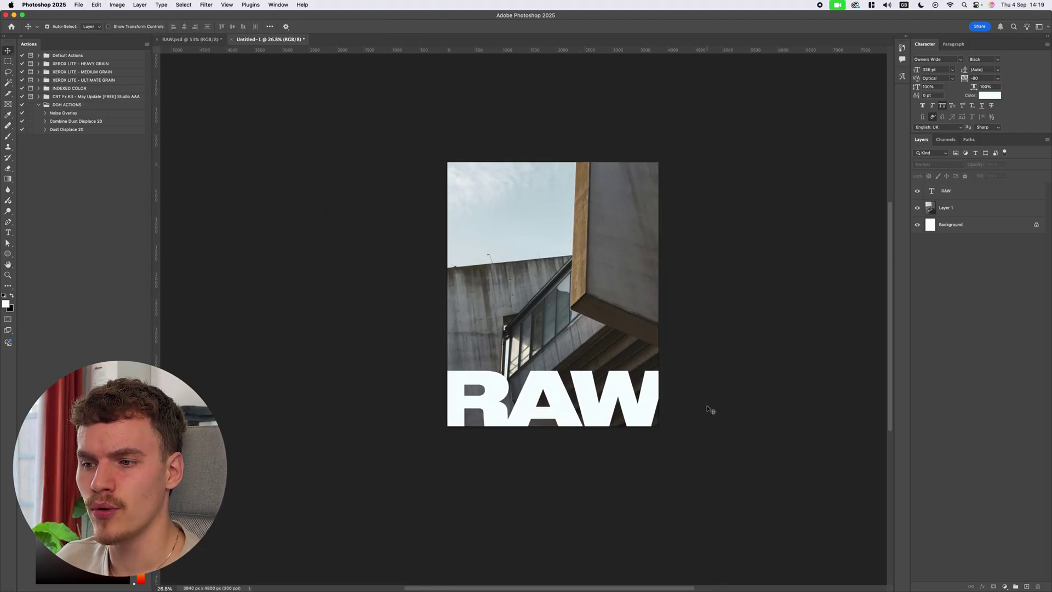
{"action": "scroll", "coordinate": [721, 408], "scroll_direction": "right", "scroll_amount": 2}
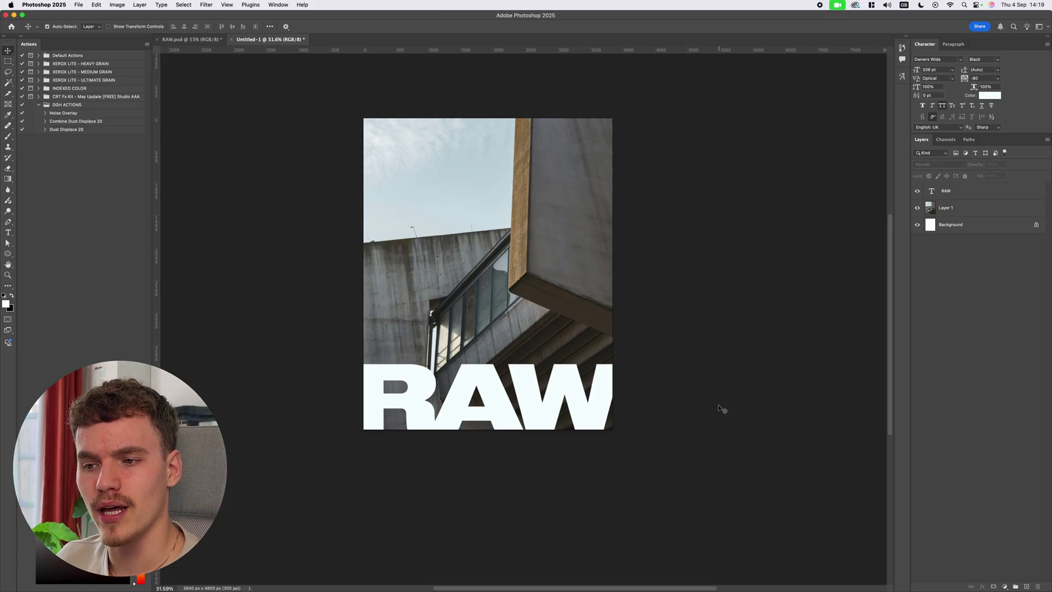
Set the RAW title layer's blend mode to Difference so the photo shows through inverted
{"action": "left_click", "coordinate": [566, 400]}
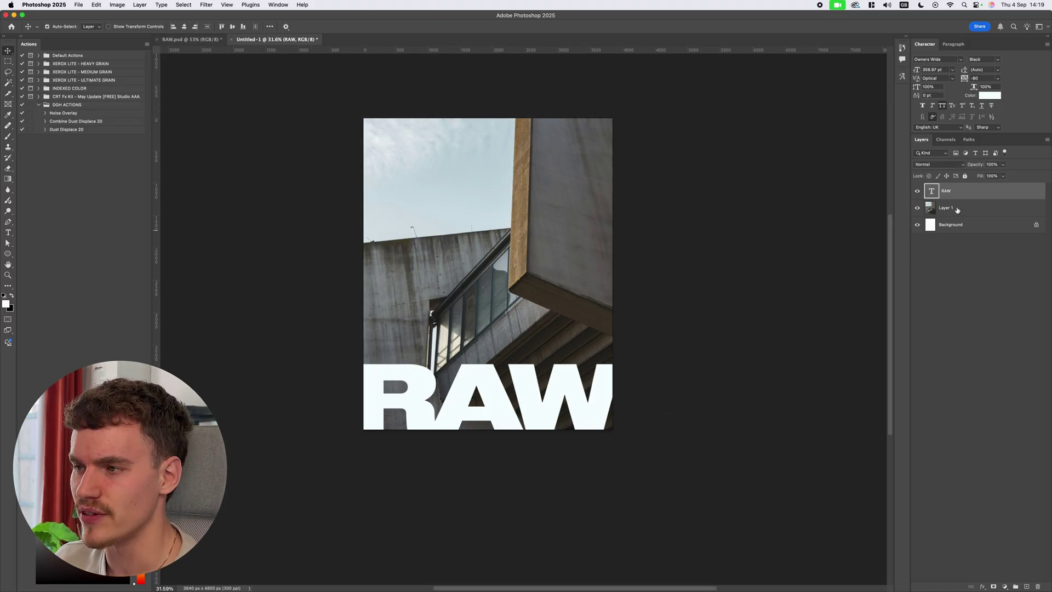
{"action": "scroll", "coordinate": [592, 348], "scroll_direction": "up", "scroll_amount": 2}
{"action": "left_click", "coordinate": [938, 164]}
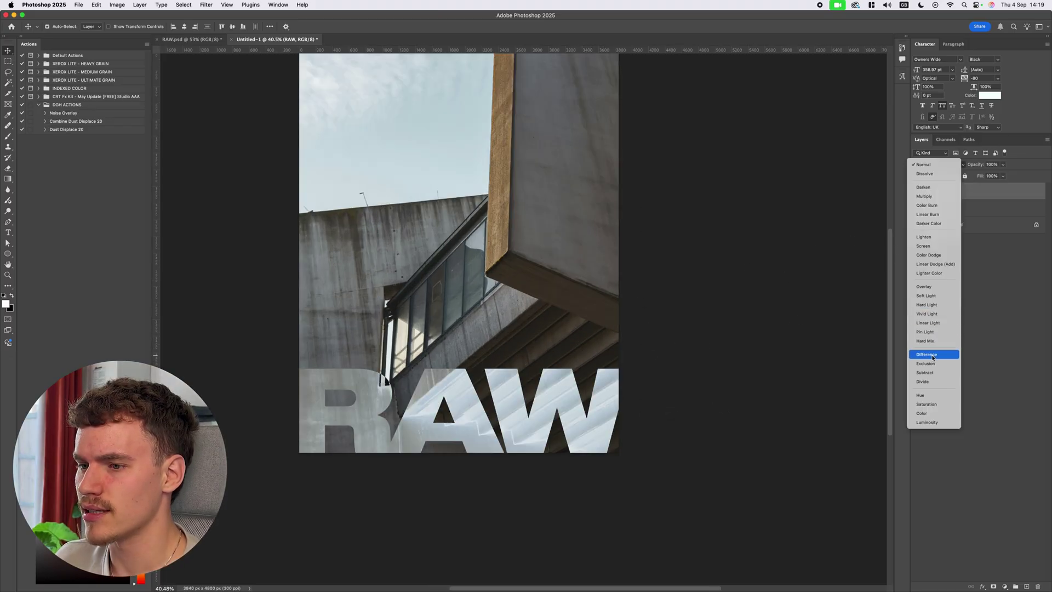
{"action": "left_click", "coordinate": [933, 357]}
{"action": "scroll", "coordinate": [646, 406], "scroll_direction": "left", "scroll_amount": 1}
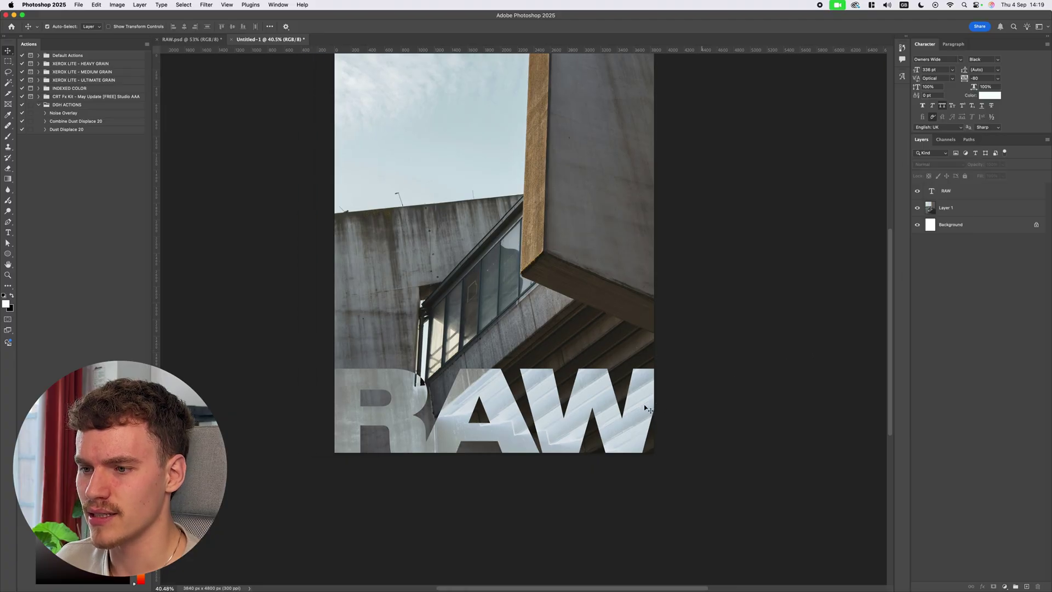
{"action": "scroll", "coordinate": [565, 411], "scroll_direction": "up", "scroll_amount": 5}
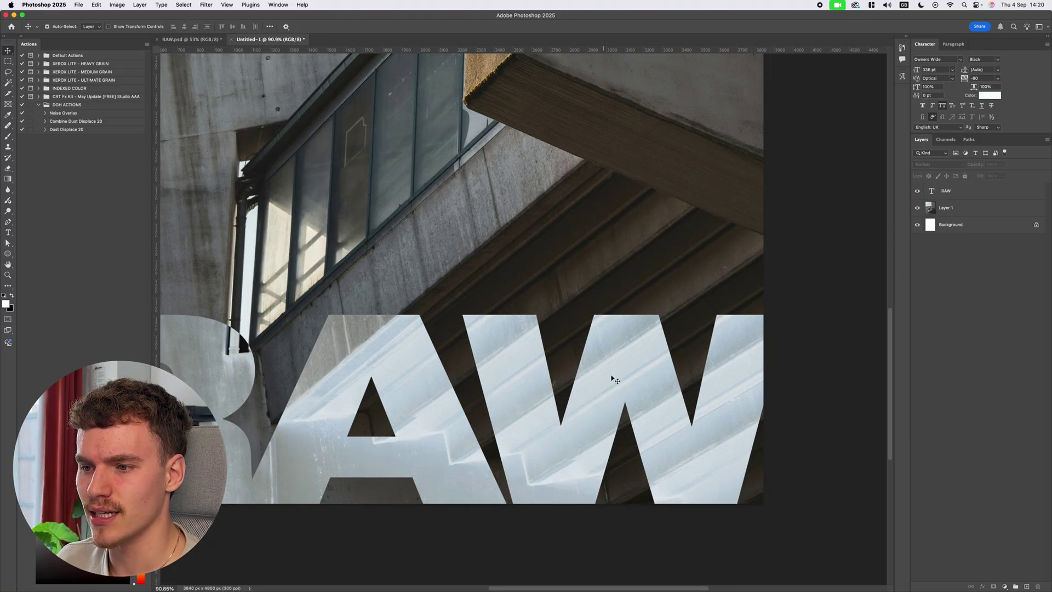
{"action": "scroll", "coordinate": [743, 282], "scroll_direction": "down", "scroll_amount": 5}
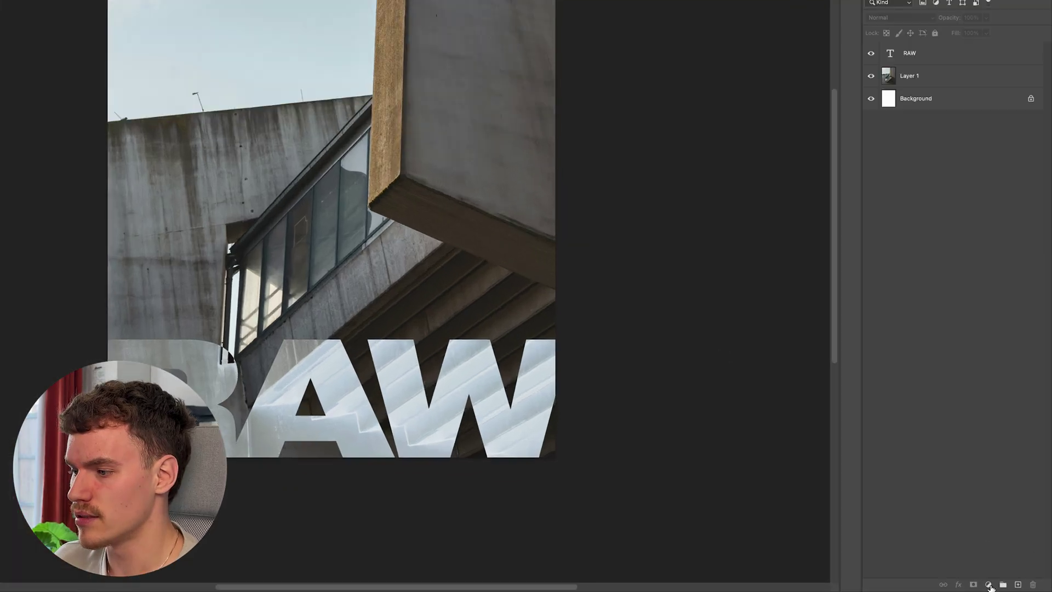
Add a Gradient Map adjustment layer above the title and apply the saved light-grey to dark-grey gradient preset
{"action": "left_click", "coordinate": [1005, 586]}
{"action": "left_click", "coordinate": [992, 566]}
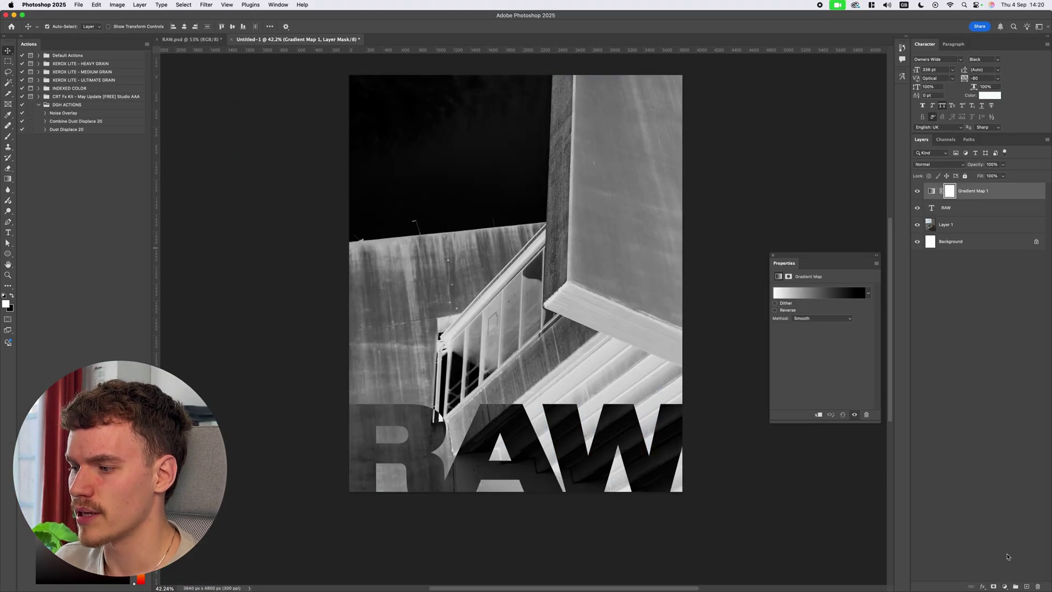
{"action": "left_click", "coordinate": [931, 191]}
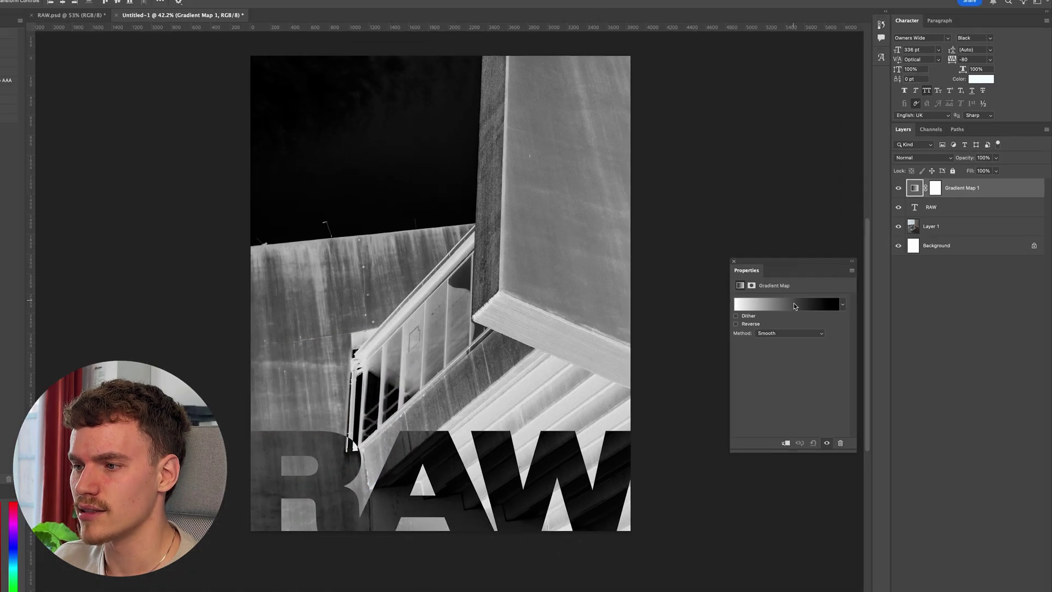
{"action": "left_click", "coordinate": [712, 332]}
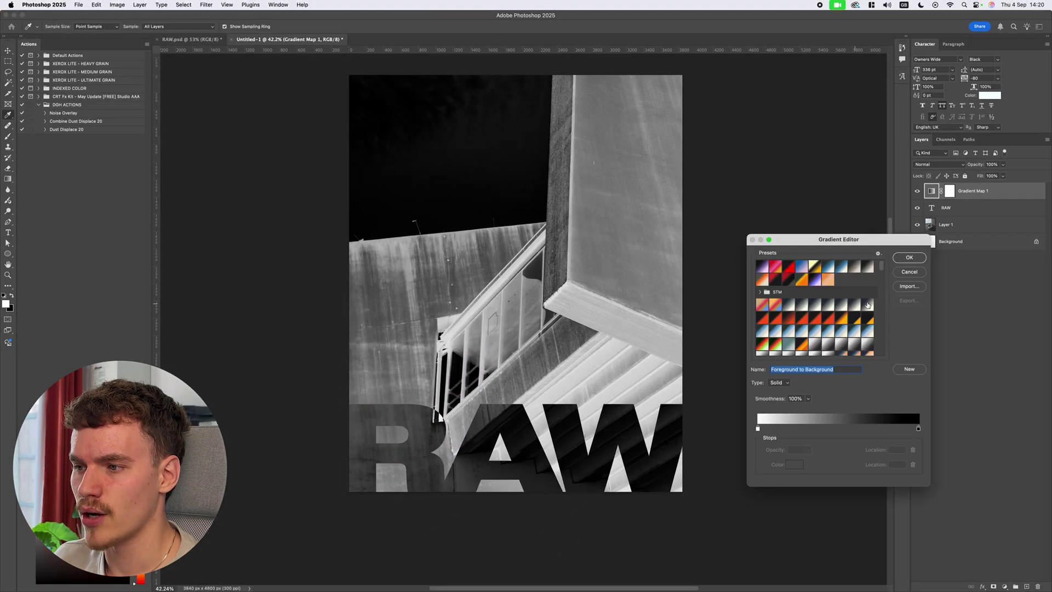
{"action": "scroll", "coordinate": [853, 292], "scroll_direction": "down", "scroll_amount": 10}
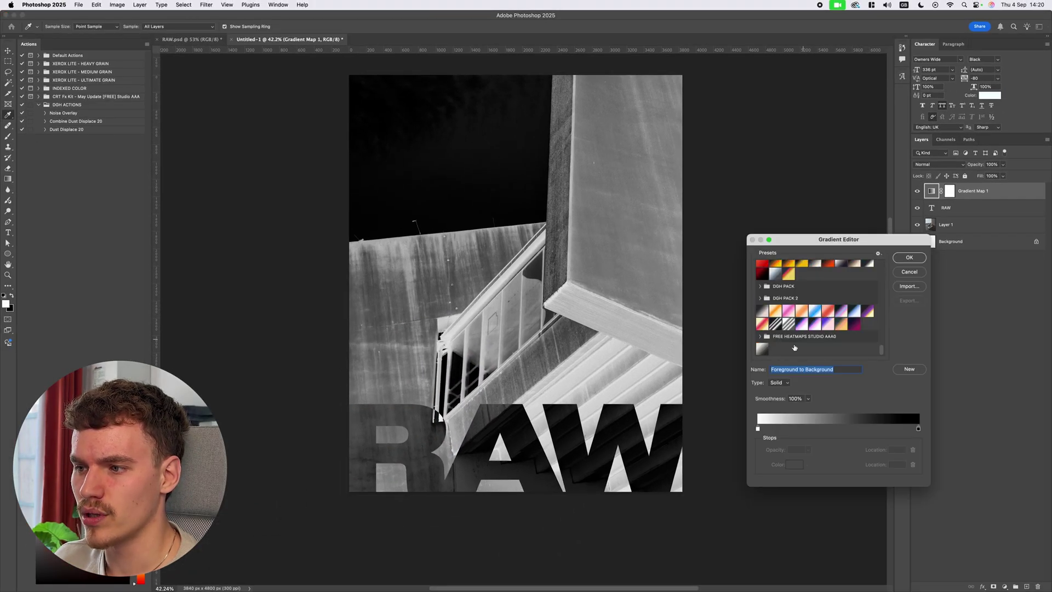
{"action": "left_click", "coordinate": [761, 349]}
{"action": "scroll", "coordinate": [762, 350], "scroll_direction": "up", "scroll_amount": 5}
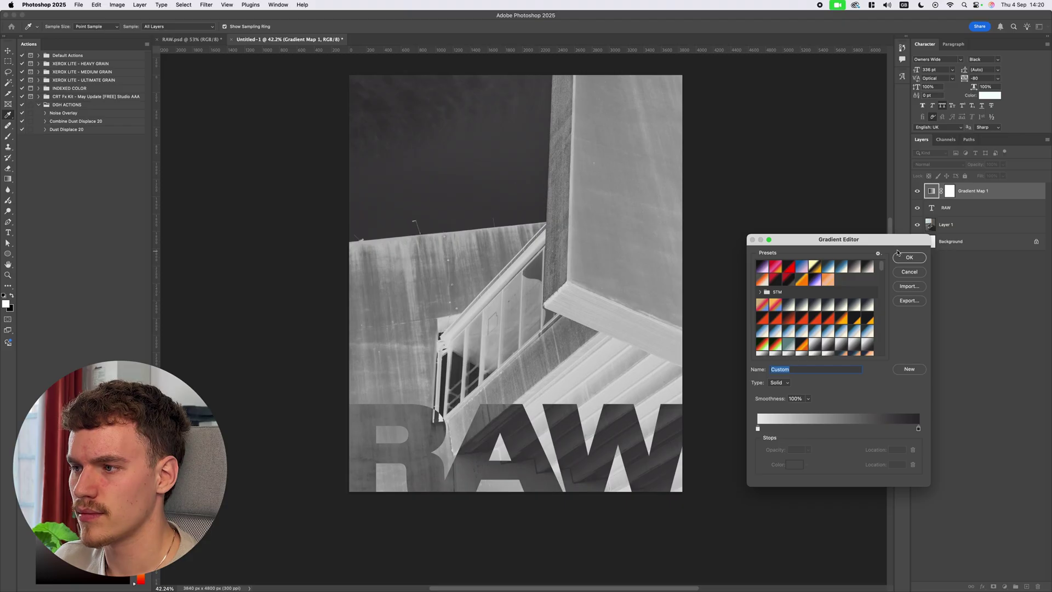
{"action": "left_click", "coordinate": [908, 256]}
Reverse the gradient map, keep #2c2a2c as its dark stop colour and open the light stop's colour
{"action": "left_click", "coordinate": [774, 310]}
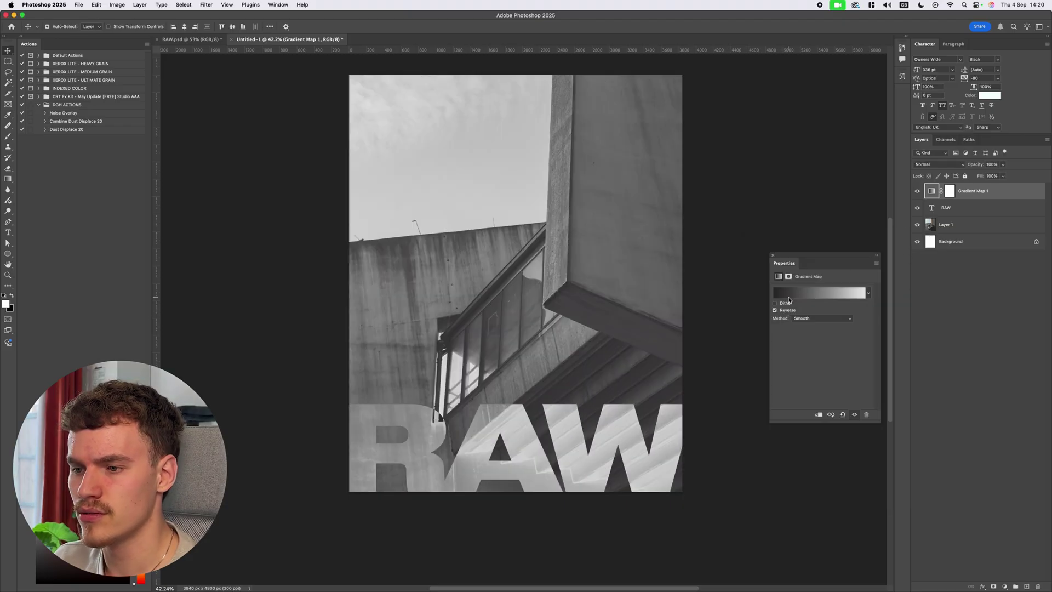
{"action": "left_click", "coordinate": [818, 292]}
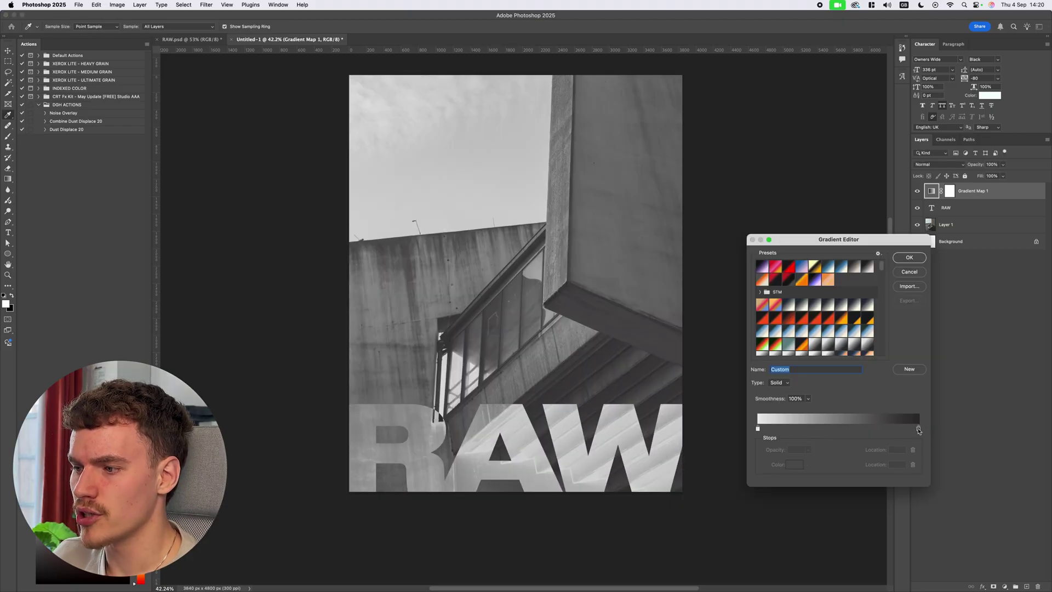
{"action": "double_click", "coordinate": [918, 429]}
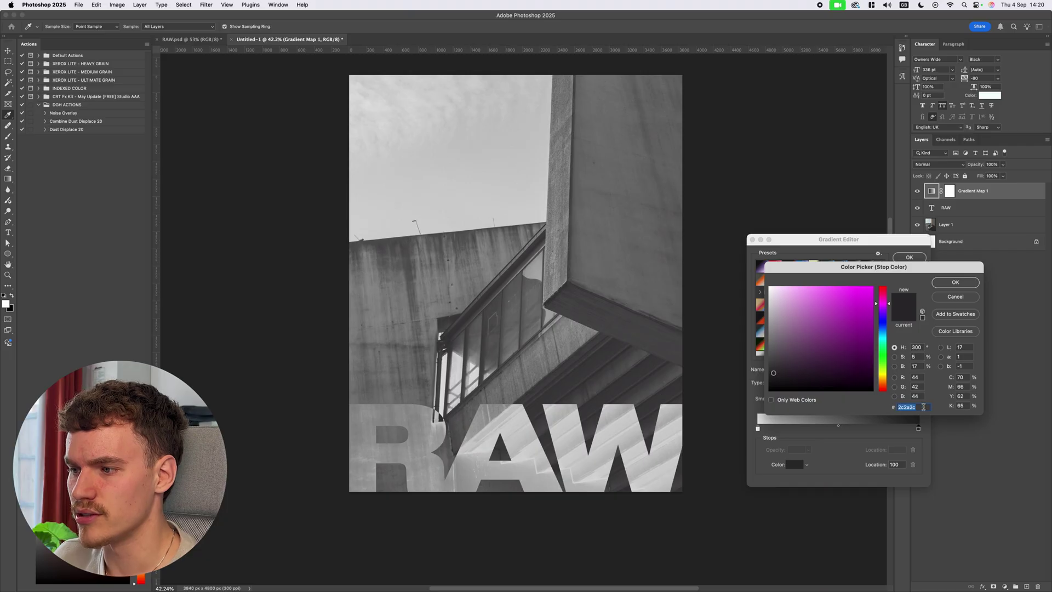
{"action": "left_click", "coordinate": [948, 280]}
{"action": "double_click", "coordinate": [759, 429]}
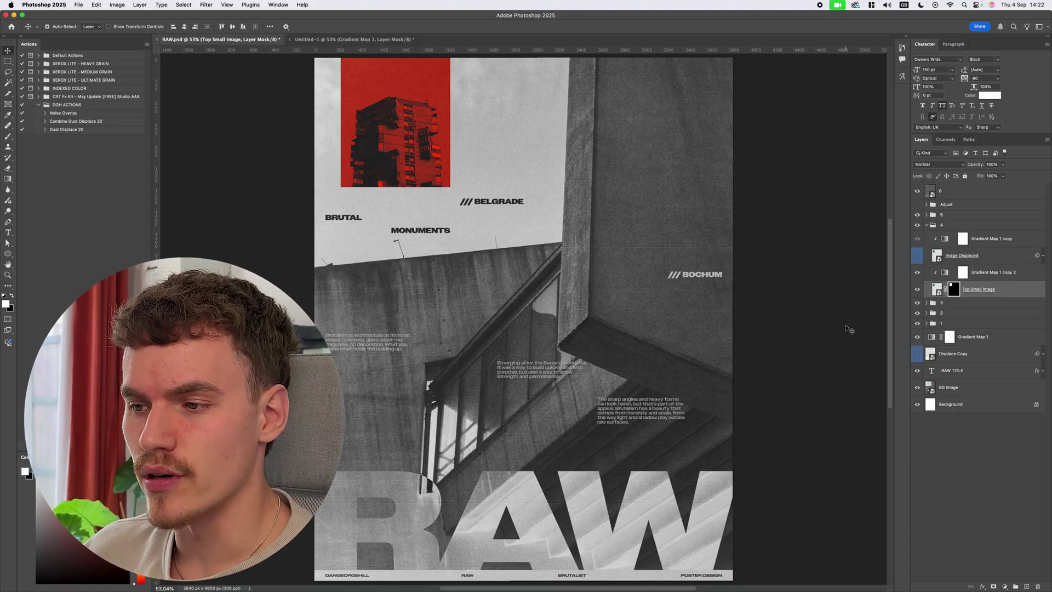
Review the finished poster in RAW.psd and return to the Untitled-1 document with no layer selected
{"action": "left_click", "coordinate": [849, 328]}
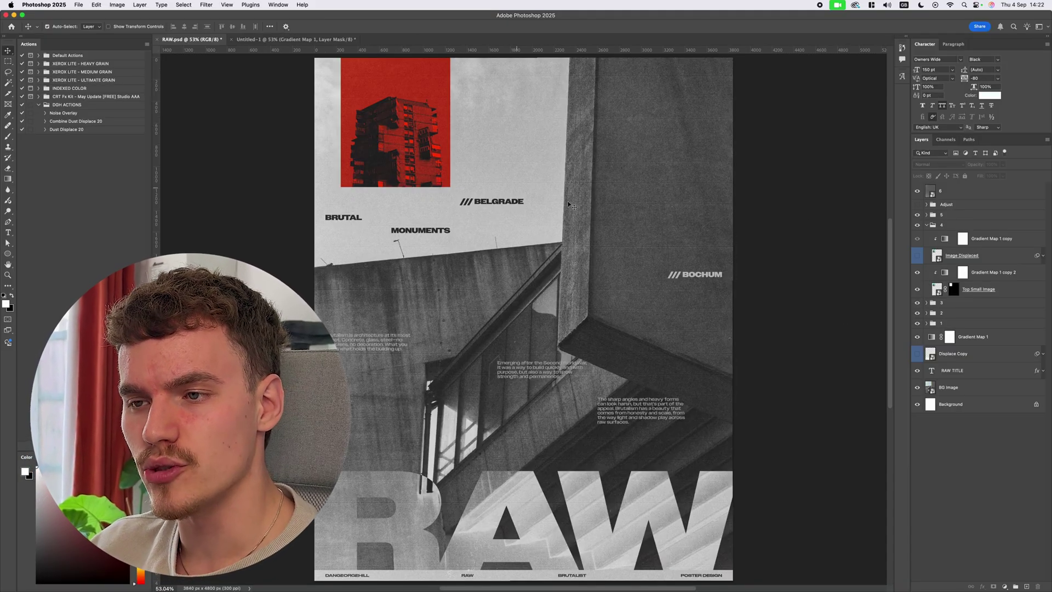
{"action": "scroll", "coordinate": [501, 399], "scroll_direction": "down", "scroll_amount": 2}
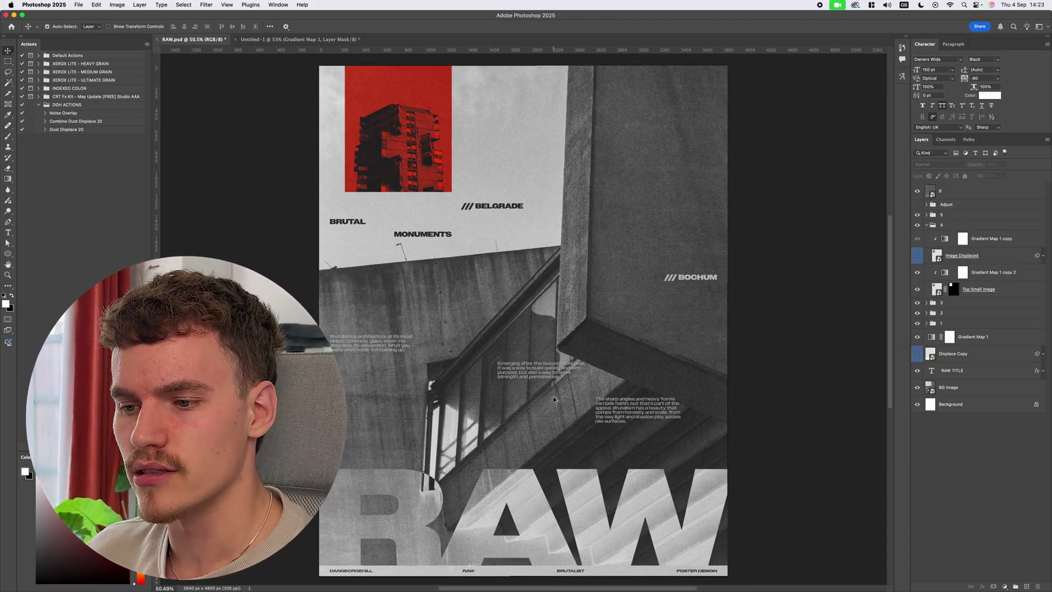
{"action": "key", "text": "ctrl+Tab"}
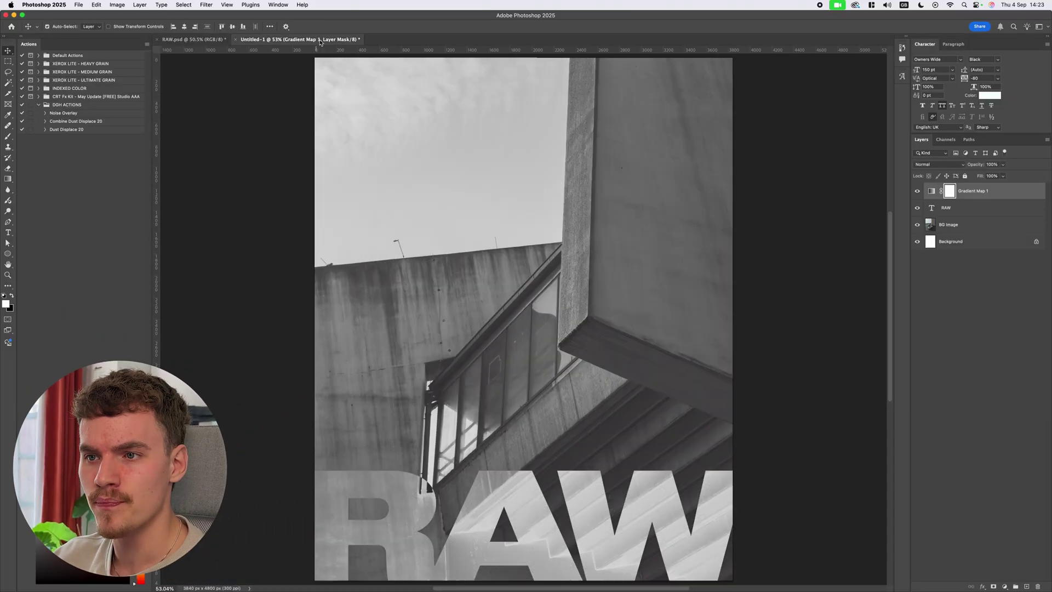
{"action": "left_click", "coordinate": [814, 245]}
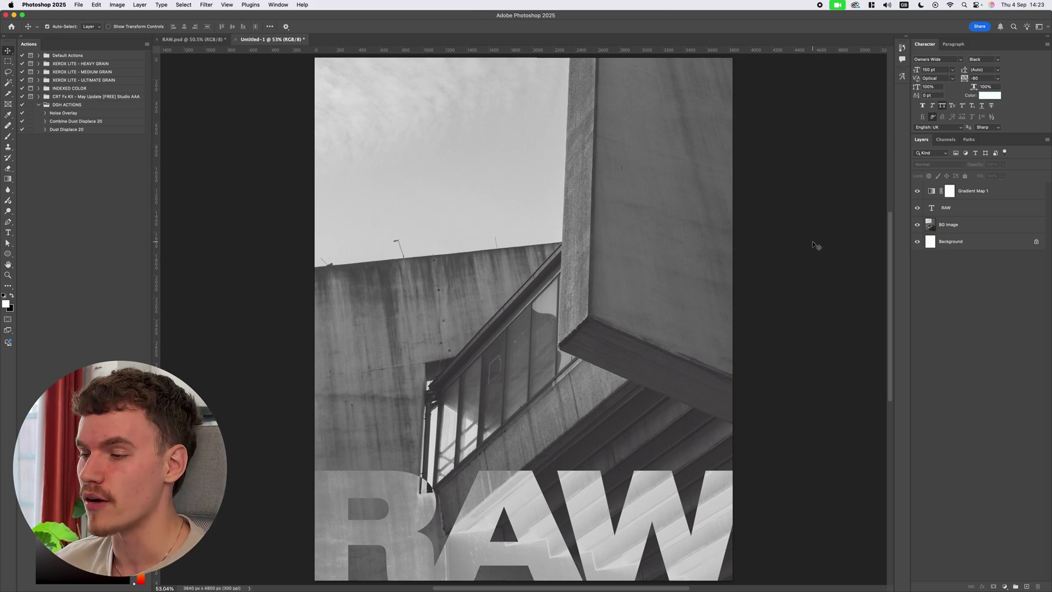
Show the guides, paste the small tower block image into the poster and move it up from the centre
{"action": "key", "text": "super+semicolon"}
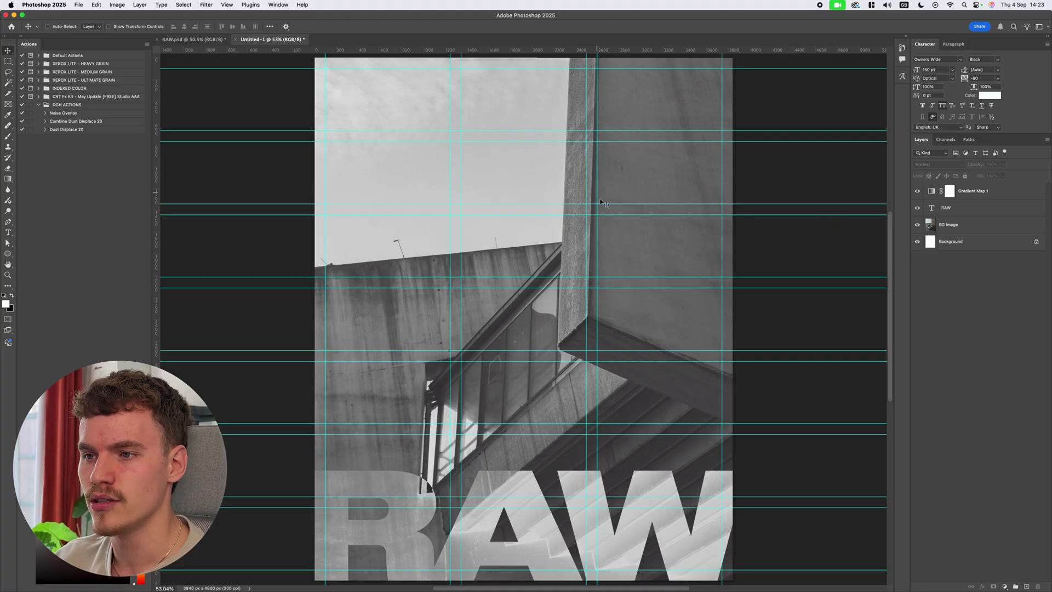
{"action": "key", "text": "super+v"}
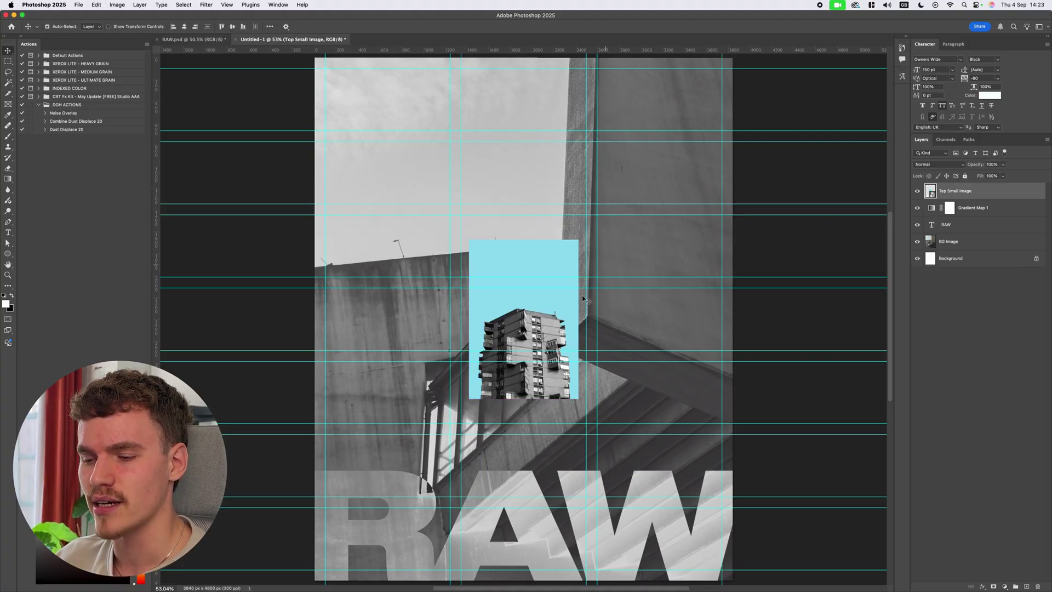
{"action": "left_click_drag", "start_coordinate": [530, 328], "coordinate": [539, 230]}
{"action": "key", "text": "super+semicolon"}
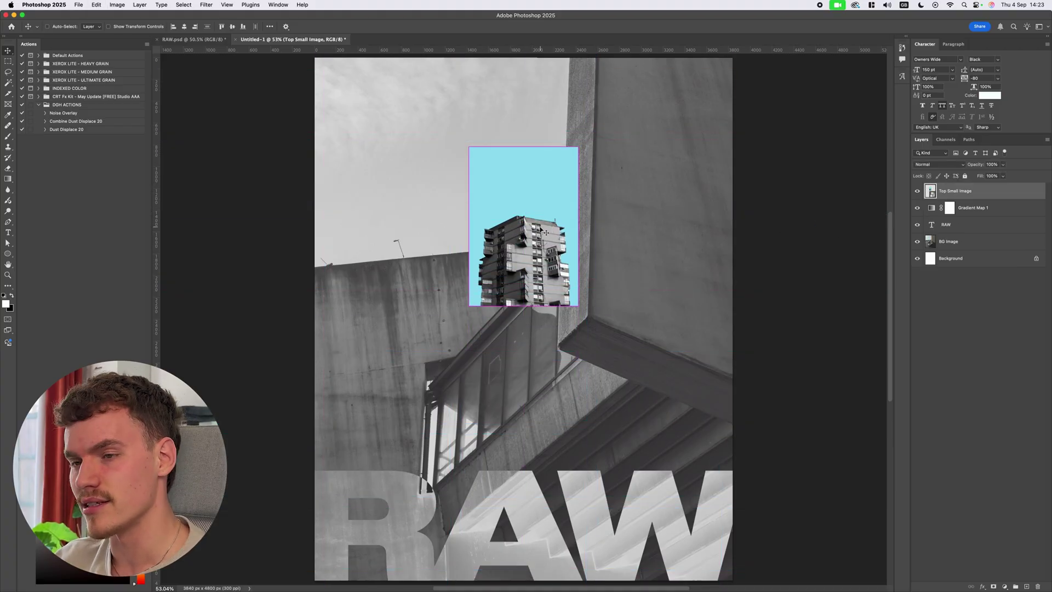
{"action": "scroll", "coordinate": [548, 263], "scroll_direction": "up", "scroll_amount": 3}
{"action": "key", "text": "super+semicolon"}
{"action": "scroll", "coordinate": [567, 277], "scroll_direction": "down", "scroll_amount": 3}
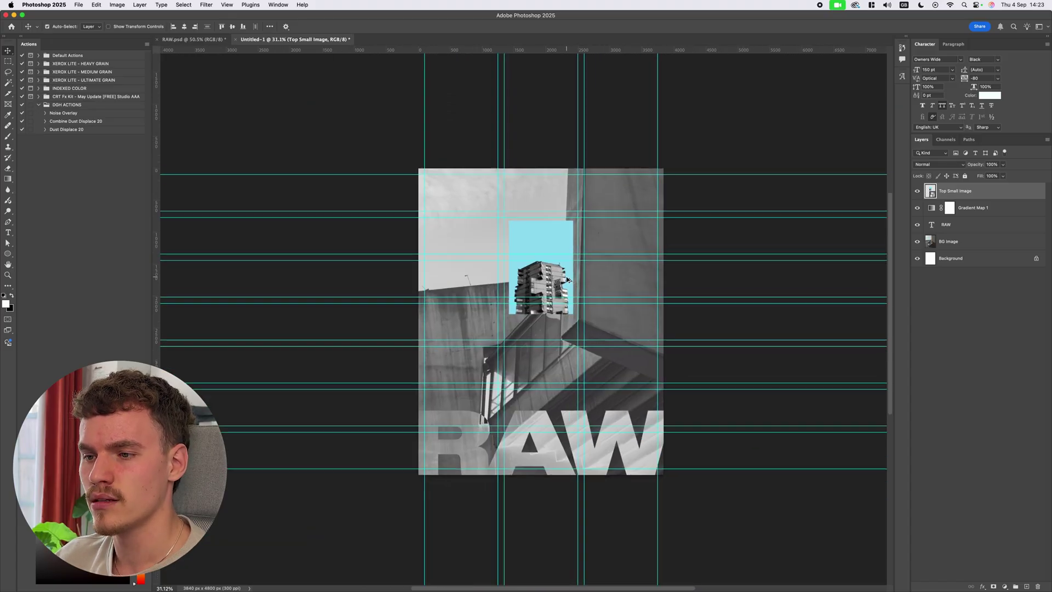
Move the tower block image to the poster's upper left, aligning its right edge with the first column and its bottom edge with the second row
{"action": "left_click_drag", "start_coordinate": [555, 280], "coordinate": [536, 281]}
{"action": "scroll", "coordinate": [551, 280], "scroll_direction": "up", "scroll_amount": 1}
{"action": "scroll", "coordinate": [549, 280], "scroll_direction": "up", "scroll_amount": 5}
{"action": "left_click_drag", "start_coordinate": [394, 291], "coordinate": [412, 253]}
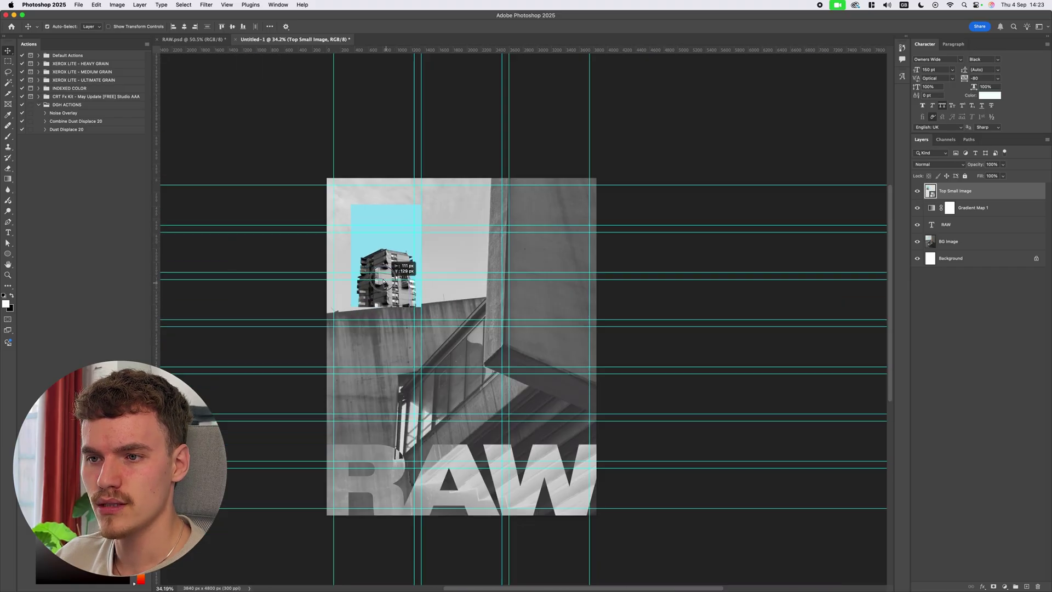
{"action": "scroll", "coordinate": [380, 281], "scroll_direction": "up", "scroll_amount": 5}
{"action": "scroll", "coordinate": [412, 257], "scroll_direction": "up", "scroll_amount": 3}
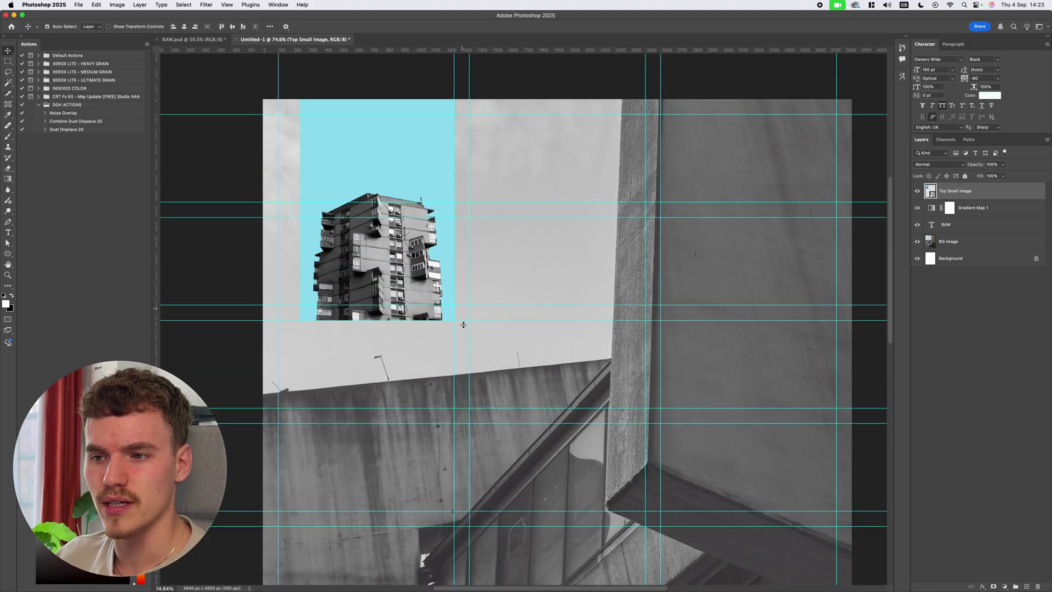
{"action": "scroll", "coordinate": [429, 287], "scroll_direction": "up", "scroll_amount": 1}
{"action": "scroll", "coordinate": [450, 296], "scroll_direction": "down", "scroll_amount": 3}
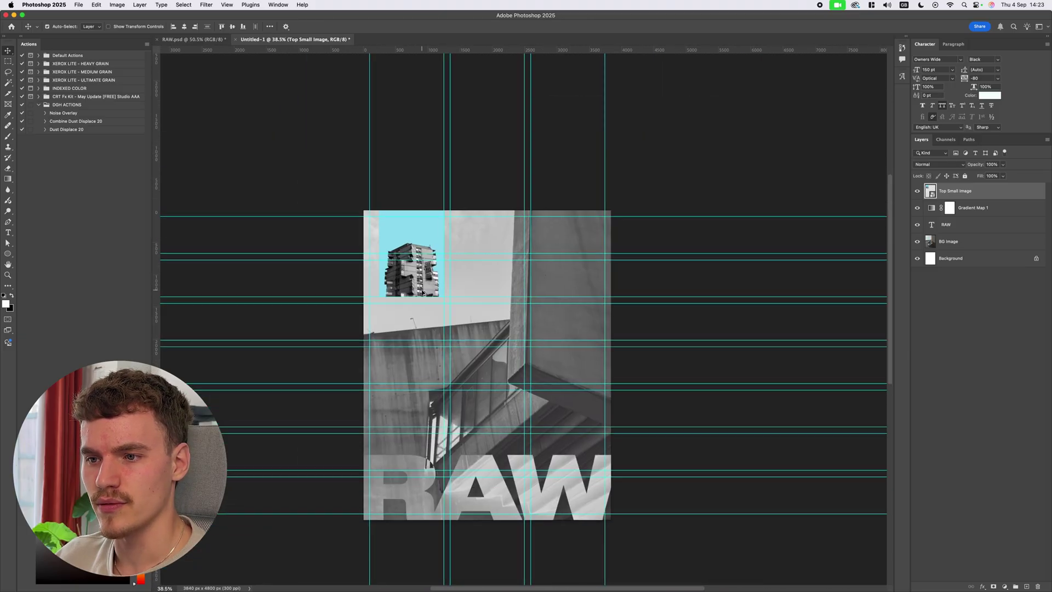
{"action": "scroll", "coordinate": [469, 303], "scroll_direction": "up", "scroll_amount": 3}
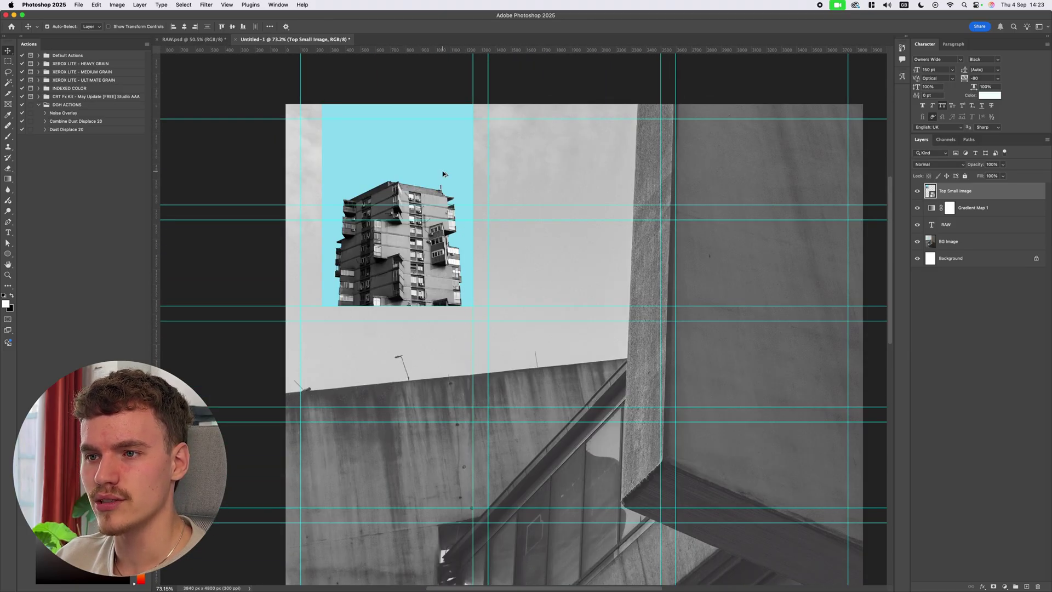
Check the tower block image's placement against the grid, and hide the guides to view the whole composition
{"action": "scroll", "coordinate": [444, 170], "scroll_direction": "down", "scroll_amount": 3}
{"action": "scroll", "coordinate": [352, 260], "scroll_direction": "up", "scroll_amount": 3}
{"action": "scroll", "coordinate": [378, 247], "scroll_direction": "down", "scroll_amount": 3}
{"action": "scroll", "coordinate": [408, 245], "scroll_direction": "up", "scroll_amount": 3}
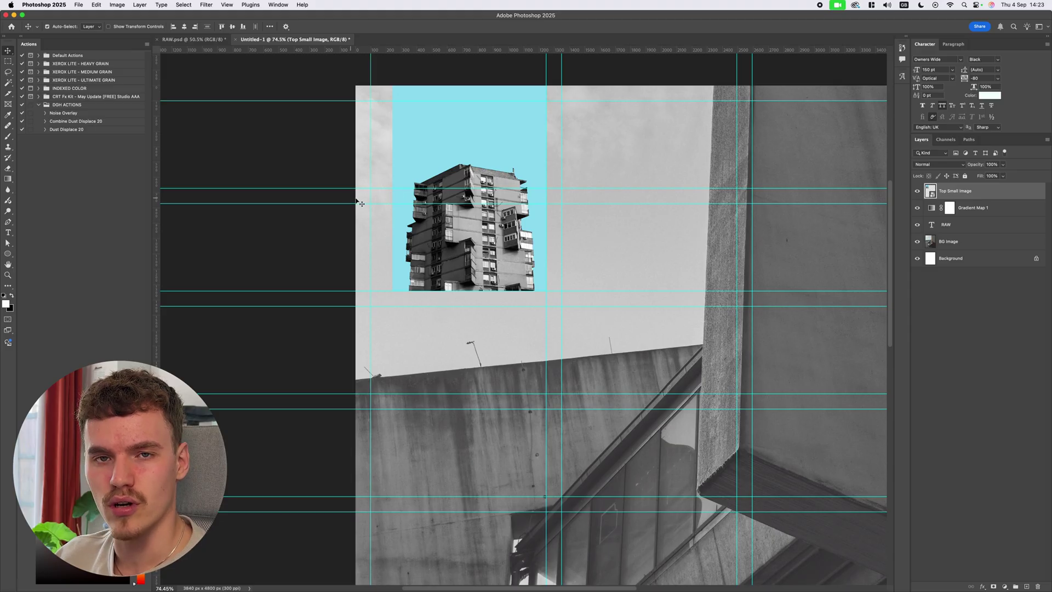
{"action": "scroll", "coordinate": [496, 227], "scroll_direction": "up", "scroll_amount": 2}
{"action": "key", "text": "super+semicolon"}
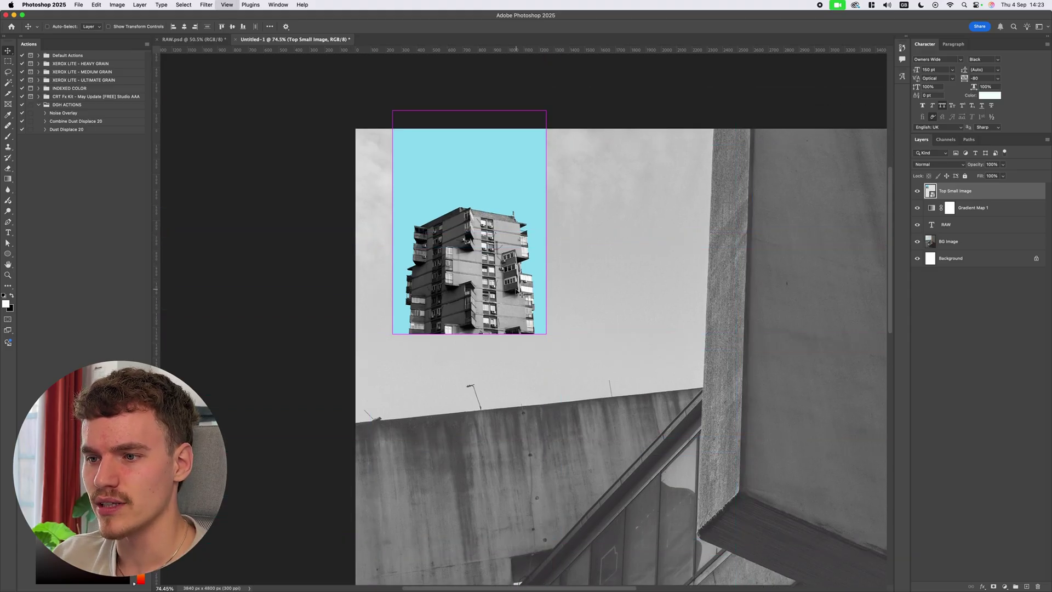
{"action": "key", "text": "super+minus"}
{"action": "key", "text": "super+minus"}
{"action": "key", "text": "super+minus"}
{"action": "scroll", "coordinate": [663, 262], "scroll_direction": "down", "scroll_amount": 1}
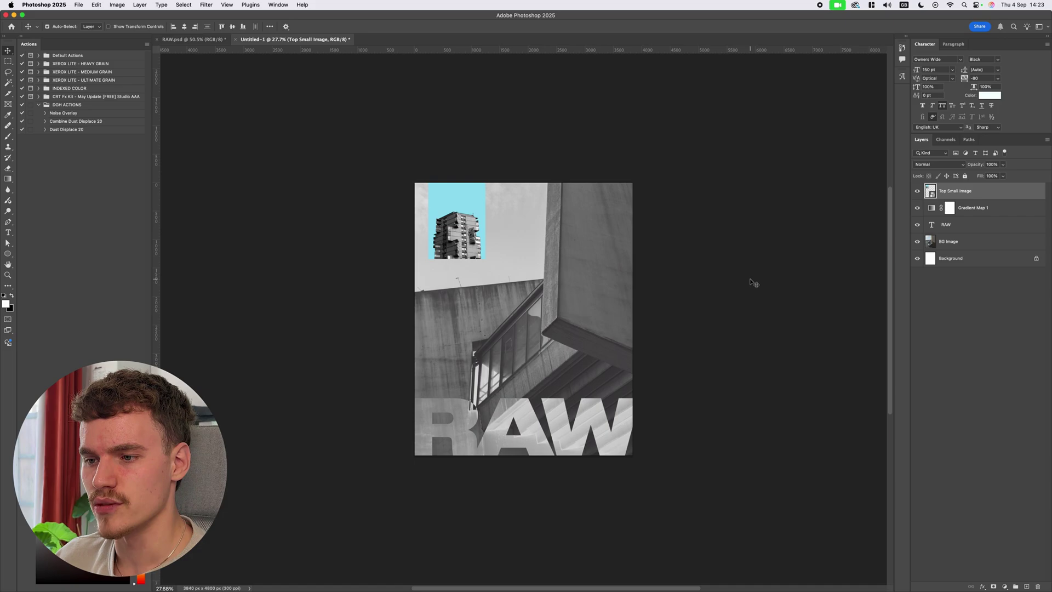
{"action": "scroll", "coordinate": [474, 273], "scroll_direction": "up", "scroll_amount": 2}
{"action": "scroll", "coordinate": [473, 273], "scroll_direction": "up", "scroll_amount": 1}
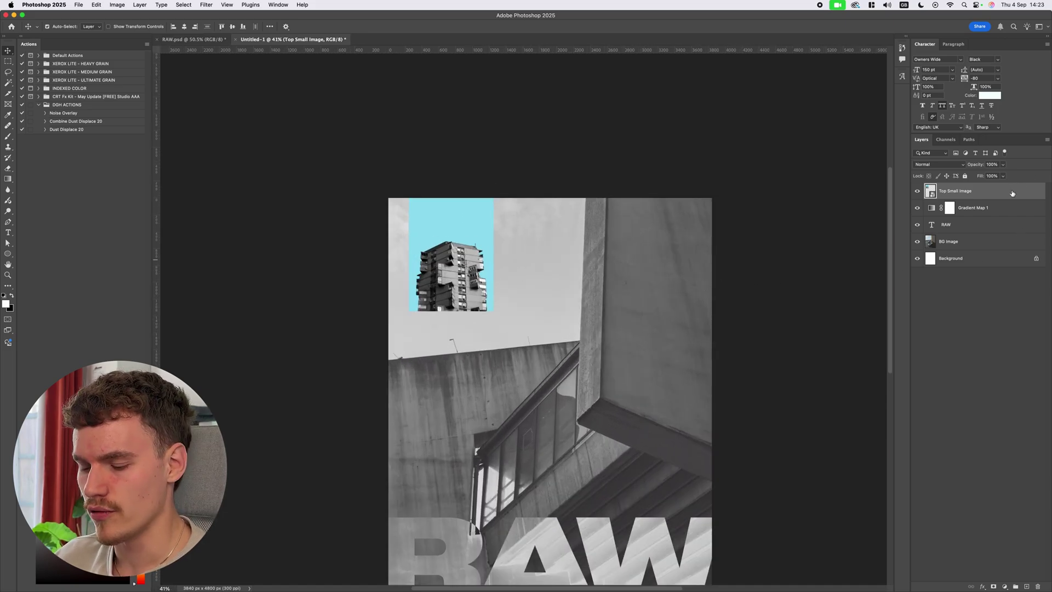
Duplicate the Gradient Map 1 layer, place the copy above Top Small Image and clip it to that image
{"action": "left_click", "coordinate": [970, 207]}
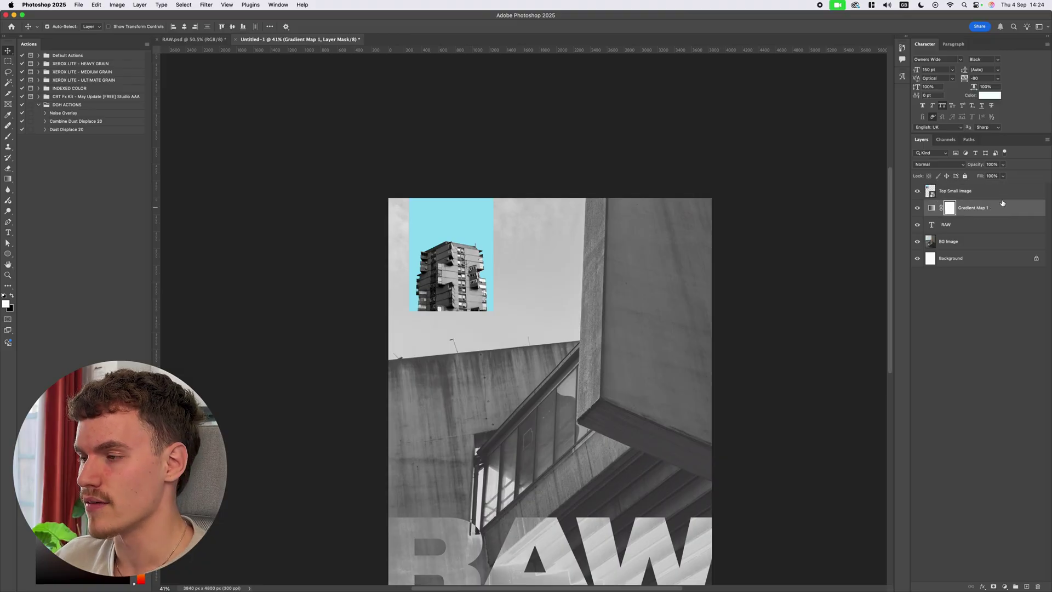
{"action": "key", "text": "super+j"}
{"action": "left_click_drag", "start_coordinate": [976, 209], "coordinate": [977, 184]}
{"action": "right_click", "coordinate": [975, 192]}
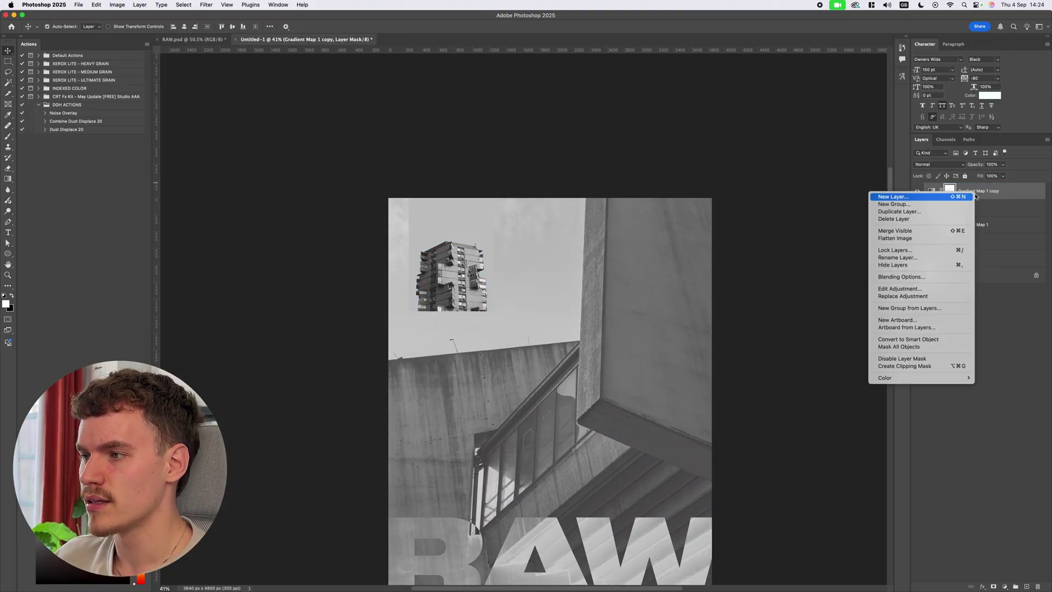
{"action": "left_click", "coordinate": [932, 365]}
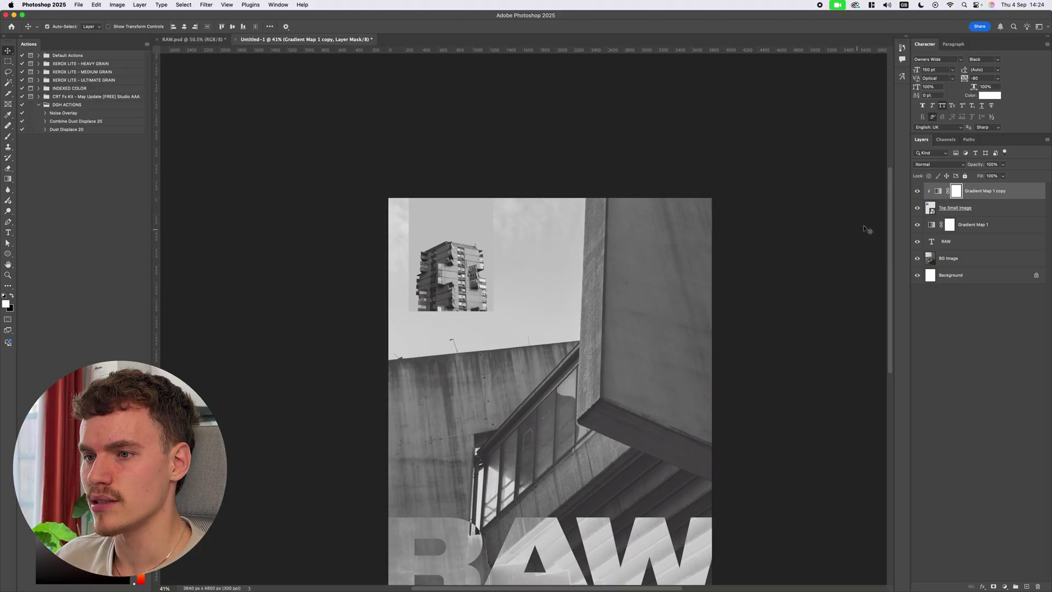
Open the gradient of Gradient Map 1 copy for editing and copy the dark stop's colour code 2c2a2c
{"action": "scroll", "coordinate": [871, 222], "scroll_direction": "down", "scroll_amount": 1}
{"action": "left_click", "coordinate": [937, 192]}
{"action": "scroll", "coordinate": [843, 209], "scroll_direction": "down", "scroll_amount": 1}
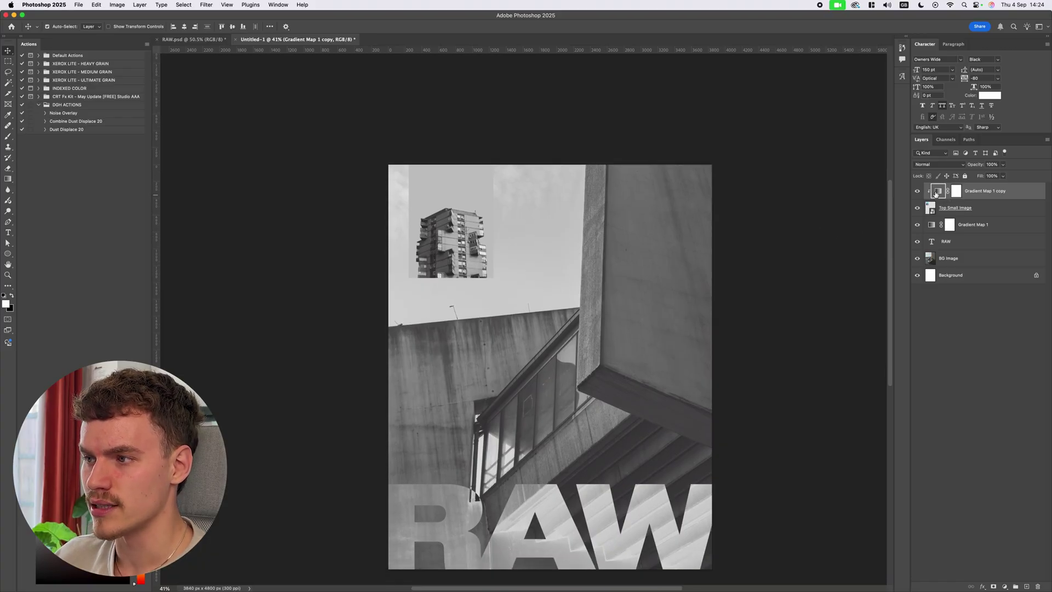
{"action": "double_click", "coordinate": [938, 191]}
{"action": "scroll", "coordinate": [807, 195], "scroll_direction": "down", "scroll_amount": 1}
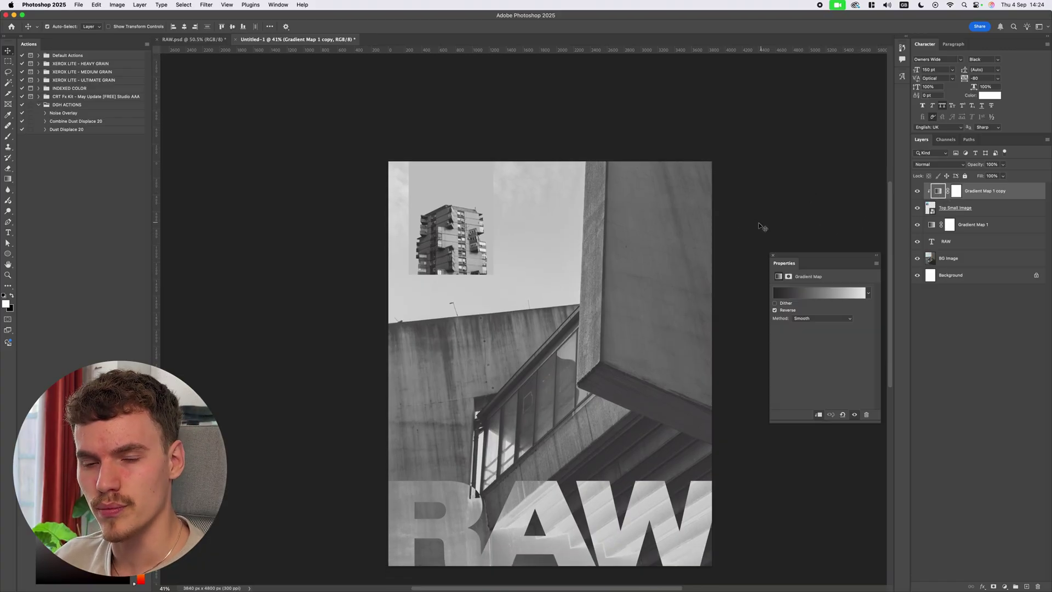
{"action": "left_click", "coordinate": [816, 299]}
{"action": "double_click", "coordinate": [919, 429]}
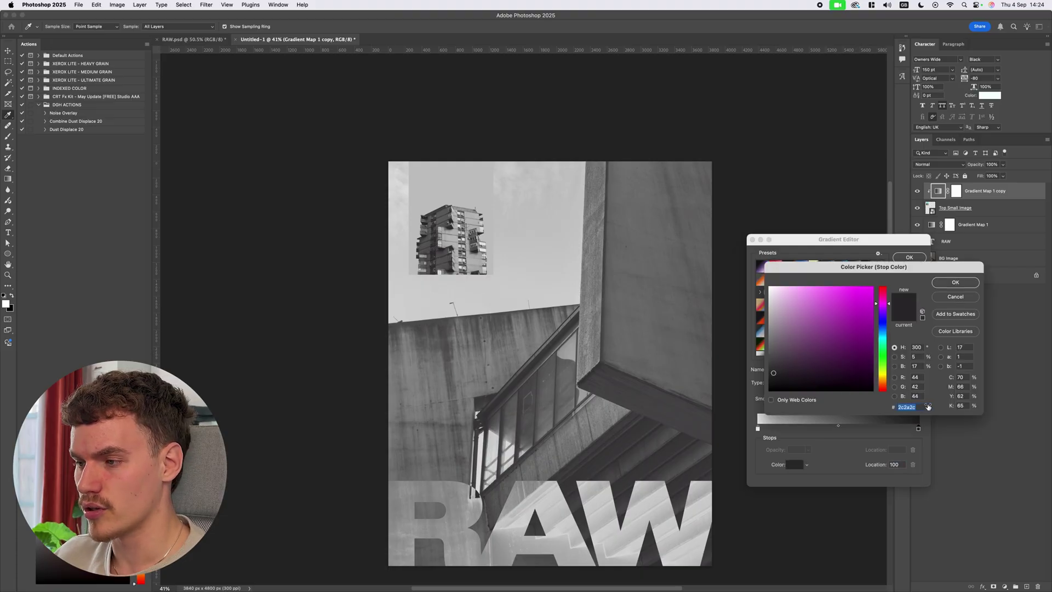
{"action": "left_click", "coordinate": [955, 282]}
Apply a black-to-red gradient preset to Gradient Map 1 copy and turn off Reverse
{"action": "left_click", "coordinate": [816, 319]}
{"action": "scroll", "coordinate": [827, 316], "scroll_direction": "down", "scroll_amount": 1}
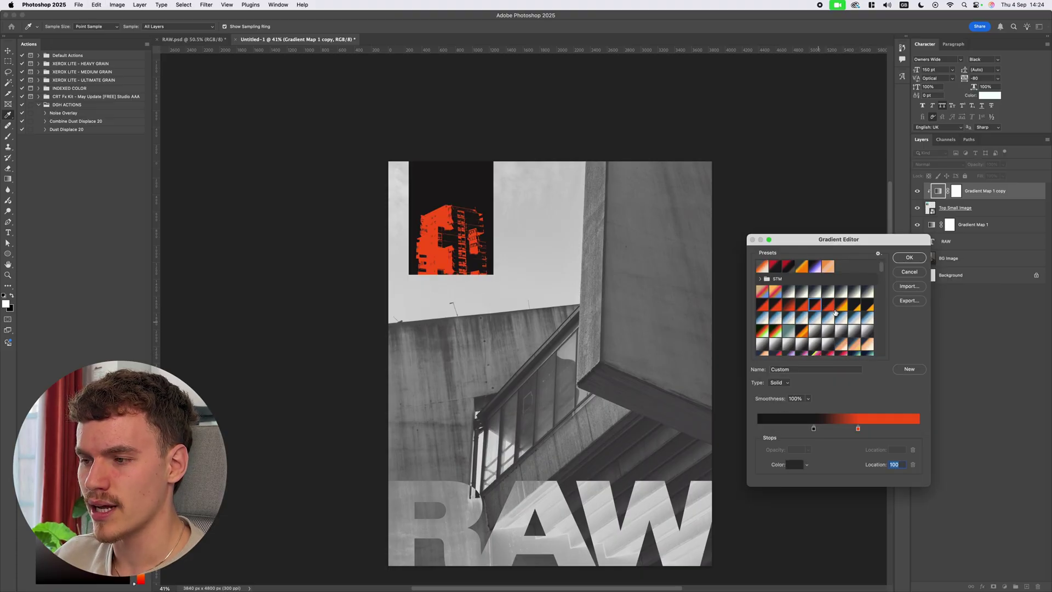
{"action": "left_click", "coordinate": [909, 257]}
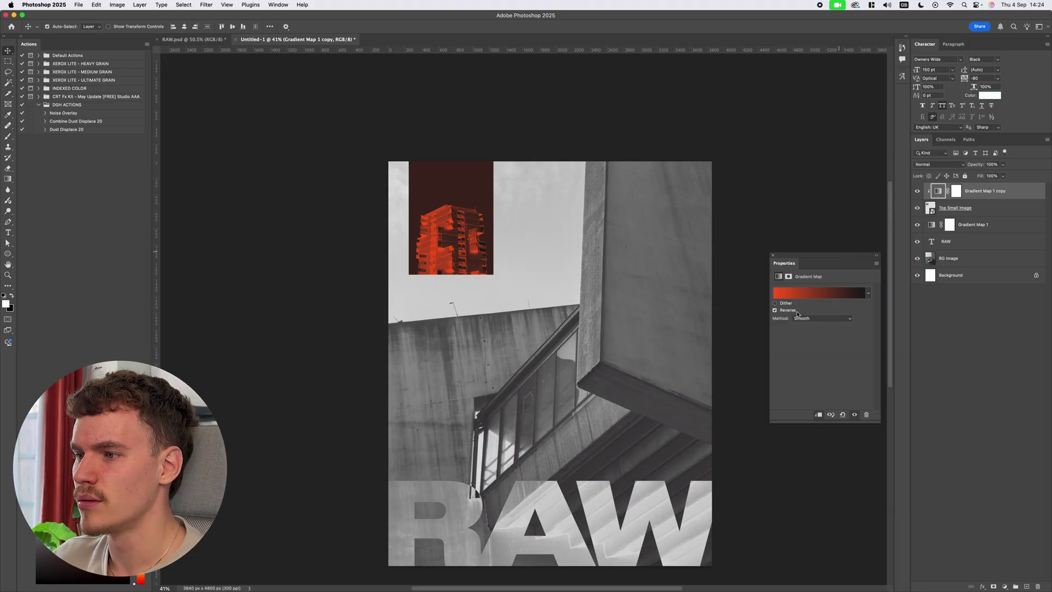
{"action": "left_click", "coordinate": [819, 293]}
{"action": "left_click", "coordinate": [815, 319]}
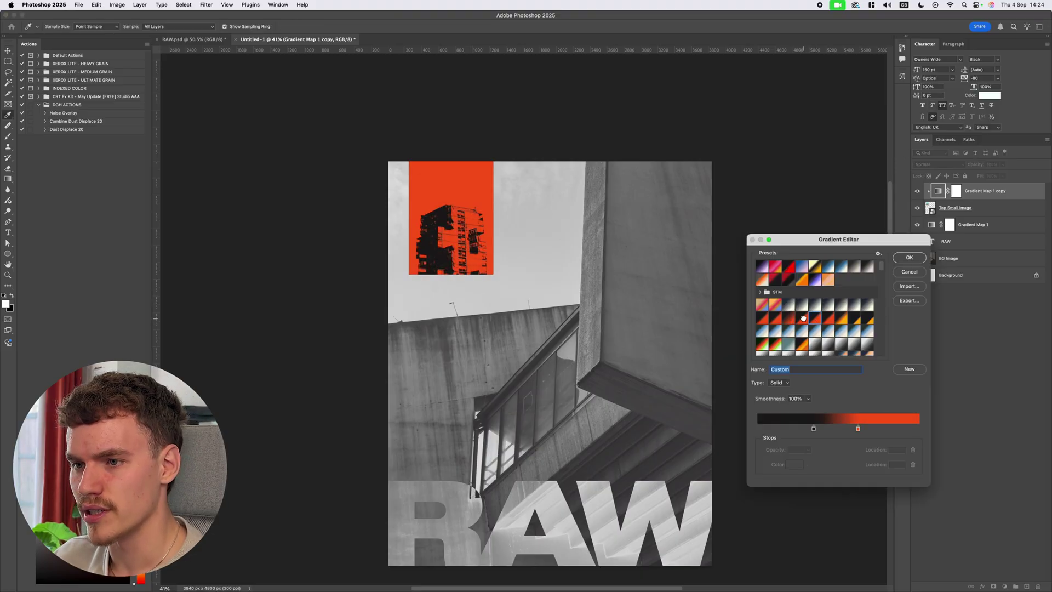
{"action": "left_click", "coordinate": [764, 319]}
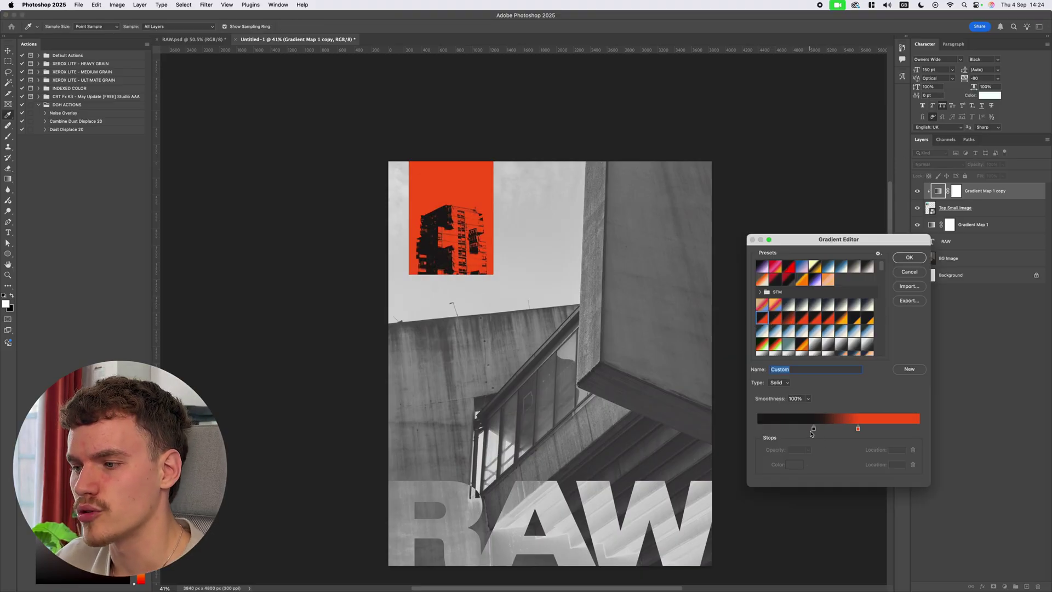
Set the gradient's black stop to location 31 and its colour to #2c2a2c
{"action": "mouse_move", "coordinate": [814, 429]}
{"action": "left_mouse_down"}
{"action": "mouse_move", "coordinate": [794, 431]}
{"action": "mouse_move", "coordinate": [877, 429]}
{"action": "mouse_move", "coordinate": [810, 429]}
{"action": "left_mouse_up"}
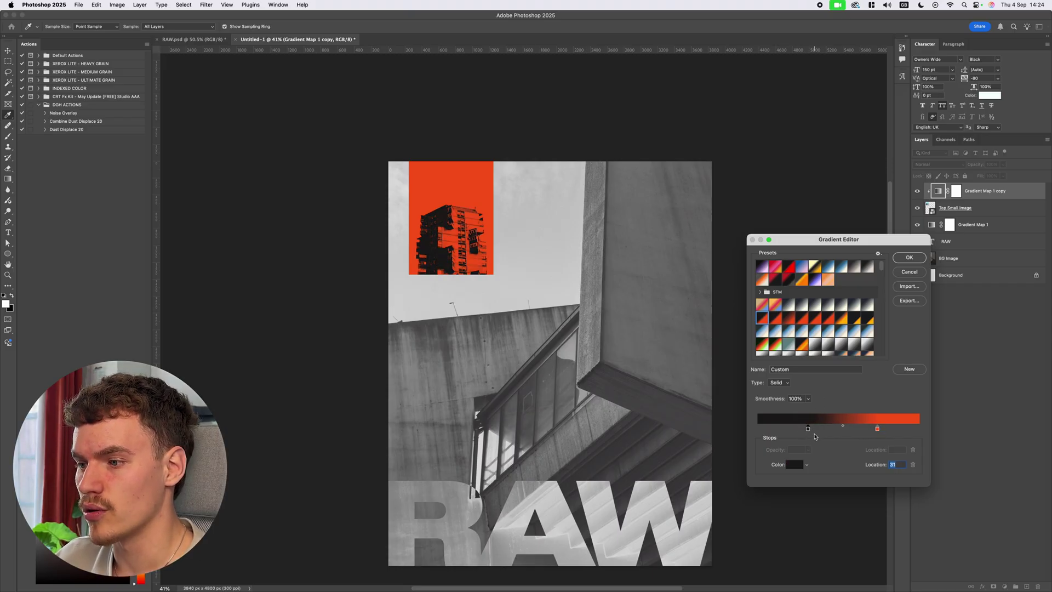
{"action": "double_click", "coordinate": [808, 430]}
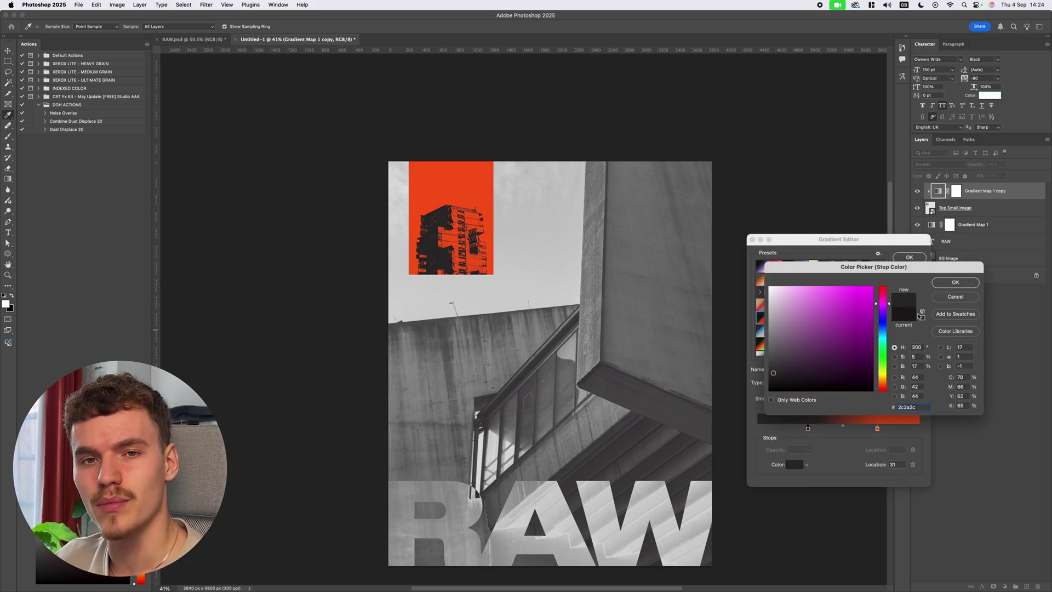
{"action": "left_click", "coordinate": [954, 283]}
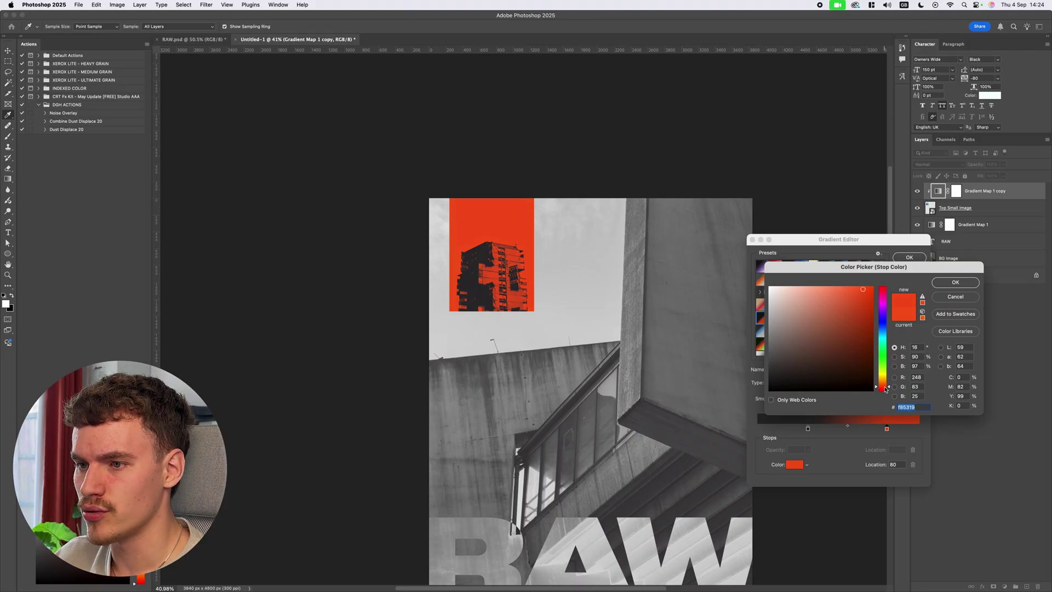
Place the gradient's red stop at location 80, change its colour to #f84319 with hue 11, and accept the gradient
{"action": "left_click_drag", "start_coordinate": [886, 389], "coordinate": [885, 390]}
{"action": "scroll", "coordinate": [482, 221], "scroll_direction": "down", "scroll_amount": 2}
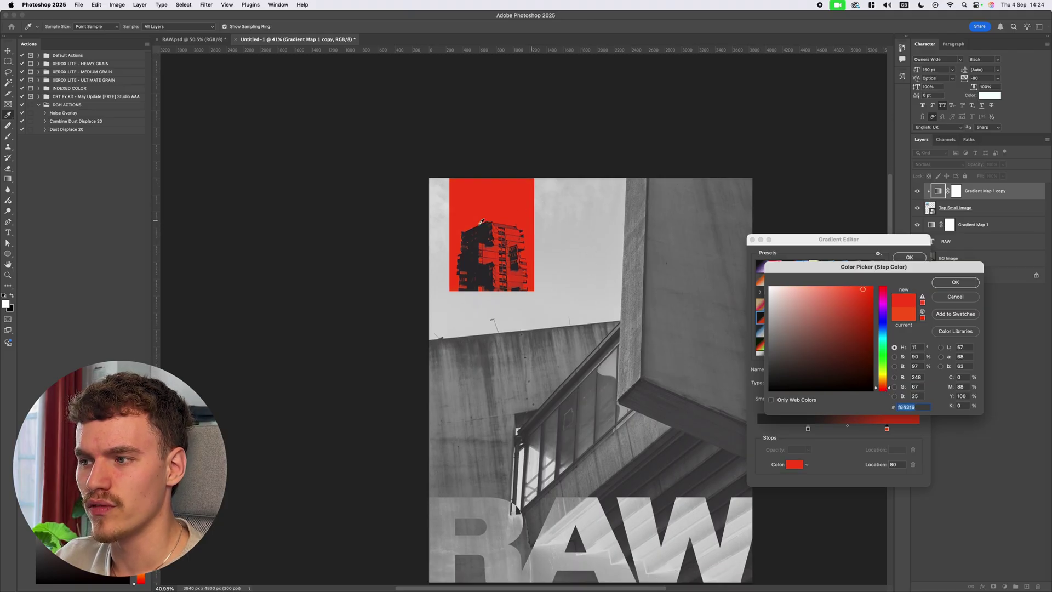
{"action": "key", "text": "Return"}
{"action": "scroll", "coordinate": [557, 226], "scroll_direction": "down", "scroll_amount": 4}
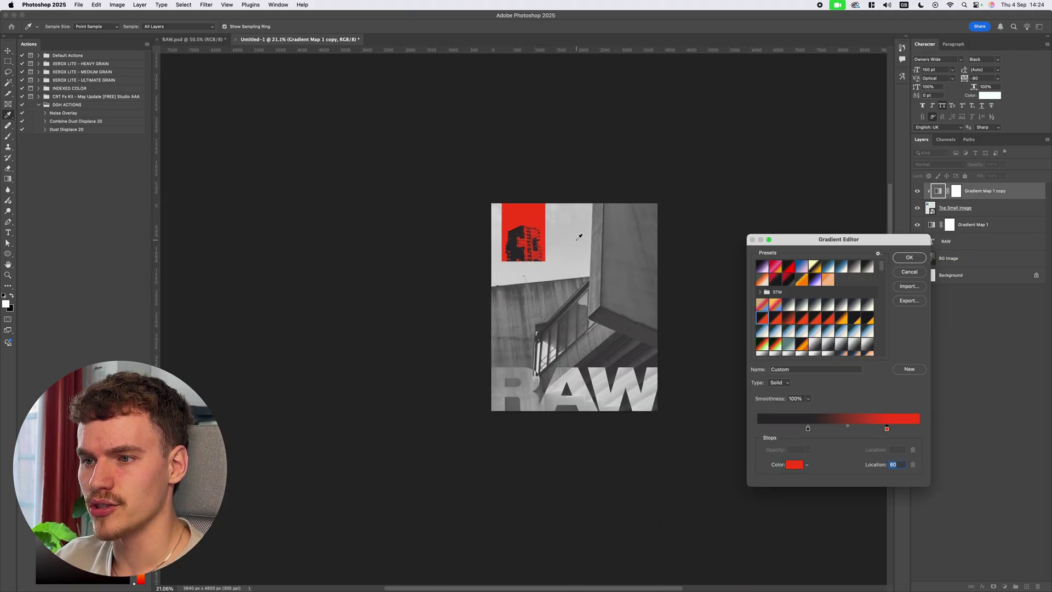
{"action": "key", "text": "Return"}
Show the guides and move the tower block image up to a Y position of about -288 px
{"action": "left_click", "coordinate": [406, 154]}
{"action": "key", "text": "super+semicolon"}
{"action": "scroll", "coordinate": [491, 231], "scroll_direction": "up", "scroll_amount": 10}
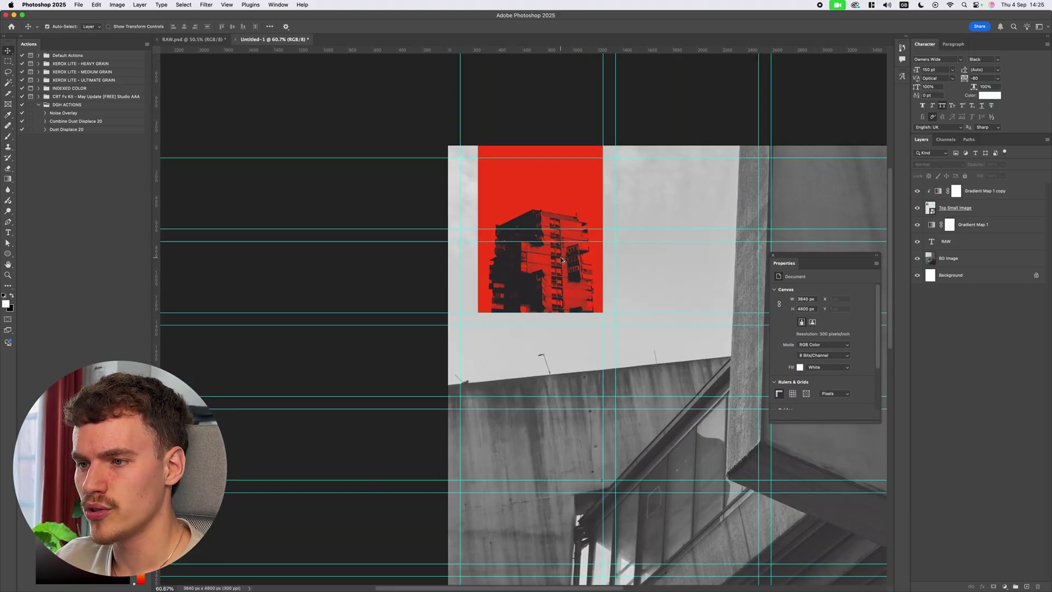
{"action": "left_click_drag", "start_coordinate": [581, 288], "coordinate": [582, 258]}
{"action": "scroll", "coordinate": [585, 260], "scroll_direction": "down", "scroll_amount": 5}
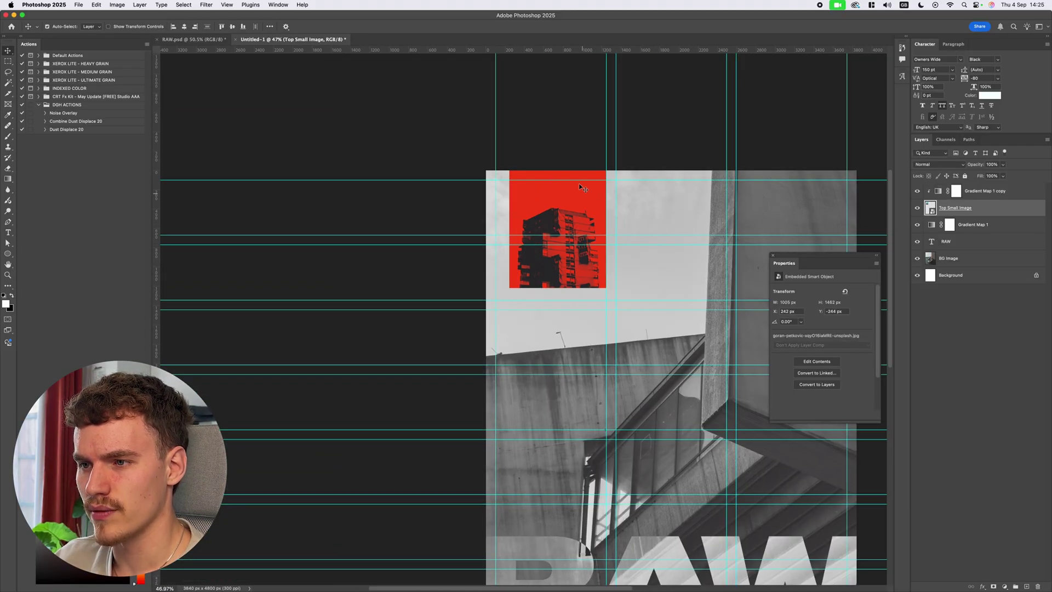
{"action": "left_click_drag", "start_coordinate": [582, 187], "coordinate": [580, 176]}
Check the tower block image's distances to the poster edges and view the composition with and without guides
{"action": "scroll", "coordinate": [627, 265], "scroll_direction": "up", "scroll_amount": 3}
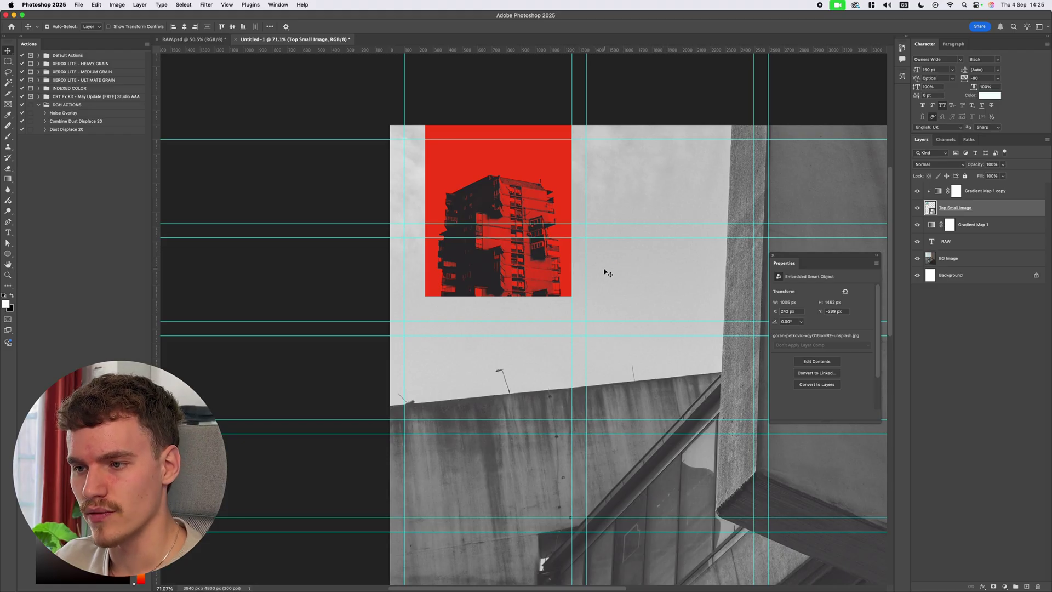
{"action": "scroll", "coordinate": [601, 276], "scroll_direction": "right", "scroll_amount": 1}
{"action": "key", "text": "super+semicolon"}
{"action": "key", "text": "super+semicolon"}
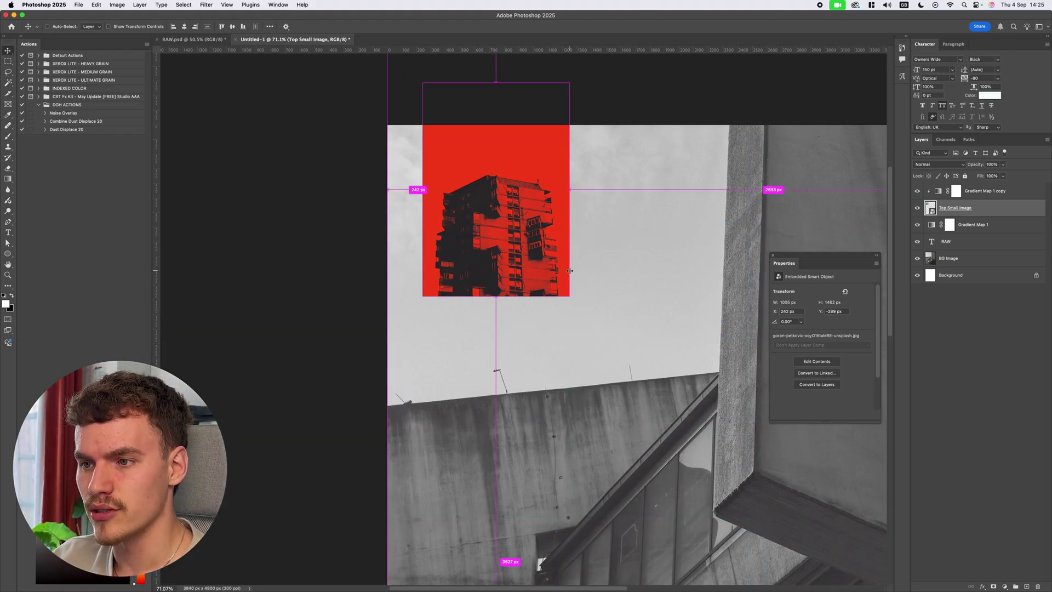
{"action": "scroll", "coordinate": [569, 270], "scroll_direction": "down", "scroll_amount": 3}
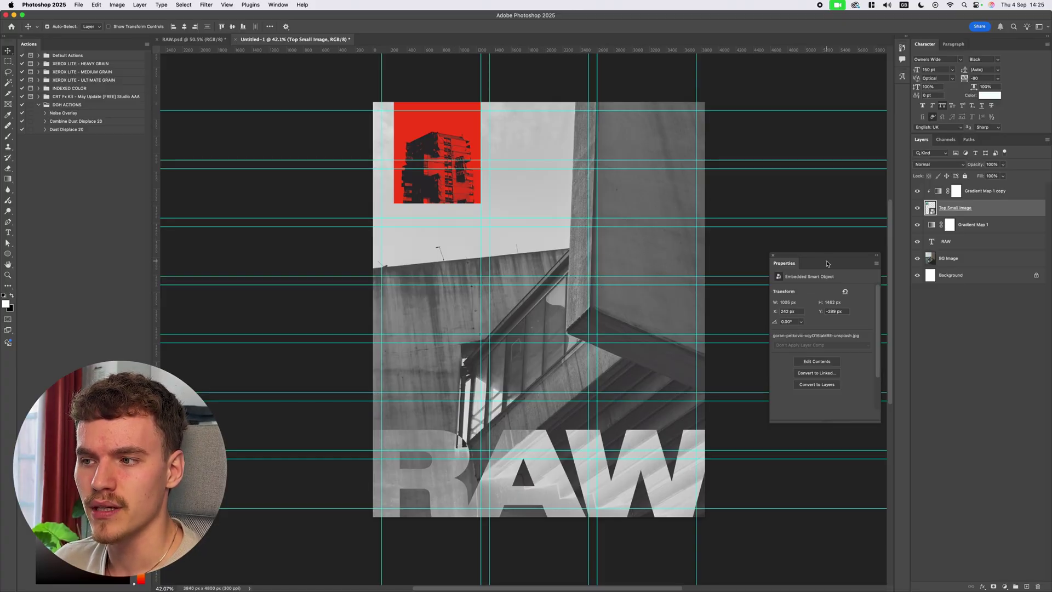
{"action": "left_click", "coordinate": [740, 256]}
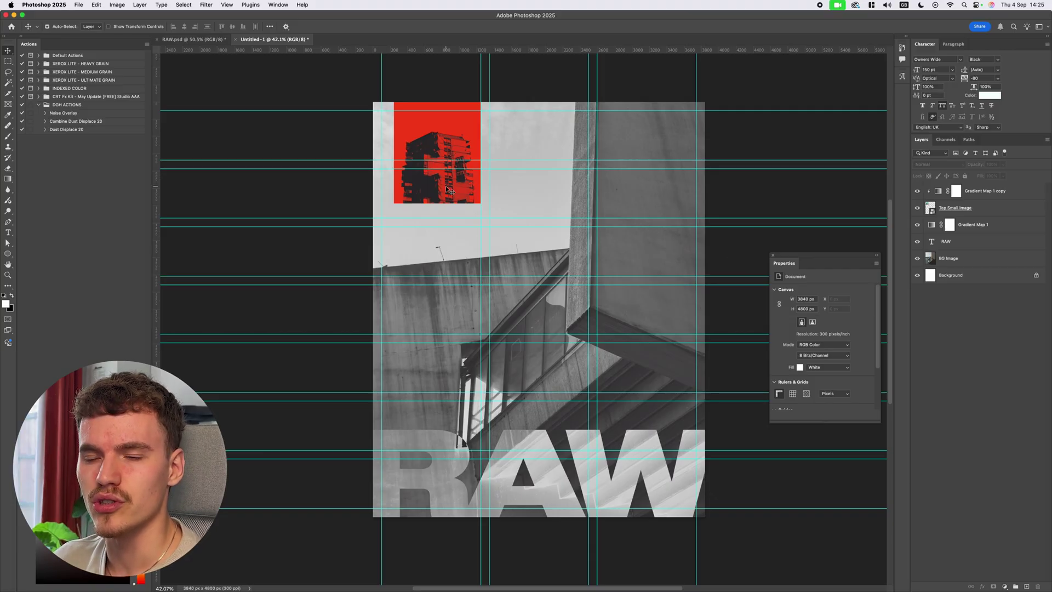
{"action": "key", "text": "super+semicolon"}
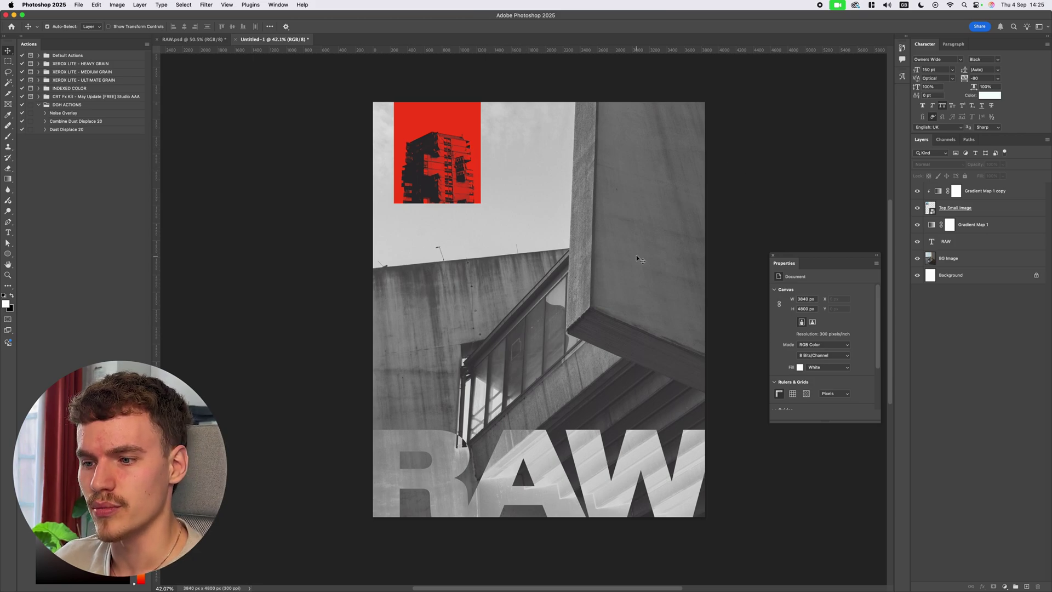
Try aligning the tower block image's left edge with the margin guide at X 100 px, undo the move and hide the guides
{"action": "key", "text": "super+semicolon"}
{"action": "left_click", "coordinate": [449, 182]}
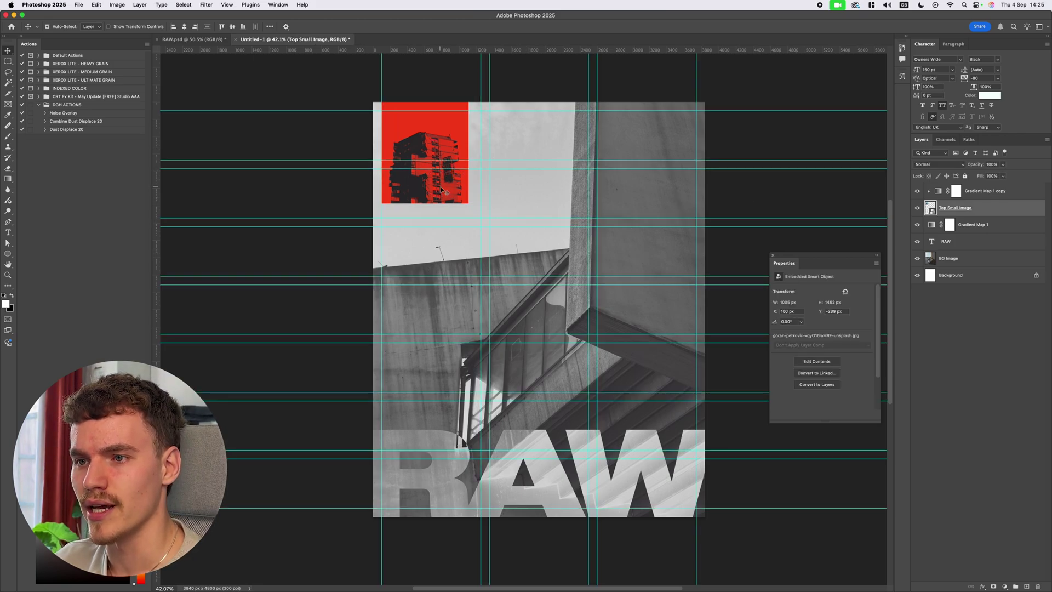
{"action": "mouse_move", "coordinate": [463, 192]}
{"action": "left_mouse_down"}
{"action": "mouse_move", "coordinate": [432, 190]}
{"action": "mouse_move", "coordinate": [451, 191]}
{"action": "left_mouse_up"}
{"action": "key", "text": "super+z"}
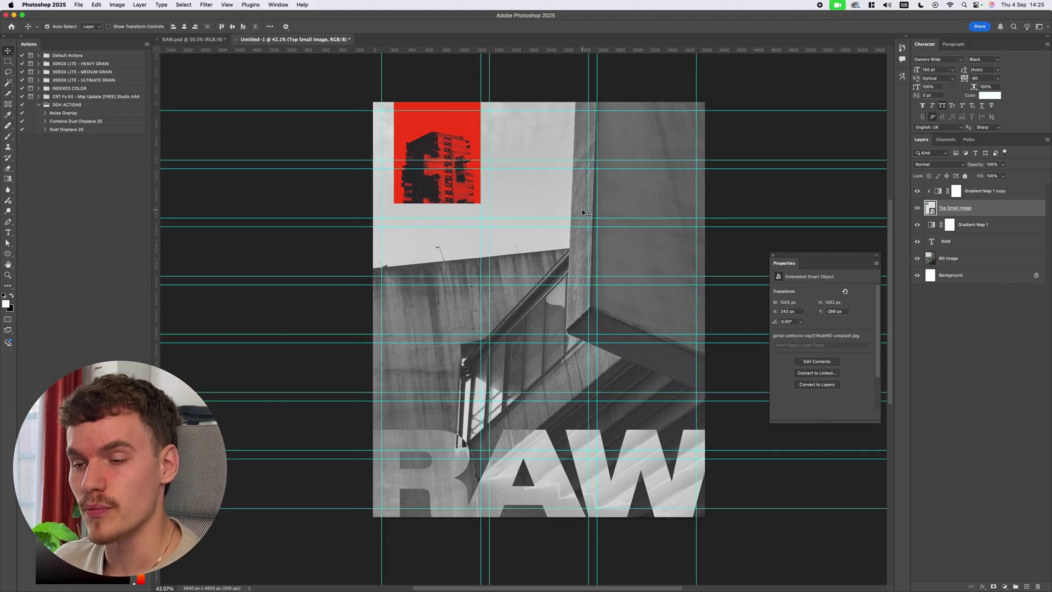
{"action": "key", "text": "super+semicolon"}
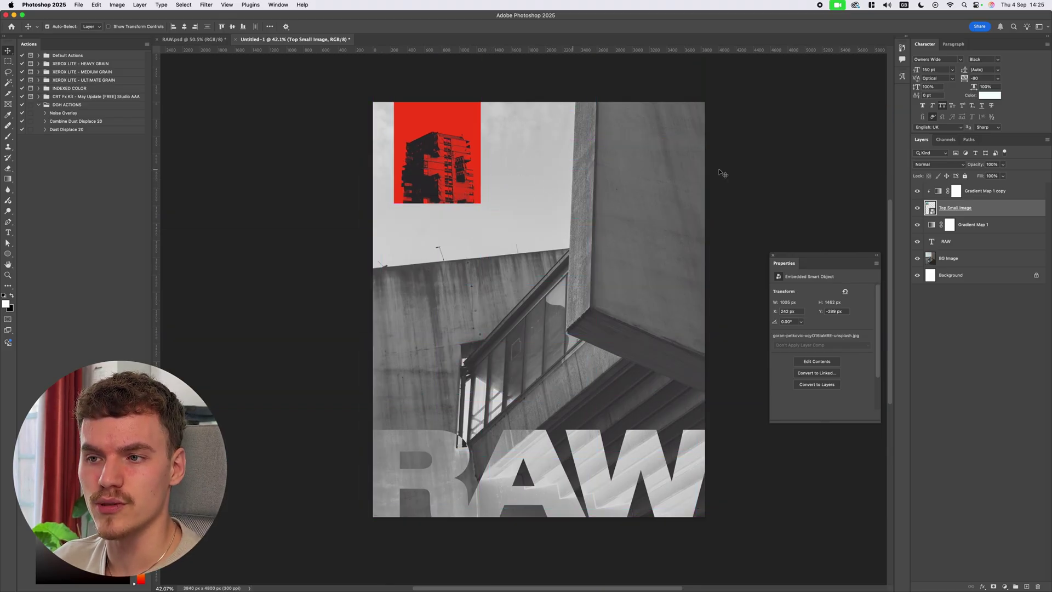
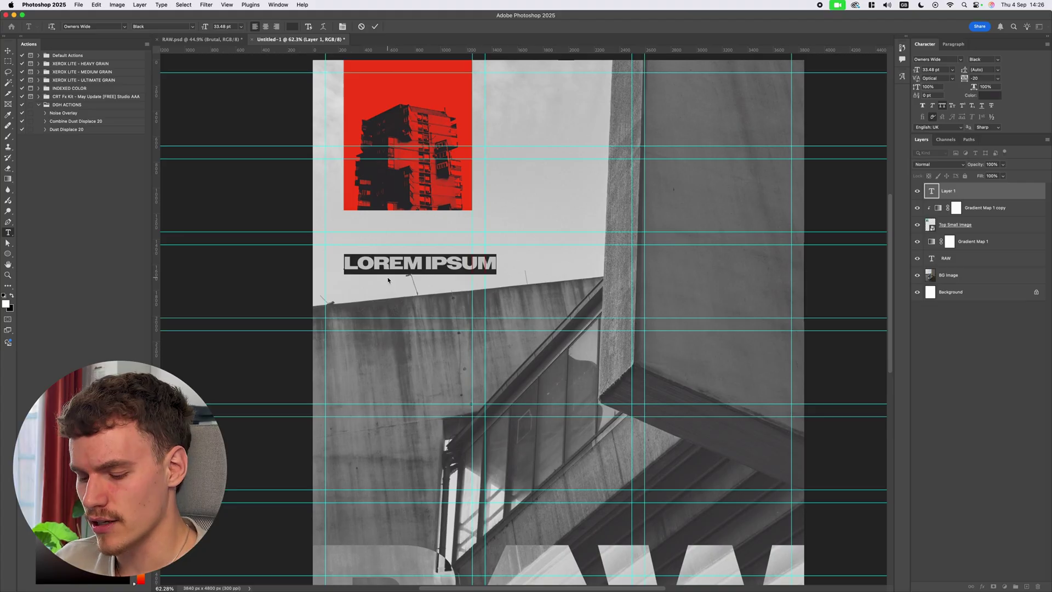
Replace the placeholder text with "BRUTALIST", reduce it to 16 pt and place it at the left margin guide
{"action": "type", "text": "BRUTALIST"}
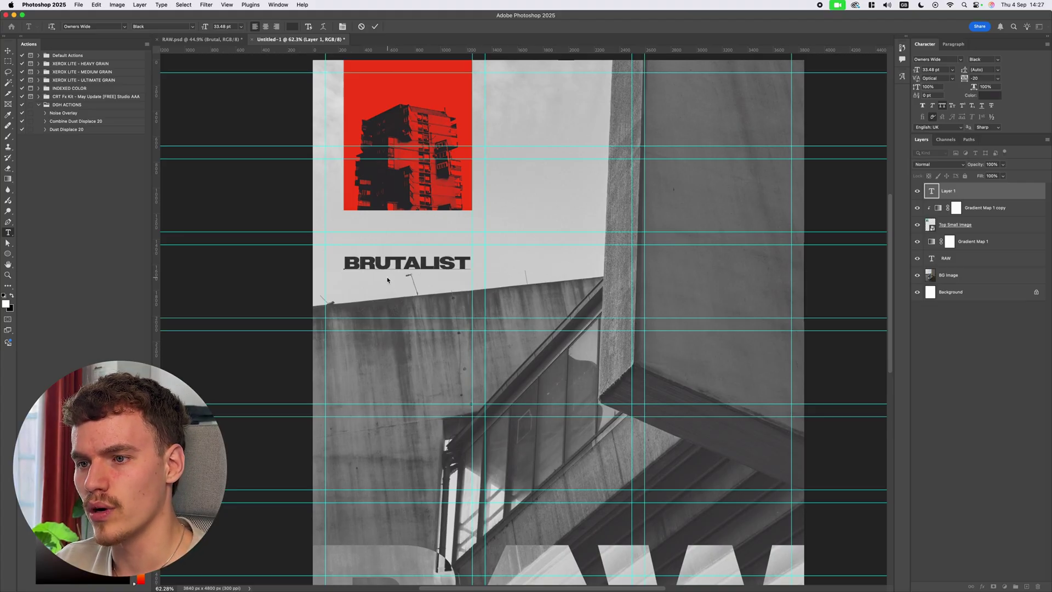
{"action": "left_click", "coordinate": [388, 280]}
{"action": "key", "text": "v"}
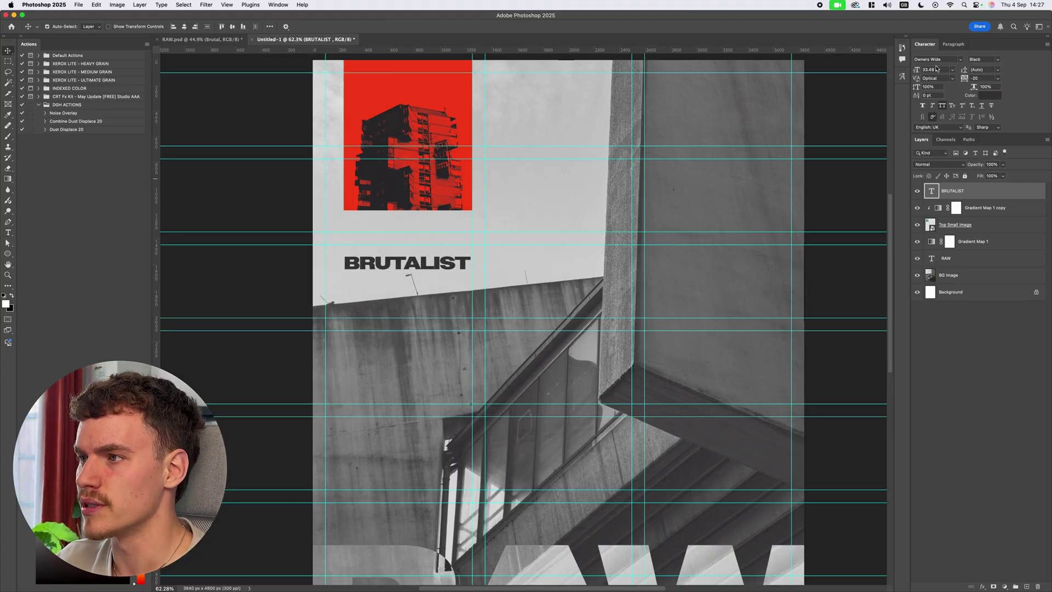
{"action": "scroll", "coordinate": [430, 262], "scroll_direction": "up", "scroll_amount": 5}
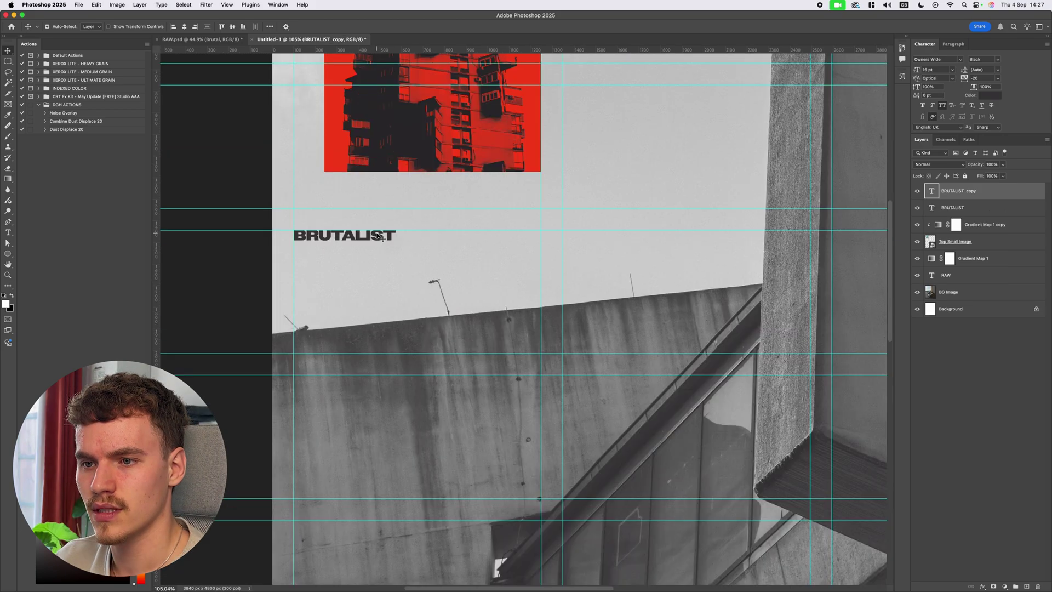
Duplicate the BRUTALIST label to the first column's inner edge, right-align the copy and change its text to "MONUMENTS"
{"action": "left_click_drag", "start_coordinate": [379, 237], "coordinate": [525, 236]}
{"action": "double_click", "coordinate": [525, 237]}
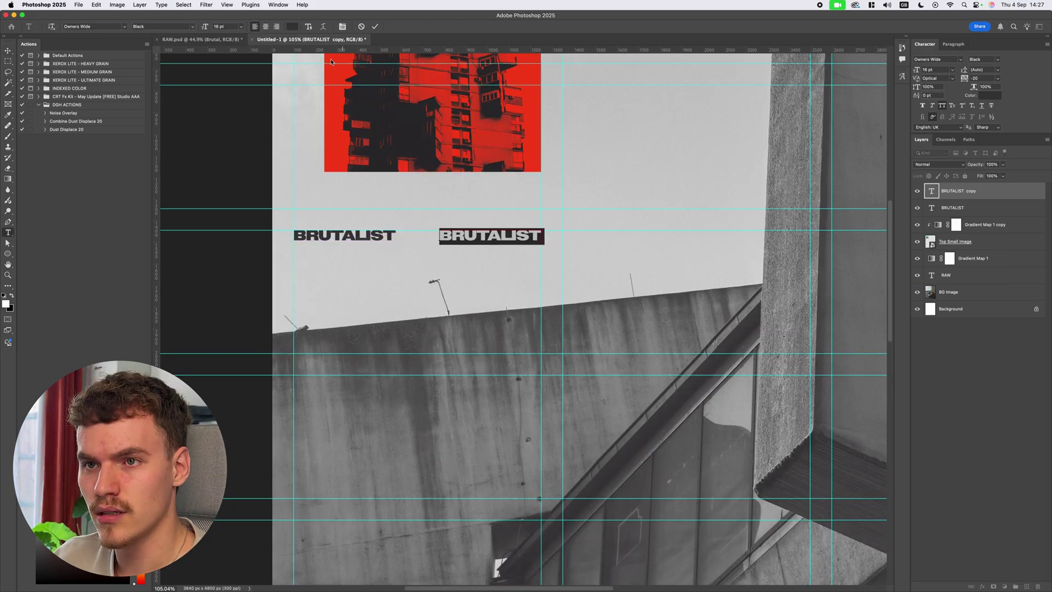
{"action": "left_click", "coordinate": [277, 26]}
{"action": "type", "text": "MO"}
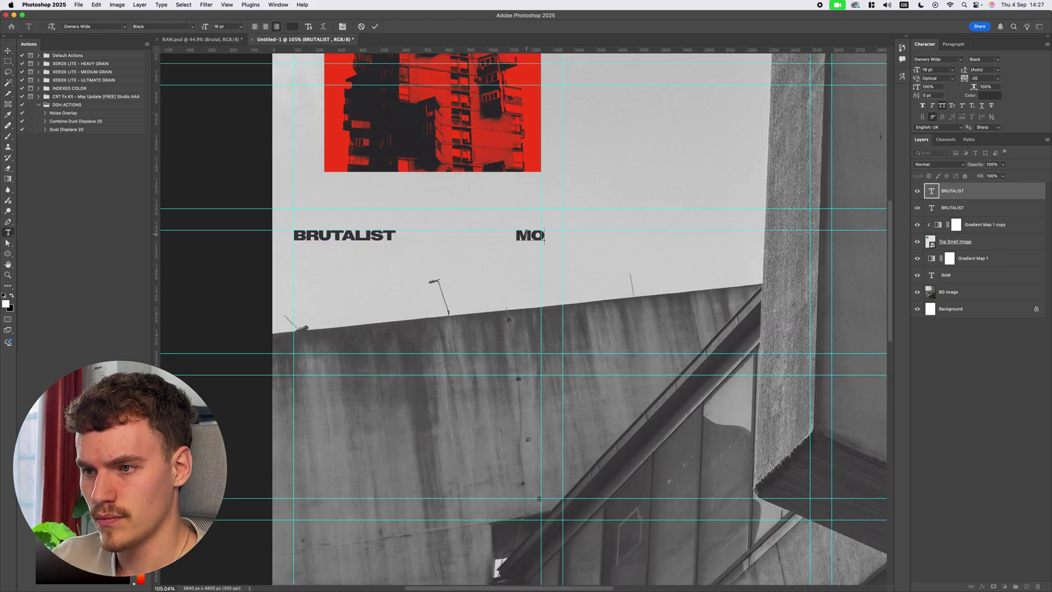
{"action": "type", "text": "NUMENTS"}
{"action": "key", "text": "Escape"}
{"action": "key", "text": "v"}
{"action": "scroll", "coordinate": [567, 255], "scroll_direction": "down", "scroll_amount": 10}
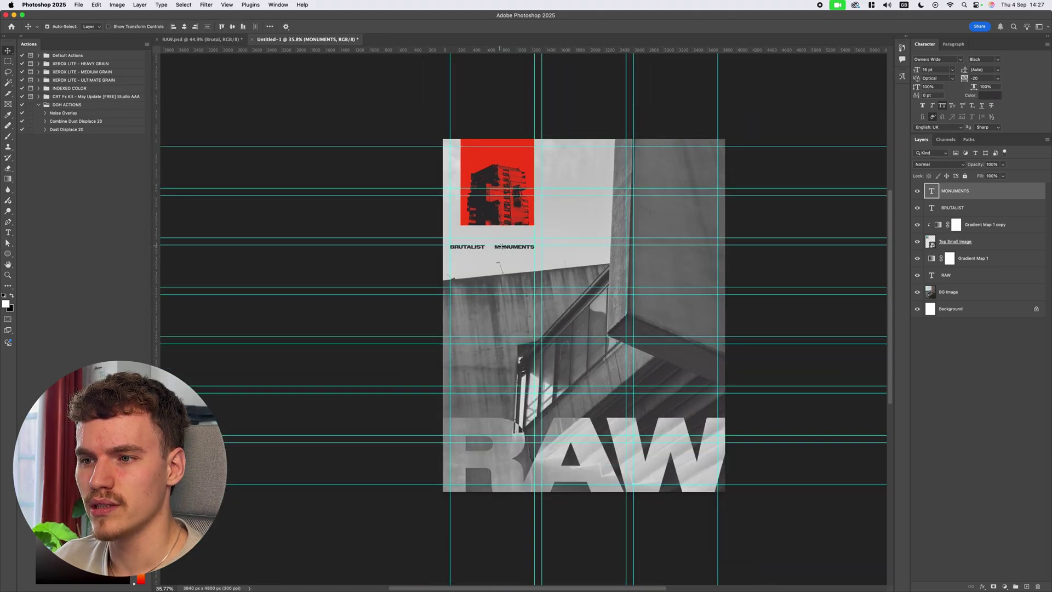
Lower the MONUMENTS label just below the BRUTALIST line, keeping its right edge on the column guide
{"action": "scroll", "coordinate": [511, 251], "scroll_direction": "up", "scroll_amount": 8}
{"action": "left_click_drag", "start_coordinate": [526, 246], "coordinate": [556, 262]}
{"action": "left_click_drag", "start_coordinate": [548, 262], "coordinate": [547, 264]}
{"action": "scroll", "coordinate": [548, 264], "scroll_direction": "down", "scroll_amount": 7}
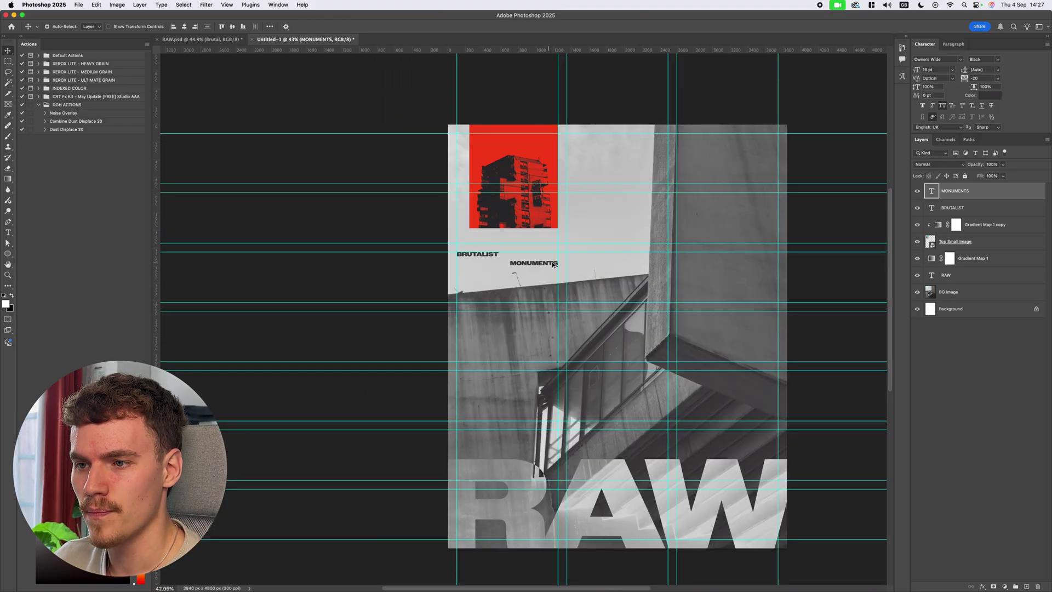
Duplicate the BRUTALIST label twice, with "/// BOCHUM" in the second column and "/// BELGRADE" near the poster's right edge
{"action": "scroll", "coordinate": [587, 265], "scroll_direction": "up", "scroll_amount": 7}
{"action": "left_click", "coordinate": [344, 247]}
{"action": "scroll", "coordinate": [344, 247], "scroll_direction": "down", "scroll_amount": 2}
{"action": "left_click_drag", "start_coordinate": [345, 249], "coordinate": [525, 225]}
{"action": "scroll", "coordinate": [509, 228], "scroll_direction": "up", "scroll_amount": 3}
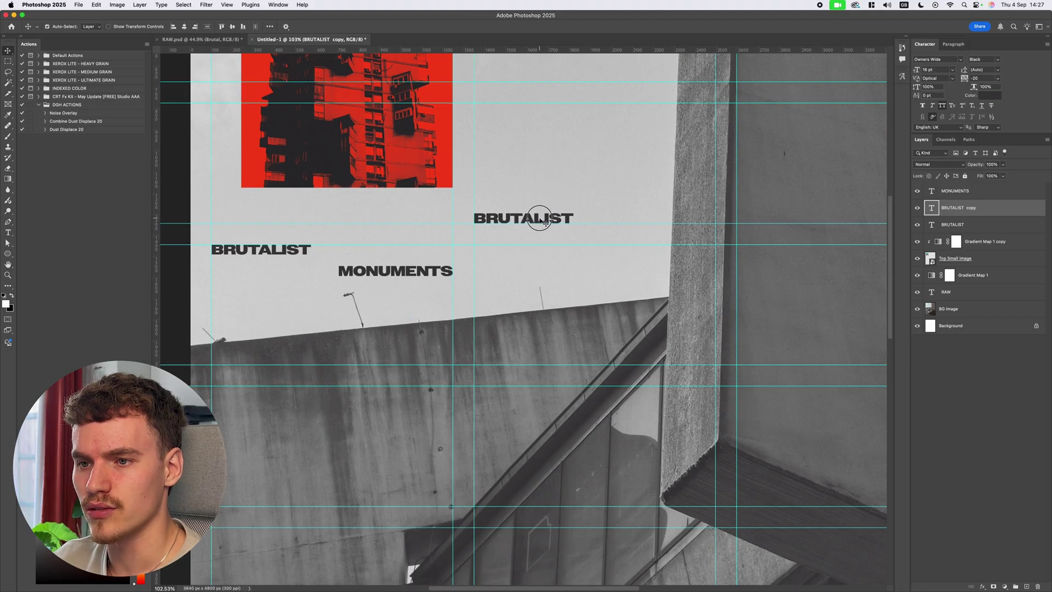
{"action": "double_click", "coordinate": [541, 218]}
{"action": "type", "text": "/// BOCHUM"}
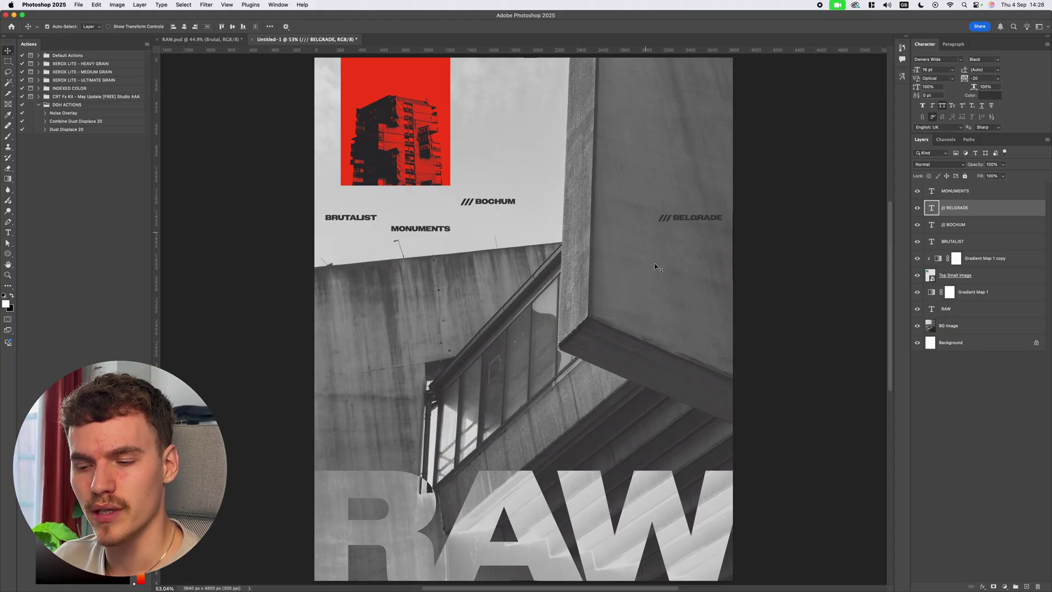
Shift the /// BELGRADE label inward, show the guides and move /// BOCHUM to the right margin guide, level with BRUTALIST
{"action": "scroll", "coordinate": [622, 320], "scroll_direction": "down", "scroll_amount": 5}
{"action": "scroll", "coordinate": [508, 247], "scroll_direction": "up", "scroll_amount": 5}
{"action": "left_click", "coordinate": [755, 290]}
{"action": "scroll", "coordinate": [640, 308], "scroll_direction": "down", "scroll_amount": 3}
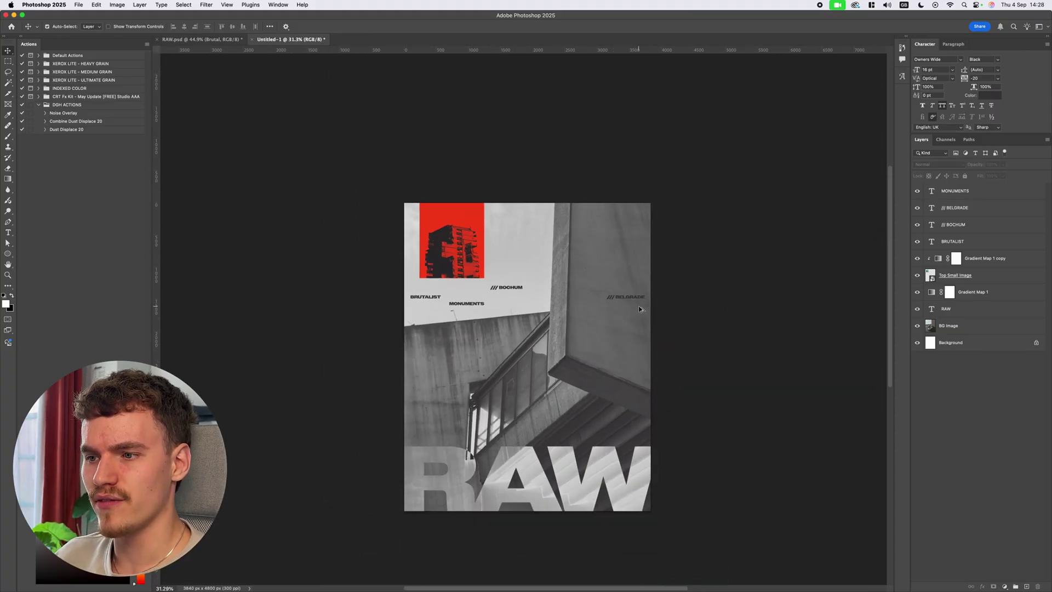
{"action": "scroll", "coordinate": [725, 294], "scroll_direction": "down", "scroll_amount": 1}
{"action": "scroll", "coordinate": [712, 284], "scroll_direction": "down", "scroll_amount": 2}
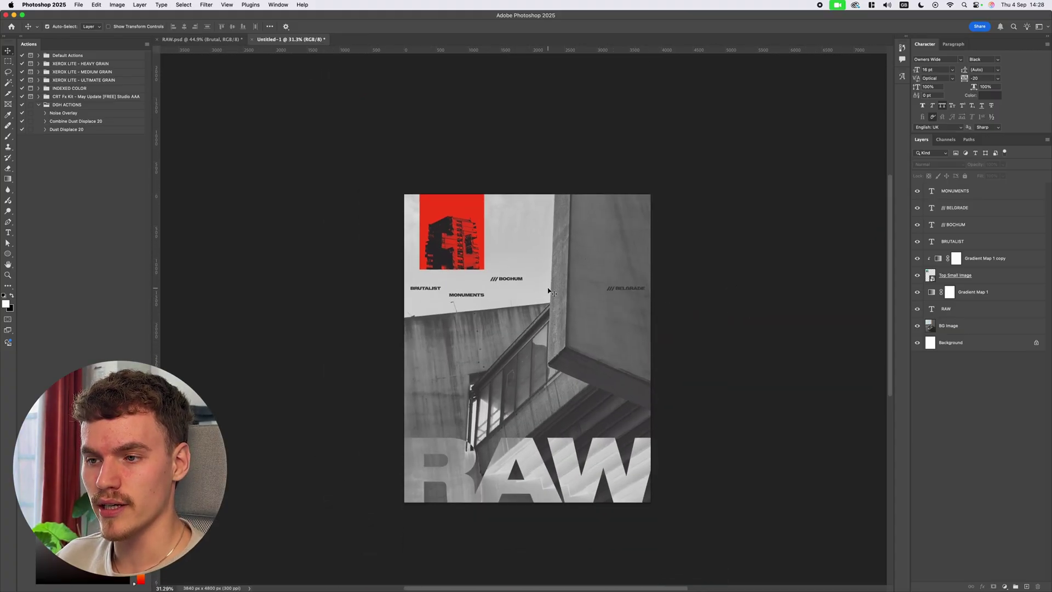
{"action": "scroll", "coordinate": [532, 282], "scroll_direction": "up", "scroll_amount": 3}
{"action": "left_click_drag", "start_coordinate": [712, 294], "coordinate": [638, 291]}
{"action": "key", "text": "super+;"}
{"action": "left_click_drag", "start_coordinate": [502, 275], "coordinate": [737, 295]}
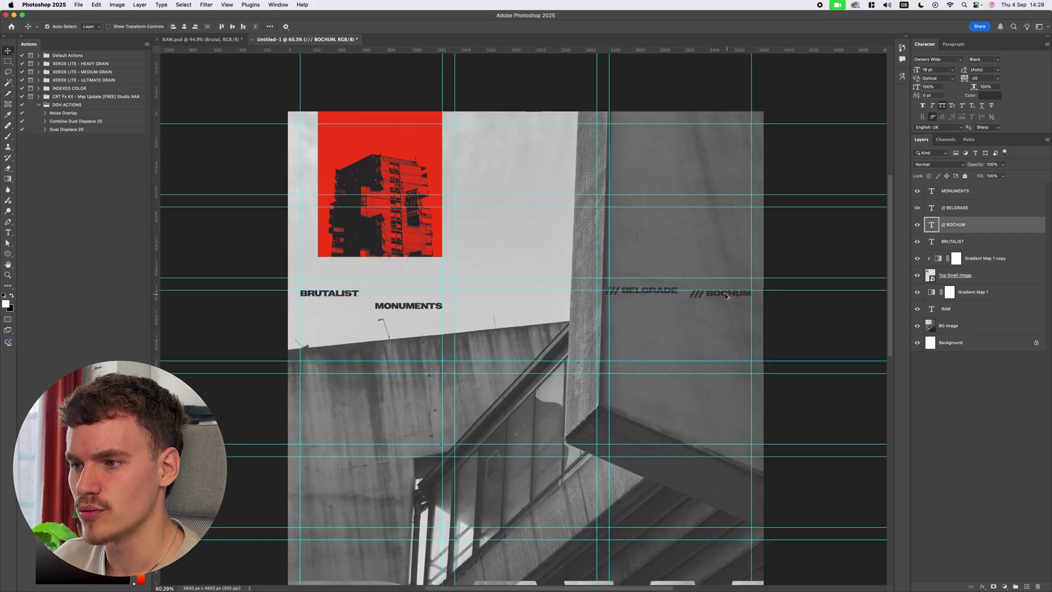
Move the /// BELGRADE label into the second column with its slashes starting on the column guide, slightly above BRUTALIST
{"action": "scroll", "coordinate": [737, 294], "scroll_direction": "up", "scroll_amount": 4}
{"action": "left_click_drag", "start_coordinate": [534, 286], "coordinate": [222, 250]}
{"action": "scroll", "coordinate": [230, 250], "scroll_direction": "up", "scroll_amount": 5}
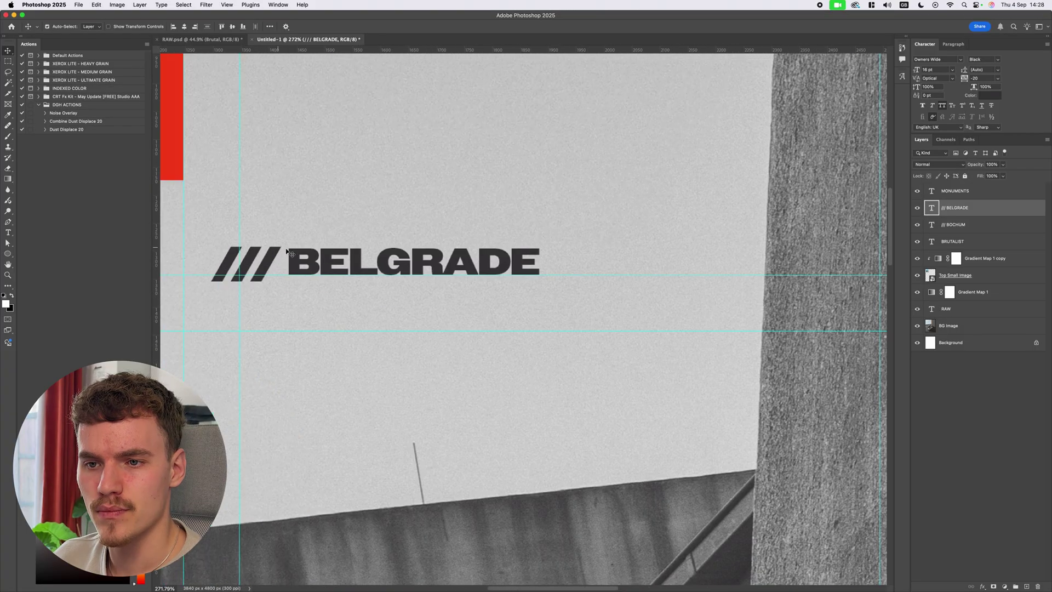
{"action": "scroll", "coordinate": [353, 260], "scroll_direction": "down", "scroll_amount": 6}
{"action": "left_click_drag", "start_coordinate": [352, 258], "coordinate": [276, 269]}
{"action": "scroll", "coordinate": [330, 254], "scroll_direction": "up", "scroll_amount": 8}
{"action": "double_click", "coordinate": [356, 262]}
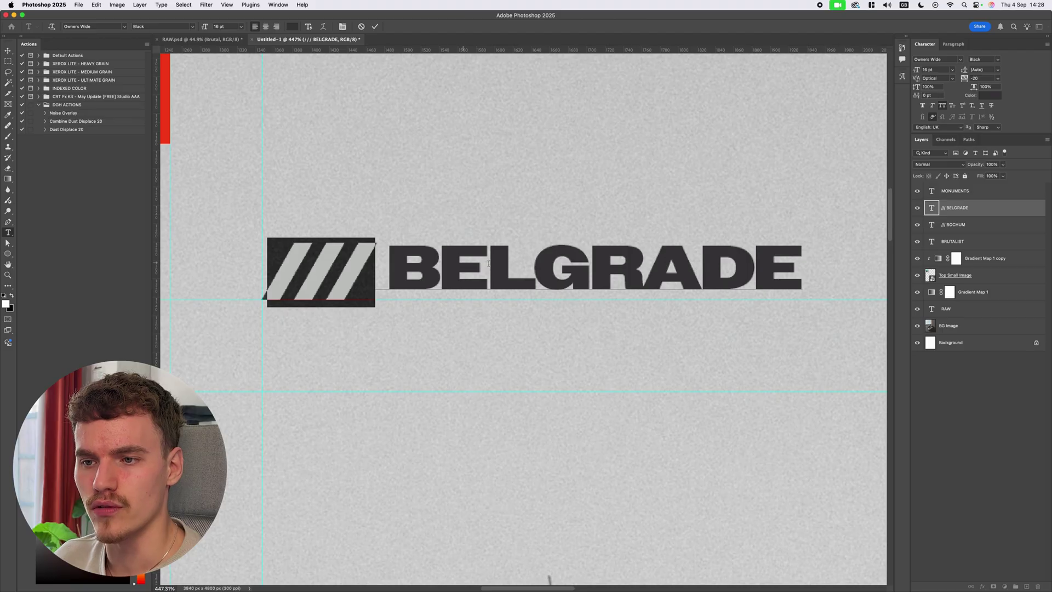
{"action": "key", "text": "Escape"}
{"action": "key", "text": "v"}
{"action": "scroll", "coordinate": [746, 301], "scroll_direction": "down", "scroll_amount": 3}
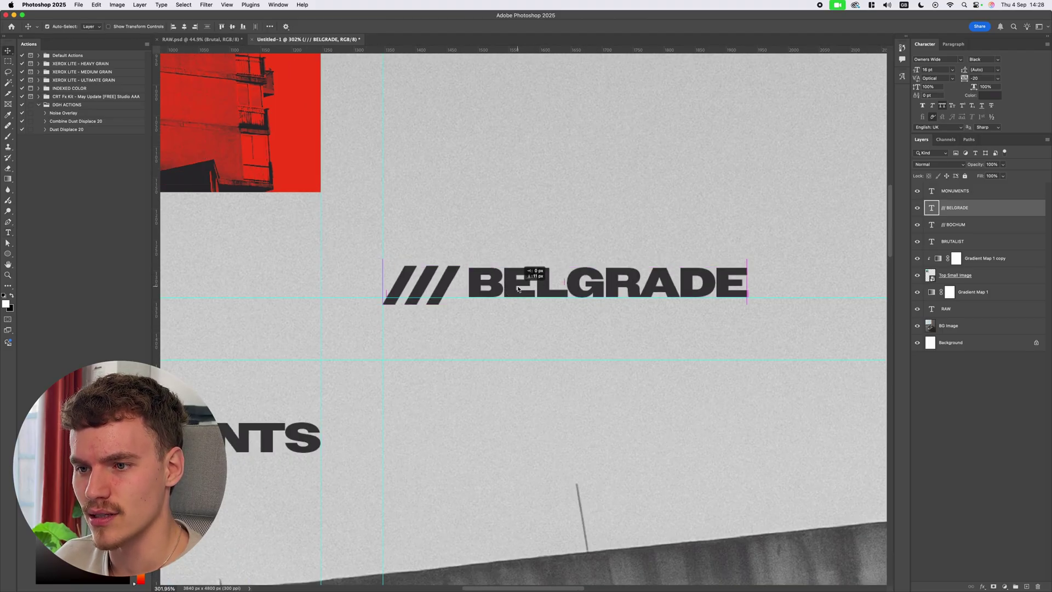
Check the /// BELGRADE and /// BOCHUM labels against the guides and view the whole poster without guides
{"action": "scroll", "coordinate": [518, 283], "scroll_direction": "up", "scroll_amount": 3}
{"action": "scroll", "coordinate": [499, 292], "scroll_direction": "down", "scroll_amount": 3}
{"action": "scroll", "coordinate": [499, 292], "scroll_direction": "right", "scroll_amount": 10}
{"action": "scroll", "coordinate": [745, 291], "scroll_direction": "up", "scroll_amount": 5}
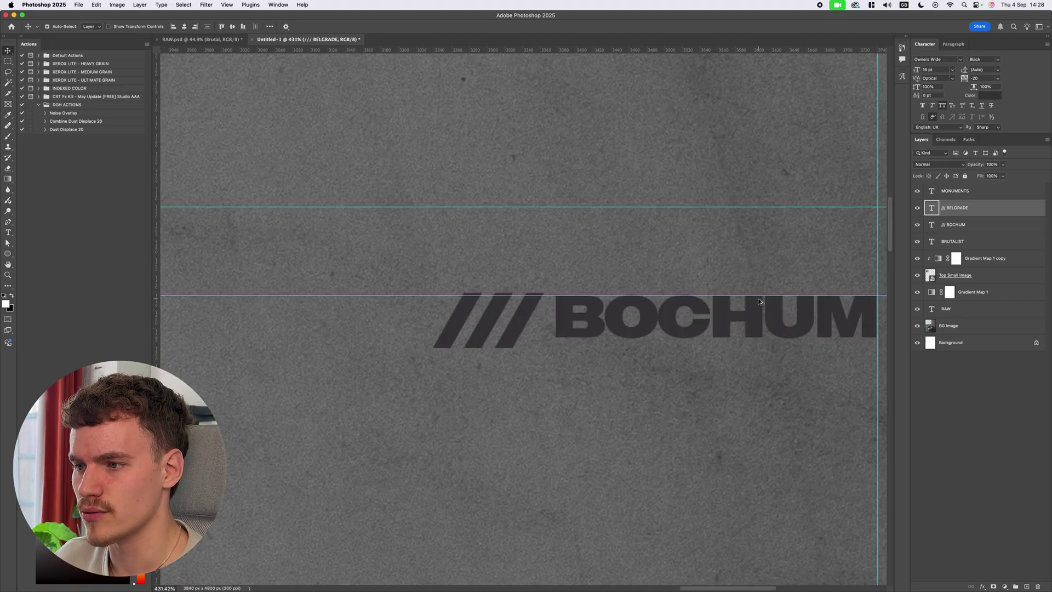
{"action": "scroll", "coordinate": [837, 305], "scroll_direction": "down", "scroll_amount": 10}
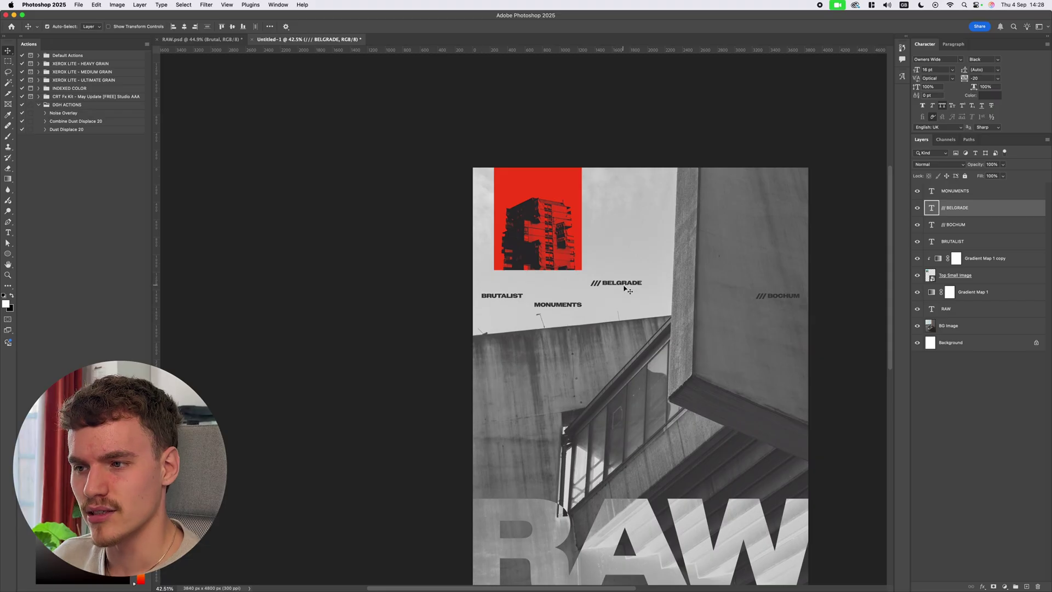
{"action": "scroll", "coordinate": [625, 289], "scroll_direction": "right", "scroll_amount": 5}
{"action": "left_click", "coordinate": [694, 298]}
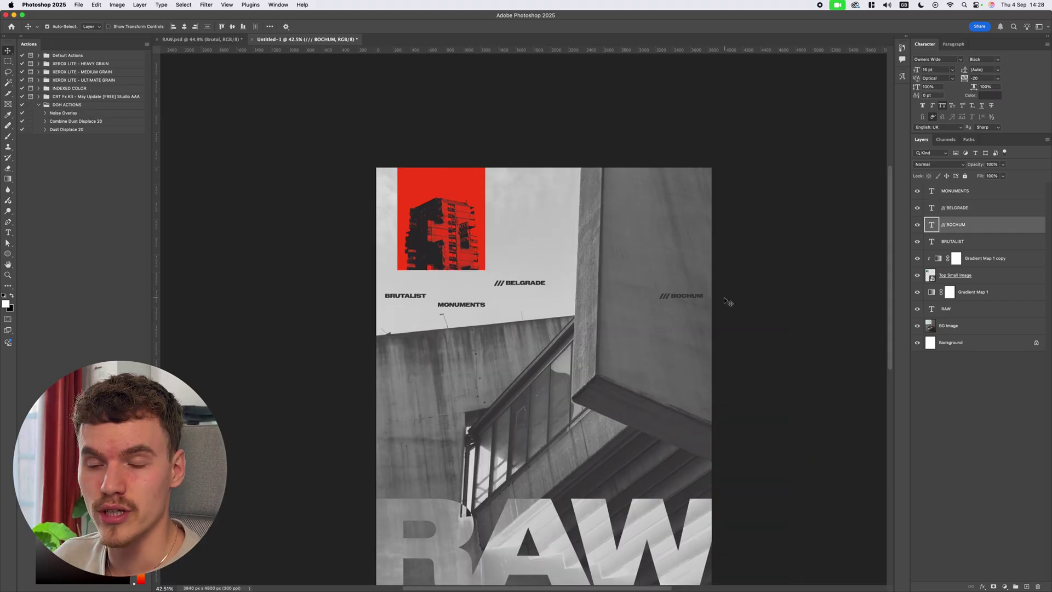
{"action": "scroll", "coordinate": [707, 263], "scroll_direction": "down", "scroll_amount": 2}
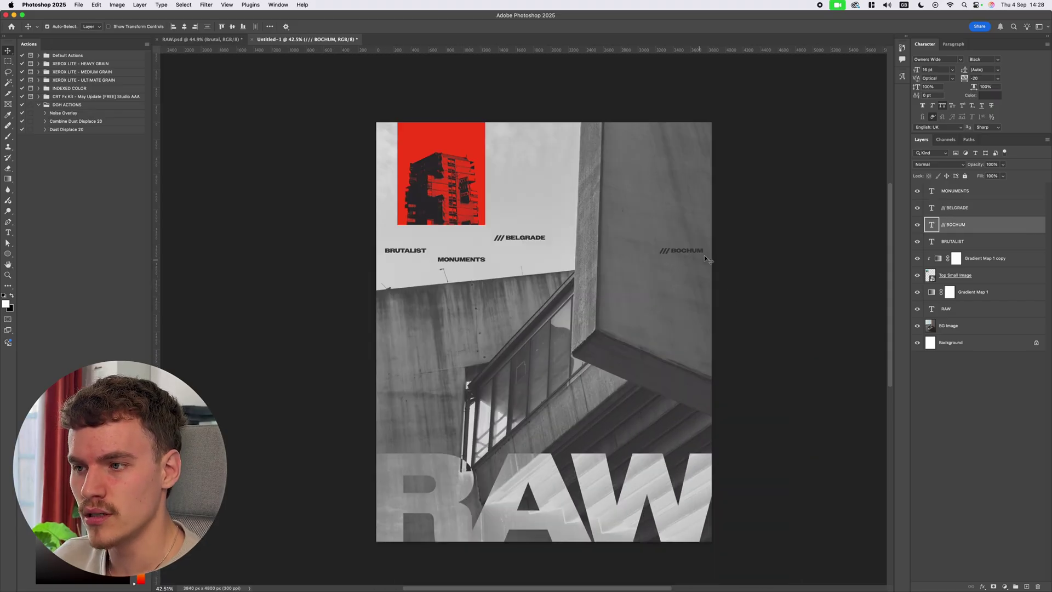
Recolour the /// BOCHUM label with a light grey sampled from the poster so it contrasts with the dark concrete
{"action": "double_click", "coordinate": [700, 251]}
{"action": "left_click", "coordinate": [989, 97]}
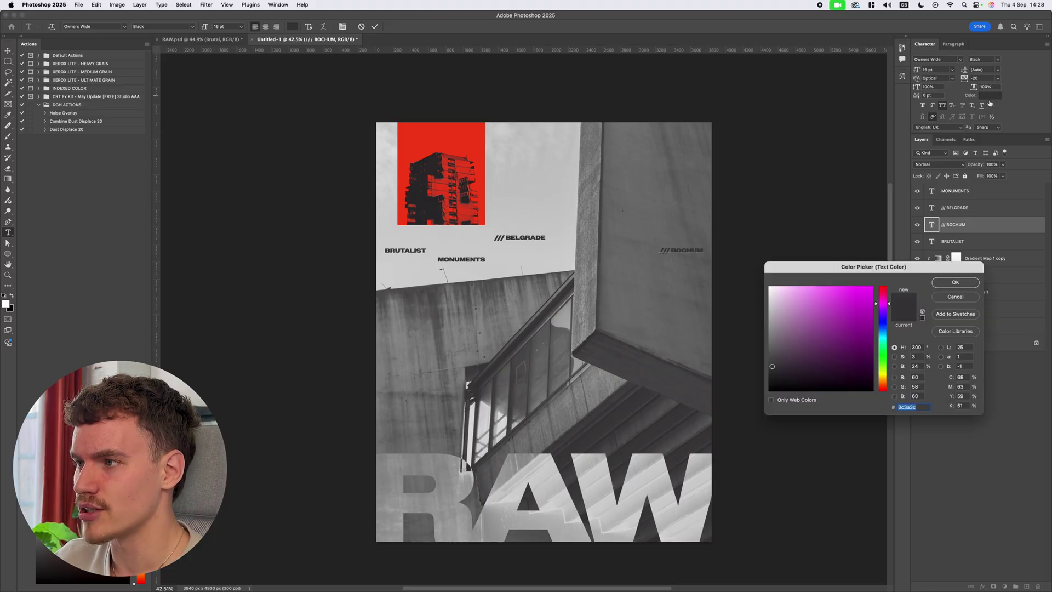
{"action": "left_click_drag", "start_coordinate": [659, 453], "coordinate": [658, 470]}
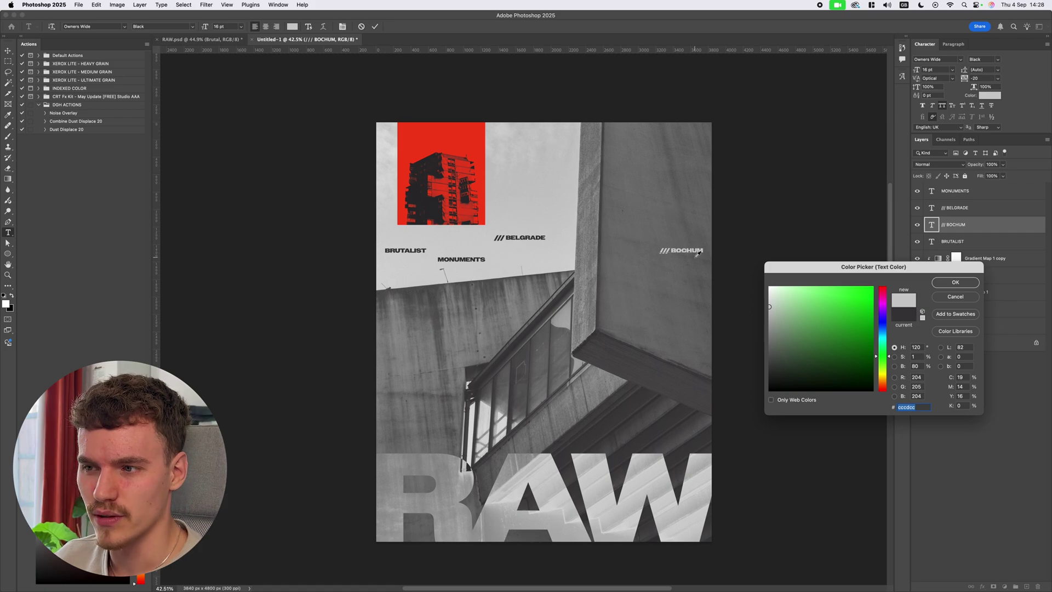
{"action": "left_click_drag", "start_coordinate": [518, 182], "coordinate": [592, 463]}
{"action": "left_click", "coordinate": [967, 283]}
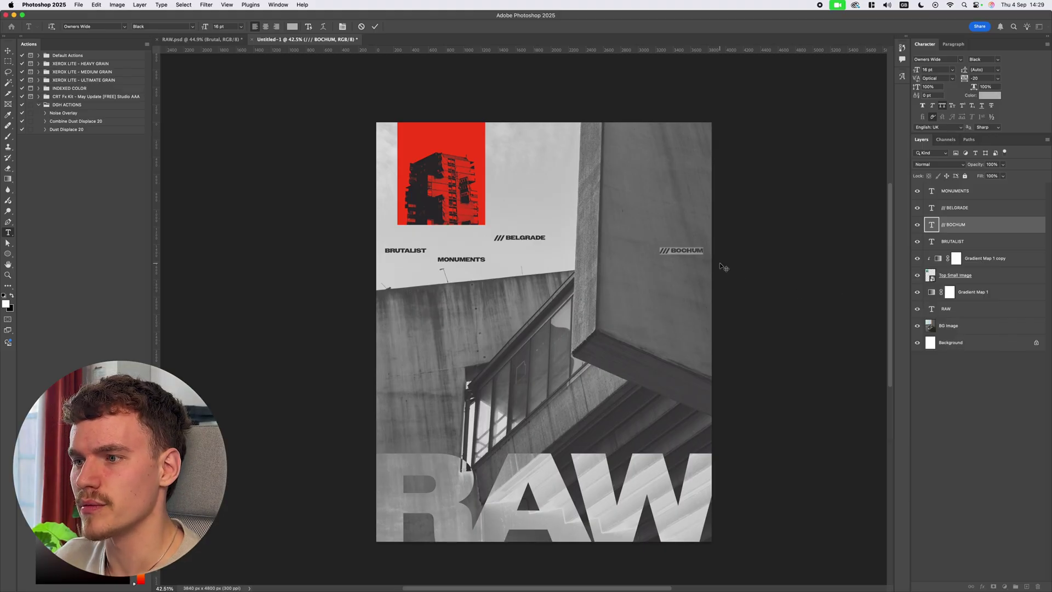
{"action": "scroll", "coordinate": [805, 267], "scroll_direction": "down", "scroll_amount": 5}
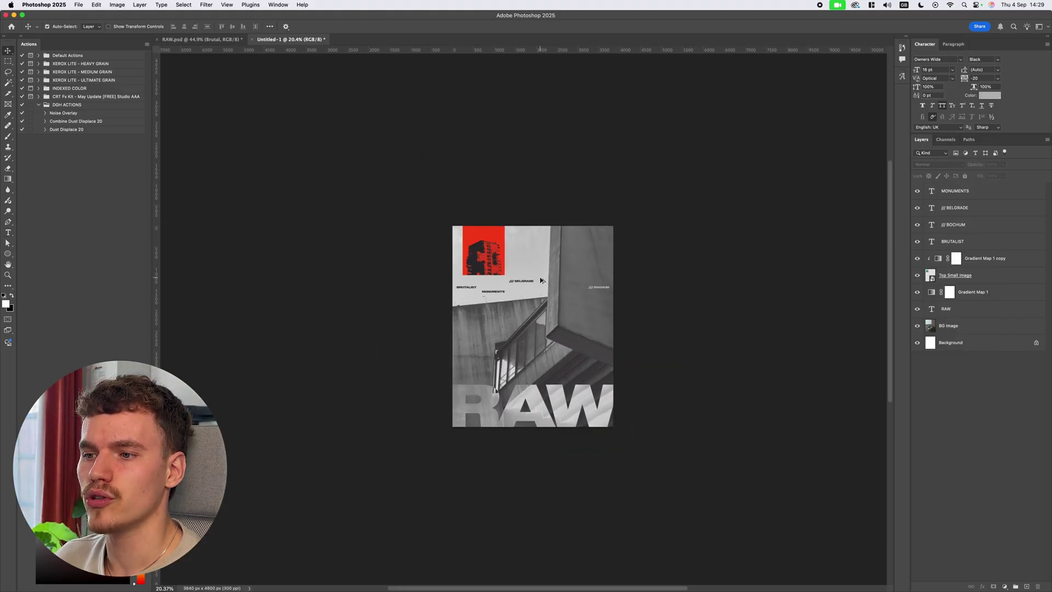
{"action": "scroll", "coordinate": [540, 280], "scroll_direction": "up", "scroll_amount": 3}
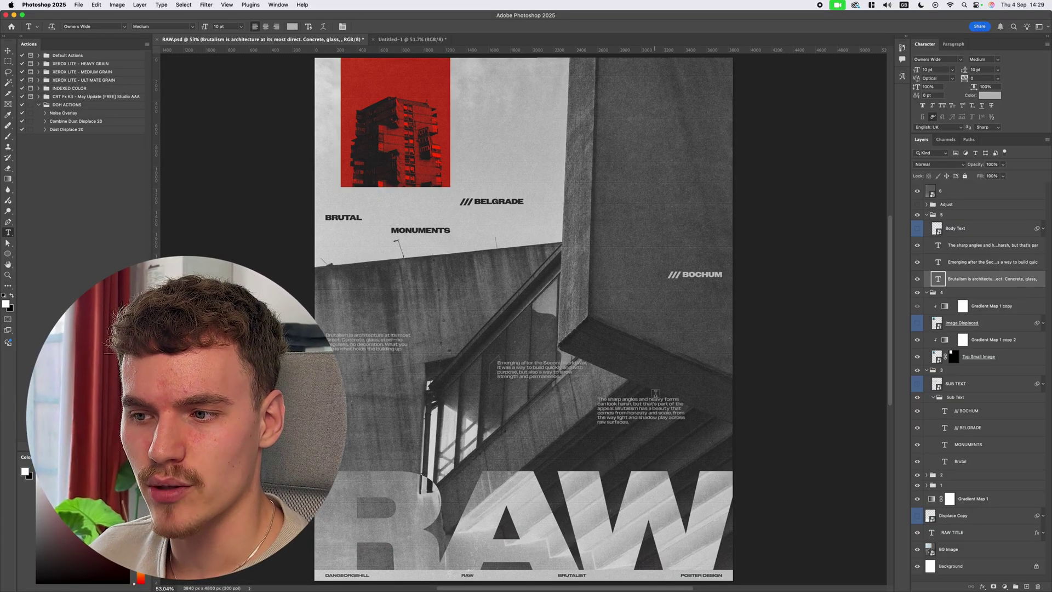
Back in the Untitled-1 poster, draw a text box in the first column and paste the "Brutalism is architecture at its most direct" paragraph
{"action": "scroll", "coordinate": [775, 402], "scroll_direction": "down", "scroll_amount": 1}
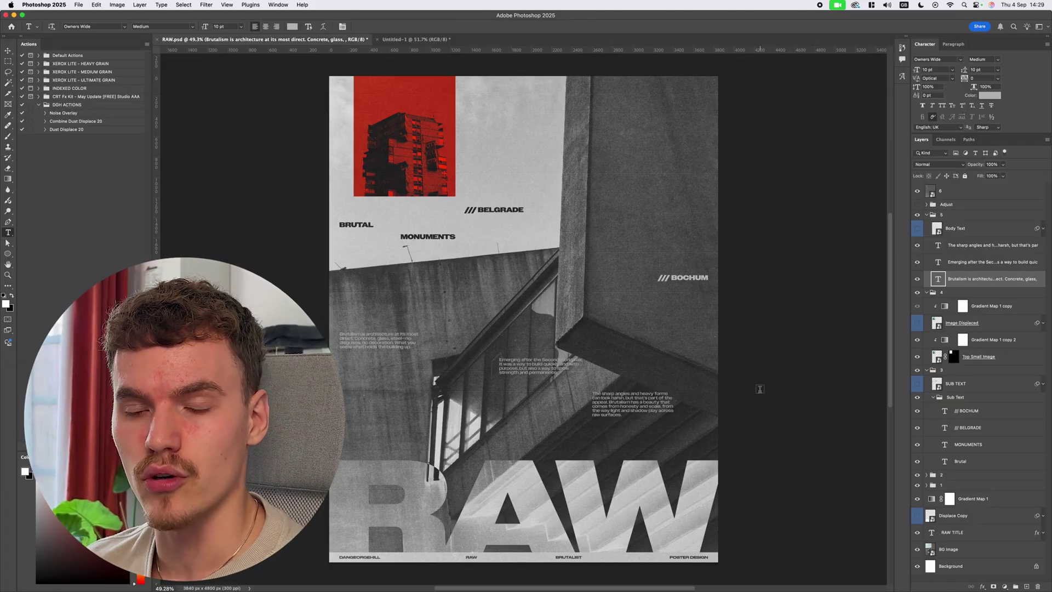
{"action": "key", "text": "ctrl+Tab"}
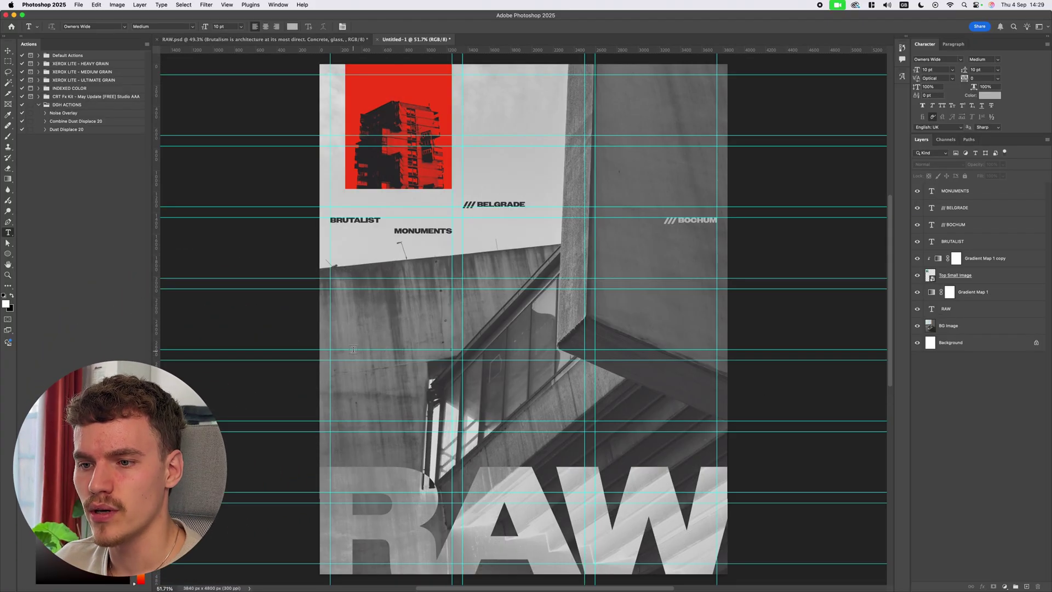
{"action": "scroll", "coordinate": [354, 349], "scroll_direction": "up", "scroll_amount": 1}
{"action": "mouse_move", "coordinate": [331, 306]}
{"action": "left_mouse_down"}
{"action": "mouse_move", "coordinate": [446, 320]}
{"action": "mouse_move", "coordinate": [454, 349]}
{"action": "left_mouse_up"}
{"action": "scroll", "coordinate": [408, 324], "scroll_direction": "up", "scroll_amount": 3}
{"action": "type", "text": "Brutalism is architecture at its most direct. Concrete, glass, steel—no disguises, no decoration. What you see is what holds the building up."}
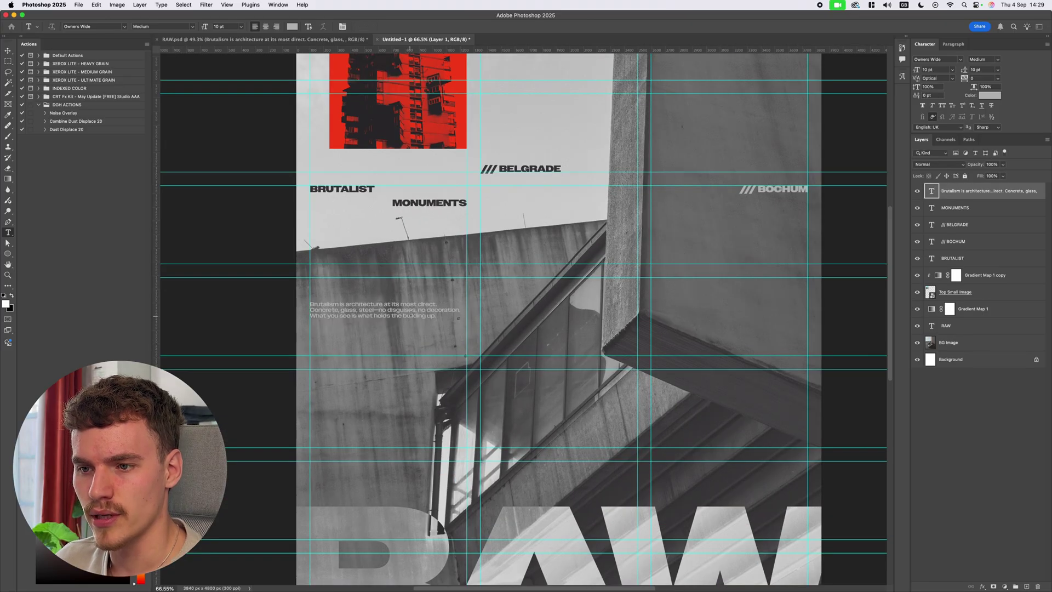
Move the Brutalism paragraph down within the first column so its last line sits just above the next row guide
{"action": "scroll", "coordinate": [408, 323], "scroll_direction": "up", "scroll_amount": 5}
{"action": "left_click_drag", "start_coordinate": [409, 285], "coordinate": [422, 369]}
{"action": "scroll", "coordinate": [460, 365], "scroll_direction": "down", "scroll_amount": 5}
{"action": "key", "text": "super+Return"}
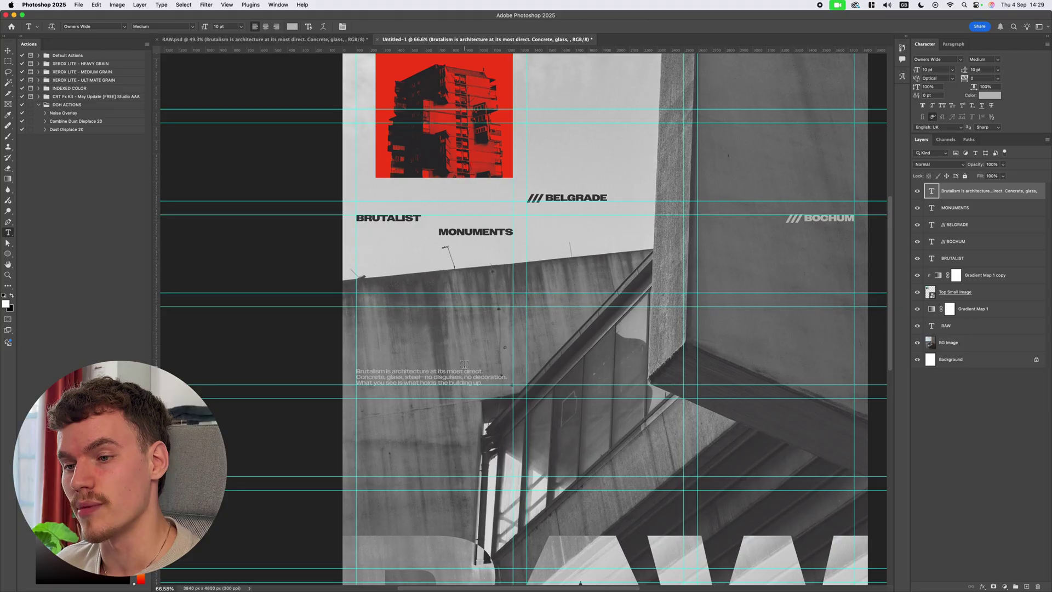
{"action": "scroll", "coordinate": [463, 363], "scroll_direction": "down", "scroll_amount": 3}
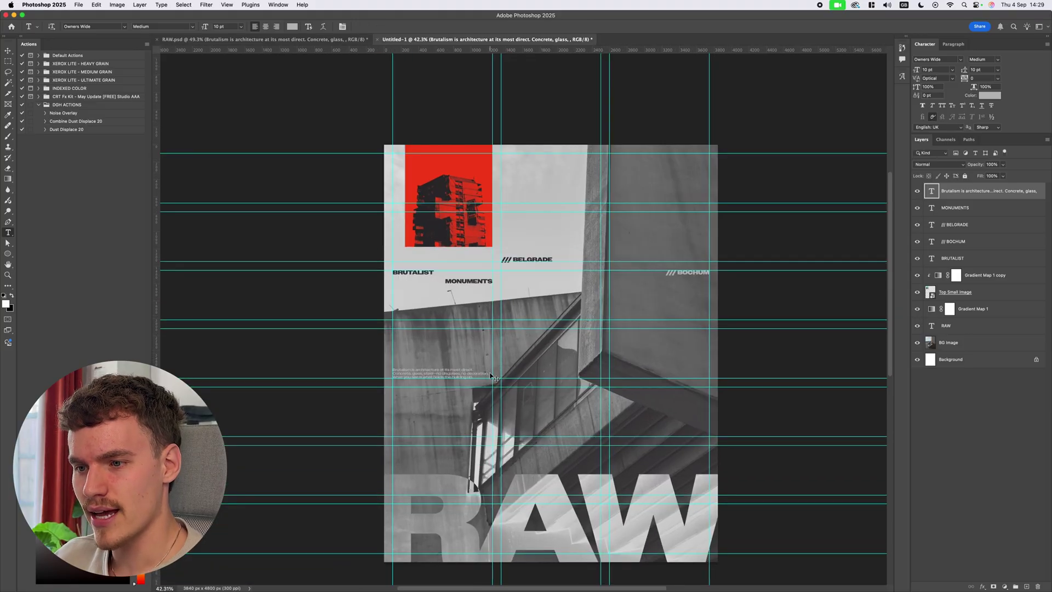
Hide the guides, lighten the /// BOCHUM label and set the Brutalism paragraph's text colour to #c7c7c7
{"action": "key", "text": "super+semicolon"}
{"action": "scroll", "coordinate": [465, 368], "scroll_direction": "up", "scroll_amount": 5}
{"action": "scroll", "coordinate": [630, 290], "scroll_direction": "down", "scroll_amount": 5}
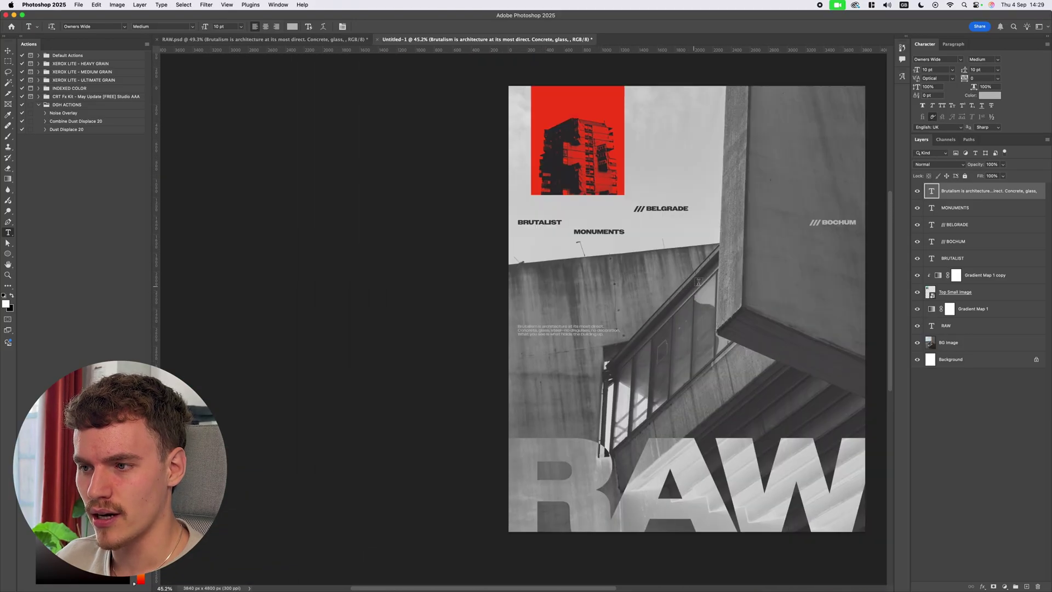
{"action": "left_click", "coordinate": [782, 222]}
{"action": "key", "text": "super+a"}
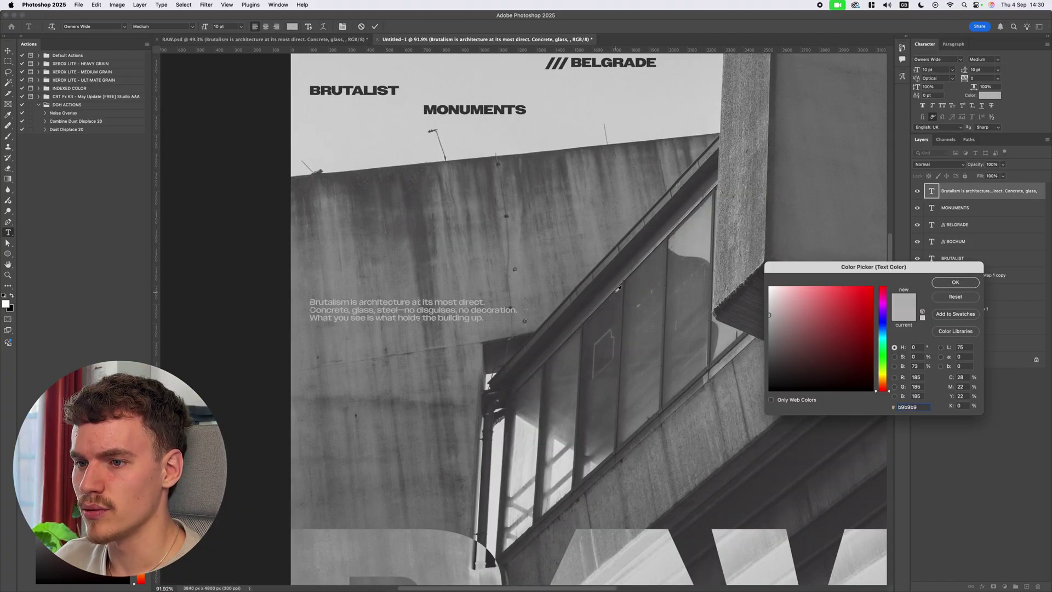
{"action": "scroll", "coordinate": [618, 287], "scroll_direction": "down", "scroll_amount": 3}
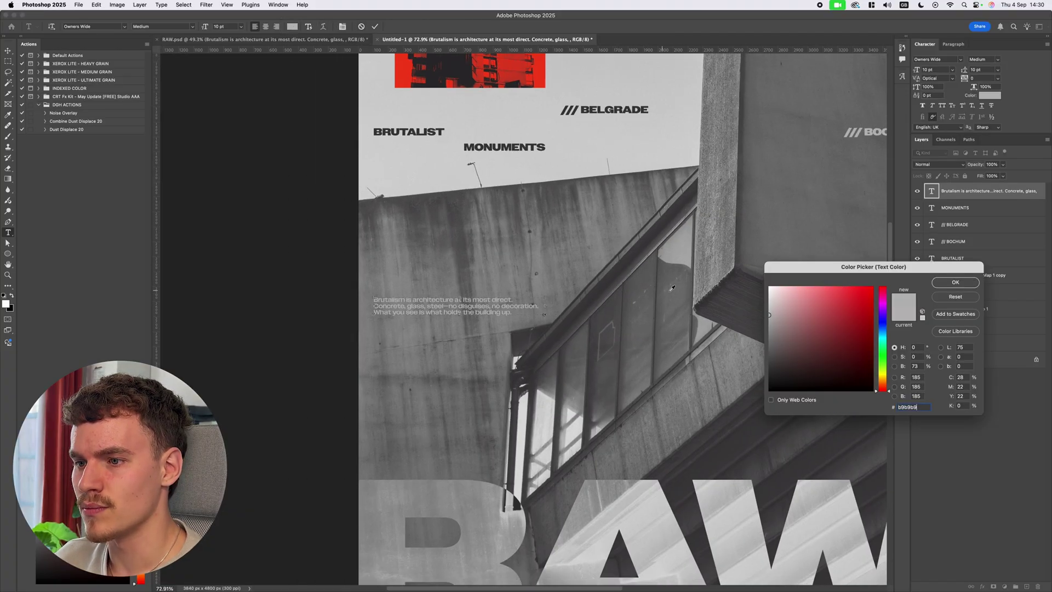
{"action": "left_click", "coordinate": [955, 282]}
{"action": "left_click", "coordinate": [736, 298]}
Draw a text box of about 1147 by 571 px in the second column and paste the left-aligned "Emerging after the Second World War" paragraph
{"action": "scroll", "coordinate": [736, 298], "scroll_direction": "down", "scroll_amount": 5}
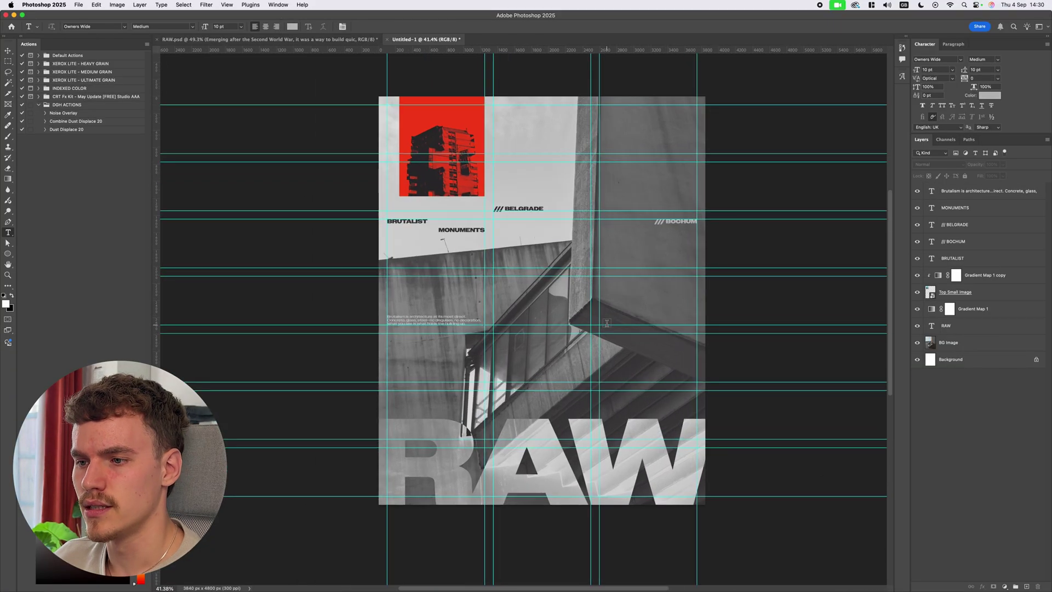
{"action": "scroll", "coordinate": [584, 332], "scroll_direction": "up", "scroll_amount": 5}
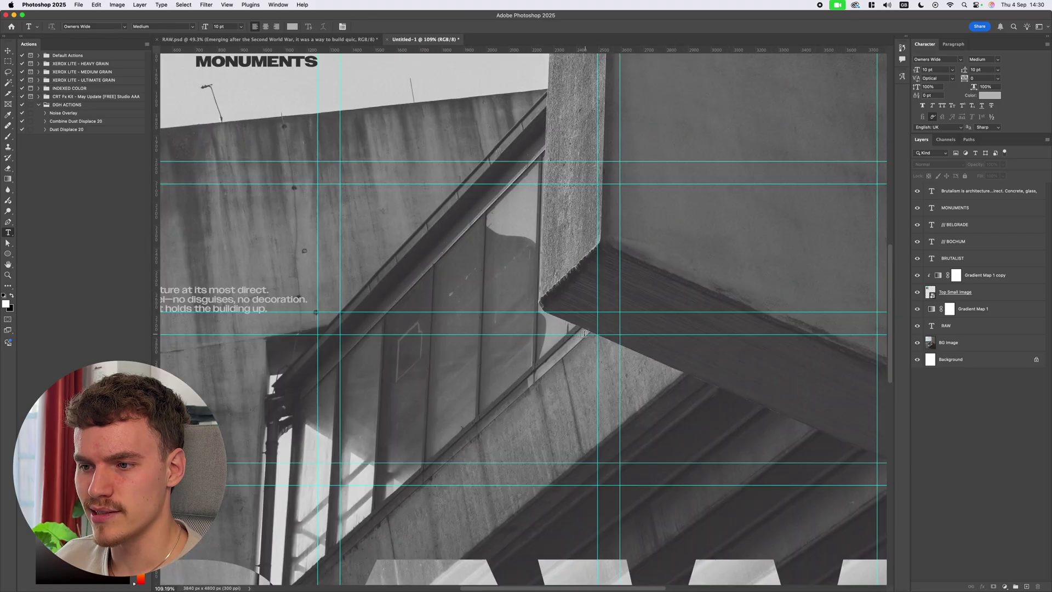
{"action": "left_click_drag", "start_coordinate": [340, 333], "coordinate": [597, 462]}
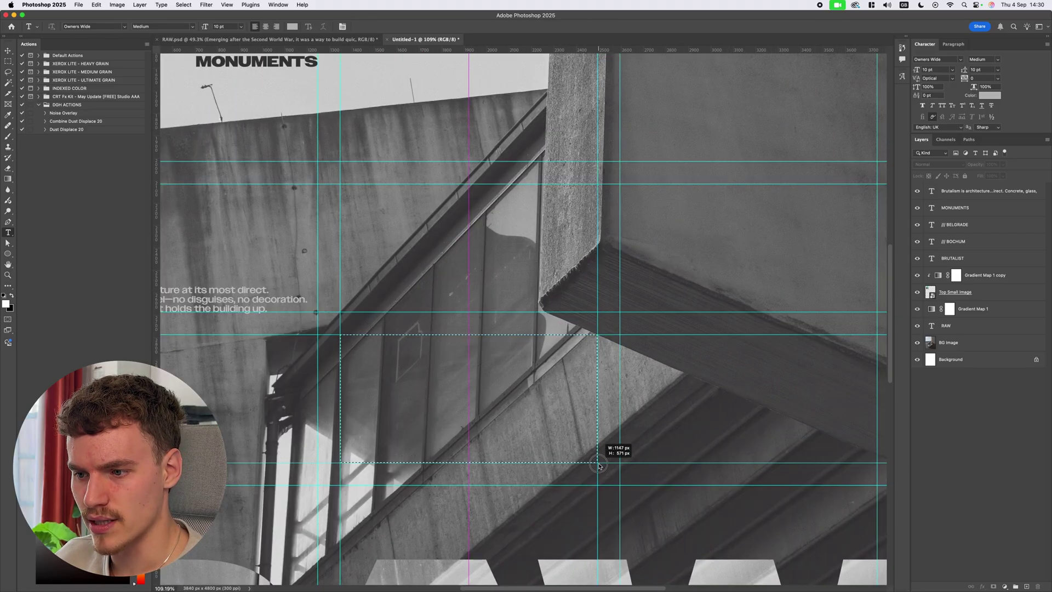
{"action": "type", "text": "Emerging after the Second World War, it was a way to build quickly and with purpose, but also a way to show strength and permanence."}
{"action": "key", "text": "super+a"}
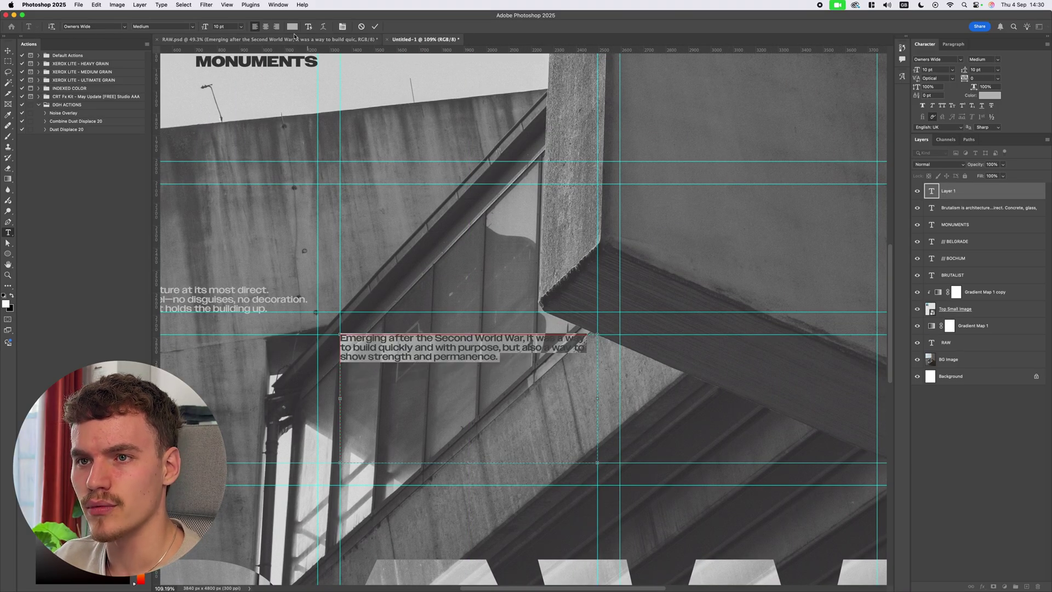
{"action": "left_click", "coordinate": [254, 26]}
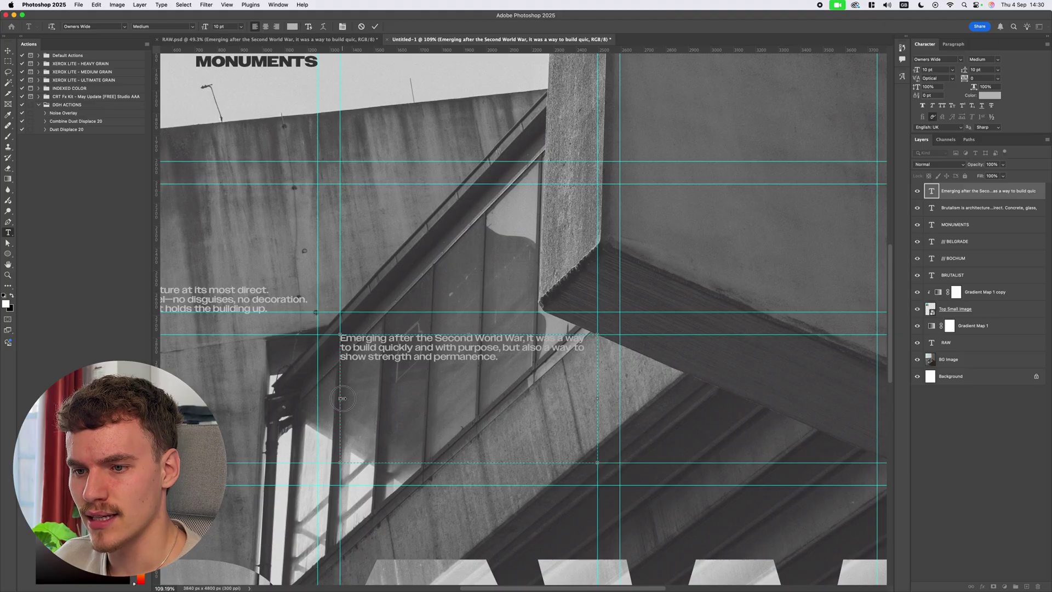
Narrow the "Emerging after the Second World War" text box from its outer left edge to about 829 px wide, keeping its right edge fixed
{"action": "left_click_drag", "start_coordinate": [343, 399], "coordinate": [430, 403]}
{"action": "key", "text": "Escape"}
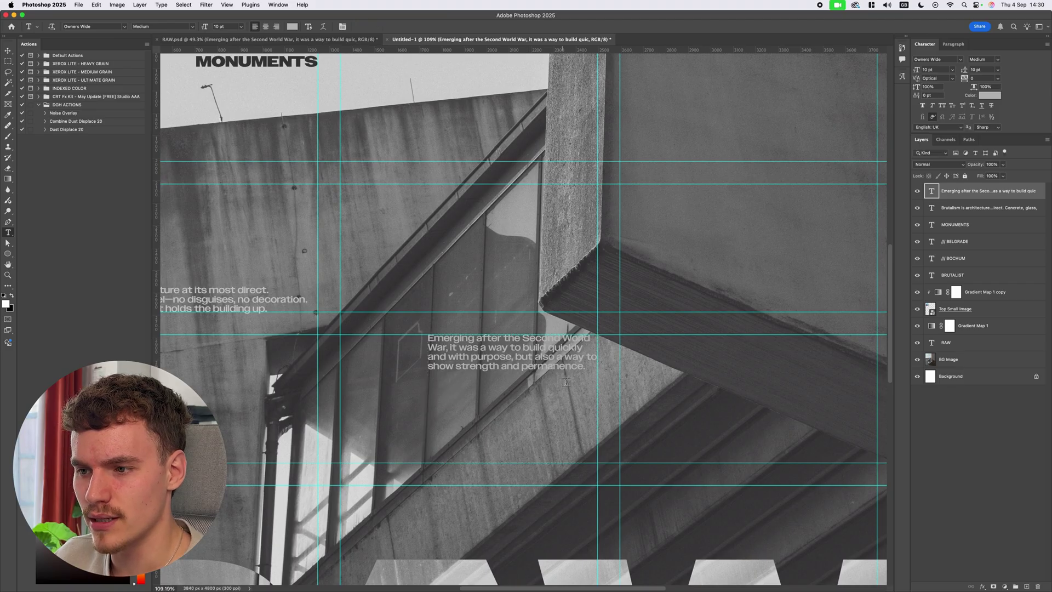
{"action": "scroll", "coordinate": [566, 382], "scroll_direction": "down", "scroll_amount": 5}
{"action": "scroll", "coordinate": [574, 382], "scroll_direction": "up", "scroll_amount": 8}
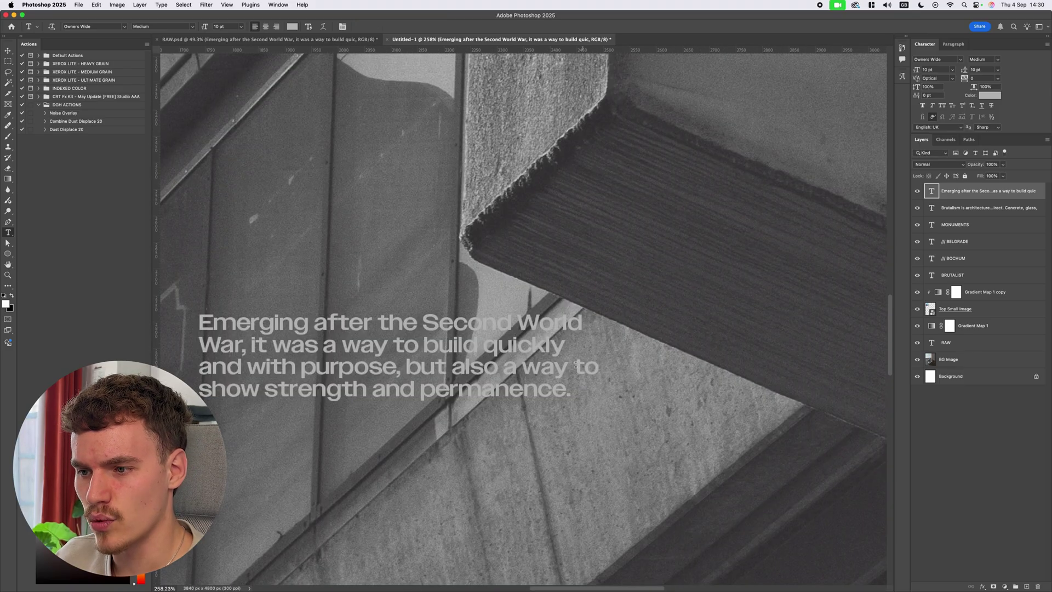
{"action": "scroll", "coordinate": [548, 364], "scroll_direction": "down", "scroll_amount": 4}
{"action": "left_click", "coordinate": [537, 365]}
{"action": "left_click_drag", "start_coordinate": [351, 419], "coordinate": [327, 420]}
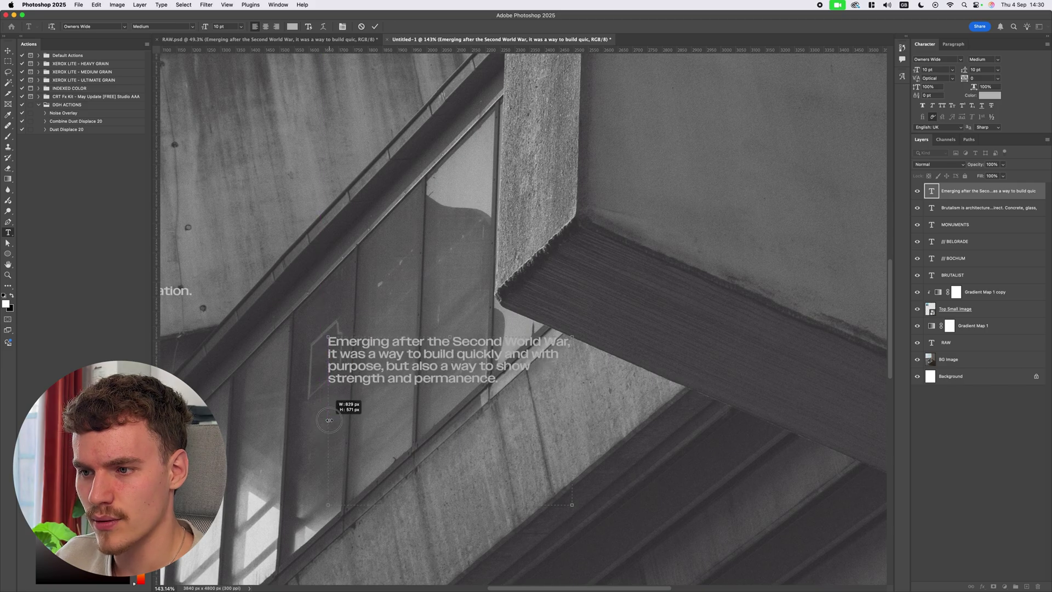
{"action": "key", "text": "Escape"}
{"action": "scroll", "coordinate": [528, 361], "scroll_direction": "up", "scroll_amount": 4}
{"action": "key", "text": "v"}
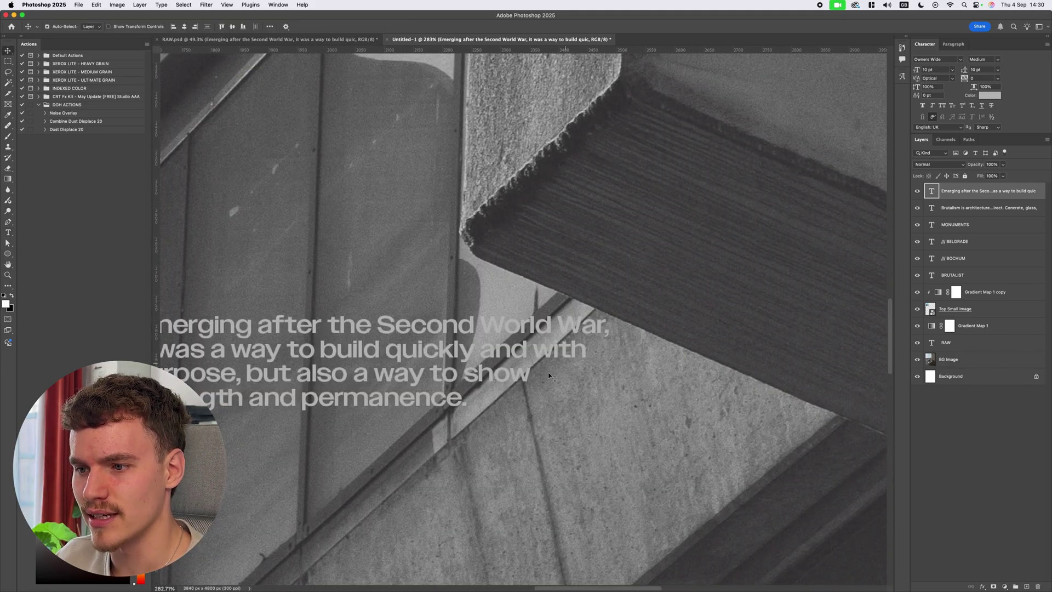
Check the text colour of the whole "Emerging after the Second World War" paragraph
{"action": "scroll", "coordinate": [549, 376], "scroll_direction": "down", "scroll_amount": 4}
{"action": "scroll", "coordinate": [456, 366], "scroll_direction": "down", "scroll_amount": 4}
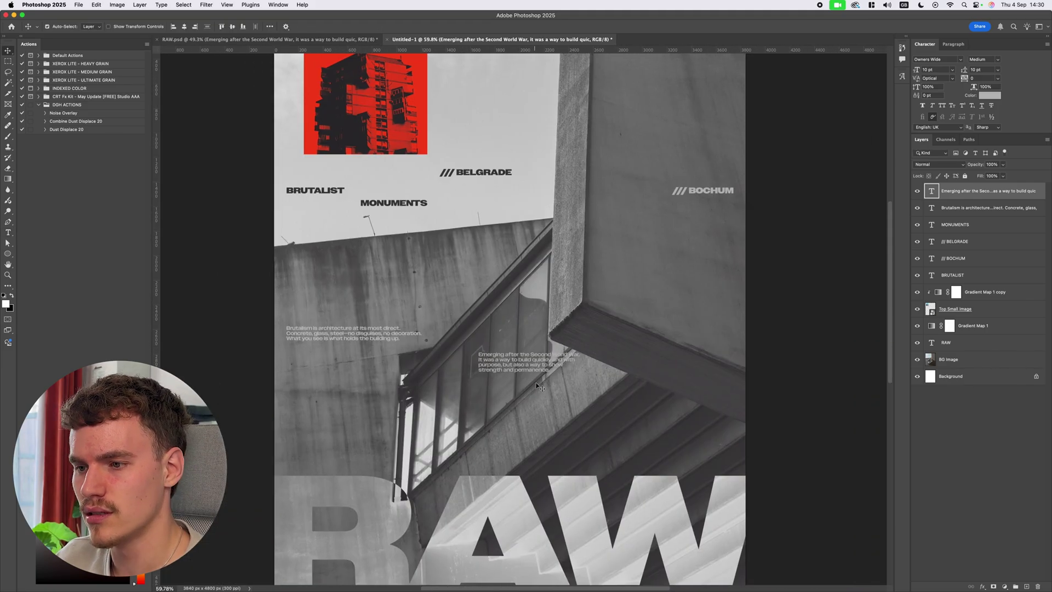
{"action": "scroll", "coordinate": [516, 410], "scroll_direction": "up", "scroll_amount": 2}
{"action": "scroll", "coordinate": [529, 378], "scroll_direction": "up", "scroll_amount": 2}
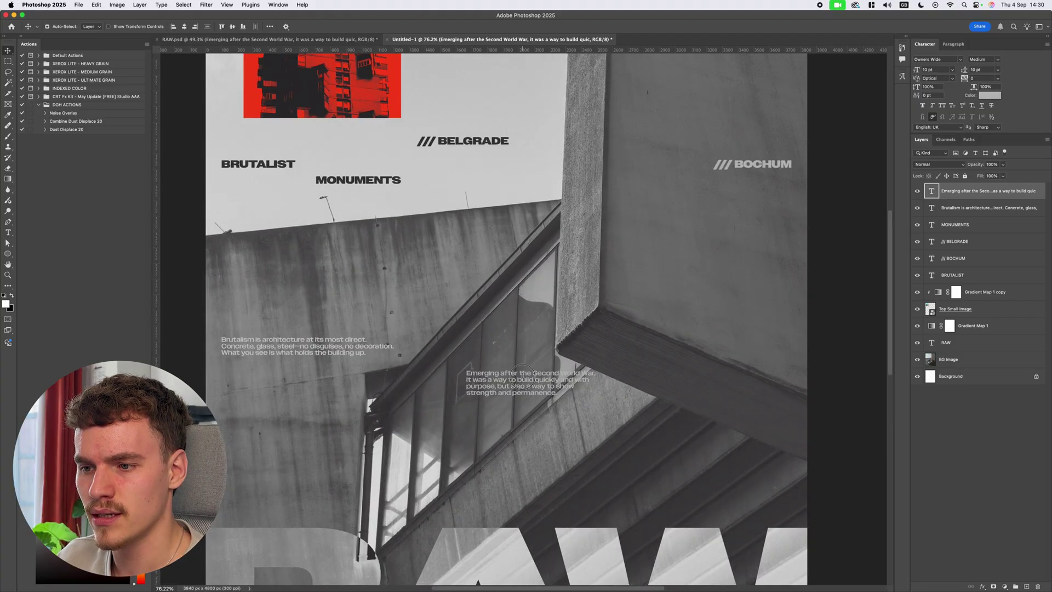
{"action": "double_click", "coordinate": [526, 379]}
{"action": "scroll", "coordinate": [452, 408], "scroll_direction": "up", "scroll_amount": 1}
{"action": "key", "text": "super+a"}
{"action": "scroll", "coordinate": [382, 207], "scroll_direction": "left", "scroll_amount": 2}
{"action": "scroll", "coordinate": [381, 206], "scroll_direction": "down", "scroll_amount": 1}
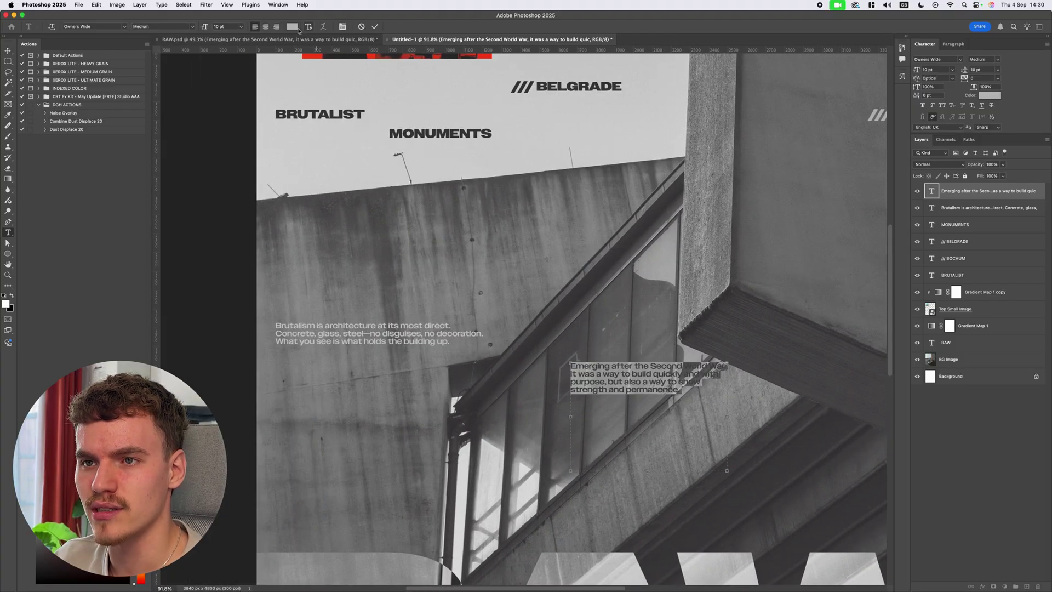
{"action": "left_click", "coordinate": [292, 26]}
{"action": "key", "text": "Return"}
{"action": "key", "text": "super+Return"}
{"action": "key", "text": "v"}
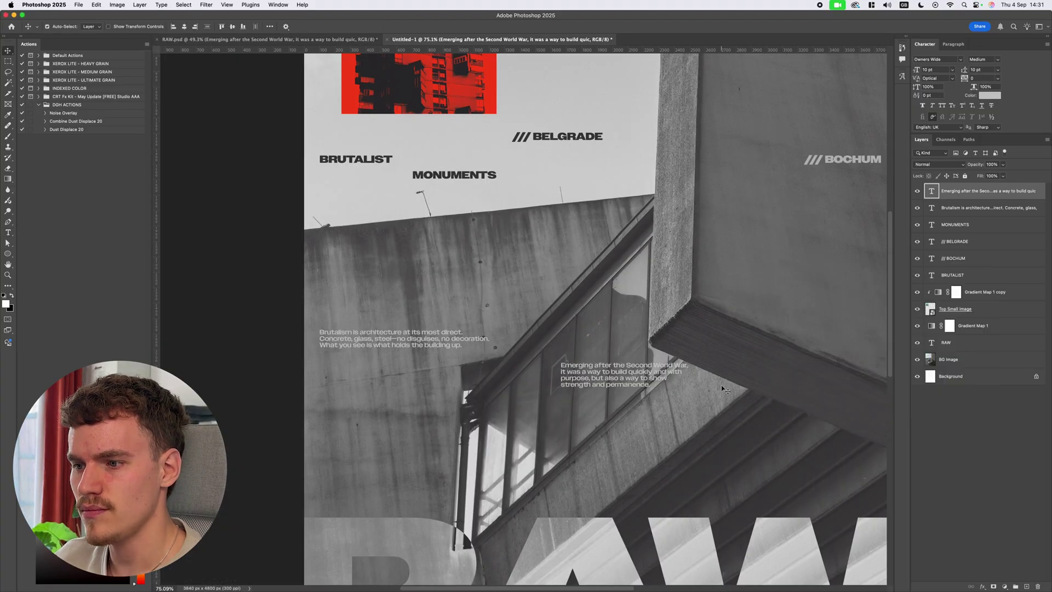
Show the guides, draw a text box across the third column and paste the "The sharp angles and heavy forms" paragraph
{"action": "scroll", "coordinate": [721, 384], "scroll_direction": "down", "scroll_amount": 4}
{"action": "scroll", "coordinate": [685, 377], "scroll_direction": "right", "scroll_amount": 3}
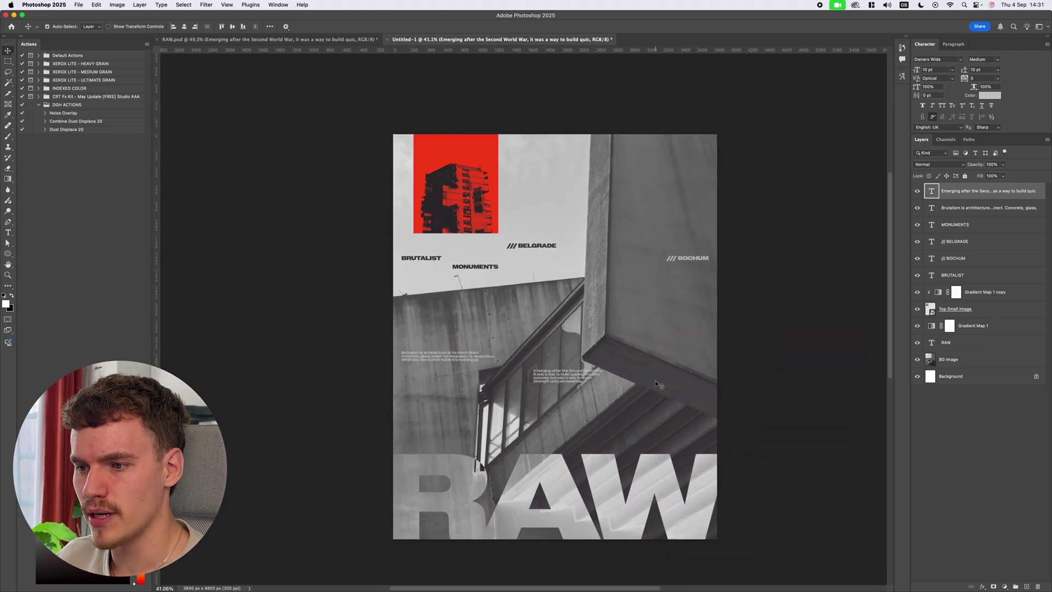
{"action": "left_click", "coordinate": [771, 384]}
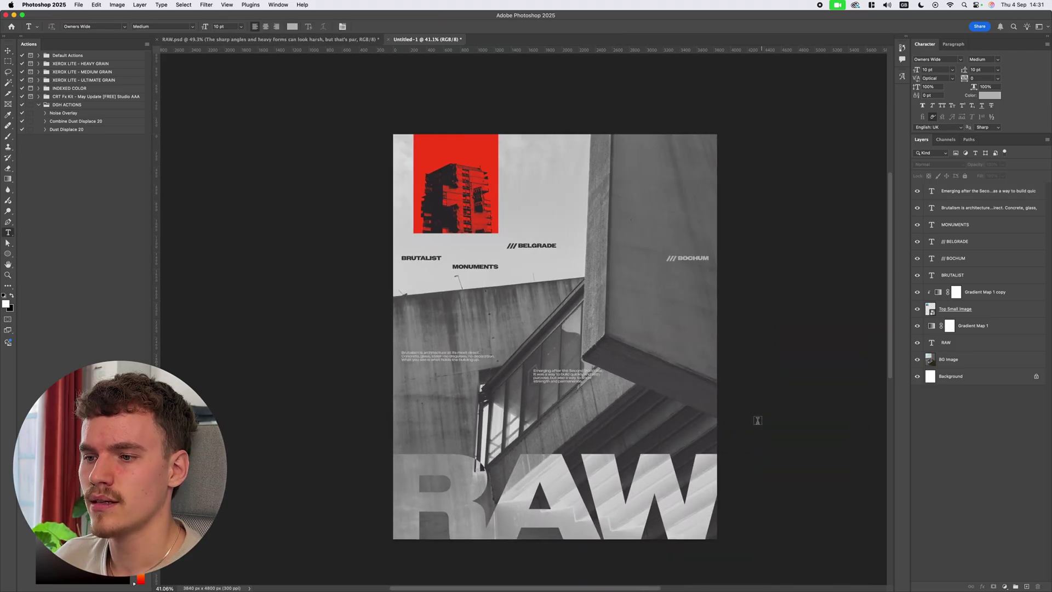
{"action": "scroll", "coordinate": [639, 402], "scroll_direction": "up", "scroll_amount": 5}
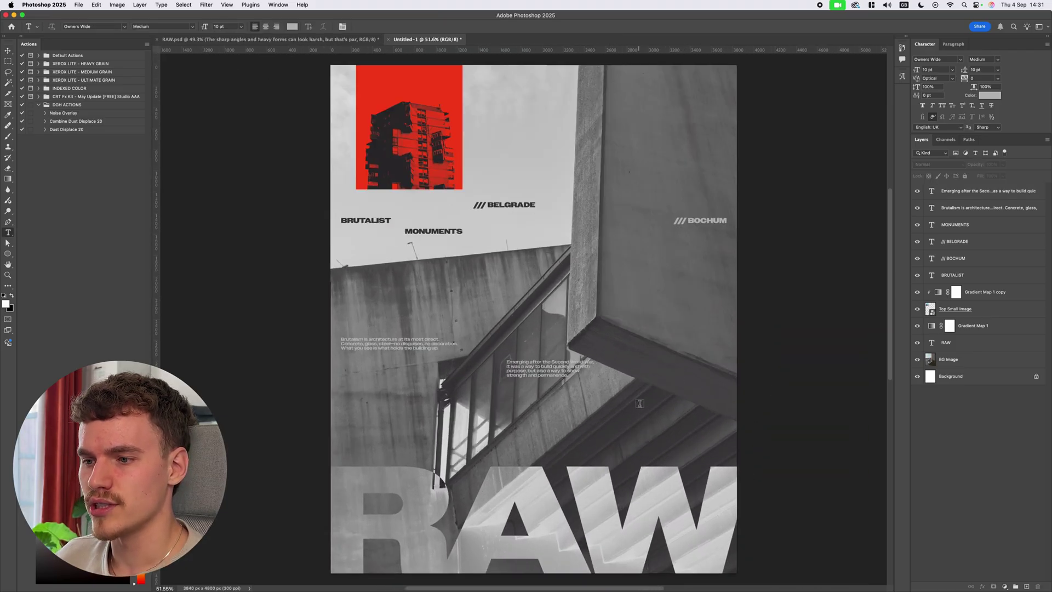
{"action": "key", "text": "super+;"}
{"action": "left_click_drag", "start_coordinate": [578, 320], "coordinate": [794, 432]}
{"action": "type", "text": "The sharp angles and heavy forms can look harsh, but that's part of the appeal. Brutalism has a beauty that comes from honesty and scale, from the way light and shadow play across raw surfaces."}
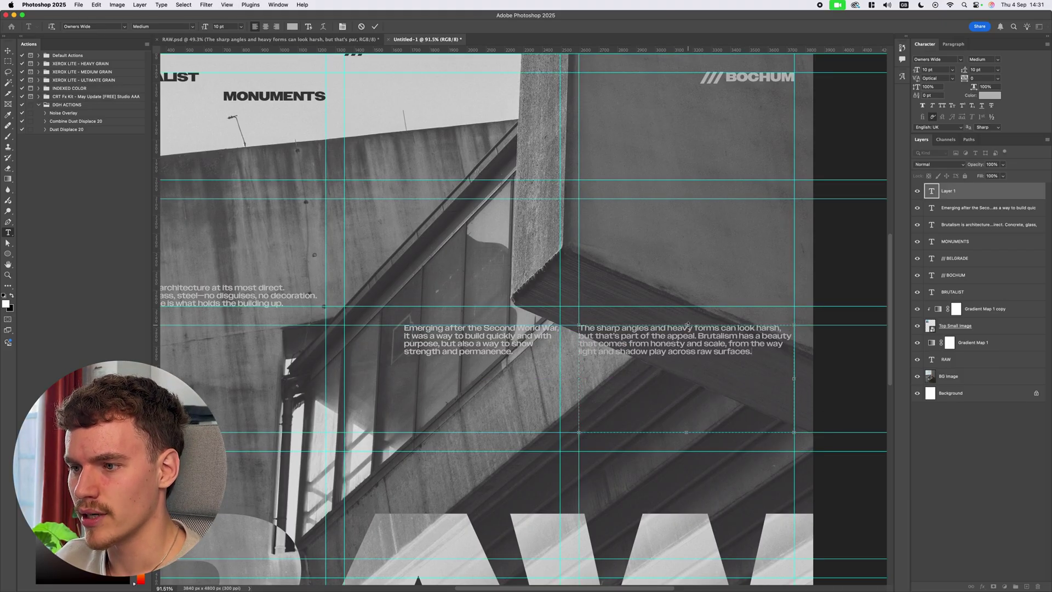
Shrink the third-column text box in width and height so its five lines sit just above the lower row guide
{"action": "left_click_drag", "start_coordinate": [687, 325], "coordinate": [702, 384]}
{"action": "left_click_drag", "start_coordinate": [794, 409], "coordinate": [748, 408]}
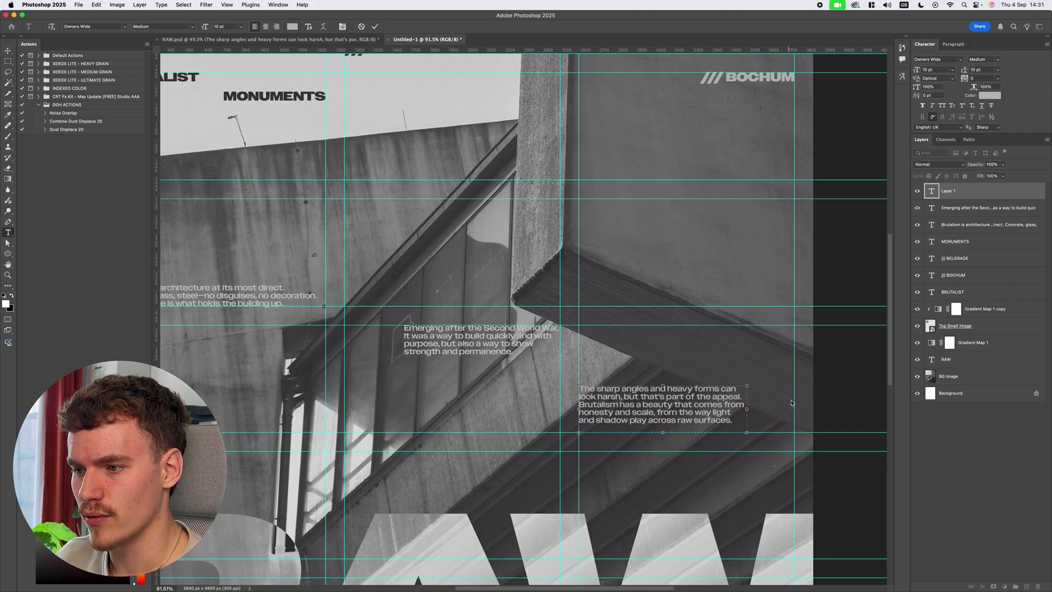
{"action": "scroll", "coordinate": [737, 410], "scroll_direction": "up", "scroll_amount": 3}
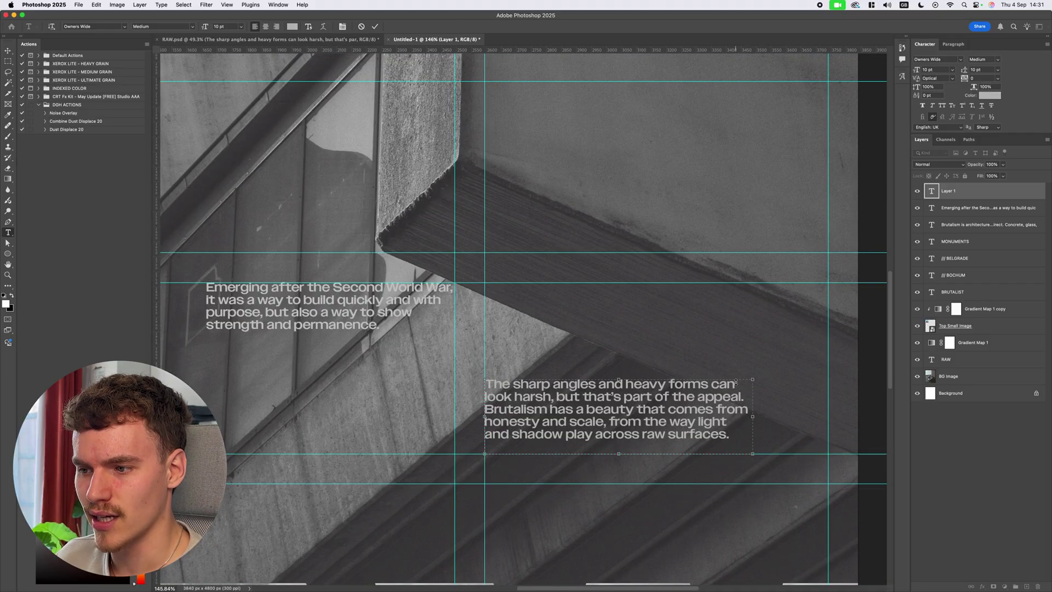
{"action": "left_click_drag", "start_coordinate": [626, 378], "coordinate": [630, 392]}
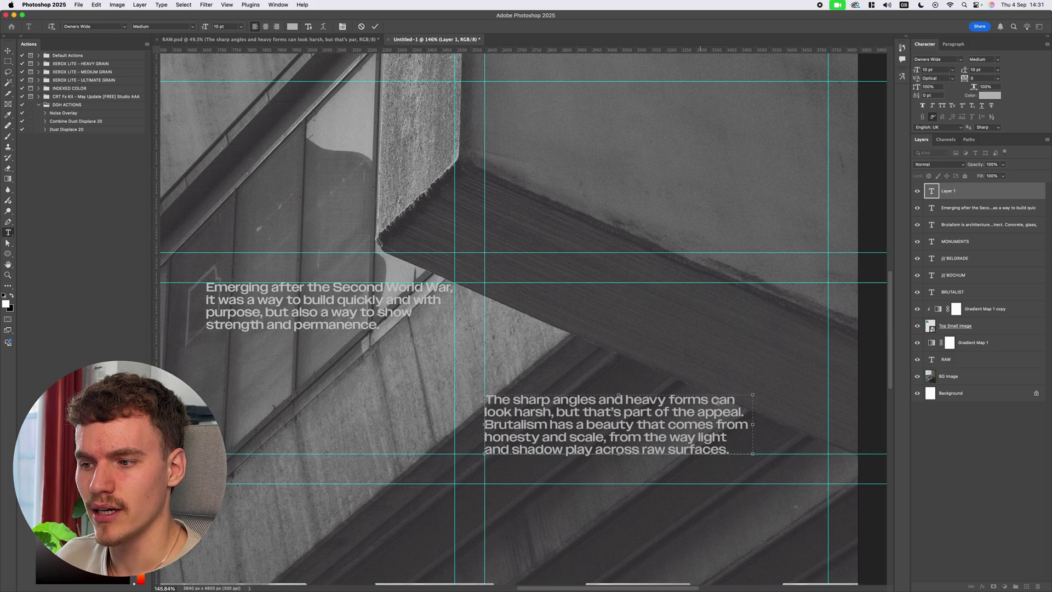
{"action": "scroll", "coordinate": [730, 405], "scroll_direction": "down", "scroll_amount": 1}
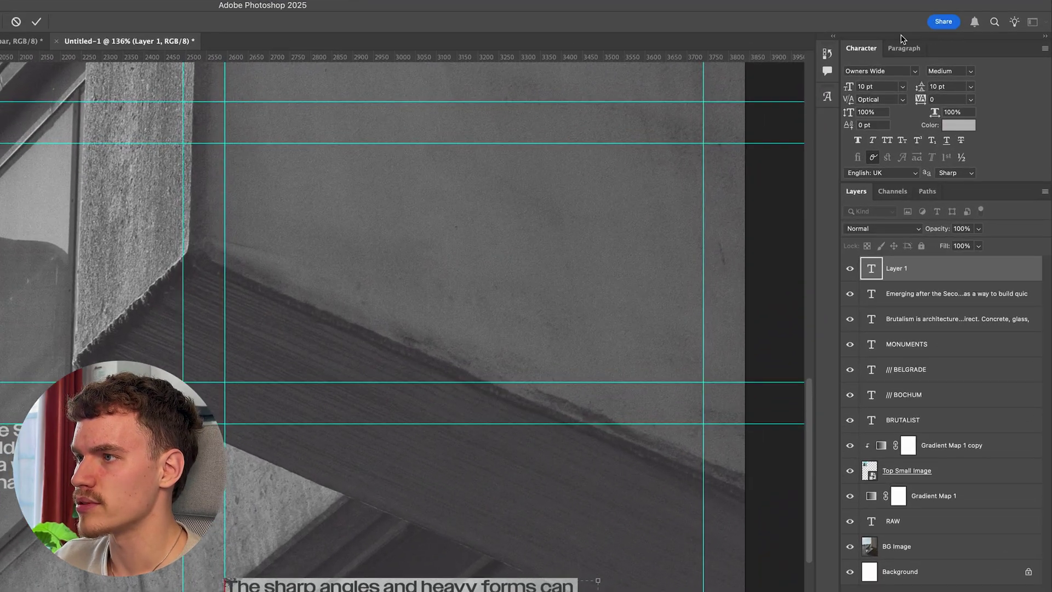
Try the Justify all and Justify last left alignments on the "The sharp angles and heavy forms" paragraph
{"action": "left_click", "coordinate": [954, 46]}
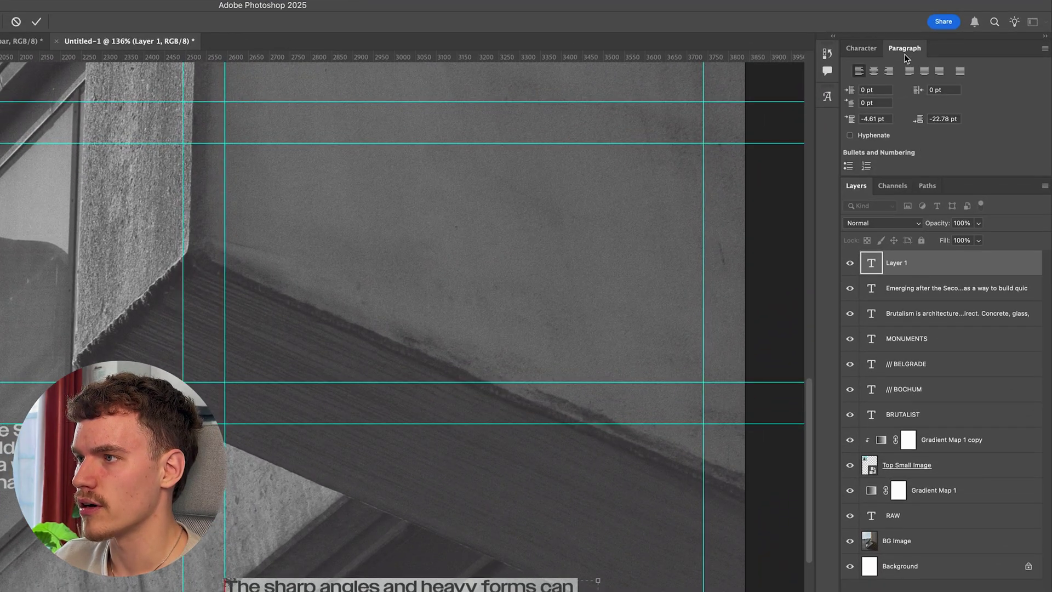
{"action": "left_click", "coordinate": [961, 72]}
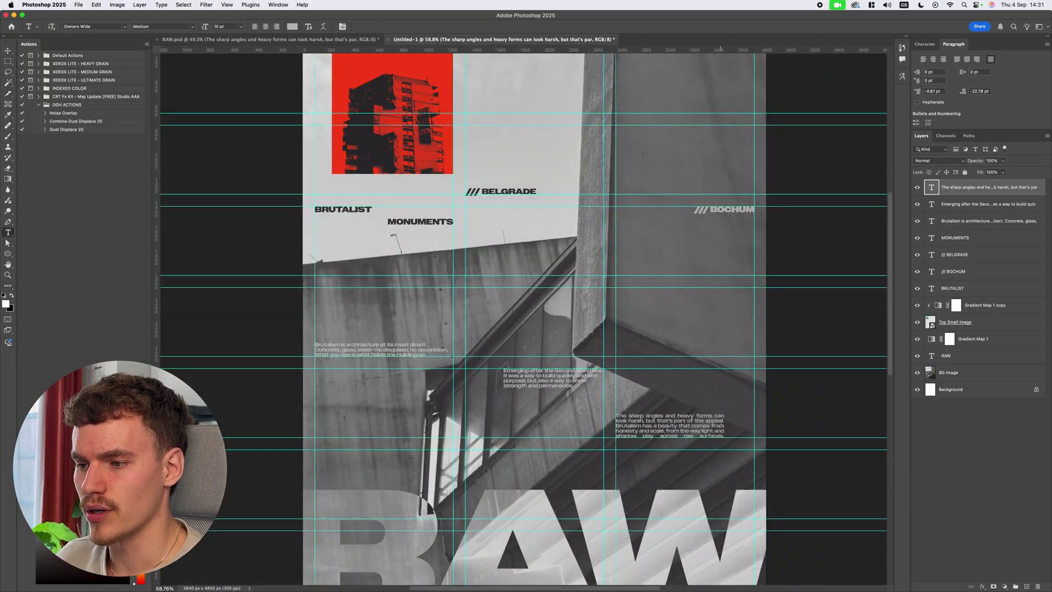
{"action": "scroll", "coordinate": [721, 425], "scroll_direction": "down", "scroll_amount": 3}
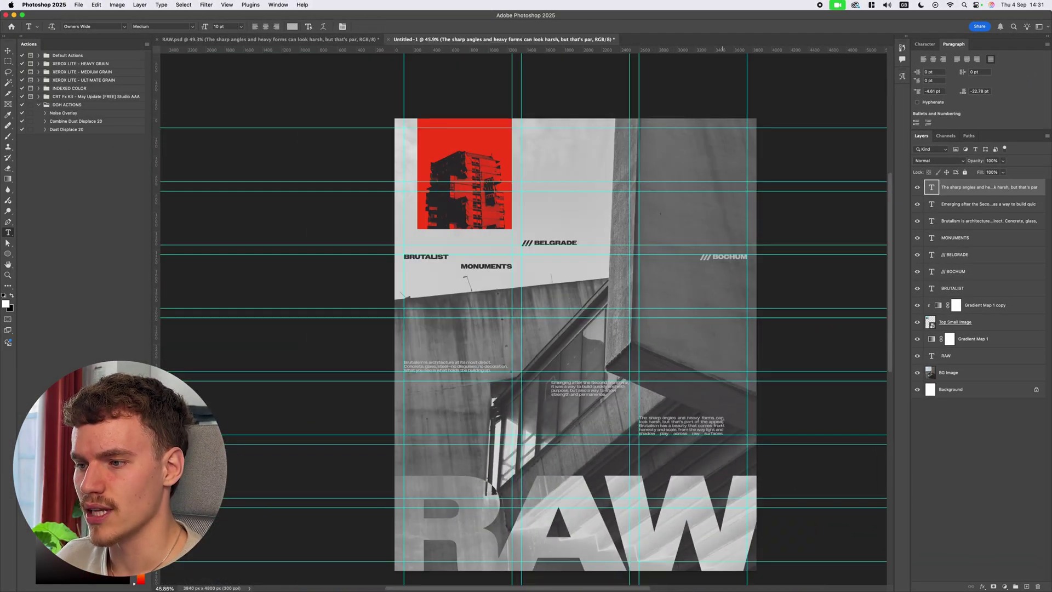
{"action": "scroll", "coordinate": [721, 425], "scroll_direction": "up", "scroll_amount": 8}
{"action": "left_click", "coordinate": [717, 424]}
{"action": "key", "text": "super+a"}
{"action": "scroll", "coordinate": [685, 422], "scroll_direction": "down", "scroll_amount": 5}
{"action": "left_click", "coordinate": [957, 59]}
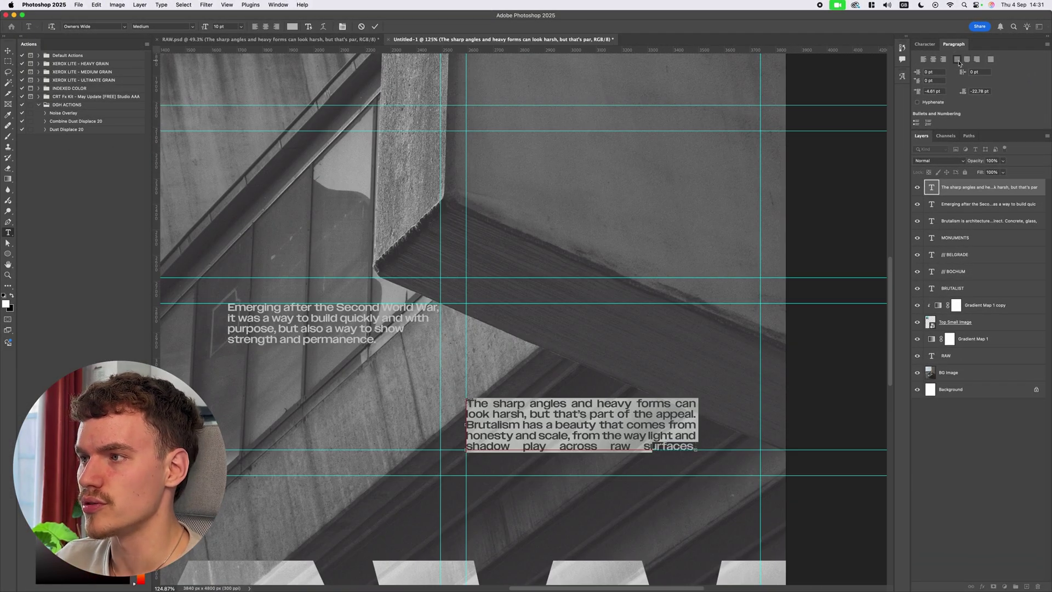
Resize the Brutalism paragraph's text box to about 793 by 155 px so its four lines rest on the row guide, and hide the guides
{"action": "scroll", "coordinate": [428, 336], "scroll_direction": "up", "scroll_amount": 5}
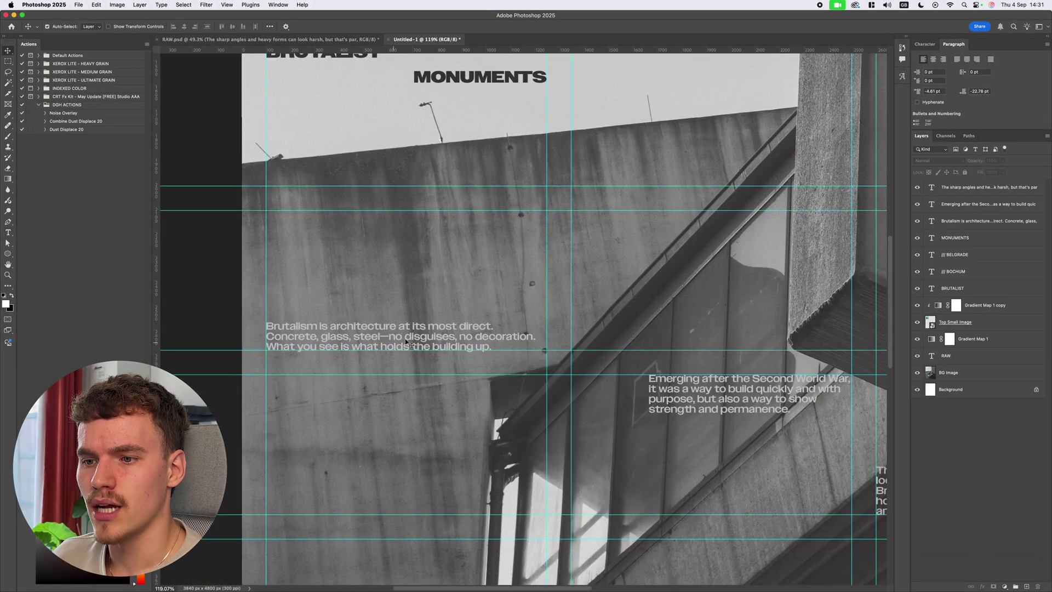
{"action": "left_click", "coordinate": [428, 336]}
{"action": "key", "text": "super+a"}
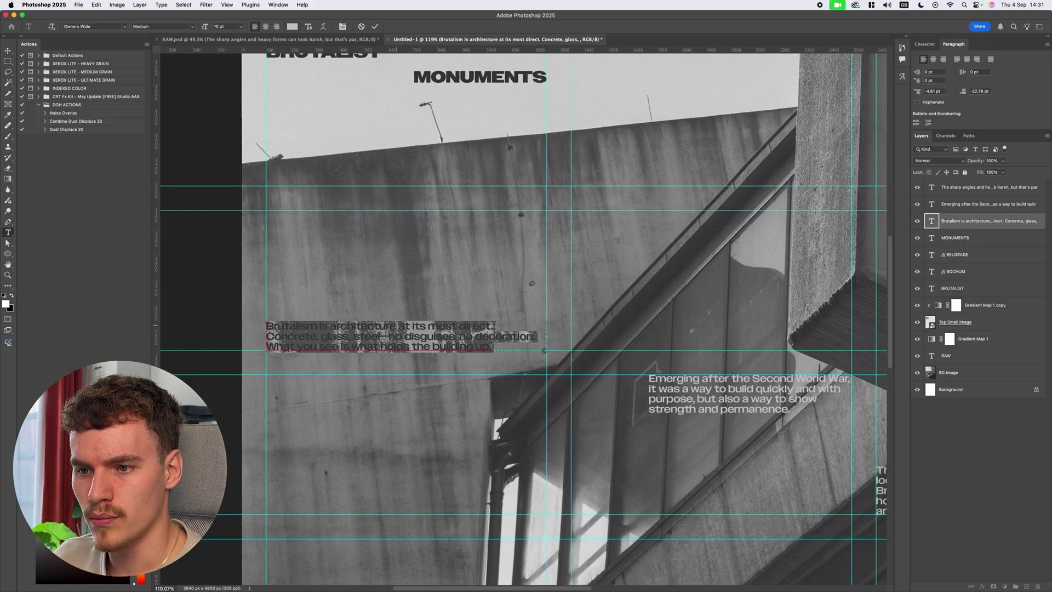
{"action": "left_click_drag", "start_coordinate": [394, 321], "coordinate": [396, 309]}
{"action": "left_click_drag", "start_coordinate": [546, 329], "coordinate": [459, 329]}
{"action": "left_click_drag", "start_coordinate": [373, 303], "coordinate": [373, 303]}
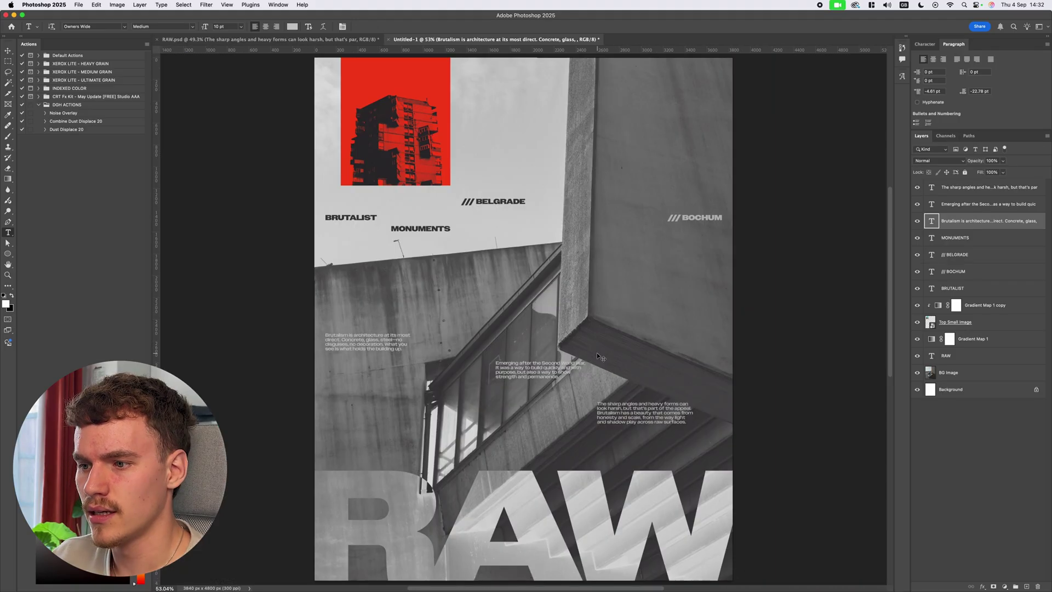
{"action": "key", "text": "v"}
{"action": "left_click", "coordinate": [824, 352]}
{"action": "scroll", "coordinate": [823, 352], "scroll_direction": "down", "scroll_amount": 5}
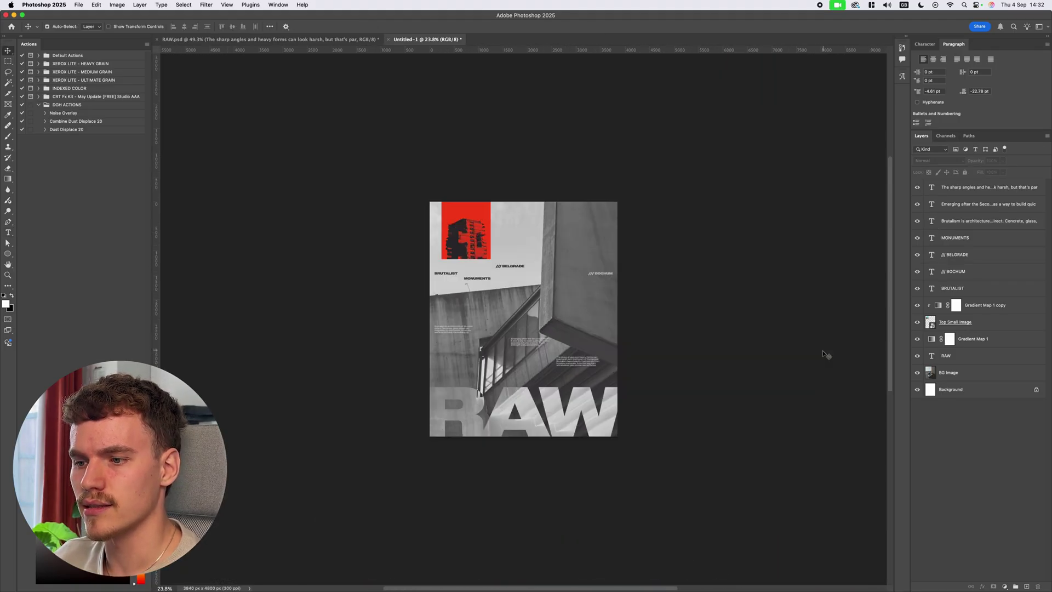
{"action": "scroll", "coordinate": [823, 352], "scroll_direction": "up", "scroll_amount": 4}
{"action": "scroll", "coordinate": [805, 372], "scroll_direction": "down", "scroll_amount": 2}
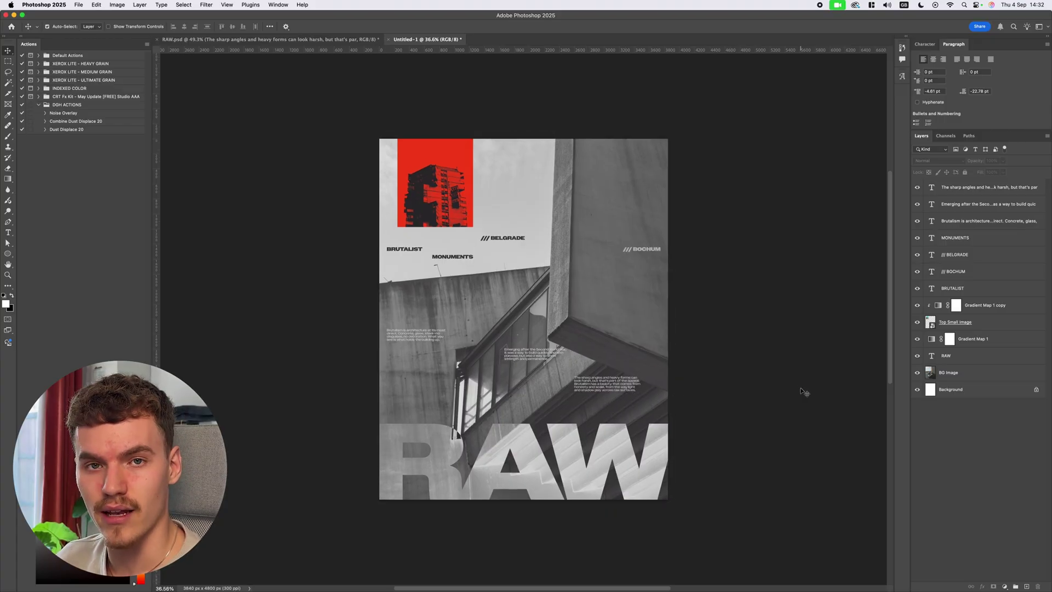
Compare the poster with the finished RAW.psd, examining the strip and small labels along its bottom edge
{"action": "key", "text": "ctrl+Tab"}
{"action": "scroll", "coordinate": [740, 465], "scroll_direction": "down", "scroll_amount": 1}
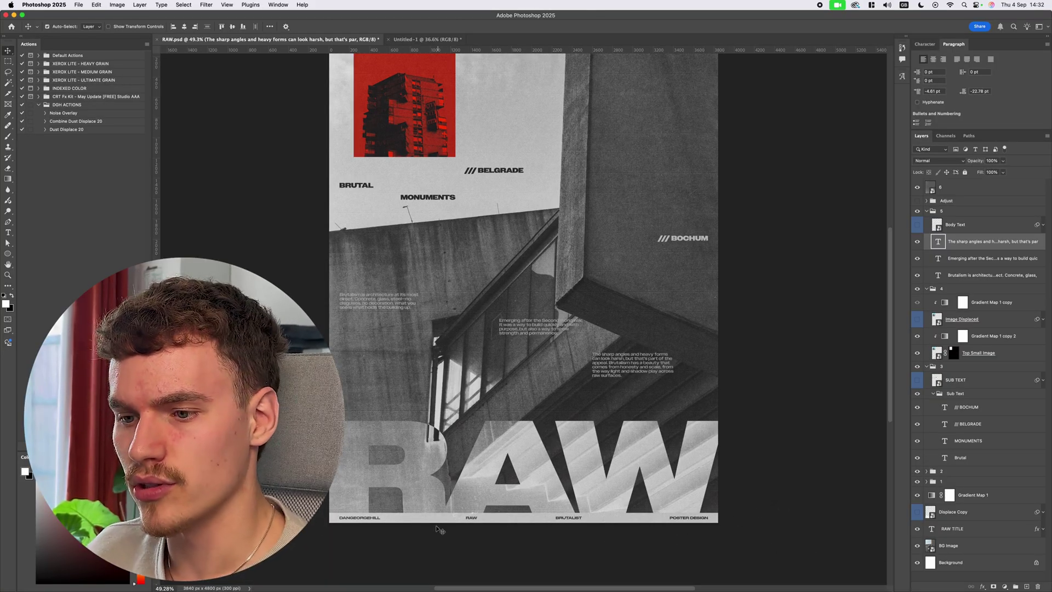
{"action": "scroll", "coordinate": [783, 507], "scroll_direction": "down", "scroll_amount": 4}
{"action": "scroll", "coordinate": [756, 510], "scroll_direction": "right", "scroll_amount": 3}
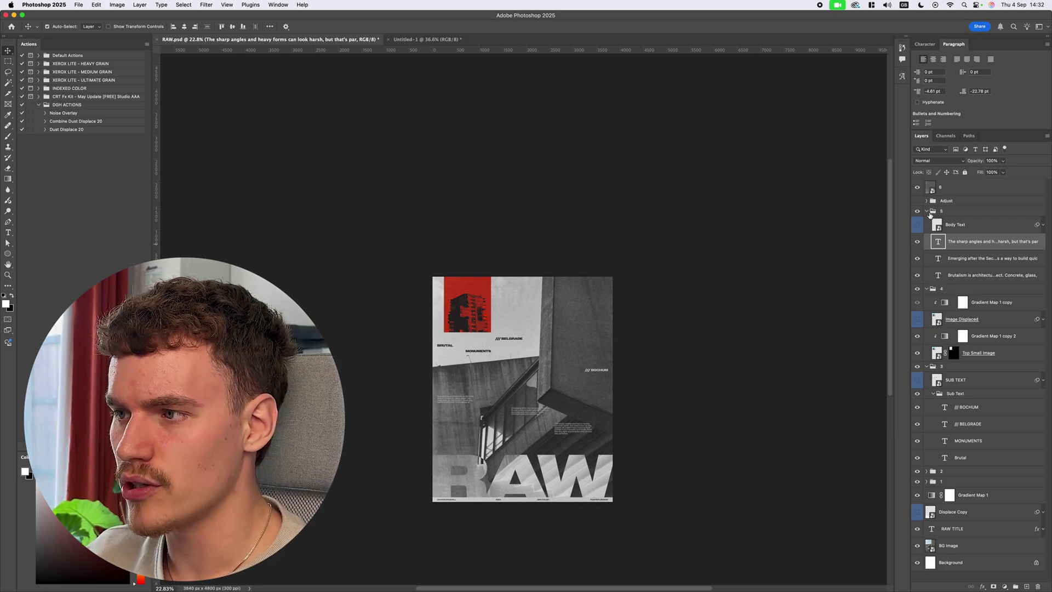
{"action": "key", "text": "ctrl+Tab"}
{"action": "scroll", "coordinate": [679, 179], "scroll_direction": "down", "scroll_amount": 3}
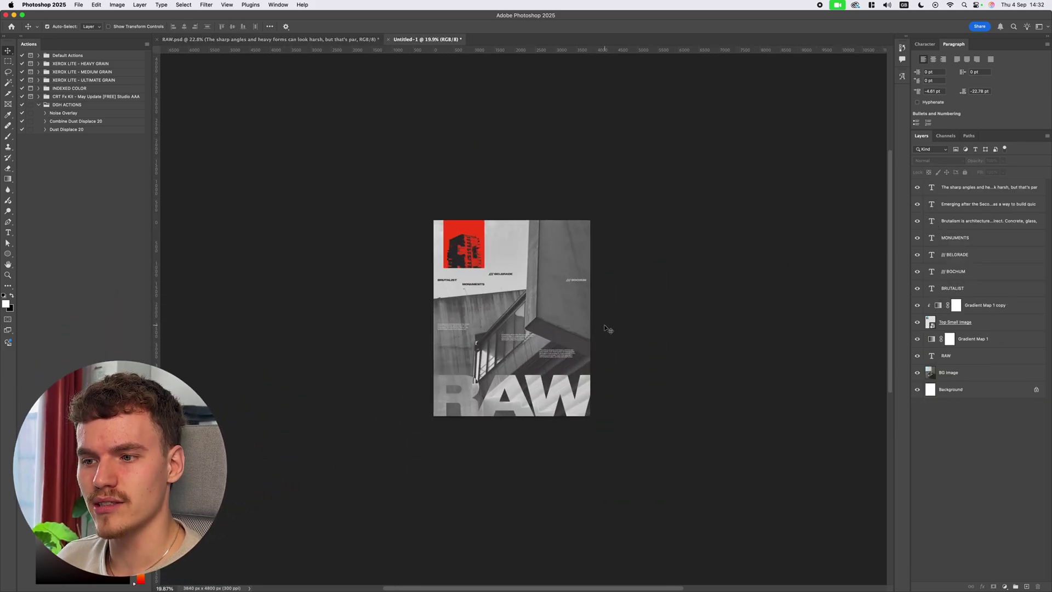
{"action": "key", "text": "ctrl+Tab"}
{"action": "scroll", "coordinate": [539, 419], "scroll_direction": "up", "scroll_amount": 3}
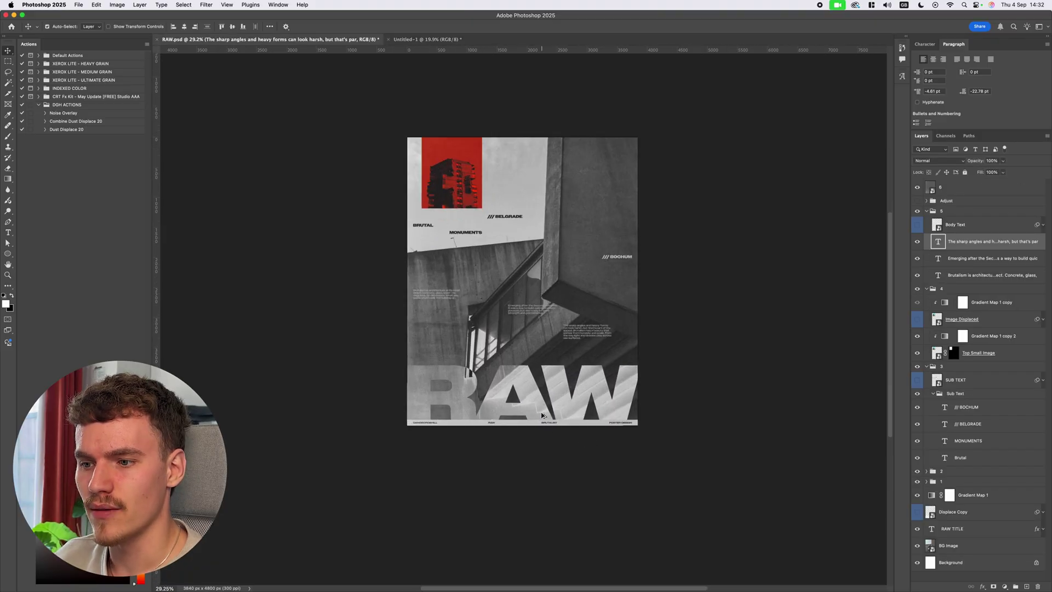
{"action": "scroll", "coordinate": [527, 439], "scroll_direction": "up", "scroll_amount": 3}
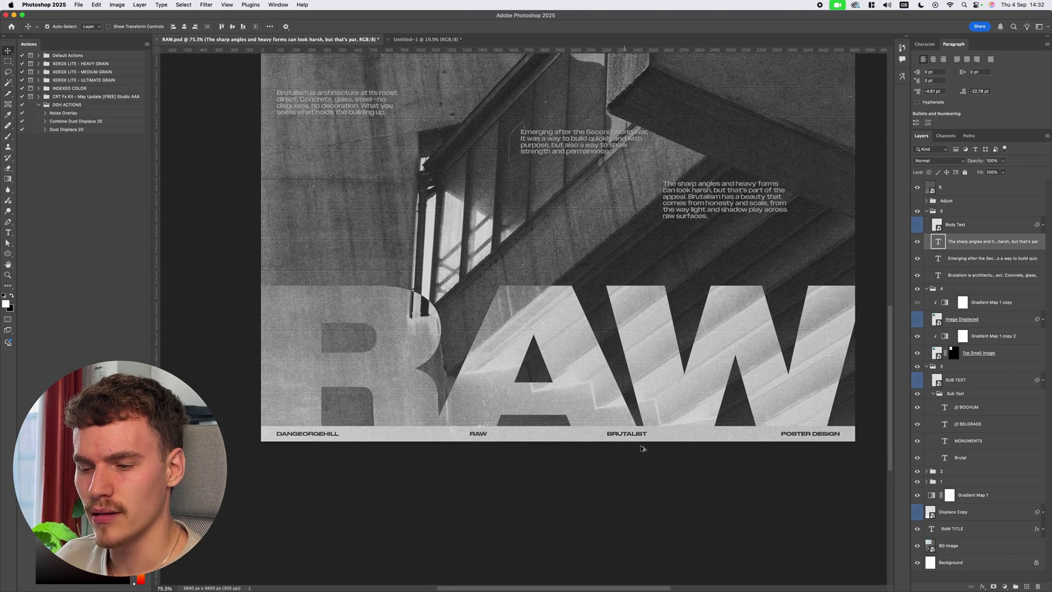
{"action": "scroll", "coordinate": [654, 448], "scroll_direction": "down", "scroll_amount": 5}
{"action": "scroll", "coordinate": [652, 447], "scroll_direction": "up", "scroll_amount": 3}
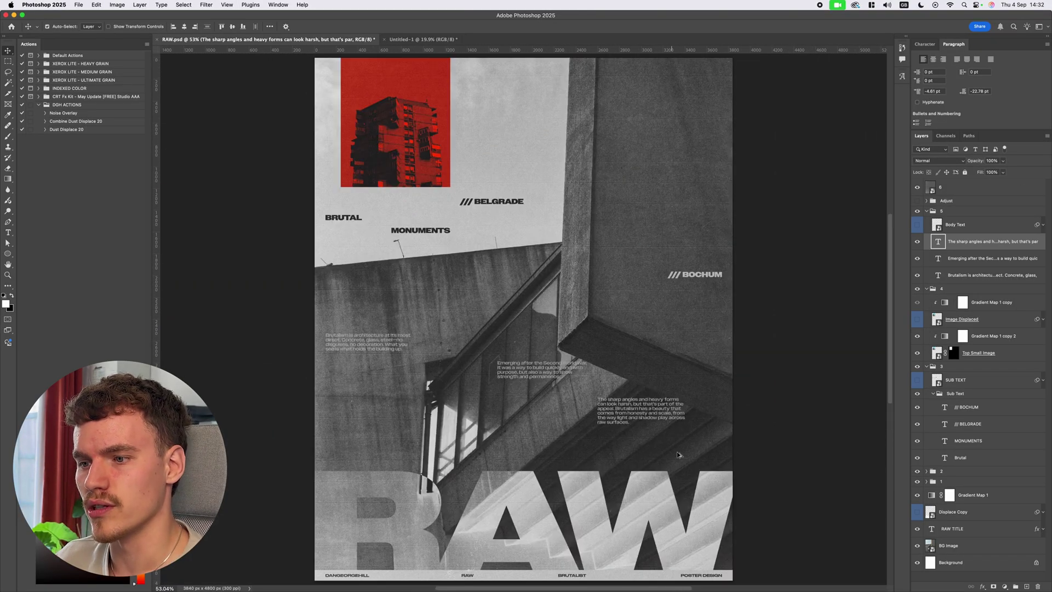
{"action": "scroll", "coordinate": [691, 462], "scroll_direction": "down", "scroll_amount": 3}
Back in the Untitled-1 poster, show the guides and draw a 3840 by 100 px rectangle along the bottom edge, below the lowest guide
{"action": "left_click", "coordinate": [426, 39]}
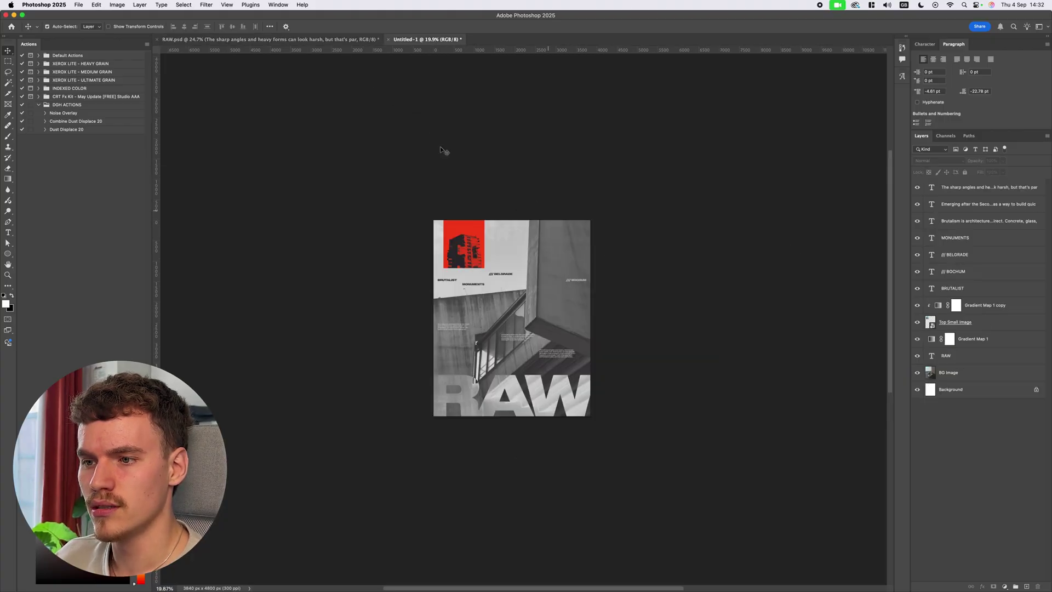
{"action": "left_click", "coordinate": [9, 254]}
{"action": "scroll", "coordinate": [535, 412], "scroll_direction": "up", "scroll_amount": 3}
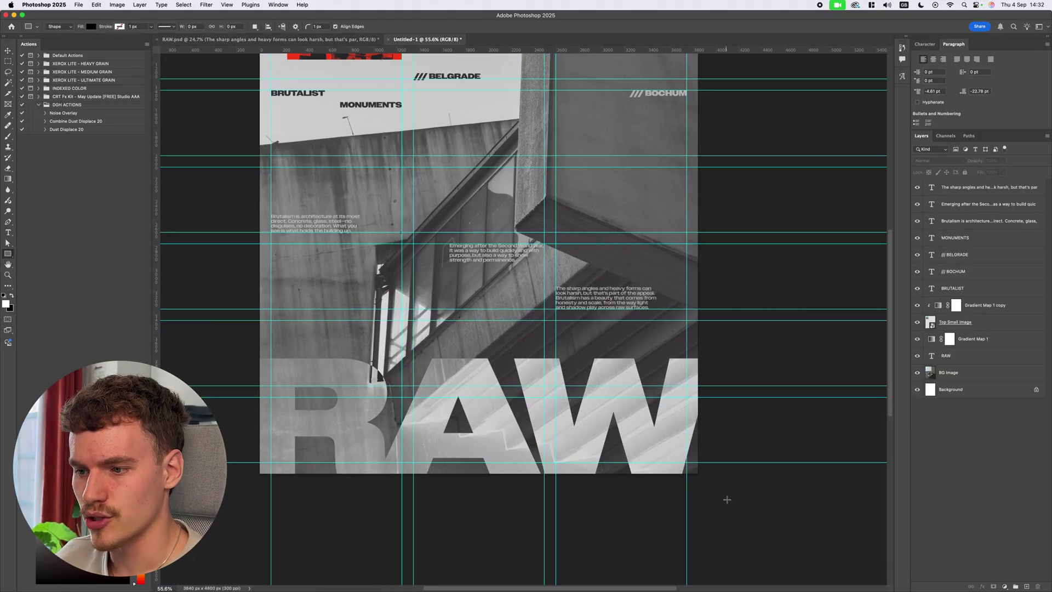
{"action": "left_click_drag", "start_coordinate": [730, 494], "coordinate": [252, 462]}
{"action": "left_click_drag", "start_coordinate": [732, 467], "coordinate": [698, 467]}
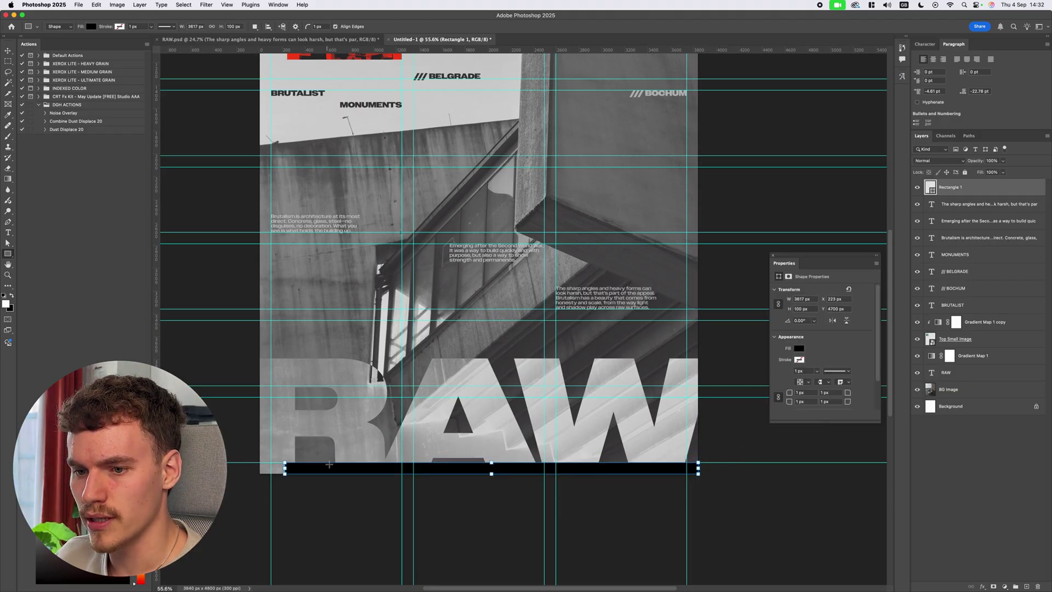
{"action": "scroll", "coordinate": [530, 414], "scroll_direction": "left", "scroll_amount": 2}
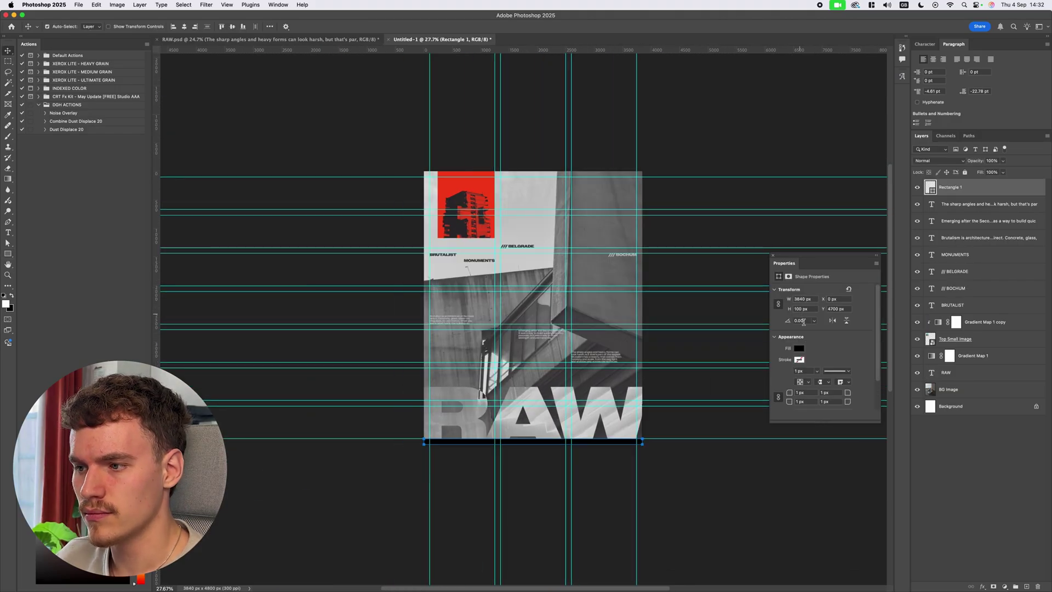
Fill the bottom rectangle with the light grey sampled from the sky in the poster's background photo
{"action": "left_click", "coordinate": [799, 349]}
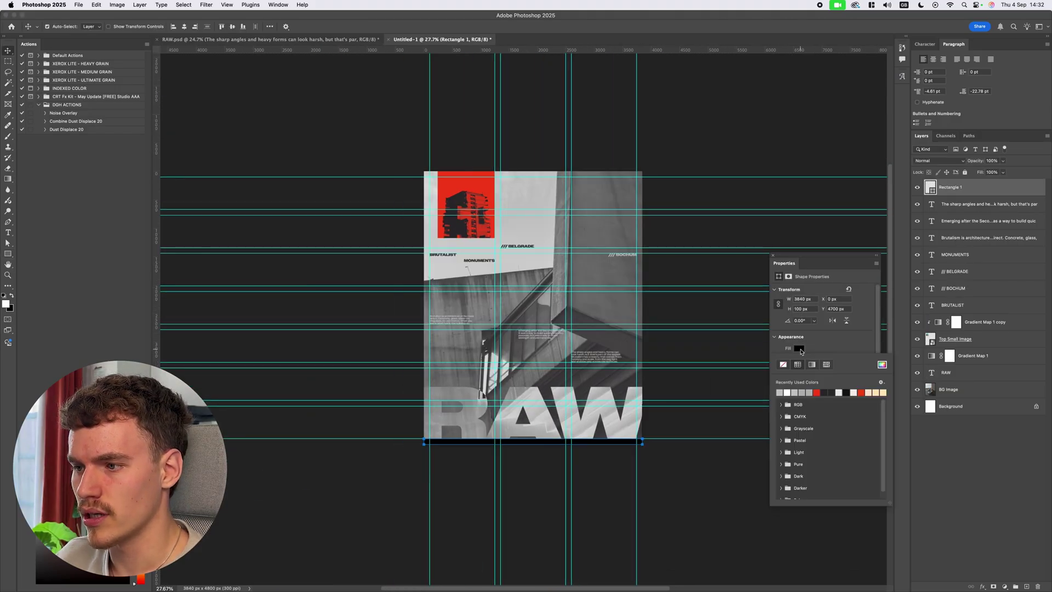
{"action": "left_click", "coordinate": [882, 365]}
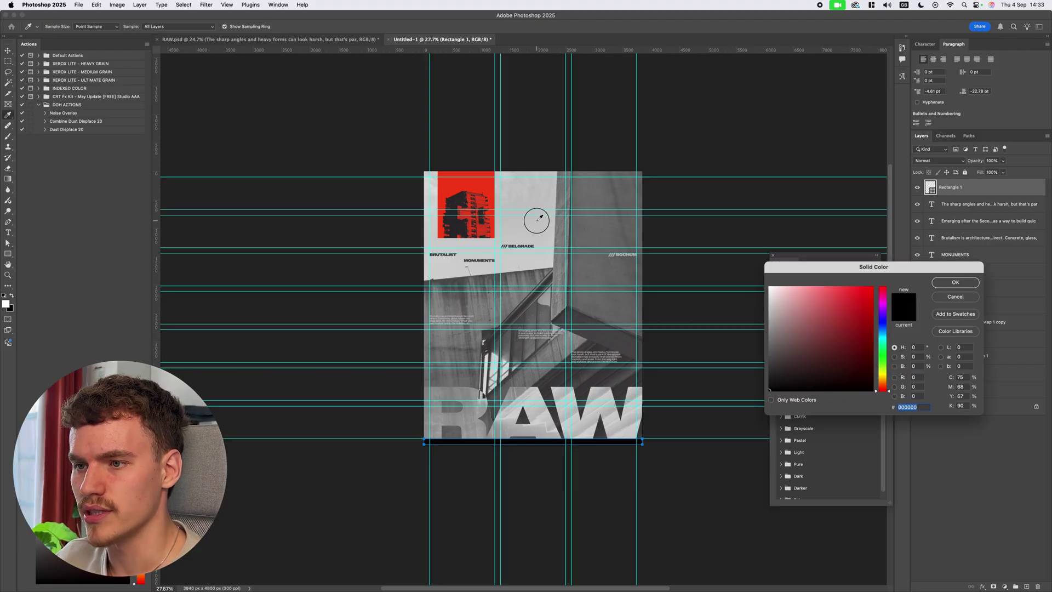
{"action": "left_click", "coordinate": [516, 235]}
{"action": "scroll", "coordinate": [515, 234], "scroll_direction": "up", "scroll_amount": 2}
{"action": "key", "text": "Return"}
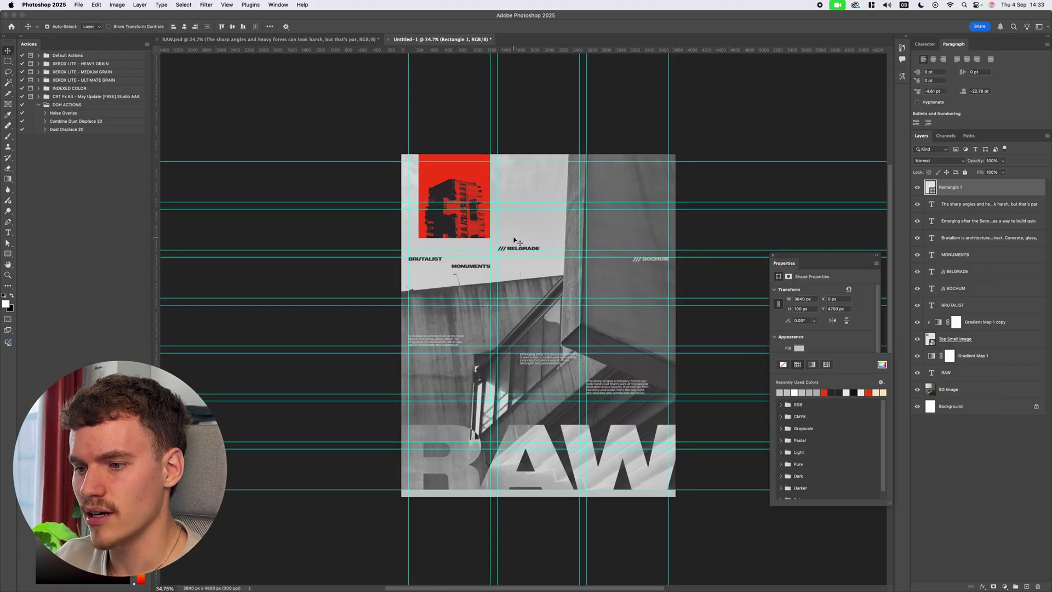
Try a brighter, near-white grey fill on the rectangle along the poster's bottom edge
{"action": "left_click", "coordinate": [795, 391]}
{"action": "scroll", "coordinate": [647, 457], "scroll_direction": "up", "scroll_amount": 1}
{"action": "left_click", "coordinate": [882, 364]}
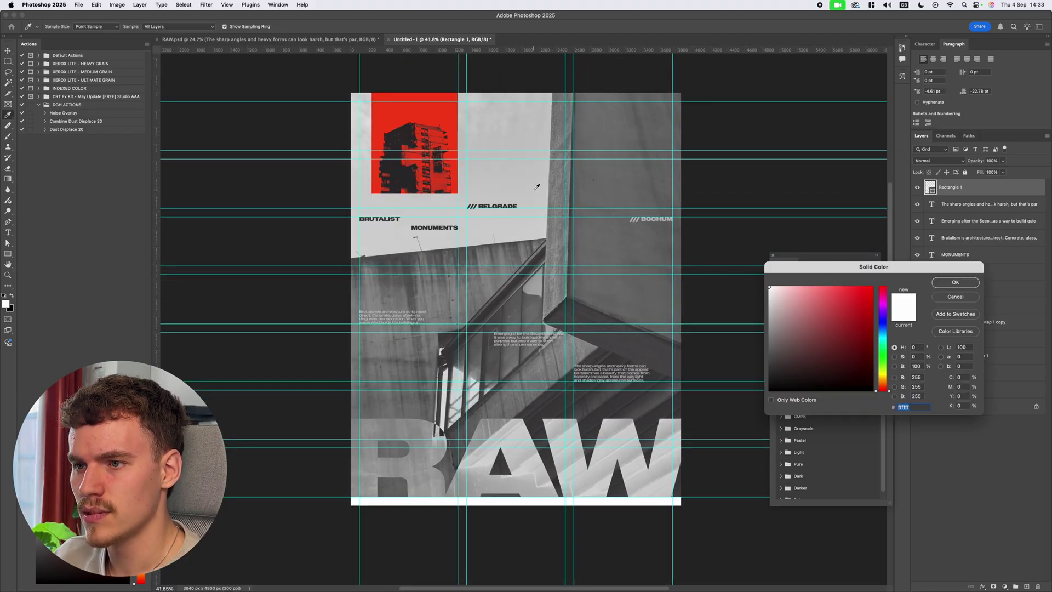
{"action": "left_click", "coordinate": [772, 301]}
{"action": "left_click_drag", "start_coordinate": [773, 300], "coordinate": [767, 295]}
{"action": "scroll", "coordinate": [730, 394], "scroll_direction": "down", "scroll_amount": 5}
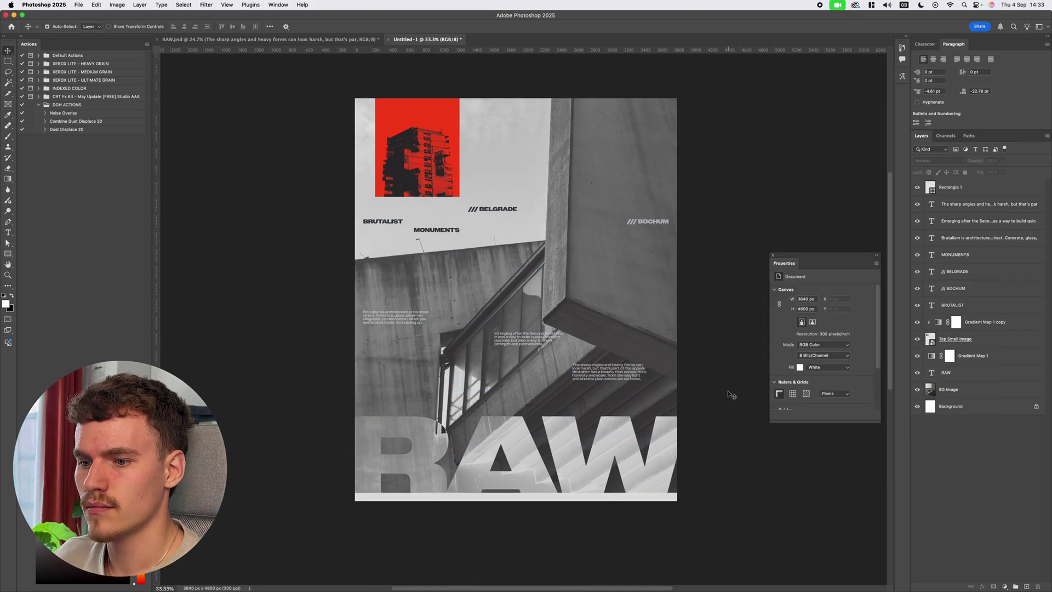
{"action": "scroll", "coordinate": [514, 374], "scroll_direction": "up", "scroll_amount": 3}
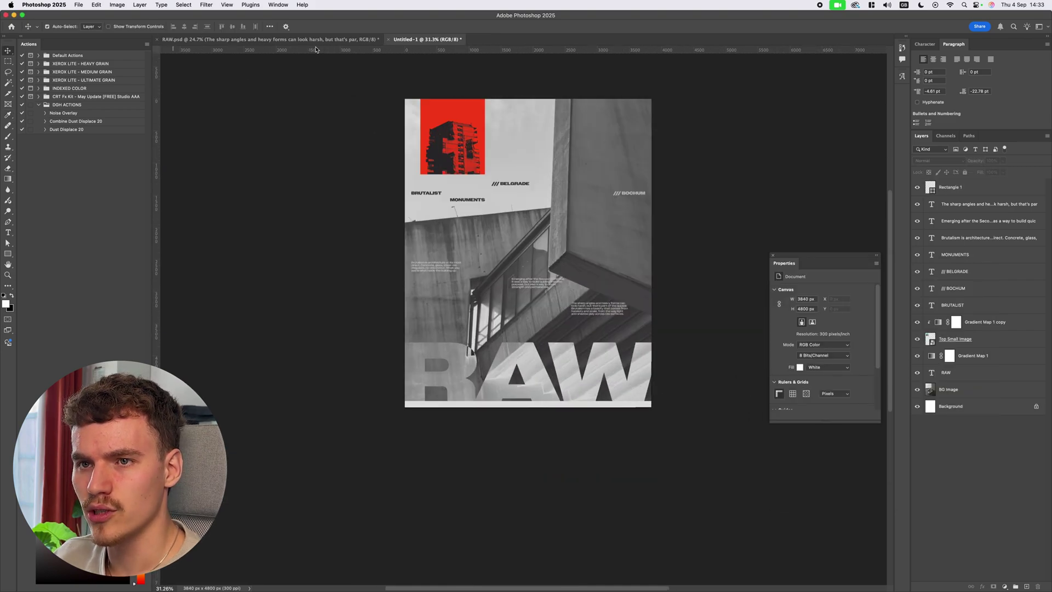
Darken the bottom rectangle's fill slightly to a soft light grey with no colour tint, and deselect it
{"action": "scroll", "coordinate": [582, 397], "scroll_direction": "up", "scroll_amount": 3}
{"action": "left_click", "coordinate": [583, 404]}
{"action": "left_click", "coordinate": [800, 349]}
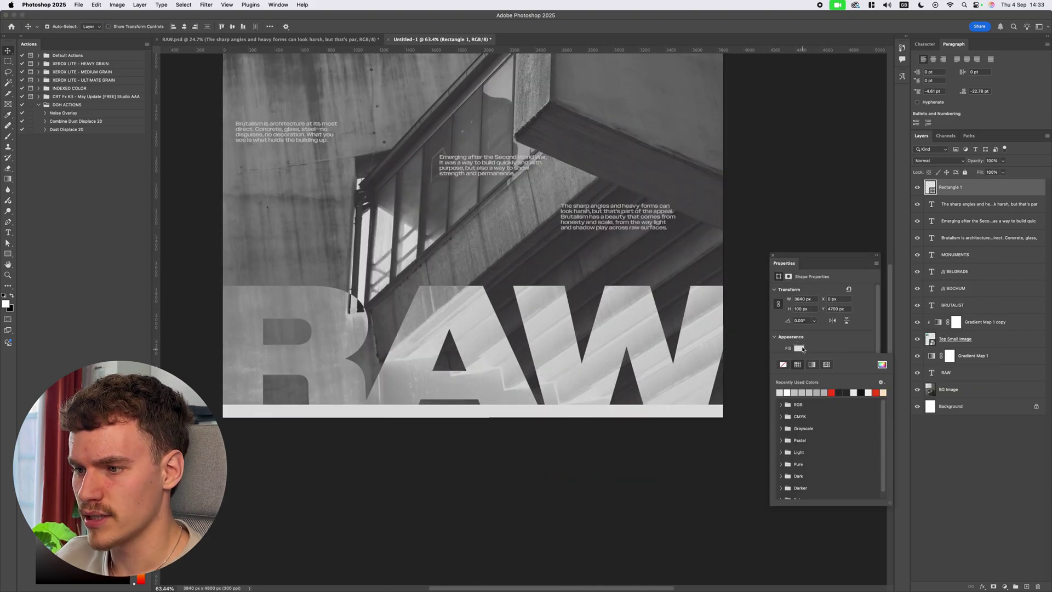
{"action": "left_click", "coordinate": [882, 364]}
{"action": "left_click_drag", "start_coordinate": [773, 298], "coordinate": [763, 303]}
{"action": "key", "text": "Return"}
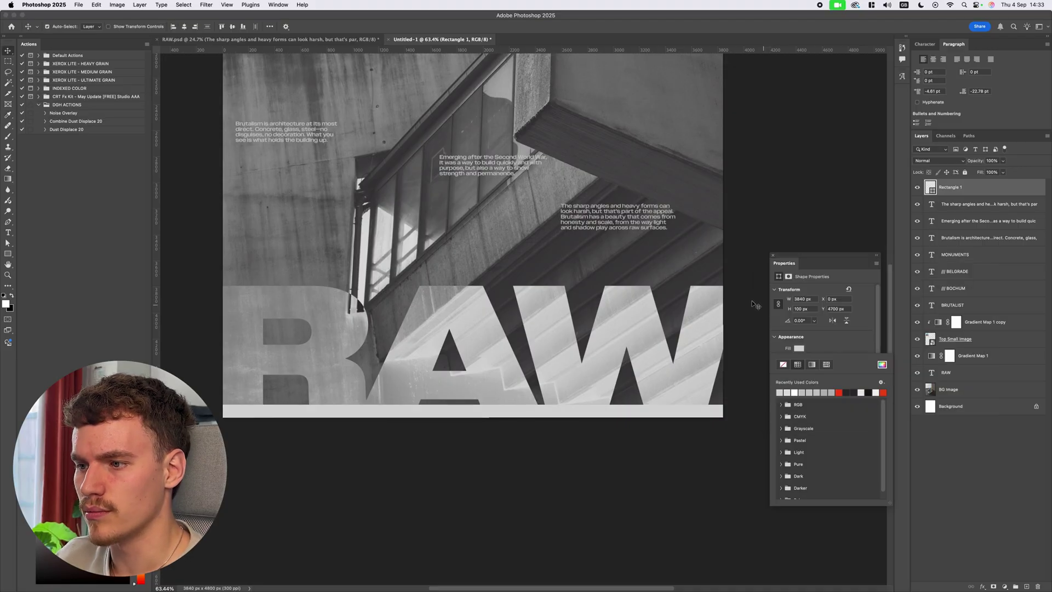
{"action": "left_click", "coordinate": [831, 335]}
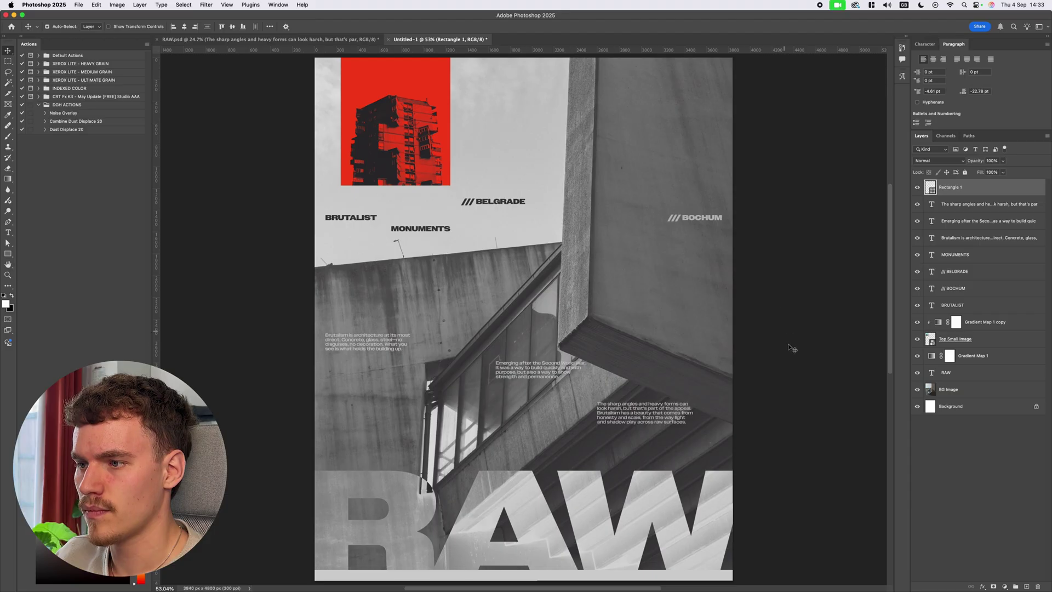
{"action": "left_click", "coordinate": [772, 348]}
{"action": "scroll", "coordinate": [773, 348], "scroll_direction": "down", "scroll_amount": 2}
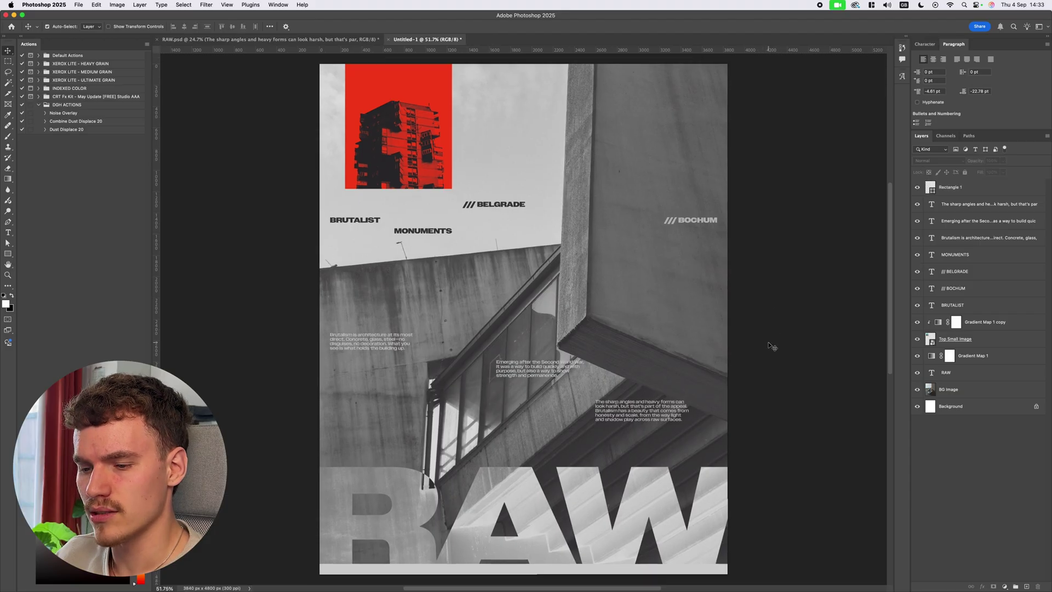
Show the guides and add a single-line text label with the designer's name in capitals on the poster
{"action": "scroll", "coordinate": [385, 425], "scroll_direction": "up", "scroll_amount": 6}
{"action": "key", "text": "super+;"}
{"action": "scroll", "coordinate": [351, 433], "scroll_direction": "up", "scroll_amount": 5}
{"action": "key", "text": "t"}
{"action": "scroll", "coordinate": [278, 479], "scroll_direction": "down", "scroll_amount": 5}
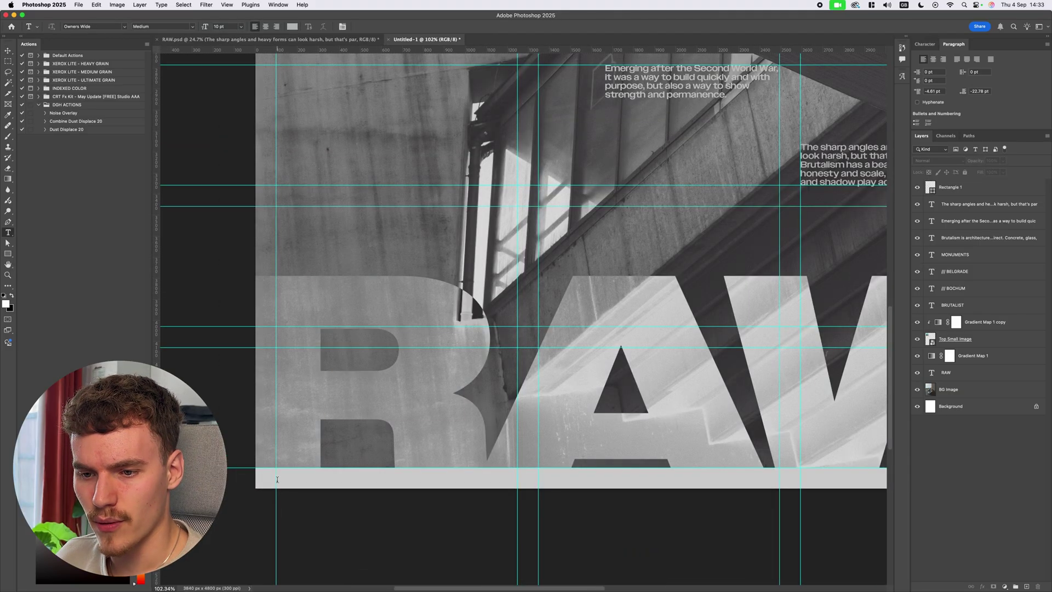
{"action": "scroll", "coordinate": [273, 481], "scroll_direction": "down", "scroll_amount": 4}
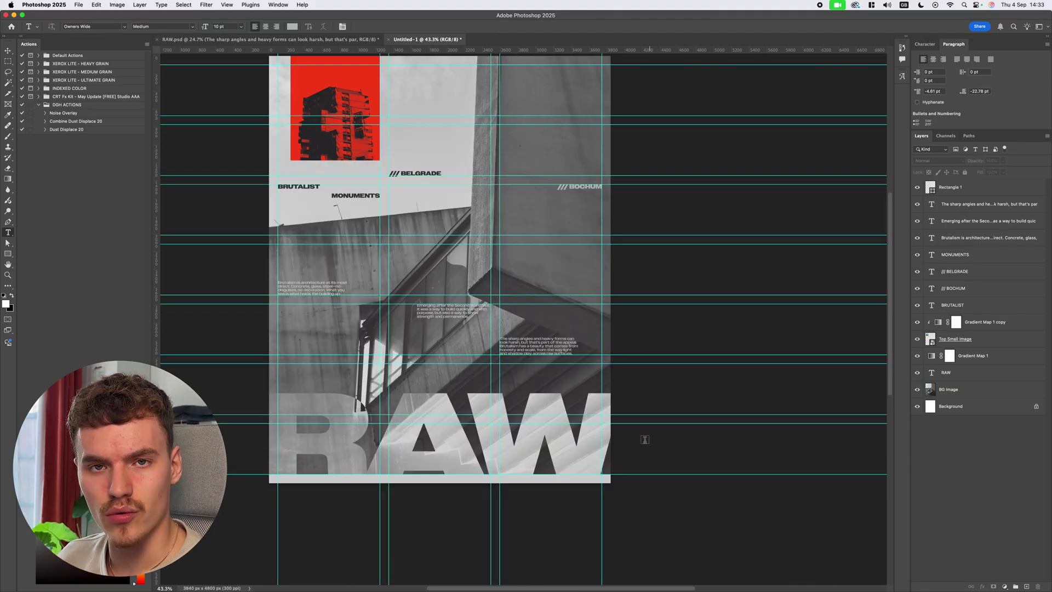
{"action": "scroll", "coordinate": [644, 439], "scroll_direction": "down", "scroll_amount": 2}
{"action": "scroll", "coordinate": [559, 463], "scroll_direction": "left", "scroll_amount": 3}
{"action": "scroll", "coordinate": [458, 470], "scroll_direction": "up", "scroll_amount": 5}
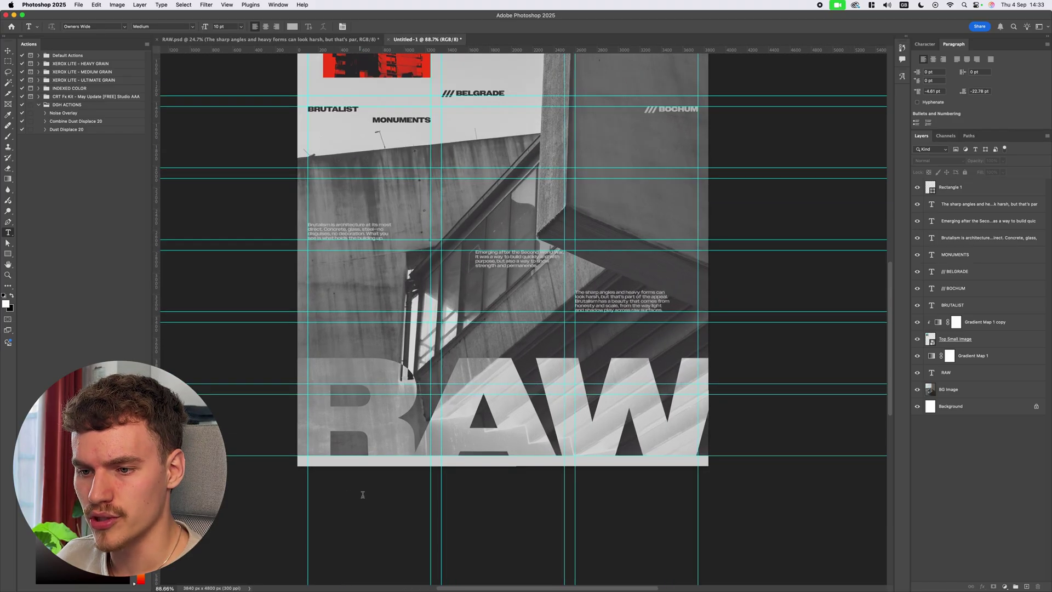
{"action": "scroll", "coordinate": [326, 276], "scroll_direction": "left", "scroll_amount": 3}
{"action": "left_click", "coordinate": [285, 267]}
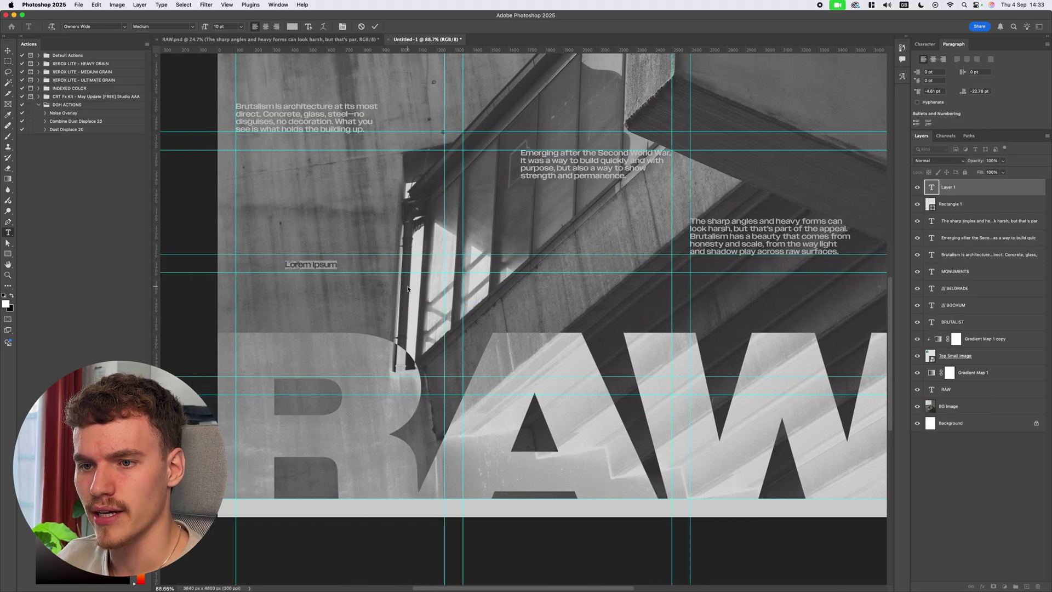
{"action": "type", "text": "DANGEORGEHILL"}
{"action": "key", "text": "Escape"}
Move the name label down into the grey footer strip, aligned with the first column's starting guide
{"action": "key", "text": "v"}
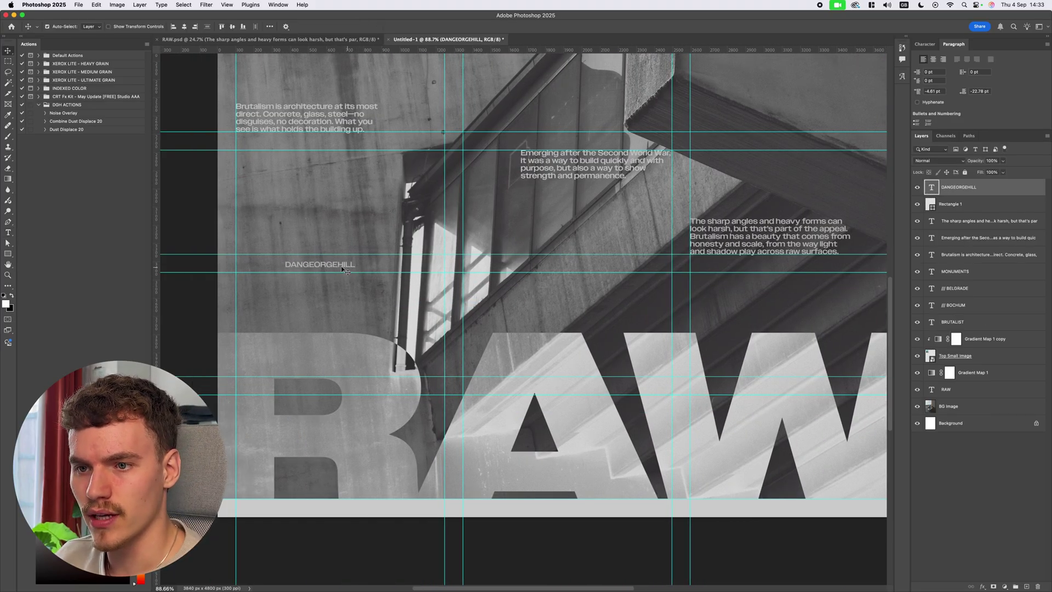
{"action": "left_click_drag", "start_coordinate": [336, 267], "coordinate": [286, 510]}
{"action": "scroll", "coordinate": [246, 506], "scroll_direction": "up", "scroll_amount": 5}
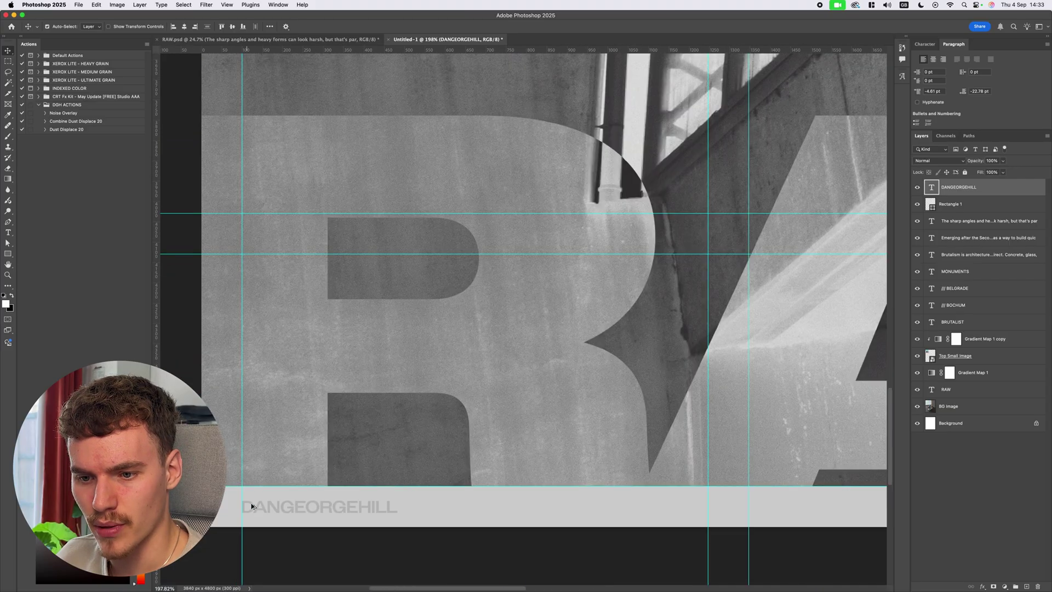
{"action": "scroll", "coordinate": [253, 493], "scroll_direction": "down", "scroll_amount": 2}
{"action": "scroll", "coordinate": [347, 442], "scroll_direction": "down", "scroll_amount": 5}
Recolour the footer's name label dark grey, 3d3b3d
{"action": "double_click", "coordinate": [341, 450]}
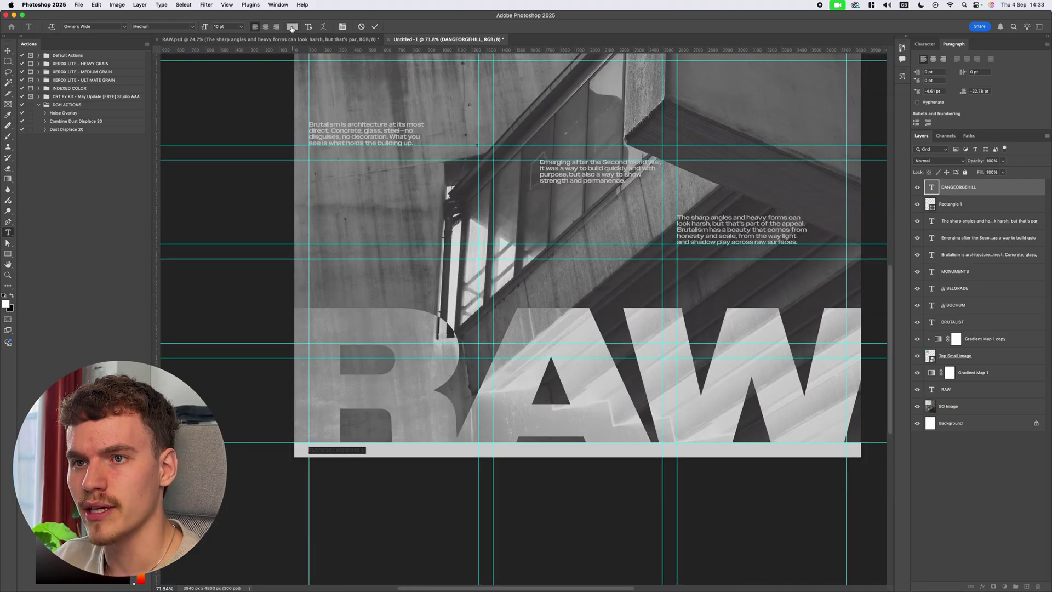
{"action": "left_click", "coordinate": [292, 26]}
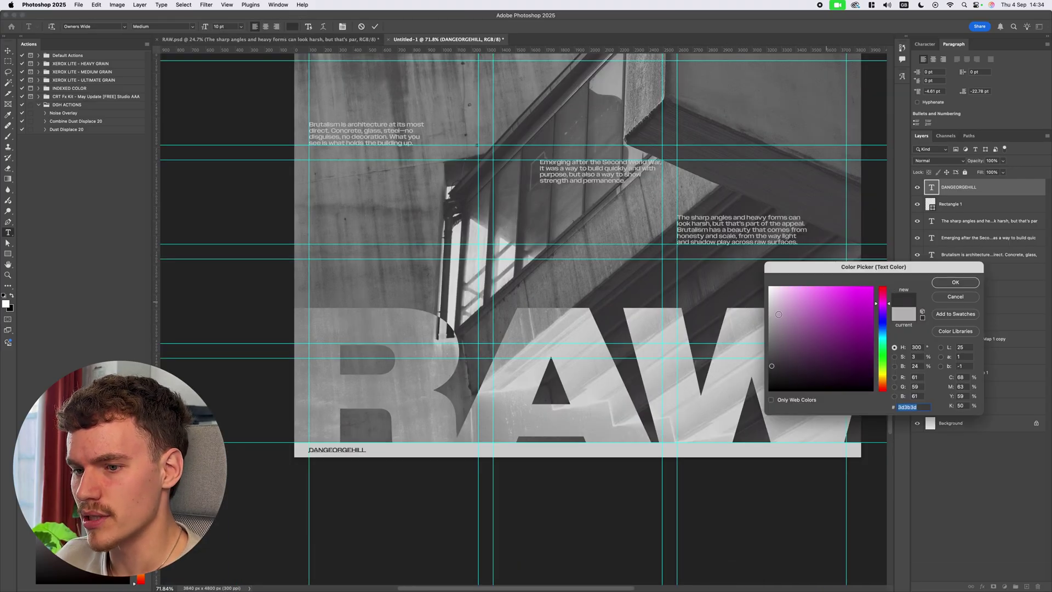
{"action": "left_click", "coordinate": [951, 285]}
{"action": "scroll", "coordinate": [385, 469], "scroll_direction": "up", "scroll_amount": 5}
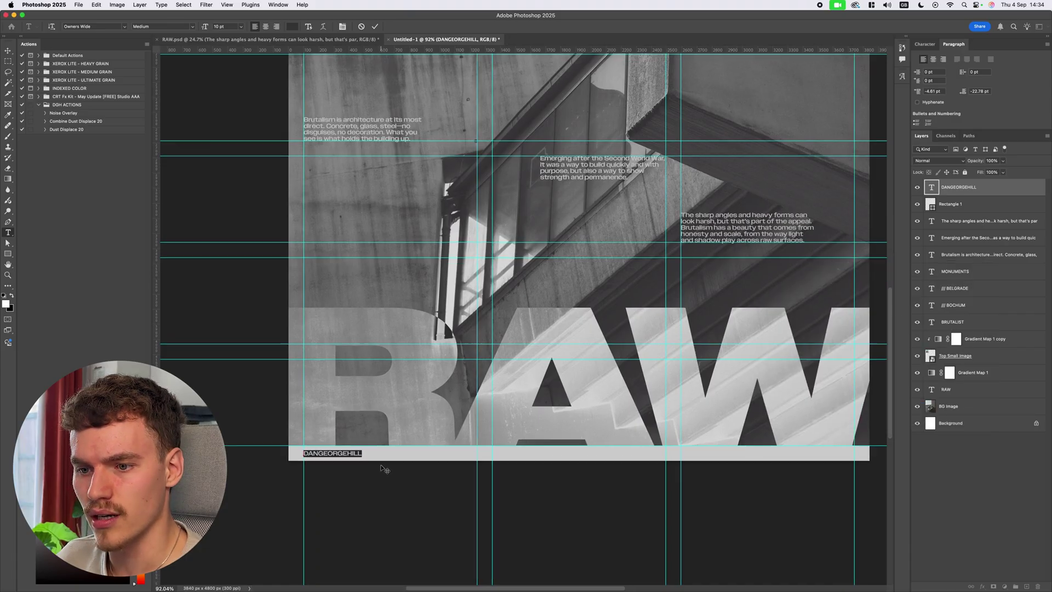
{"action": "key", "text": "Escape"}
{"action": "key", "text": "v"}
Review the available font styles for the name label, keep Medium, and examine the whole poster with the guides hidden
{"action": "left_click", "coordinate": [925, 44]}
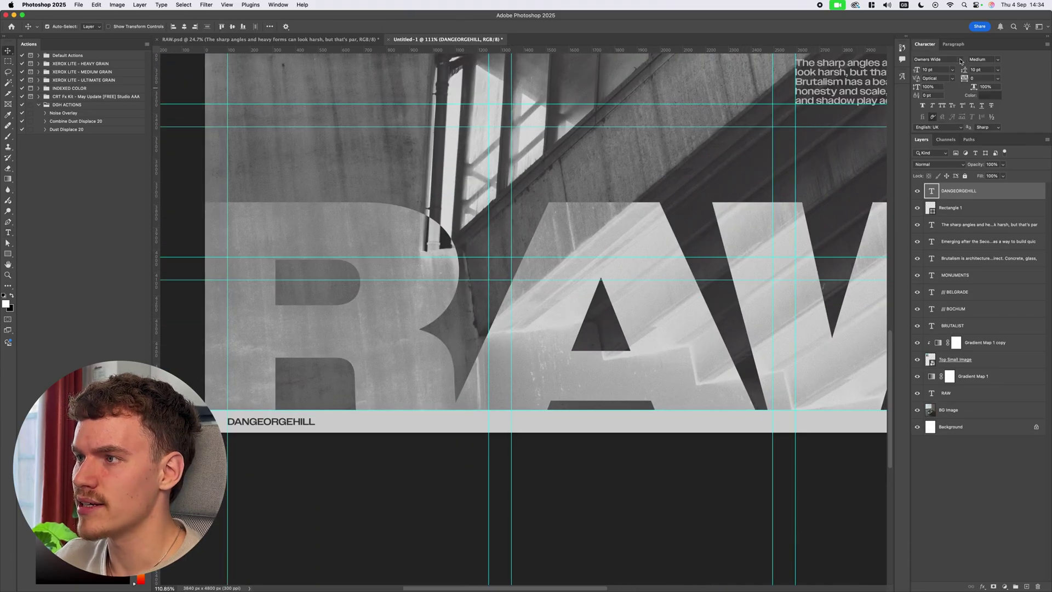
{"action": "left_click", "coordinate": [997, 59]}
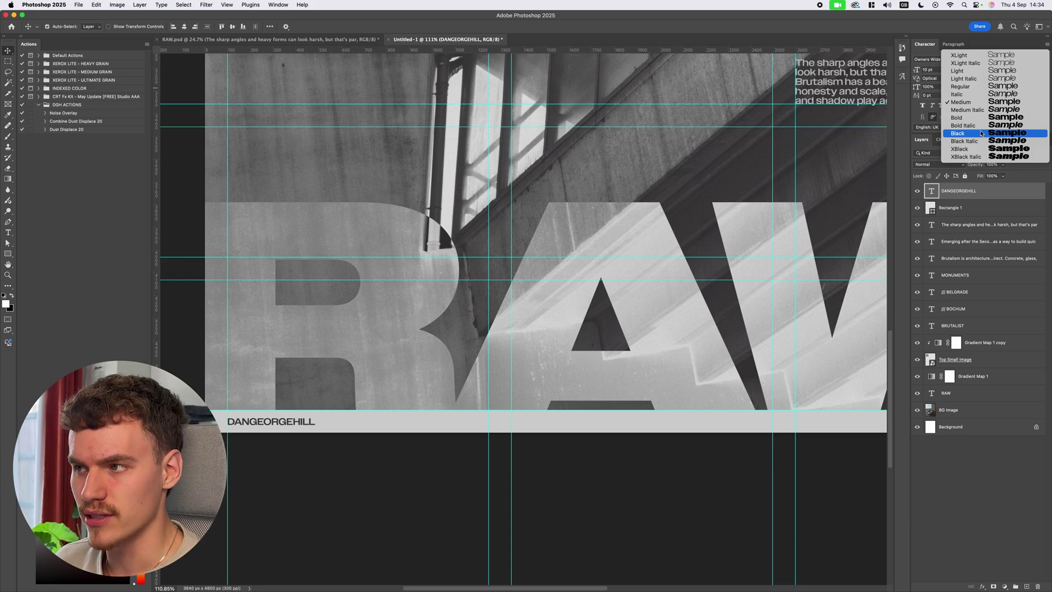
{"action": "left_click", "coordinate": [978, 102]}
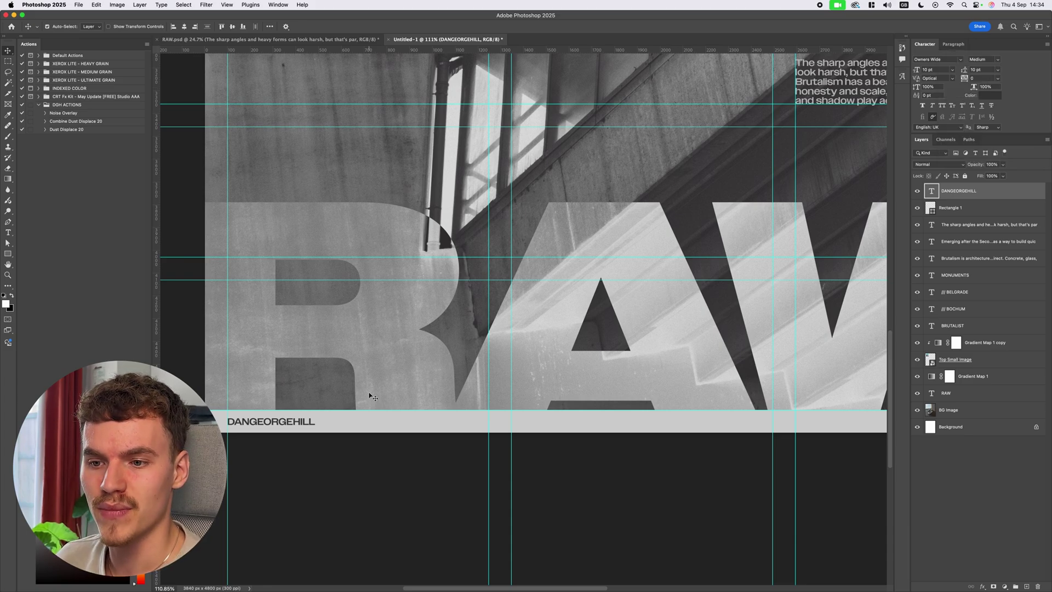
{"action": "scroll", "coordinate": [312, 419], "scroll_direction": "down", "scroll_amount": 1}
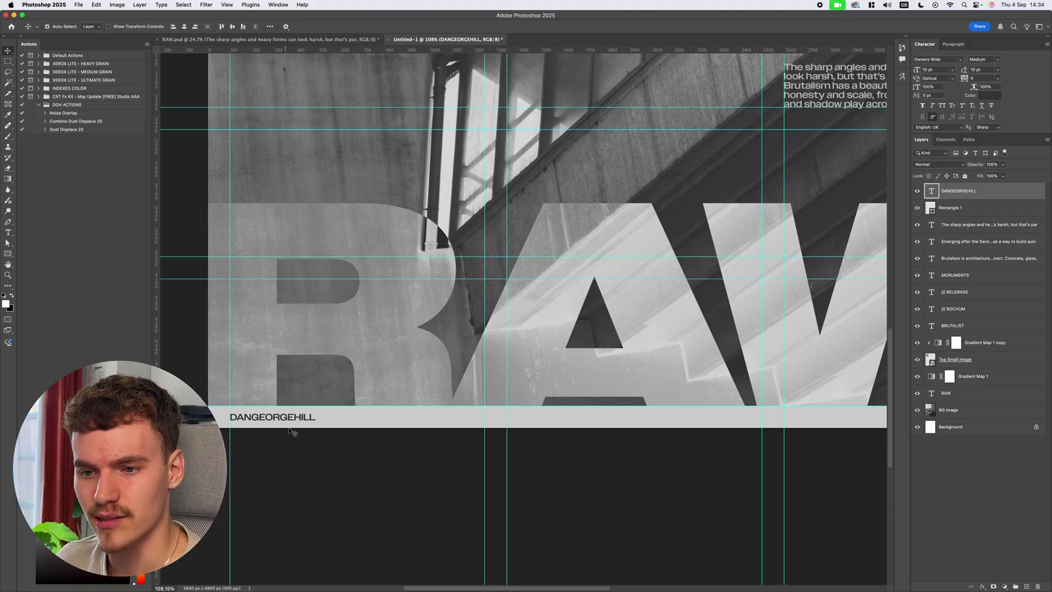
{"action": "scroll", "coordinate": [292, 432], "scroll_direction": "down", "scroll_amount": 5}
{"action": "scroll", "coordinate": [453, 430], "scroll_direction": "up", "scroll_amount": 1}
{"action": "scroll", "coordinate": [528, 448], "scroll_direction": "down", "scroll_amount": 4}
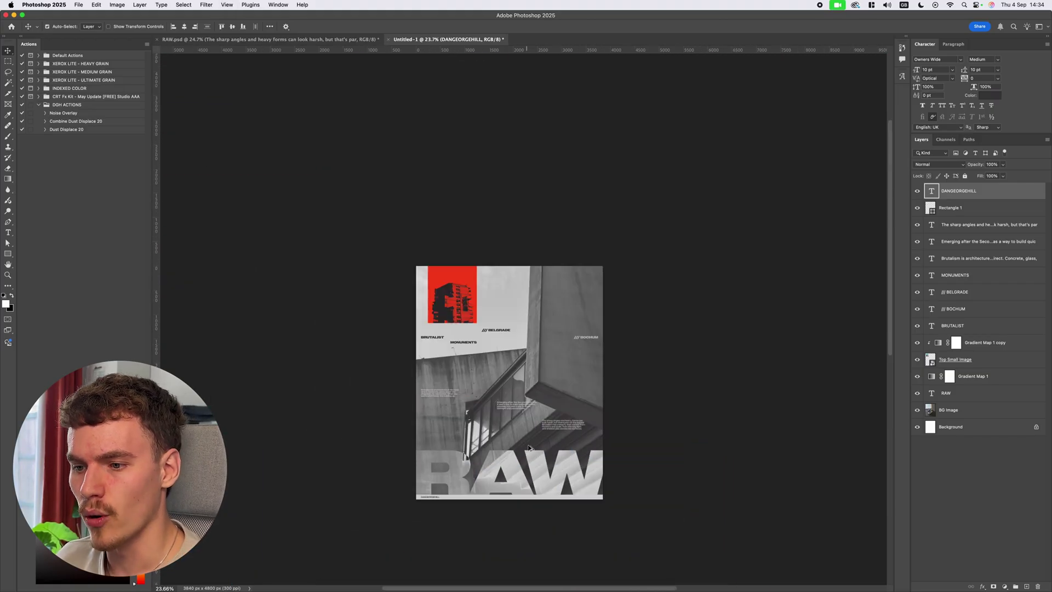
{"action": "scroll", "coordinate": [529, 449], "scroll_direction": "up", "scroll_amount": 1}
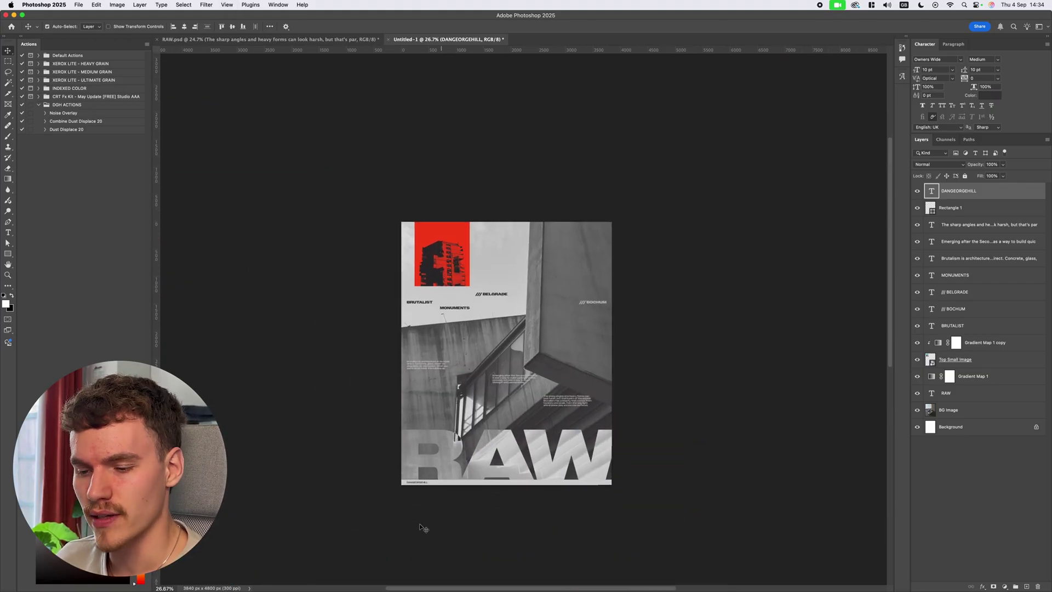
Show the guides, duplicate the name label to the middle column's starting guide in the footer strip, and change the copy to BRUTALIST
{"action": "scroll", "coordinate": [423, 527], "scroll_direction": "up", "scroll_amount": 8}
{"action": "key", "text": "super+semicolon"}
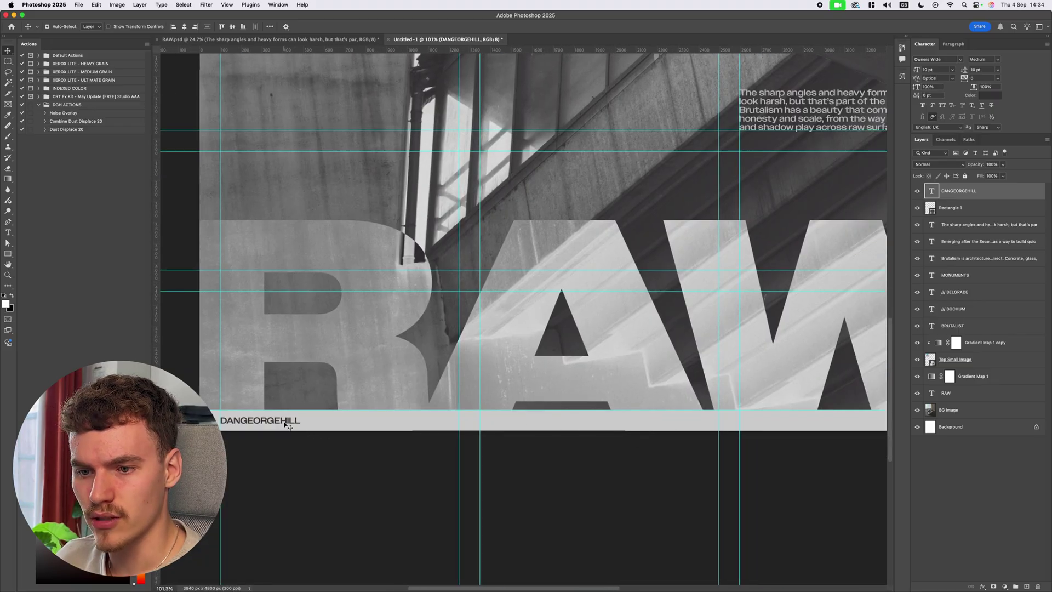
{"action": "left_click_drag", "start_coordinate": [289, 426], "coordinate": [548, 427], "text": "alt"}
{"action": "double_click", "coordinate": [539, 422]}
{"action": "type", "text": "BRUTALIST"}
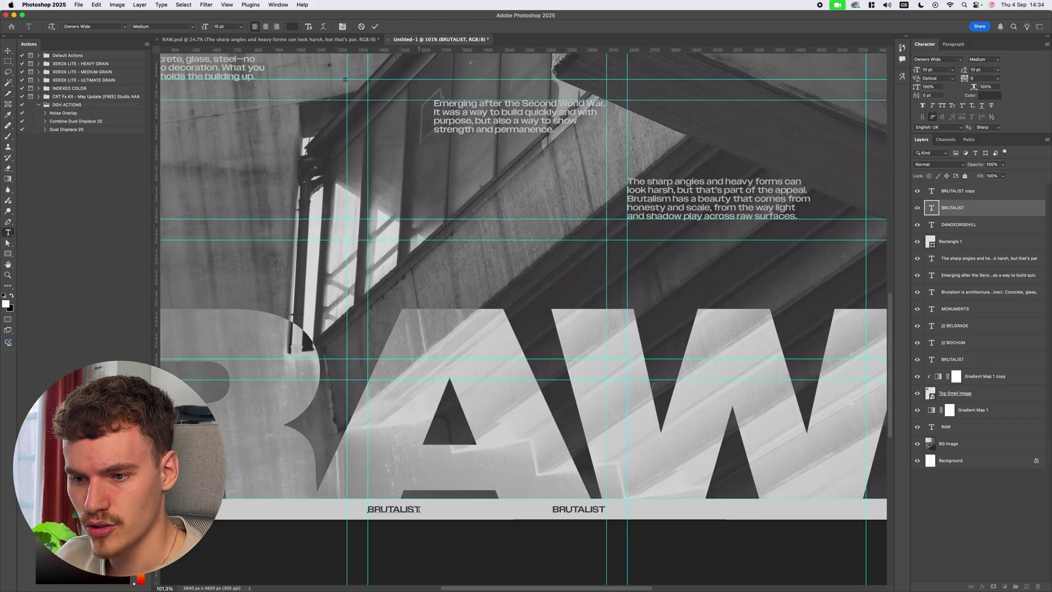
With a BRUTALIST copy at the middle column's end, change the label at that column's start to RAW
{"action": "double_click", "coordinate": [405, 509]}
{"action": "type", "text": "RAW"}
{"action": "key", "text": "super+Return"}
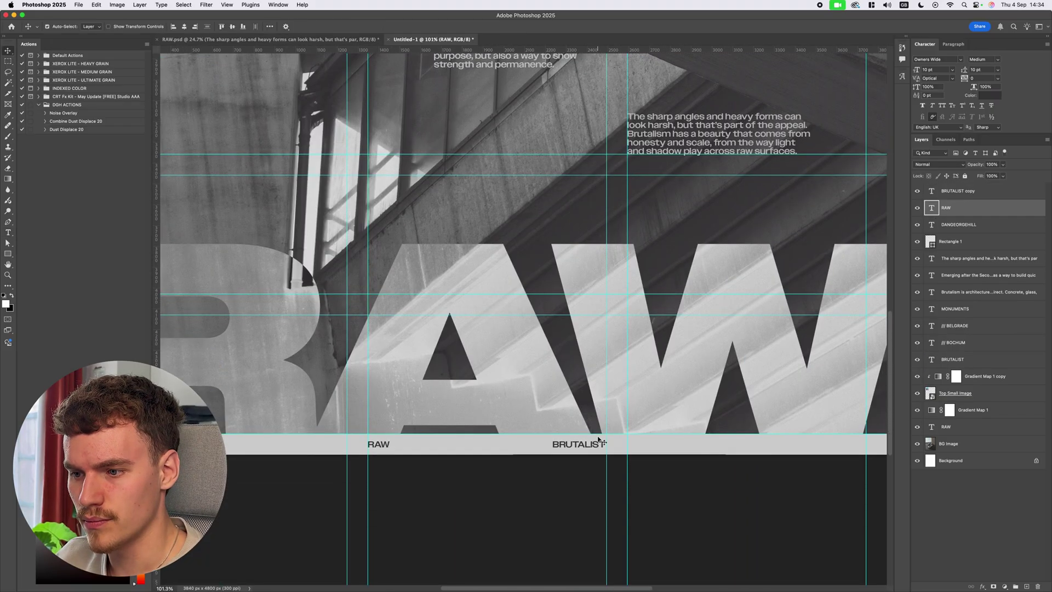
Duplicate the BRUTALIST footer label to the last column's outer guide and change the copy's text to POSTER DESIGN
{"action": "left_click", "coordinate": [598, 443]}
{"action": "scroll", "coordinate": [600, 444], "scroll_direction": "right", "scroll_amount": 1}
{"action": "left_click_drag", "start_coordinate": [573, 443], "coordinate": [823, 443], "text": "alt"}
{"action": "double_click", "coordinate": [821, 444]}
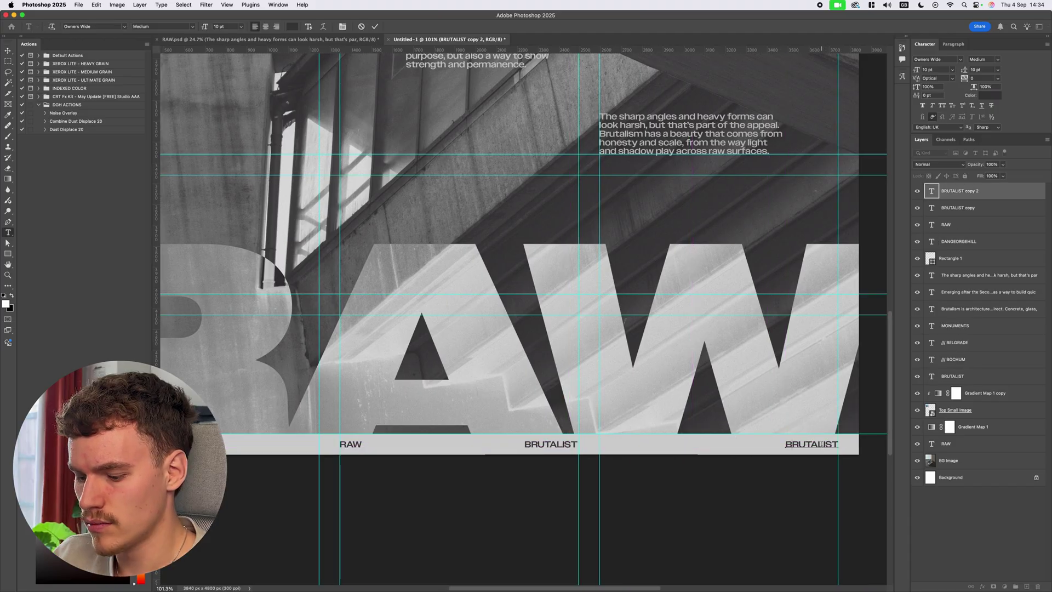
{"action": "double_click", "coordinate": [820, 444]}
{"action": "type", "text": "POSTER DESIGN"}
{"action": "key", "text": "super+Return"}
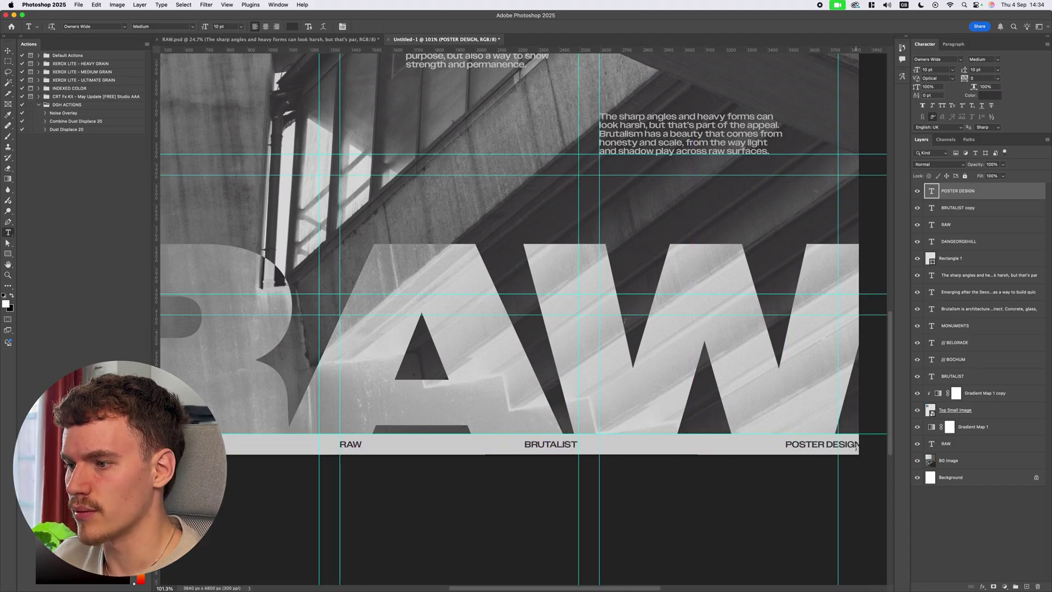
Right-align the POSTER DESIGN label, move it so its end meets the poster's outer margin guide, and hide the guides
{"action": "key", "text": "v"}
{"action": "key", "text": "t"}
{"action": "left_click", "coordinate": [278, 27]}
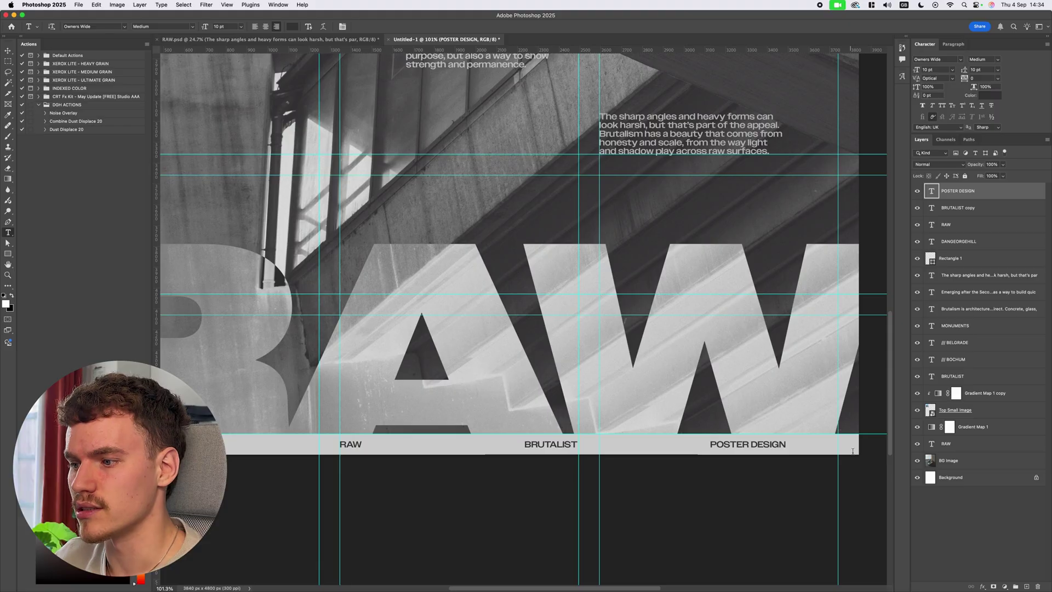
{"action": "key", "text": "v"}
{"action": "left_click_drag", "start_coordinate": [778, 444], "coordinate": [830, 445]}
{"action": "key", "text": "super+0"}
{"action": "key", "text": "super+semicolon"}
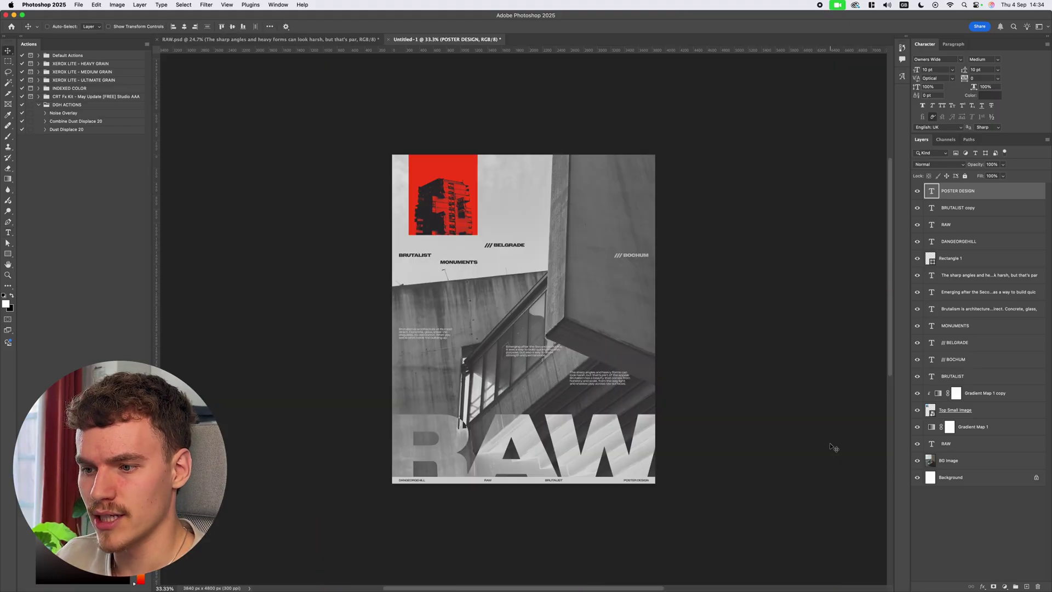
Set the font size of all four footer labels to 8 pt
{"action": "scroll", "coordinate": [575, 503], "scroll_direction": "up", "scroll_amount": 5}
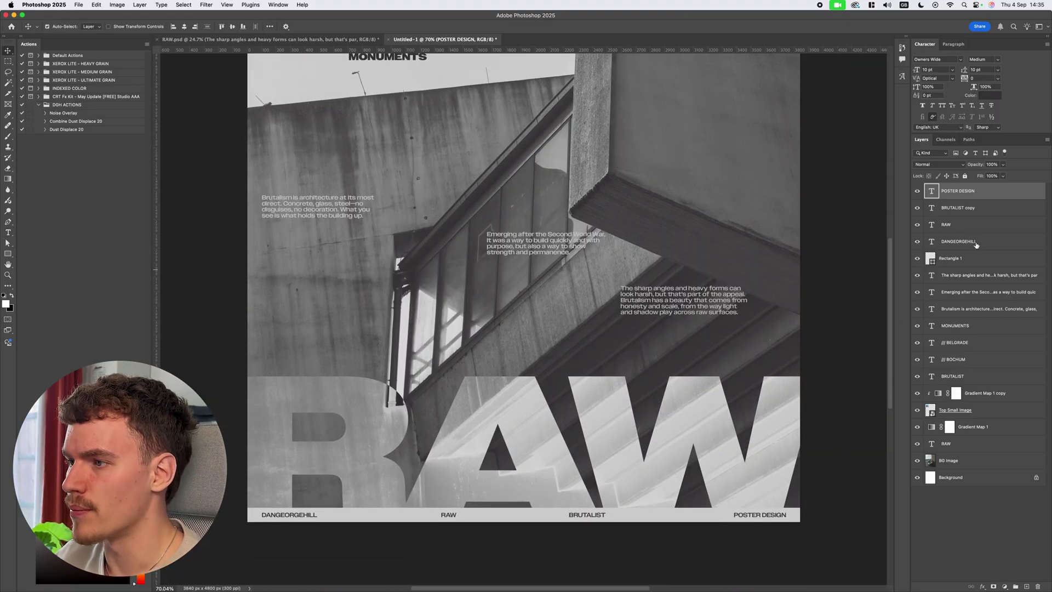
{"action": "left_click", "coordinate": [975, 242], "text": "shift"}
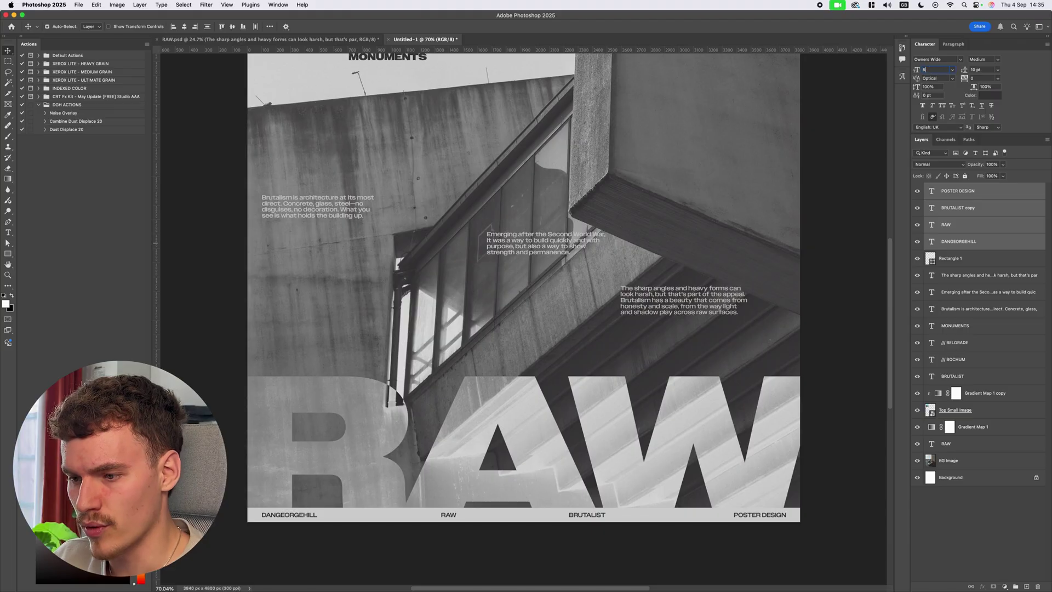
{"action": "key", "text": "Return"}
{"action": "scroll", "coordinate": [729, 327], "scroll_direction": "down", "scroll_amount": 2}
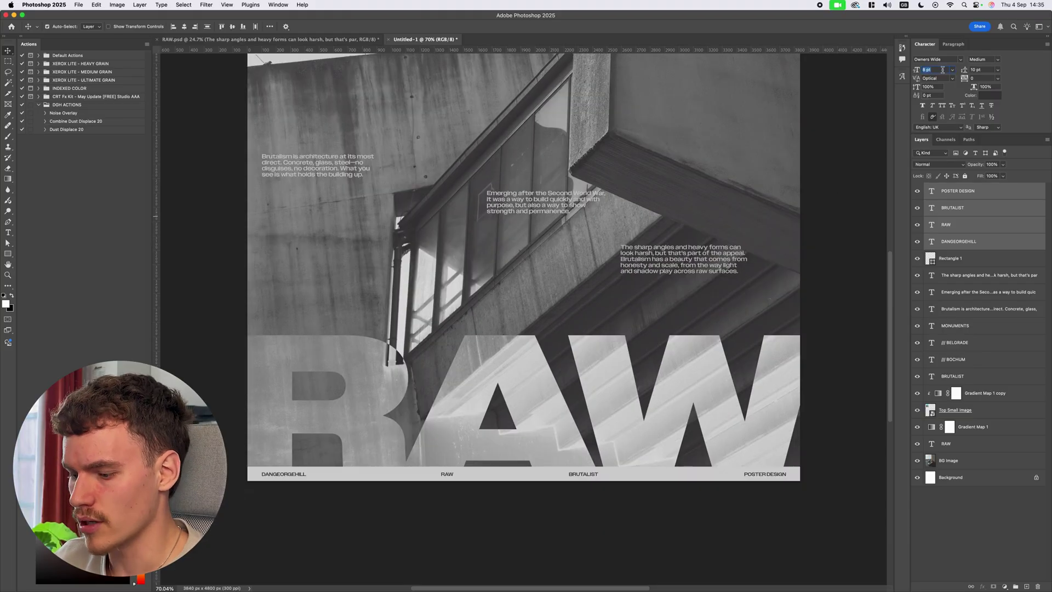
{"action": "key", "text": "Return"}
{"action": "scroll", "coordinate": [522, 466], "scroll_direction": "down", "scroll_amount": 1}
Show the guides and move the four footer labels up slightly to centre them vertically in the grey strip
{"action": "key", "text": "super+;"}
{"action": "left_click_drag", "start_coordinate": [541, 454], "coordinate": [587, 460]}
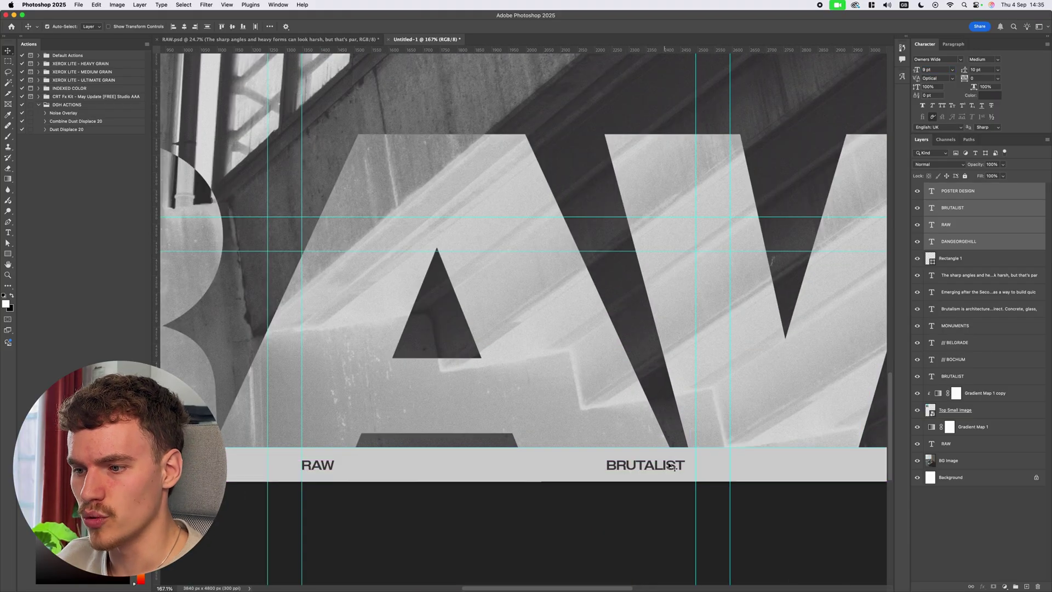
{"action": "key", "text": "super+t"}
{"action": "left_click_drag", "start_coordinate": [666, 467], "coordinate": [667, 465]}
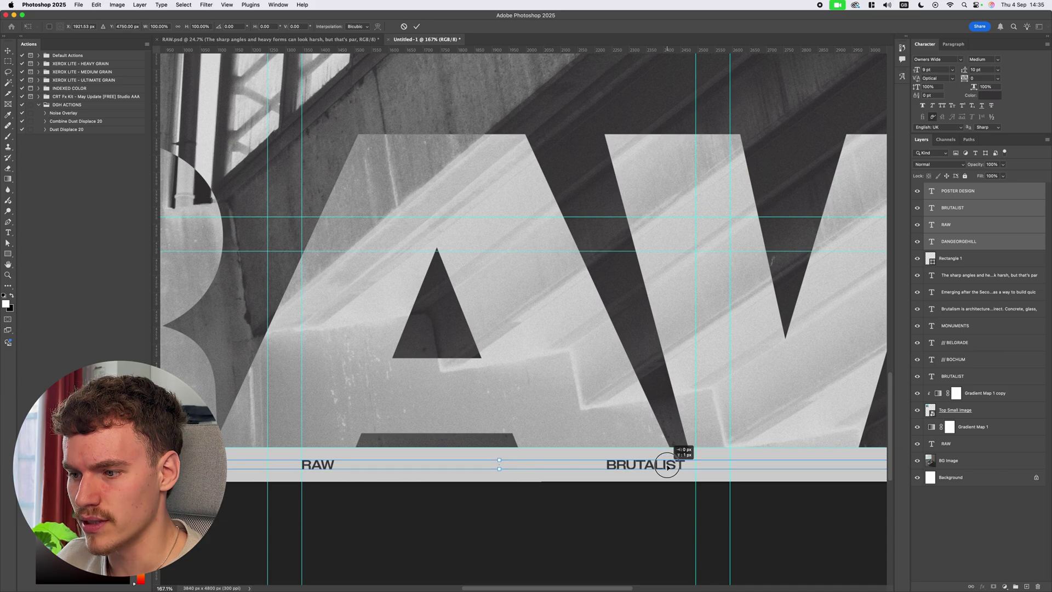
{"action": "key", "text": "Return"}
Shift the BRUTALIST footer label along the strip so its end meets the middle column's closing guide
{"action": "scroll", "coordinate": [701, 472], "scroll_direction": "right", "scroll_amount": 5}
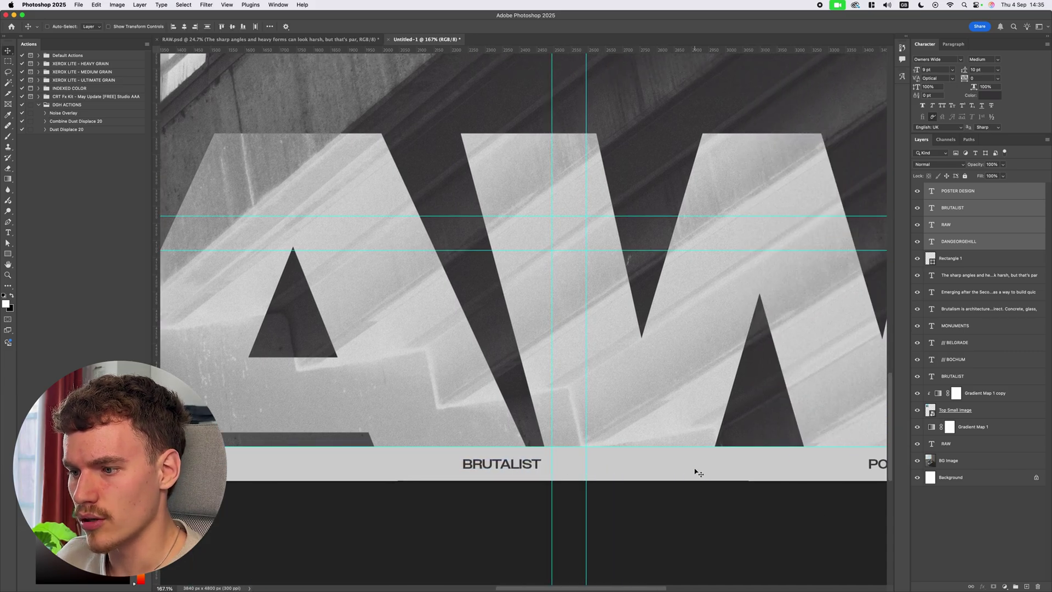
{"action": "key", "text": "super+;"}
{"action": "key", "text": "super+;"}
{"action": "scroll", "coordinate": [697, 472], "scroll_direction": "left", "scroll_amount": 2}
{"action": "left_click", "coordinate": [592, 467]}
{"action": "left_click_drag", "start_coordinate": [592, 467], "coordinate": [602, 467]}
{"action": "scroll", "coordinate": [557, 479], "scroll_direction": "left", "scroll_amount": 5}
{"action": "left_click_drag", "start_coordinate": [526, 463], "coordinate": [528, 463]}
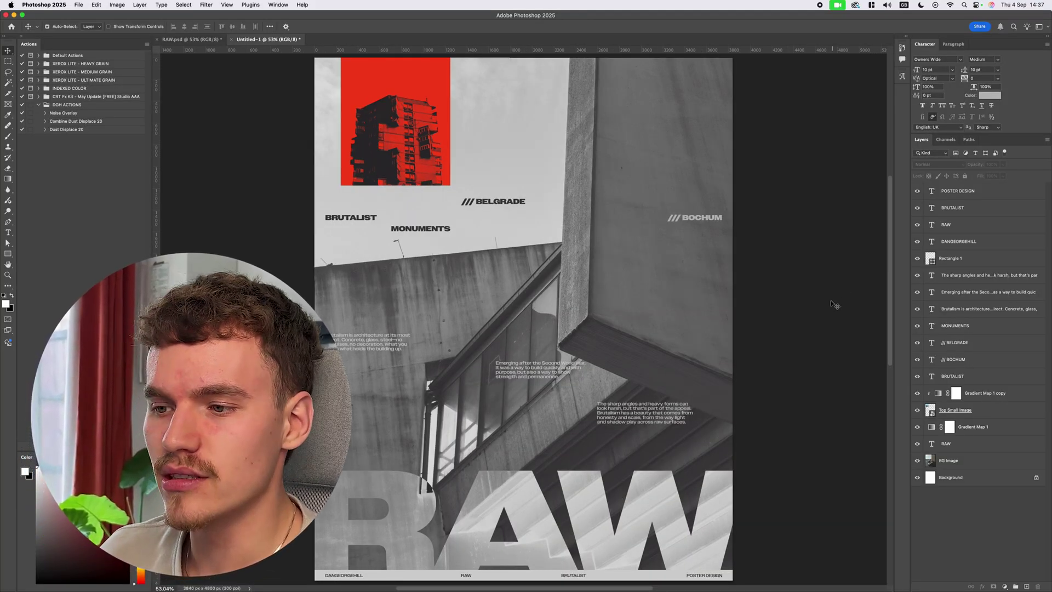
Group the BRUTALIST, BOCHUM, BELGRADE and MONUMENTS text layers and name the group Subhead
{"action": "scroll", "coordinate": [794, 348], "scroll_direction": "down", "scroll_amount": 1}
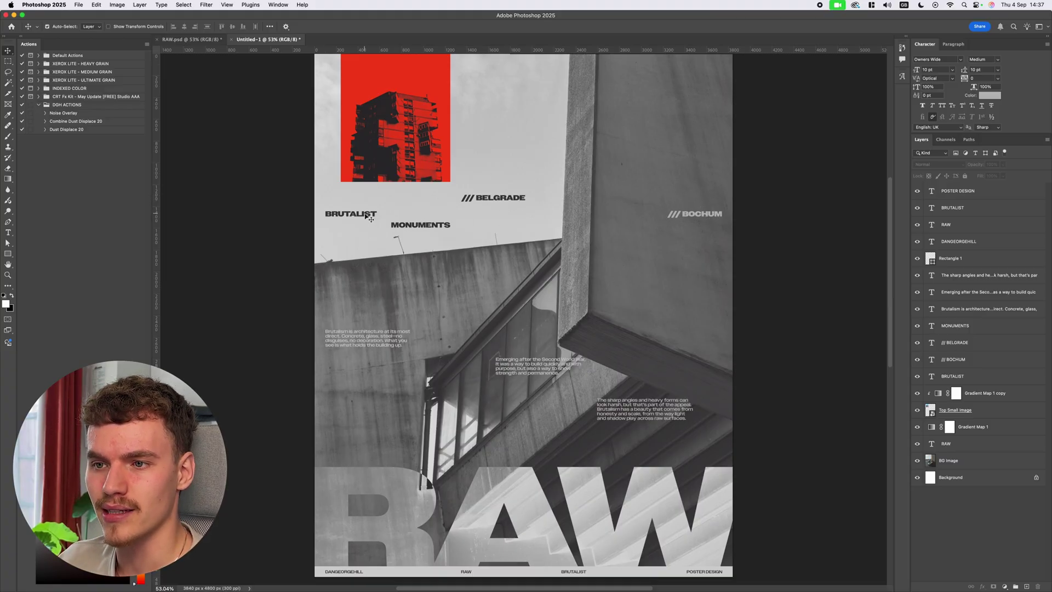
{"action": "left_click", "coordinate": [997, 242]}
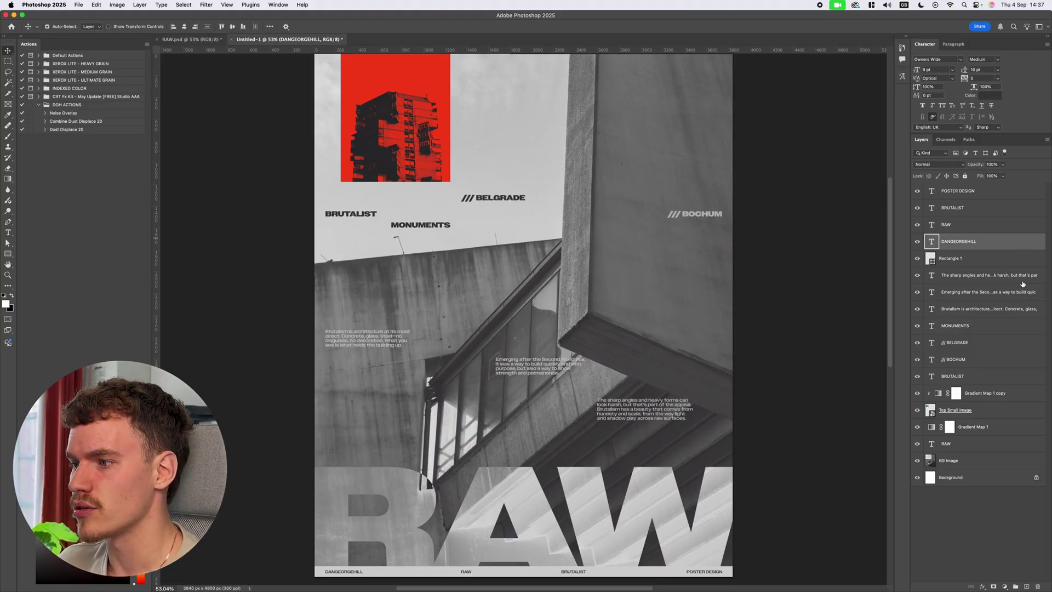
{"action": "left_click", "coordinate": [985, 377]}
{"action": "left_click", "coordinate": [986, 328], "text": "shift"}
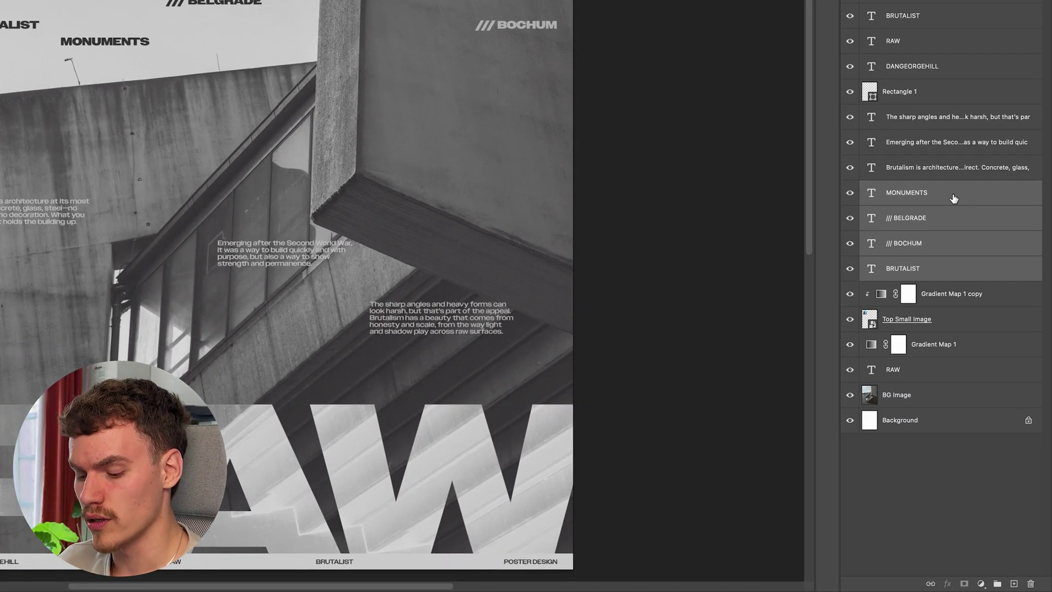
{"action": "key", "text": "ctrl+g"}
{"action": "double_click", "coordinate": [892, 188]}
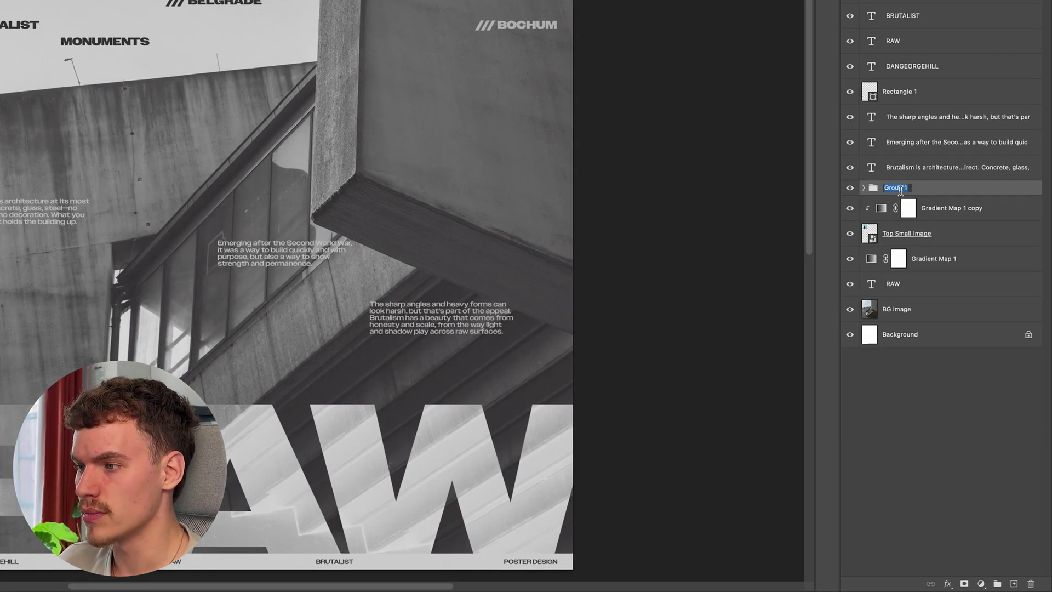
{"action": "type", "text": "Subhead"}
{"action": "key", "text": "Return"}
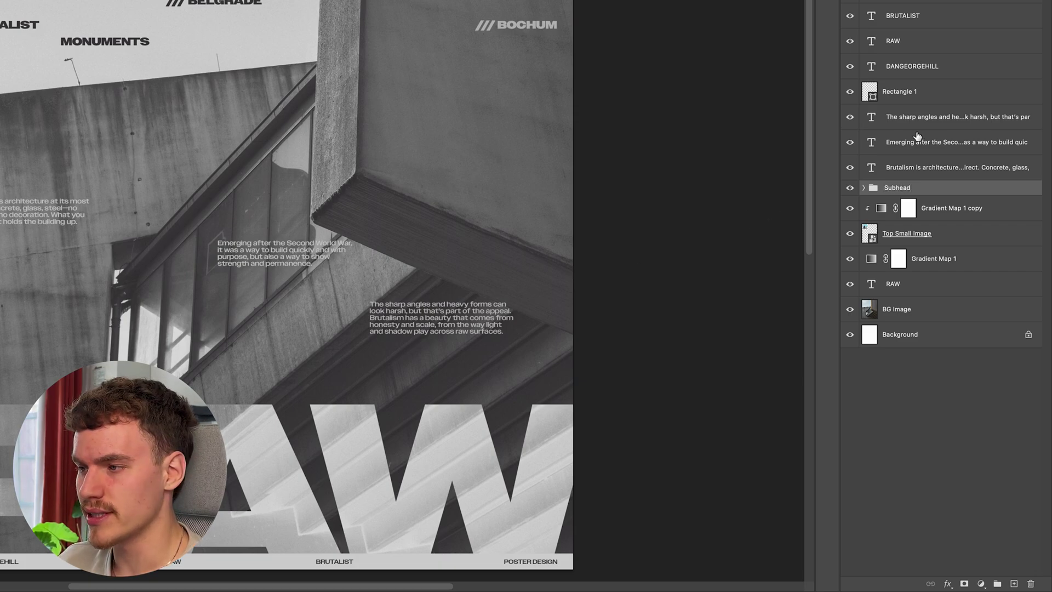
Group the three paragraph text layers and name the group Body Text
{"action": "left_click", "coordinate": [872, 175]}
{"action": "left_click", "coordinate": [935, 127], "text": "shift"}
{"action": "key", "text": "ctrl+g"}
{"action": "double_click", "coordinate": [899, 114]}
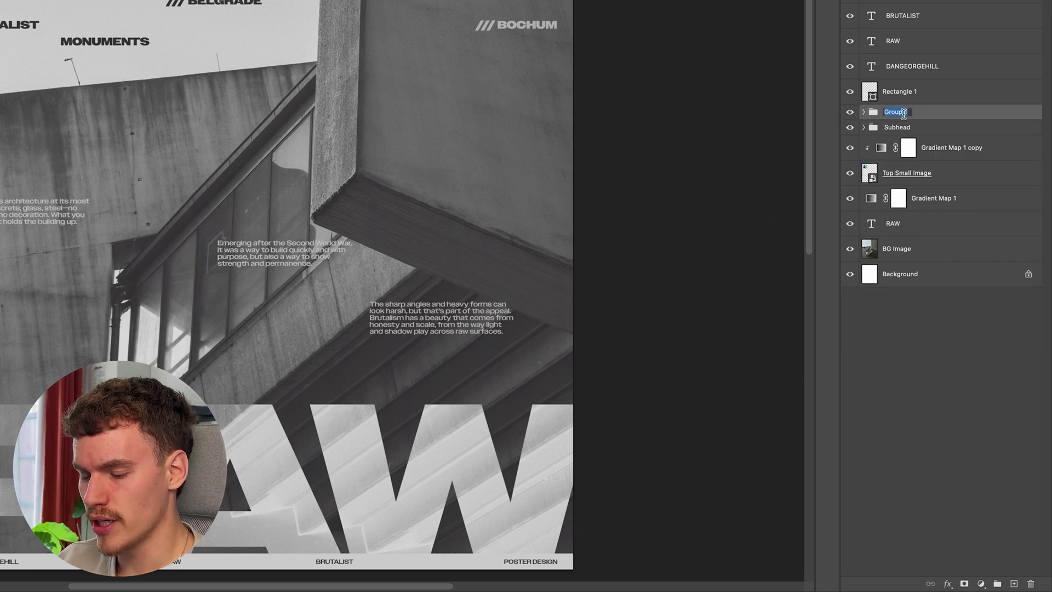
{"action": "type", "text": "Body Text"}
Group the footer strip's Rectangle 1 with its four label layers and name the group Bottom Banner
{"action": "left_click", "coordinate": [872, 102]}
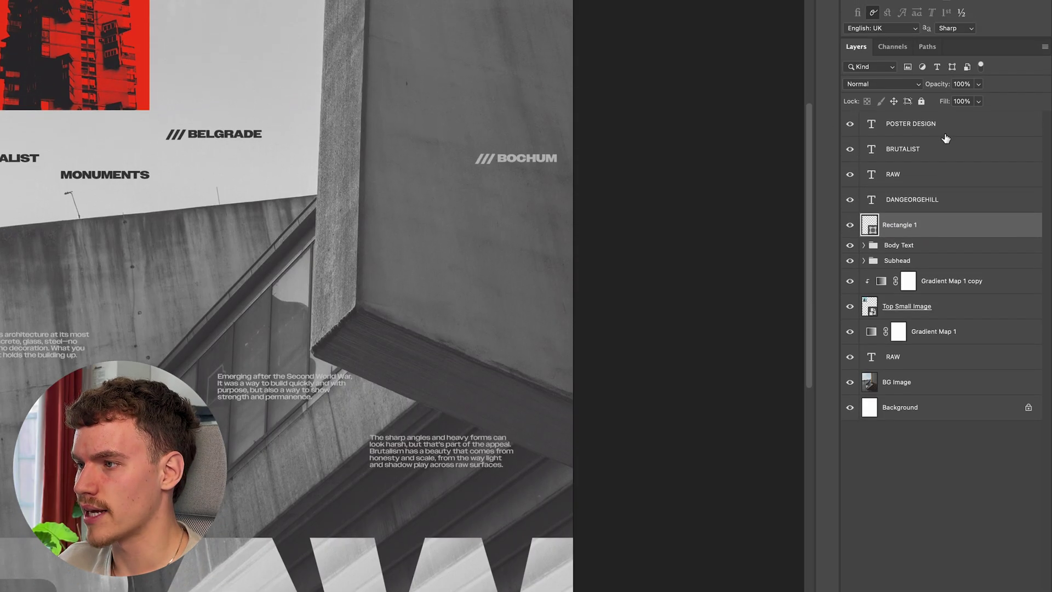
{"action": "left_click", "coordinate": [945, 134], "text": "shift"}
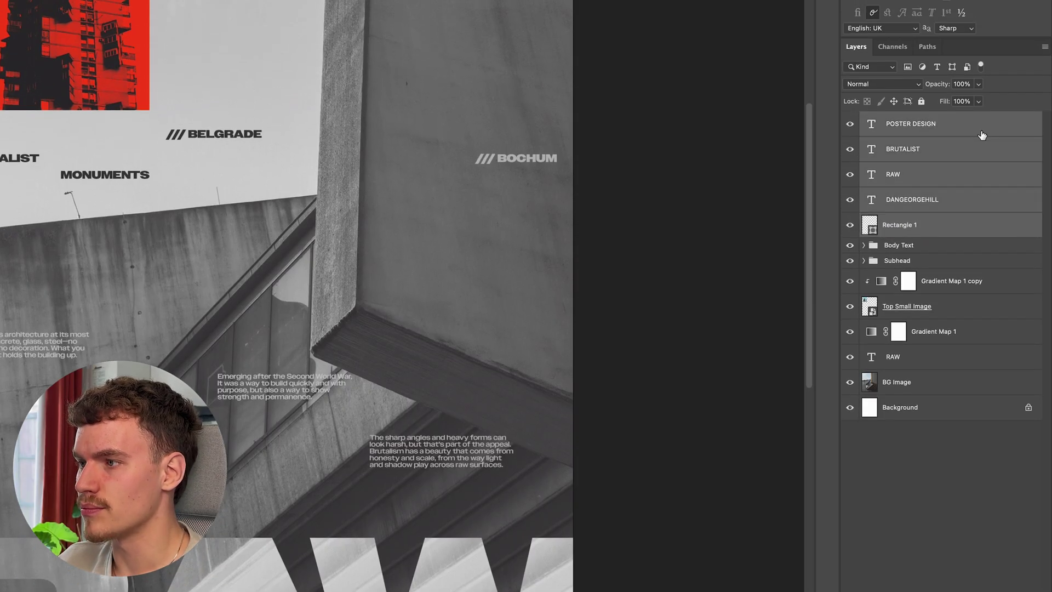
{"action": "key", "text": "ctrl+g"}
{"action": "double_click", "coordinate": [900, 119]}
{"action": "type", "text": "Bottom Banner"}
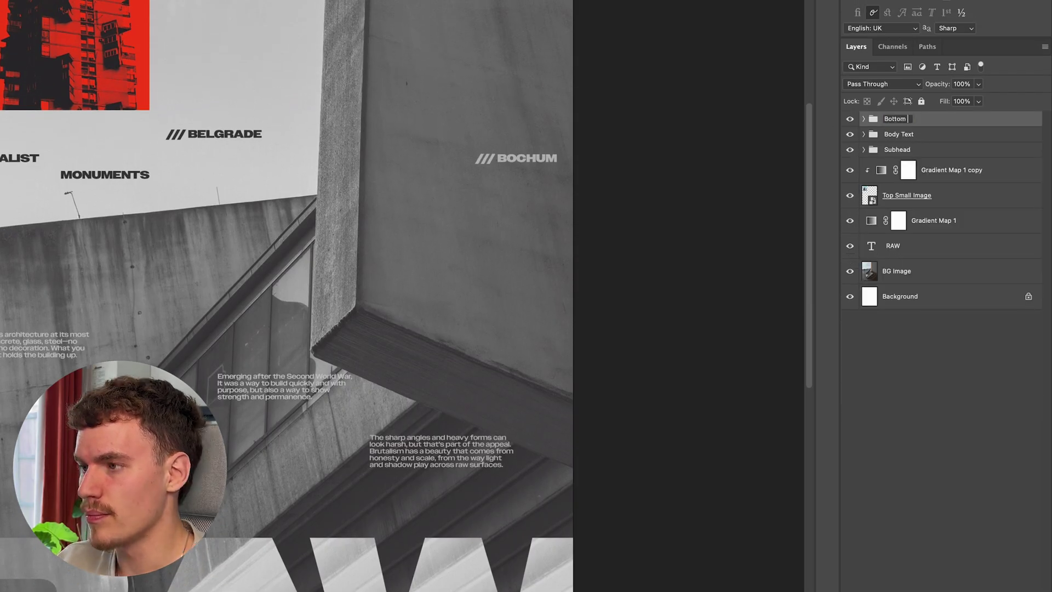
{"action": "key", "text": "Return"}
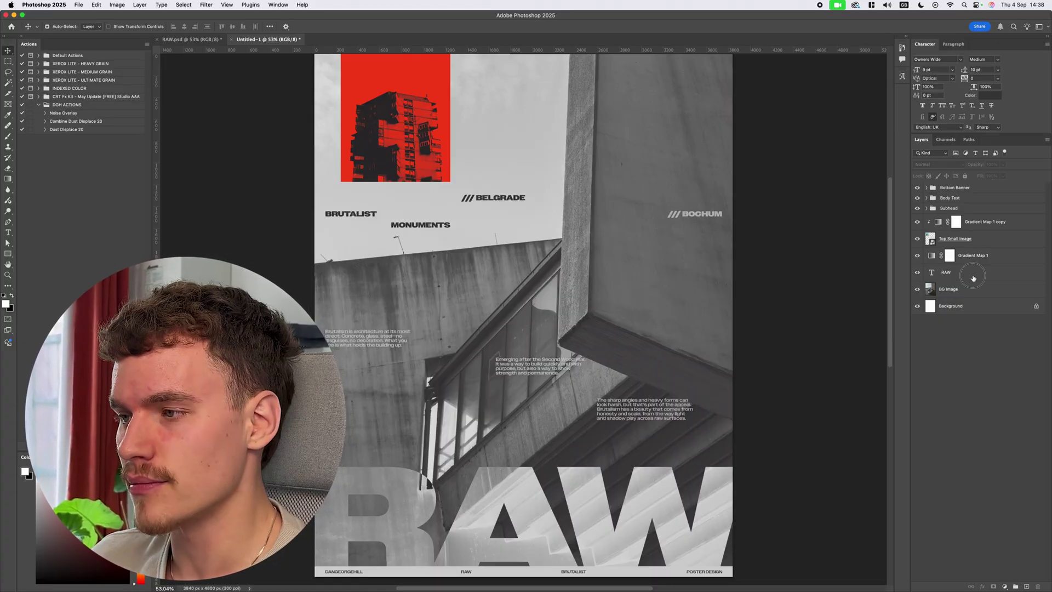
Duplicate the large RAW text layer and hide the original
{"action": "left_click", "coordinate": [964, 273]}
{"action": "left_click", "coordinate": [917, 273]}
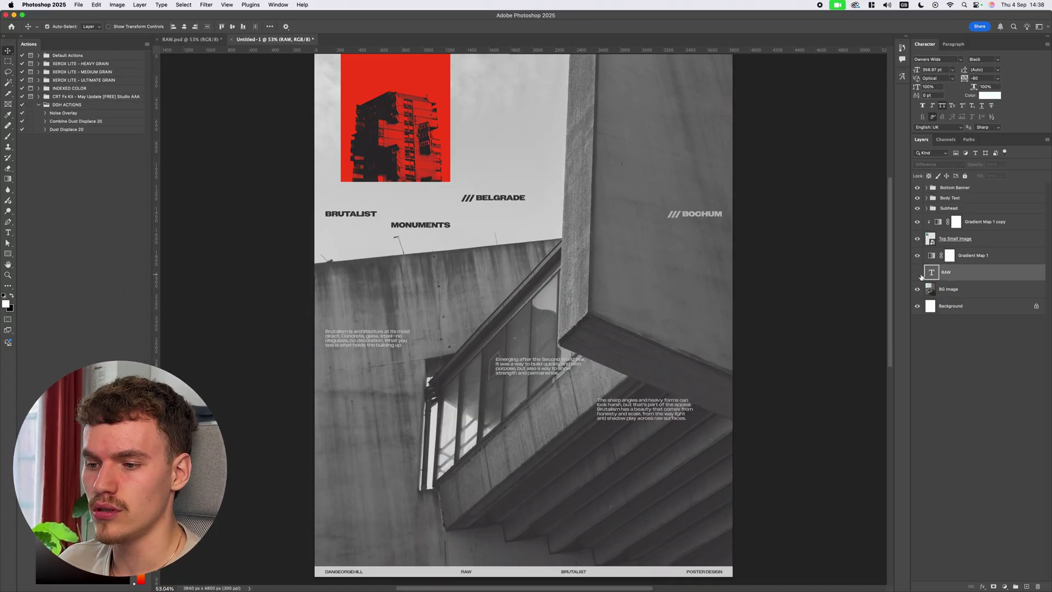
{"action": "left_click", "coordinate": [918, 273]}
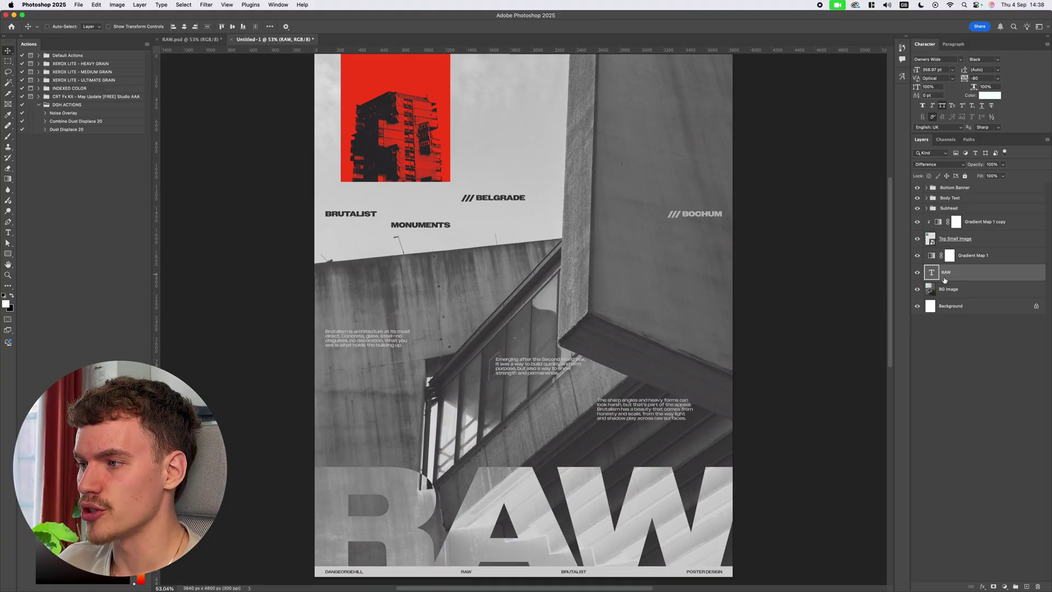
{"action": "key", "text": "super+j"}
{"action": "left_click", "coordinate": [917, 289]}
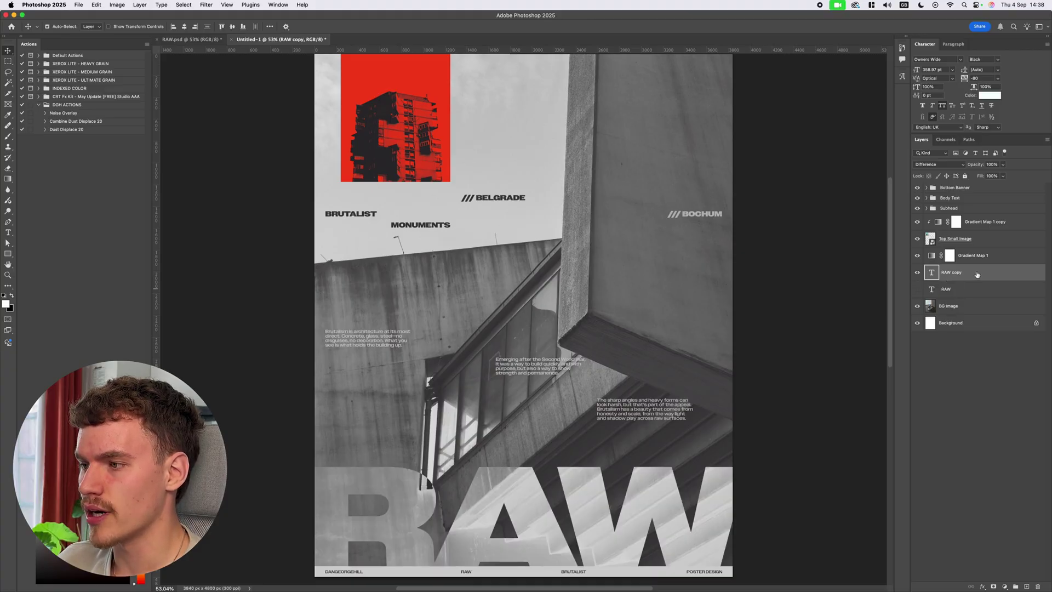
Convert the RAW copy to a smart object and displace it with horizontal and vertical scale 50, using Film Dust.psd as the map
{"action": "right_click", "coordinate": [977, 275]}
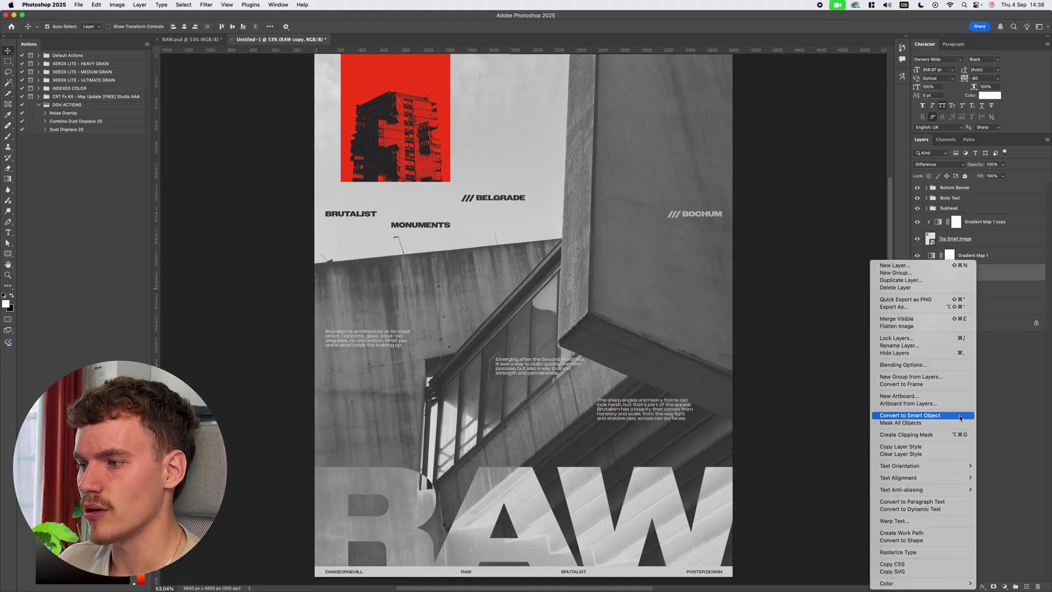
{"action": "left_click", "coordinate": [923, 416]}
{"action": "left_click", "coordinate": [206, 4]}
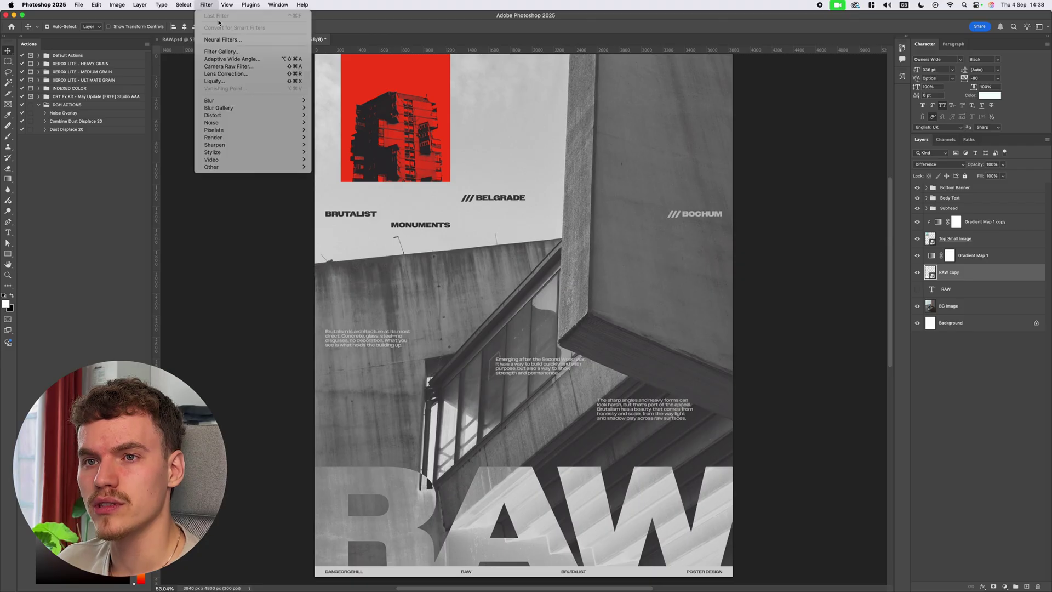
{"action": "left_click", "coordinate": [330, 118]}
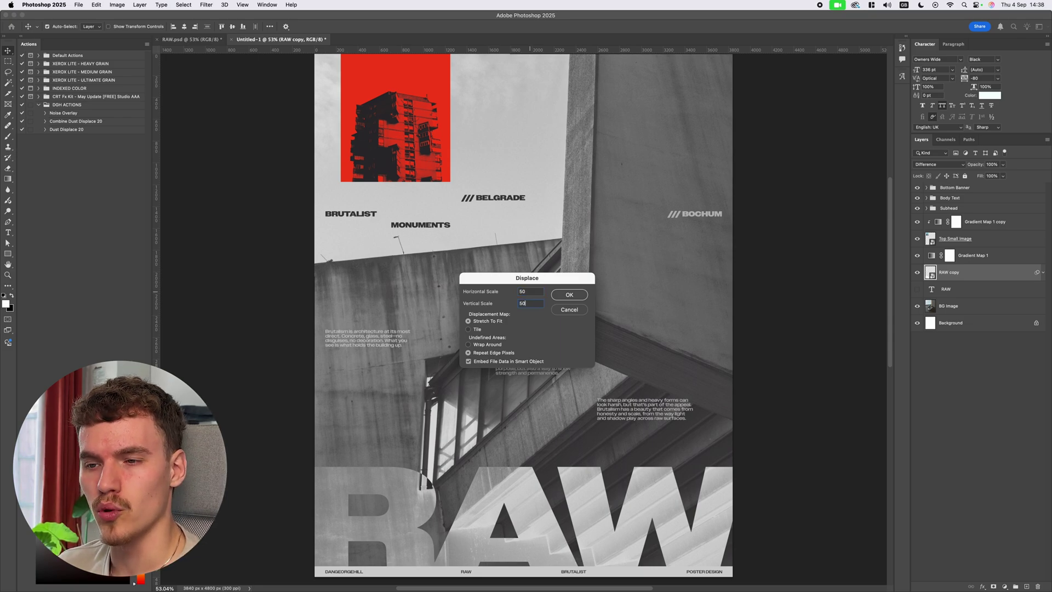
{"action": "key", "text": "Return"}
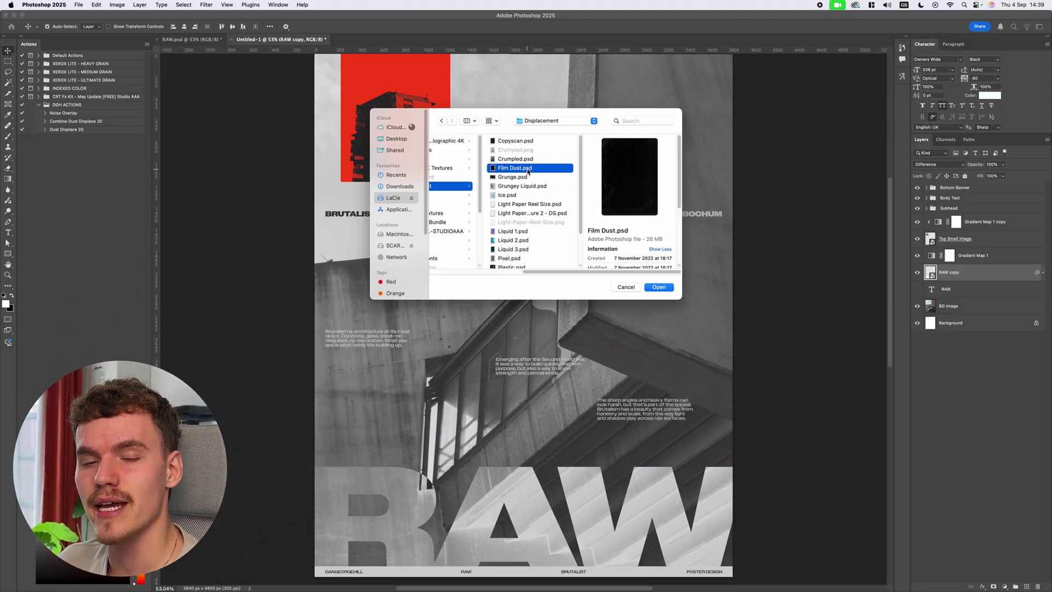
{"action": "left_click", "coordinate": [669, 290]}
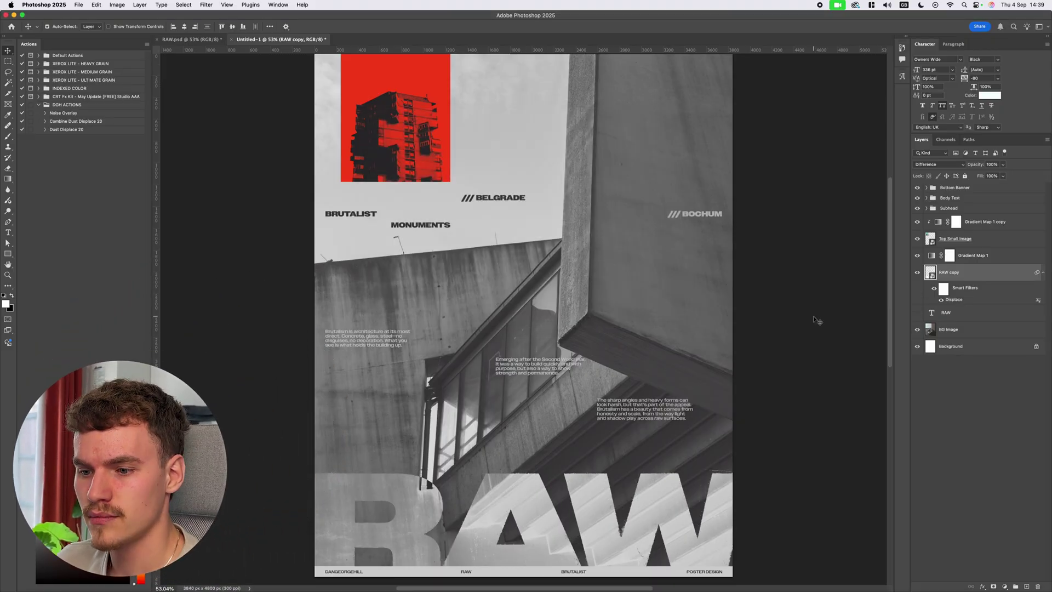
Show the guides and nudge the displaced RAW copy left and up to correct the shift from the filter
{"action": "scroll", "coordinate": [788, 339], "scroll_direction": "down", "scroll_amount": 2}
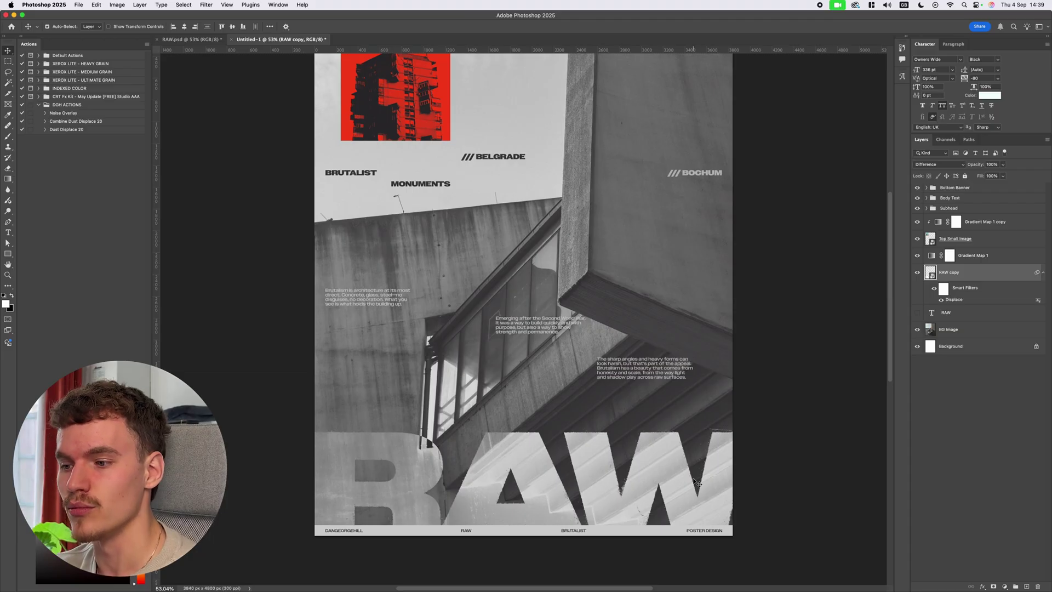
{"action": "key", "text": "super+semicolon"}
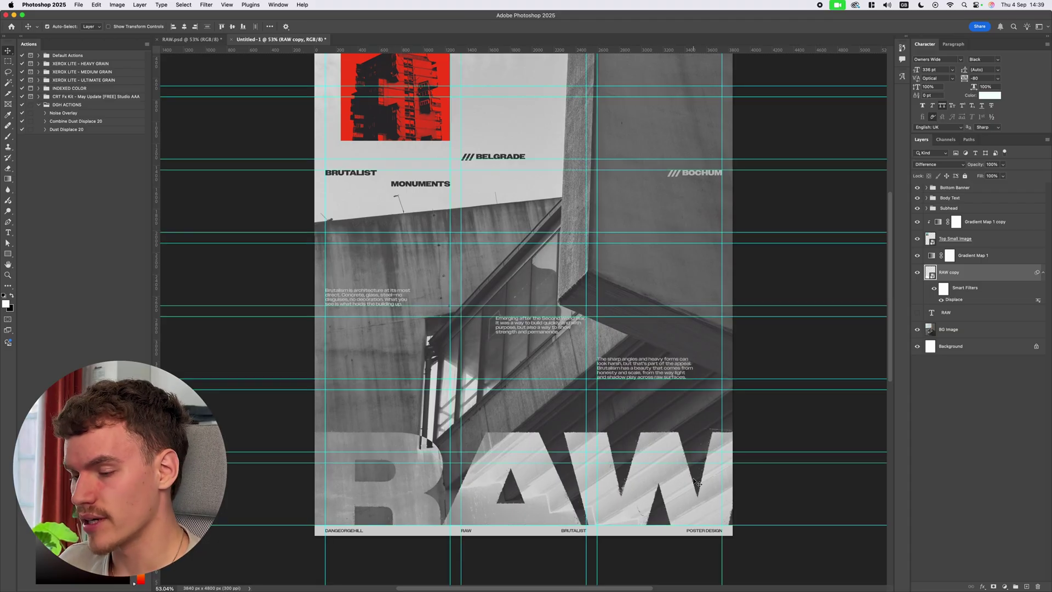
{"action": "key", "text": "Left"}
{"action": "key", "text": "Left"}
{"action": "key", "text": "Left"}
{"action": "key", "text": "Left"}
{"action": "key", "text": "Left"}
{"action": "key", "text": "Left"}
{"action": "key", "text": "Left"}
{"action": "key", "text": "Left"}
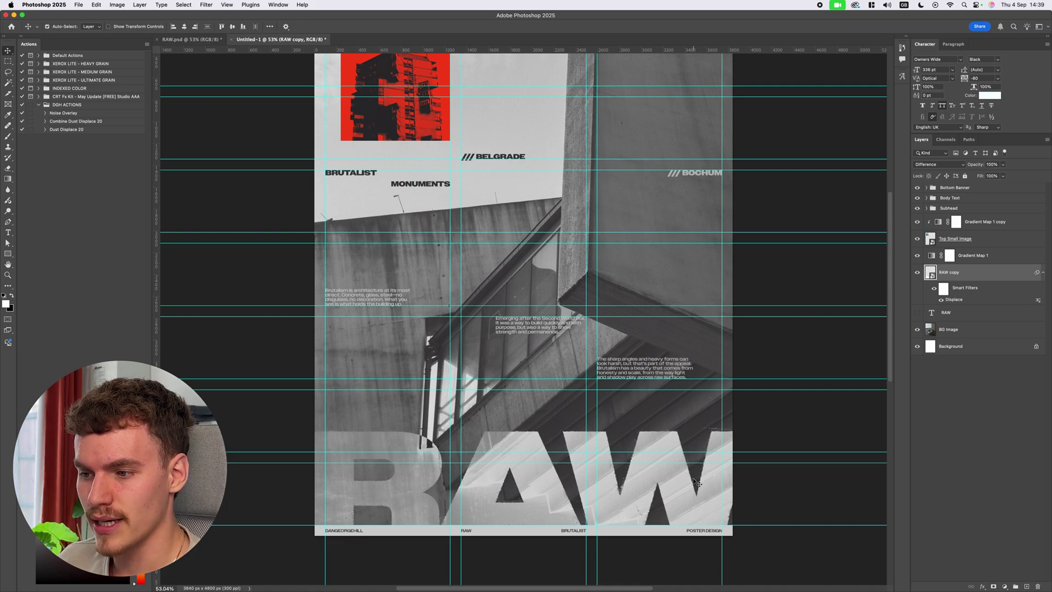
{"action": "key", "text": "Up"}
{"action": "key", "text": "Up"}
{"action": "key", "text": "Up"}
{"action": "key", "text": "Up"}
{"action": "key", "text": "Up"}
{"action": "key", "text": "Up"}
{"action": "key", "text": "Up"}
{"action": "key", "text": "Up"}
{"action": "key", "text": "Up"}
{"action": "key", "text": "Up"}
{"action": "key", "text": "Up"}
{"action": "key", "text": "Up"}
{"action": "key", "text": "Up"}
{"action": "key", "text": "Up"}
{"action": "key", "text": "Up"}
{"action": "key", "text": "Up"}
{"action": "key", "text": "Up"}
{"action": "key", "text": "Up"}
{"action": "key", "text": "Up"}
{"action": "key", "text": "Up"}
{"action": "key", "text": "Left"}
{"action": "key", "text": "Left"}
{"action": "key", "text": "Left"}
{"action": "key", "text": "Left"}
{"action": "key", "text": "Left"}
{"action": "key", "text": "Left"}
{"action": "key", "text": "Left"}
{"action": "key", "text": "Left"}
{"action": "key", "text": "Left"}
{"action": "key", "text": "Left"}
{"action": "key", "text": "Left"}
{"action": "key", "text": "Left"}
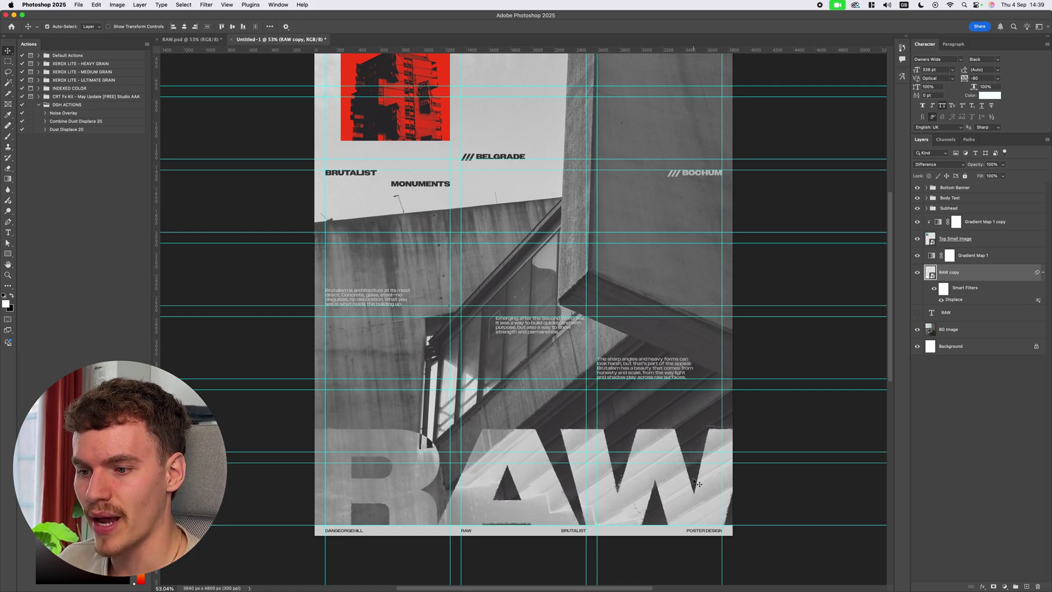
Align the displaced RAW copy with the original RAW text by showing it temporarily as a reference, and hide the guides
{"action": "left_click", "coordinate": [918, 313]}
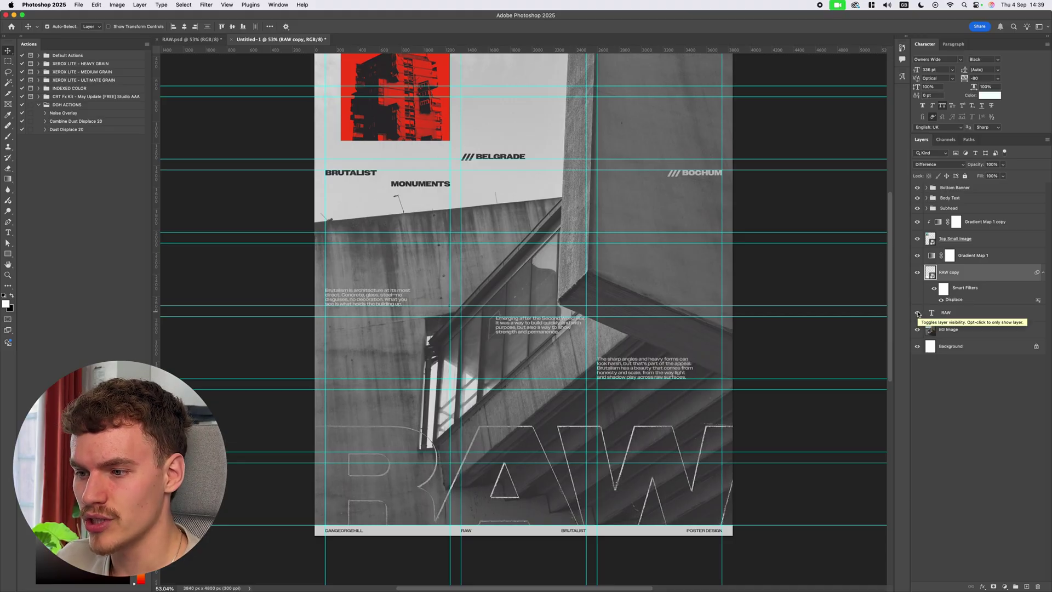
{"action": "left_click", "coordinate": [918, 312]}
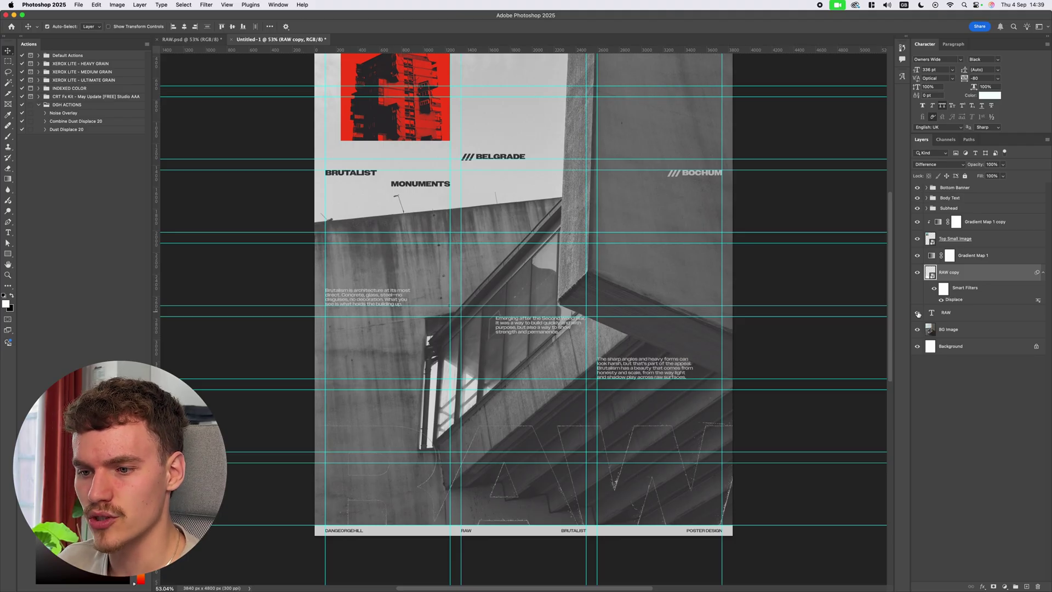
{"action": "left_click", "coordinate": [917, 314]}
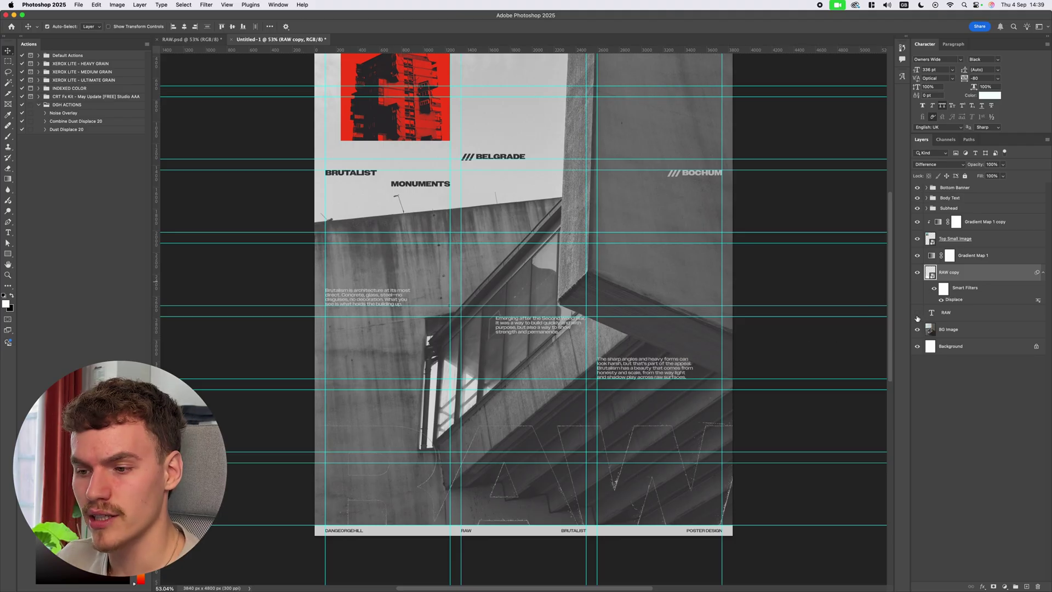
{"action": "left_click", "coordinate": [820, 415]}
{"action": "scroll", "coordinate": [820, 416], "scroll_direction": "down", "scroll_amount": 1}
{"action": "key", "text": "super+;"}
{"action": "scroll", "coordinate": [765, 428], "scroll_direction": "up", "scroll_amount": 10}
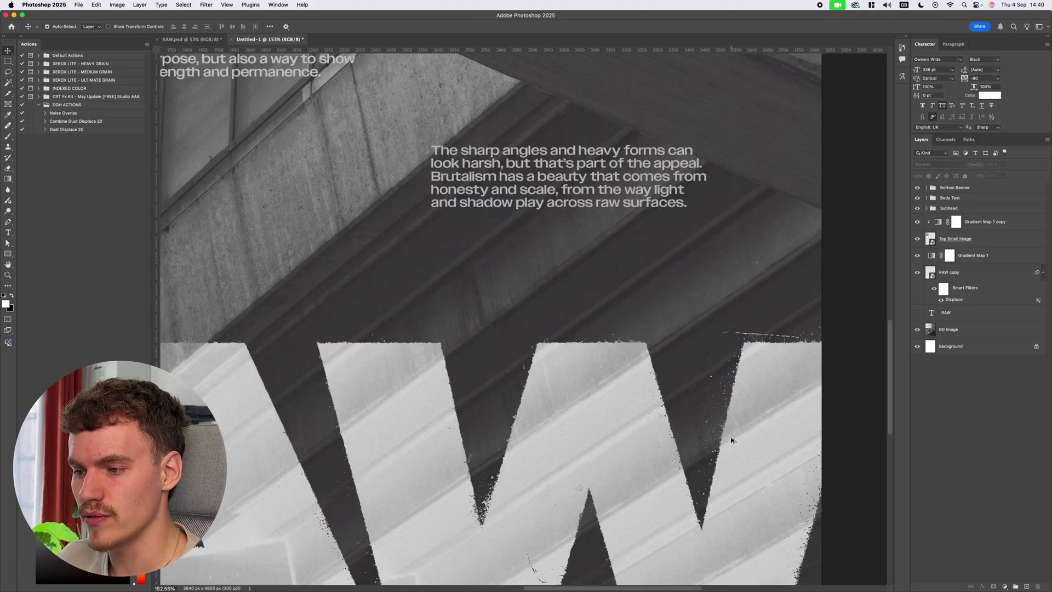
{"action": "scroll", "coordinate": [592, 325], "scroll_direction": "up", "scroll_amount": 2}
{"action": "scroll", "coordinate": [593, 329], "scroll_direction": "down", "scroll_amount": 3}
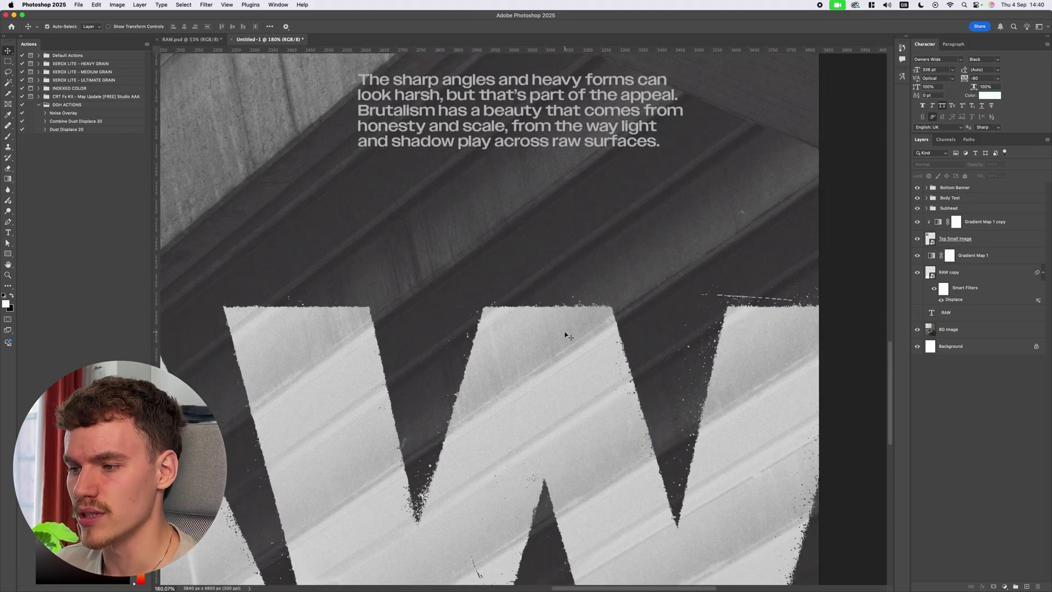
{"action": "key", "text": "super+0"}
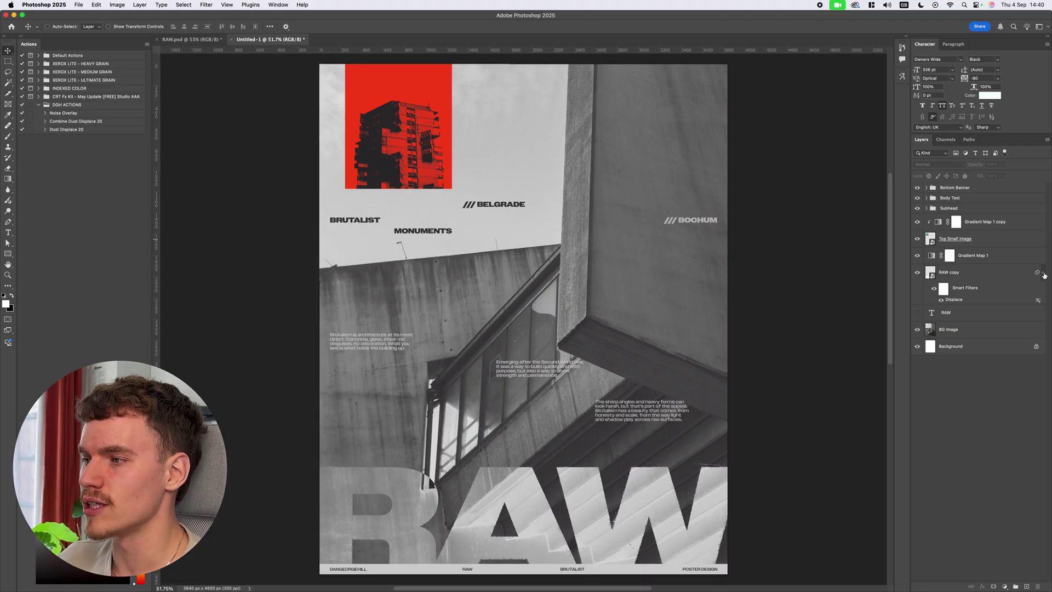
Run the Dust Displace 20 action on the Subhead group and hide the original group
{"action": "left_click", "coordinate": [1043, 273]}
{"action": "left_click", "coordinate": [949, 209]}
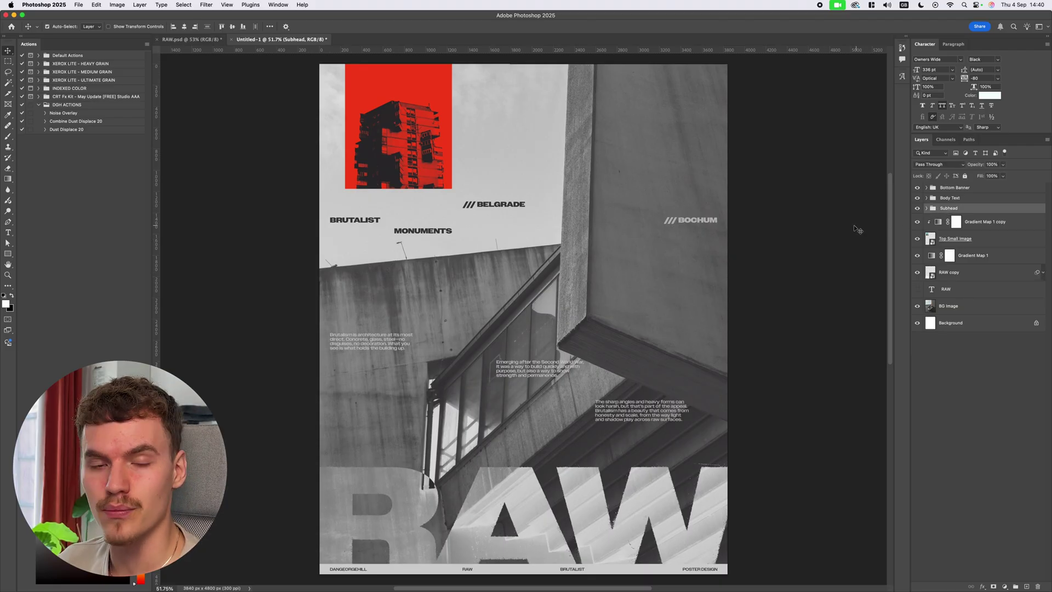
{"action": "left_click", "coordinate": [74, 130]}
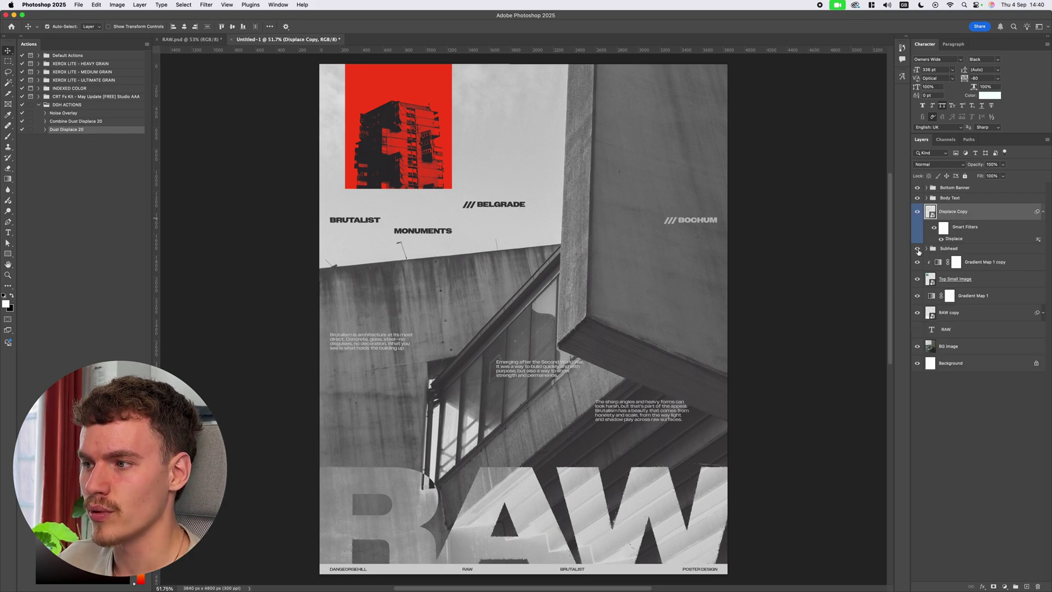
{"action": "scroll", "coordinate": [751, 249], "scroll_direction": "up", "scroll_amount": 5}
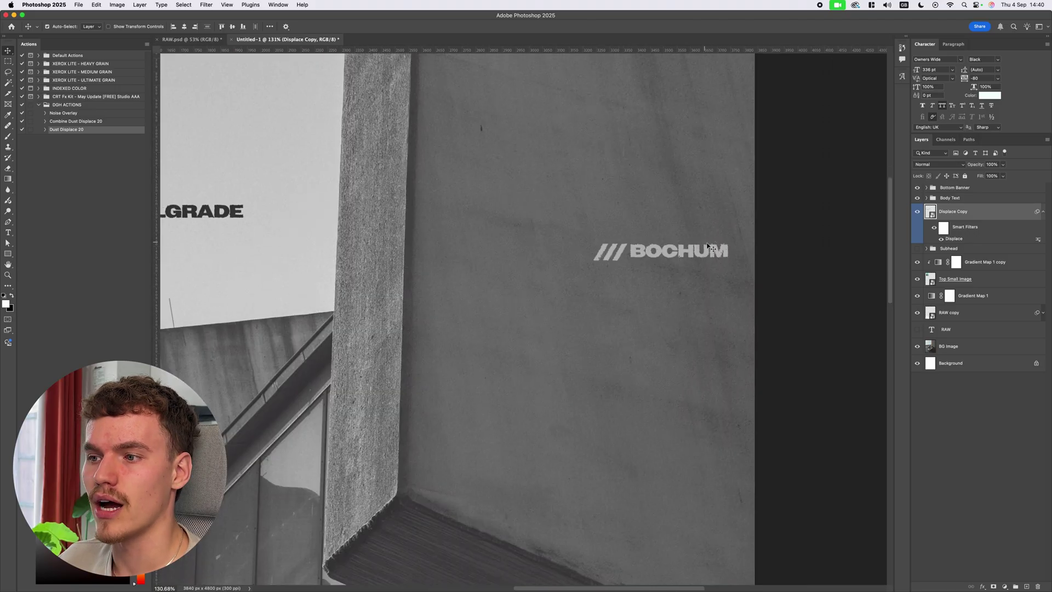
{"action": "scroll", "coordinate": [639, 248], "scroll_direction": "down", "scroll_amount": 4}
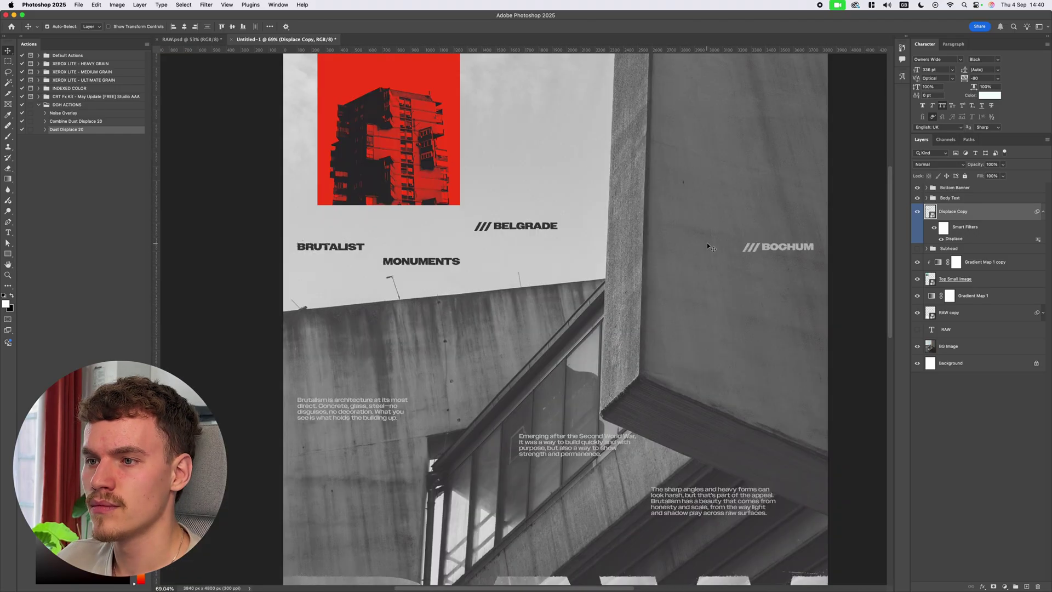
Rename the displaced copy of the subheads as Subhead
{"action": "type", "text": "S"}
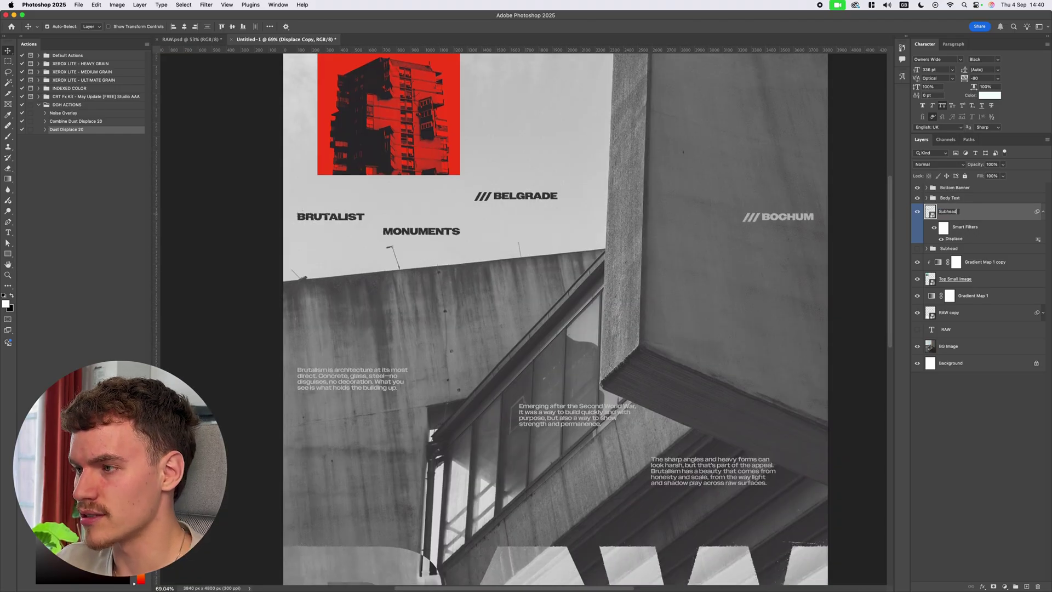
{"action": "type", "text": "ubhead"}
{"action": "key", "text": "Return"}
Run the Dust Displace 20 action on the Body Text group and hide the original group
{"action": "scroll", "coordinate": [733, 256], "scroll_direction": "down", "scroll_amount": 2}
{"action": "left_click", "coordinate": [950, 198]}
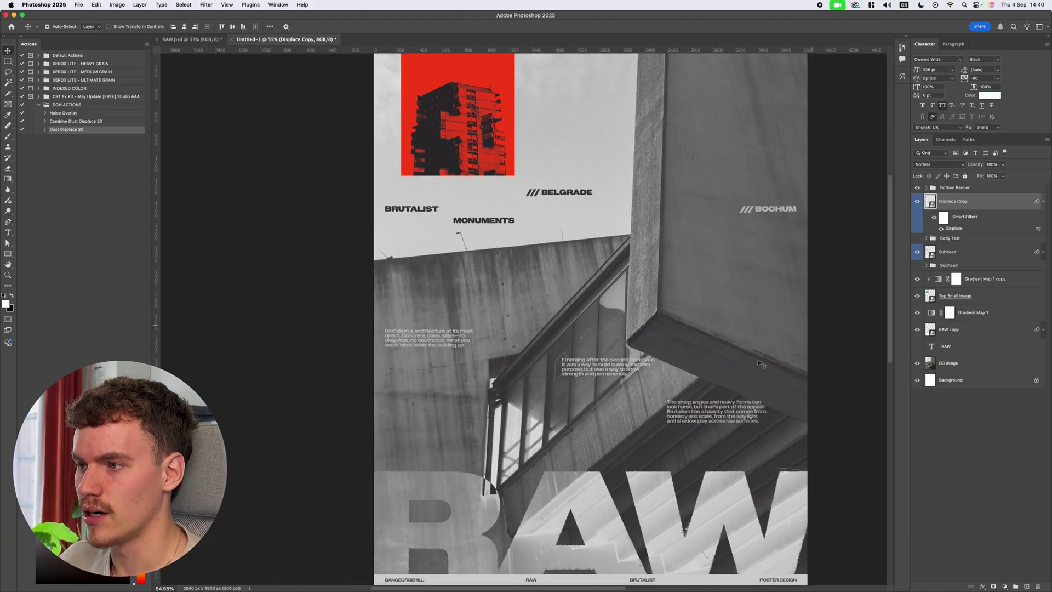
{"action": "scroll", "coordinate": [673, 392], "scroll_direction": "up", "scroll_amount": 10}
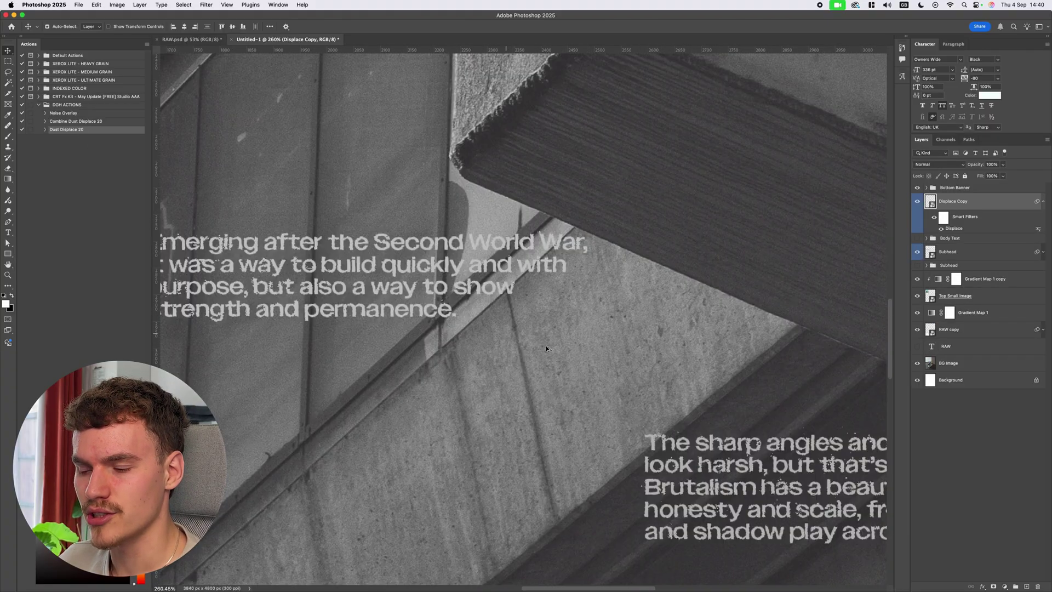
Edit the Displace filter on the displaced Bottom Banner copy and reload its map from the Displacement folder
{"action": "scroll", "coordinate": [546, 345], "scroll_direction": "down", "scroll_amount": 5}
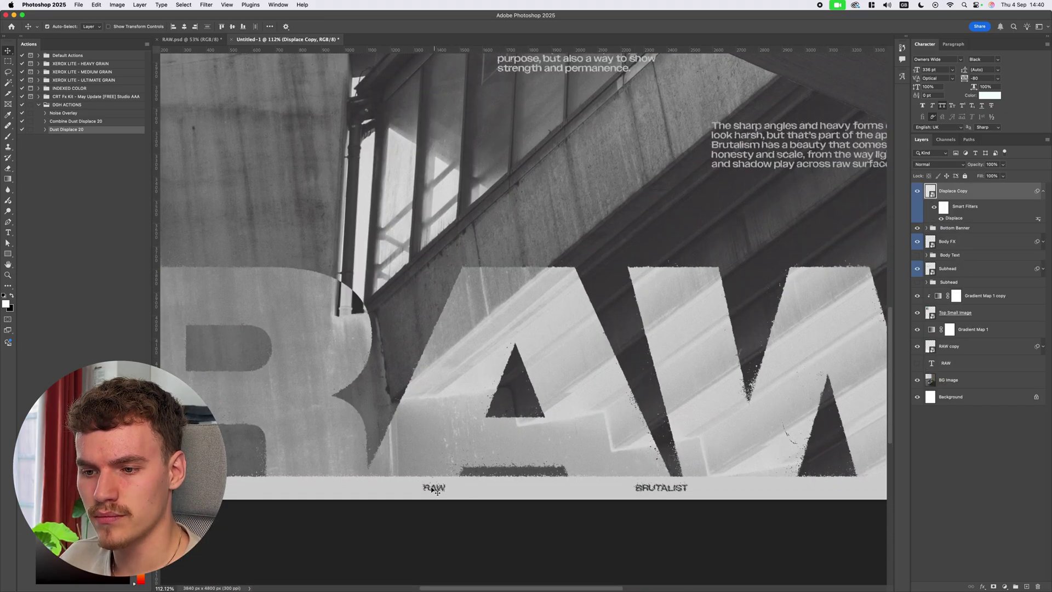
{"action": "scroll", "coordinate": [436, 492], "scroll_direction": "down", "scroll_amount": 3}
{"action": "scroll", "coordinate": [583, 497], "scroll_direction": "up", "scroll_amount": 5}
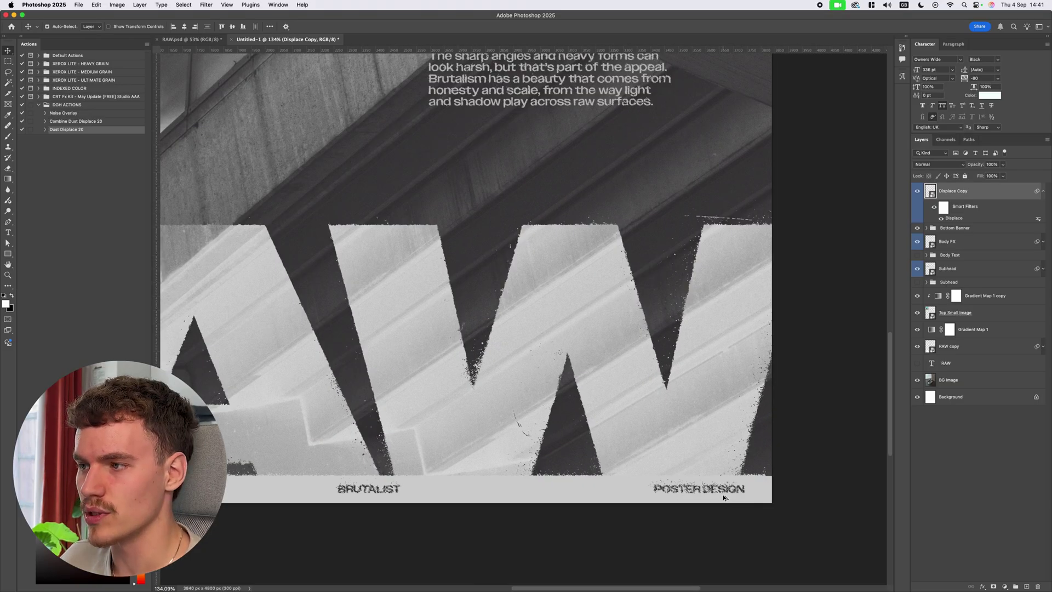
{"action": "scroll", "coordinate": [743, 497], "scroll_direction": "down", "scroll_amount": 3}
{"action": "double_click", "coordinate": [954, 218]}
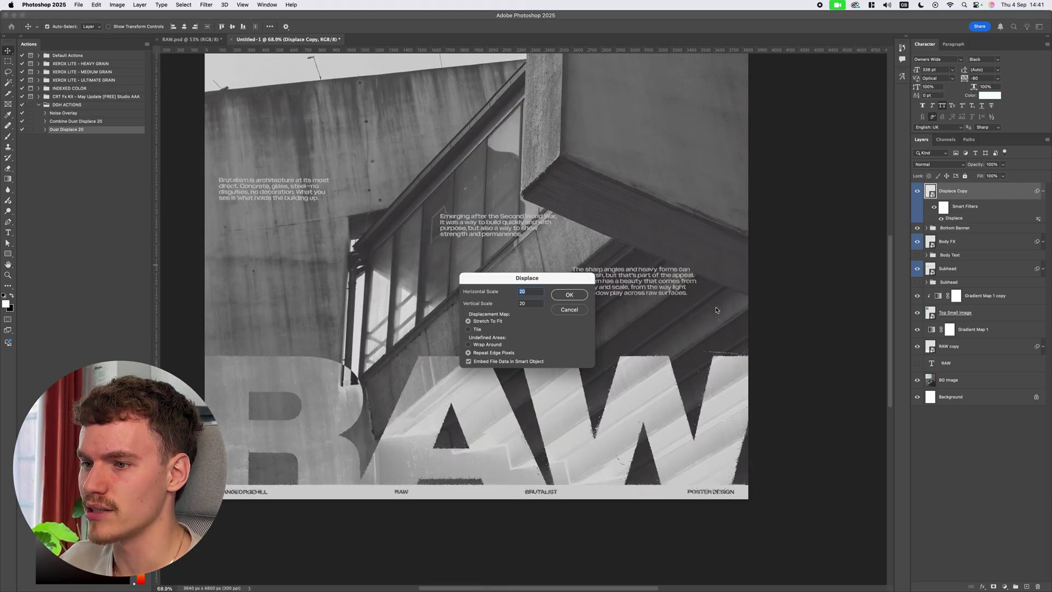
{"action": "key", "text": "Return"}
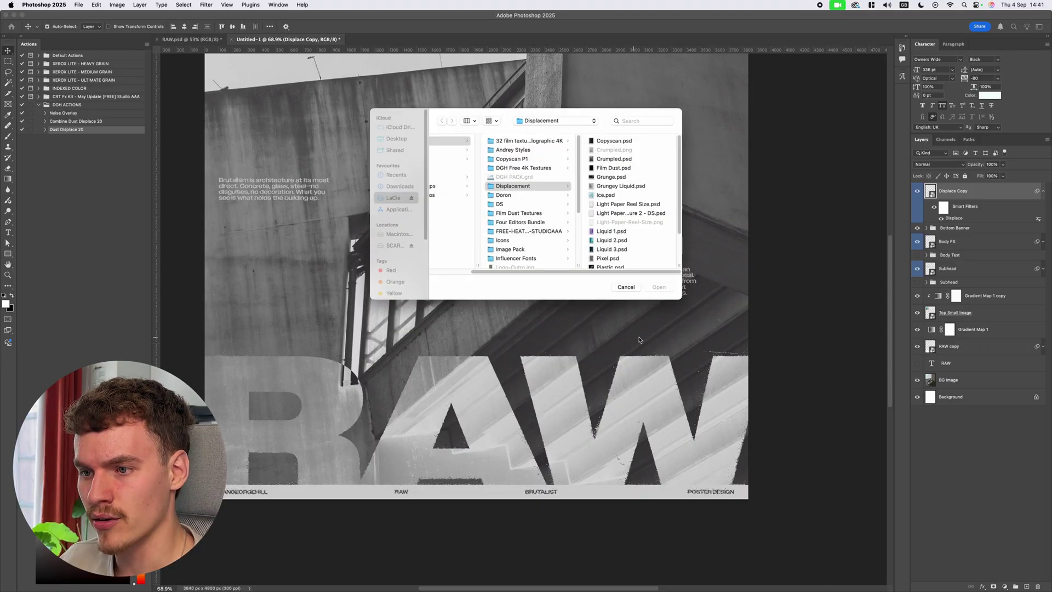
{"action": "left_click", "coordinate": [499, 168]}
{"action": "left_click", "coordinate": [659, 287]}
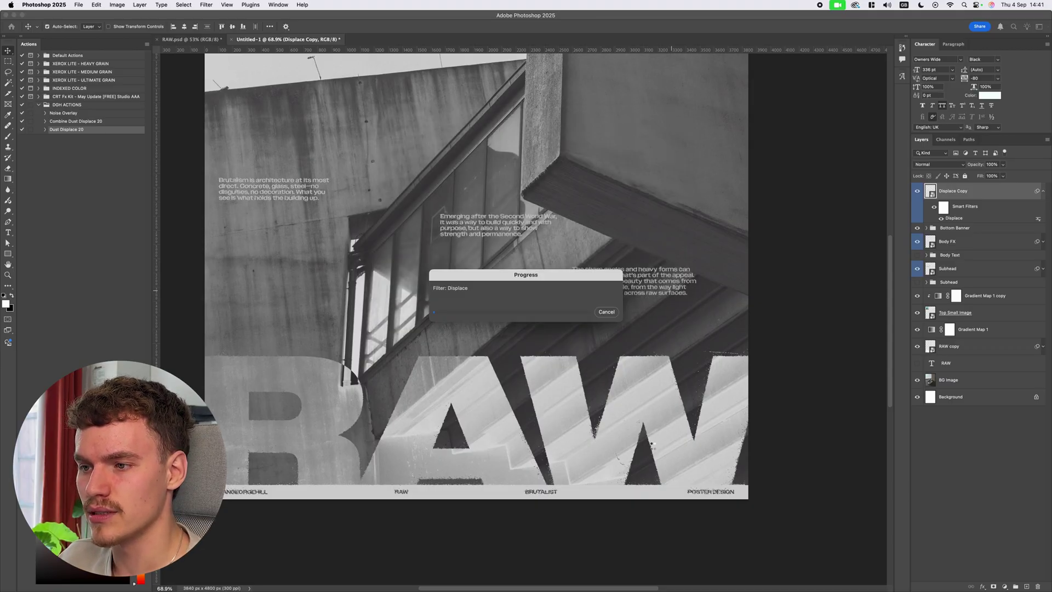
Nudge the displaced banner text right and down to align with the column guides, and hide the guides and the original Bottom Banner group
{"action": "key", "text": "super+l"}
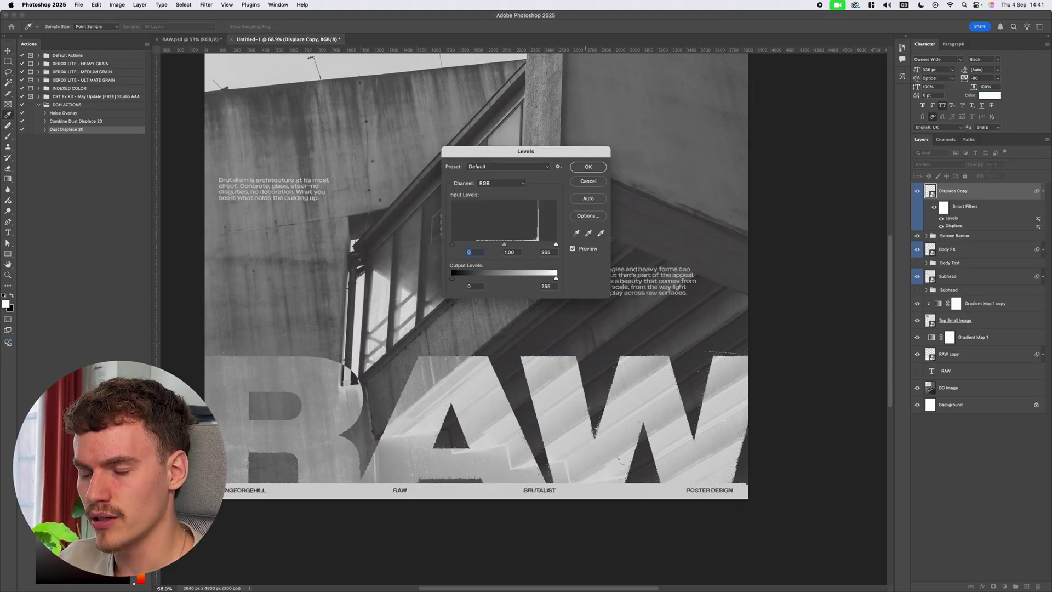
{"action": "key", "text": "Escape"}
{"action": "key", "text": "super+semicolon"}
{"action": "key", "text": "shift+Right"}
{"action": "key", "text": "shift+Down"}
{"action": "key", "text": "Down"}
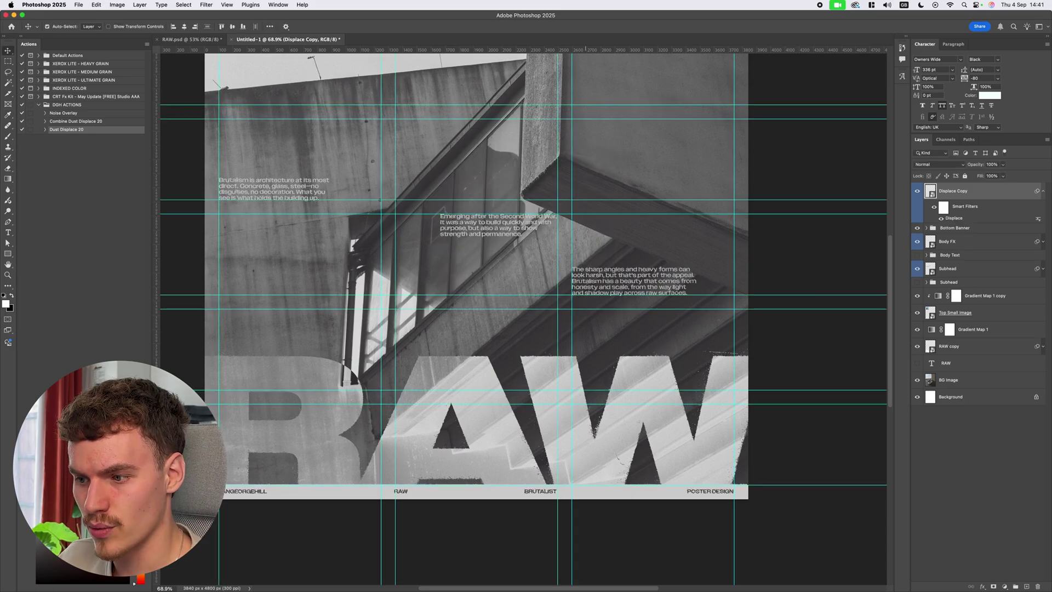
{"action": "key", "text": "Right"}
{"action": "key", "text": "Right"}
{"action": "key", "text": "Down"}
{"action": "key", "text": "Right"}
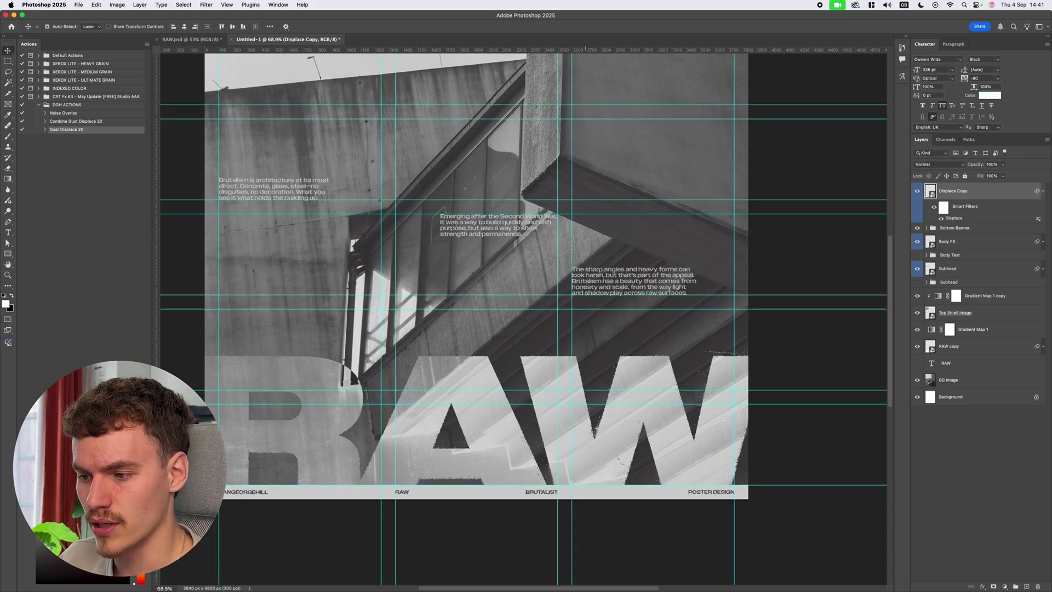
{"action": "key", "text": "super+semicolon"}
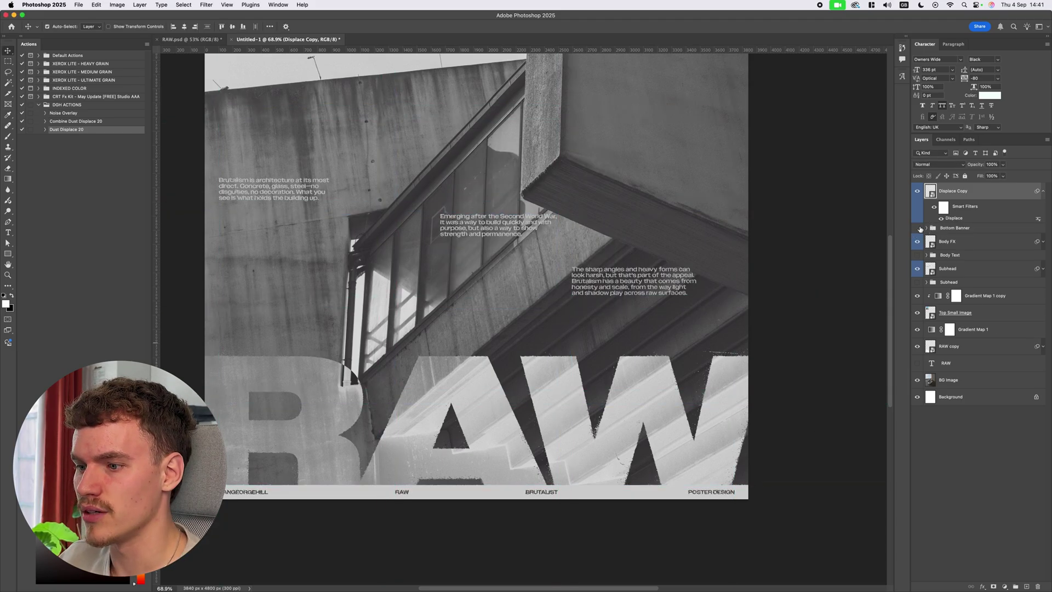
{"action": "key", "text": "super+0"}
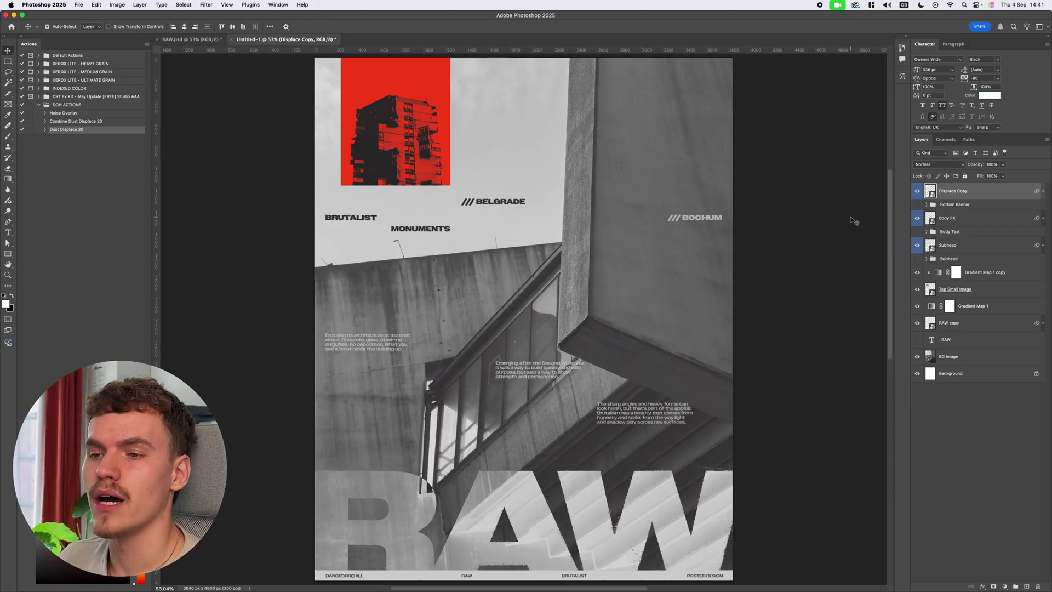
{"action": "left_click", "coordinate": [853, 220]}
Load the outline of the Top Small Image layer as a selection and turn it into a layer mask
{"action": "scroll", "coordinate": [476, 260], "scroll_direction": "up", "scroll_amount": 5}
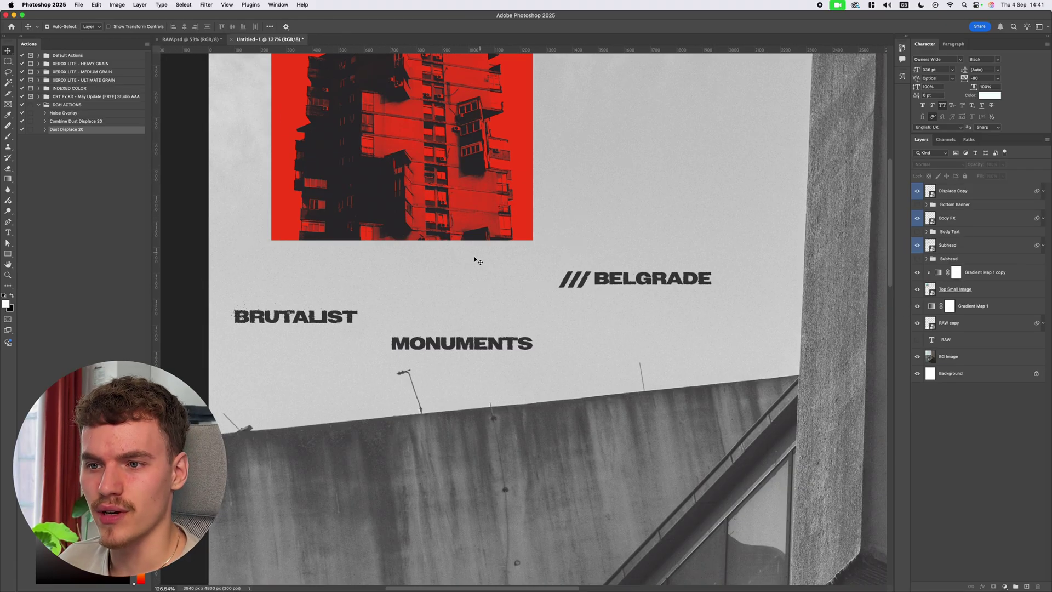
{"action": "scroll", "coordinate": [476, 261], "scroll_direction": "up", "scroll_amount": 3}
{"action": "scroll", "coordinate": [665, 317], "scroll_direction": "up", "scroll_amount": 3}
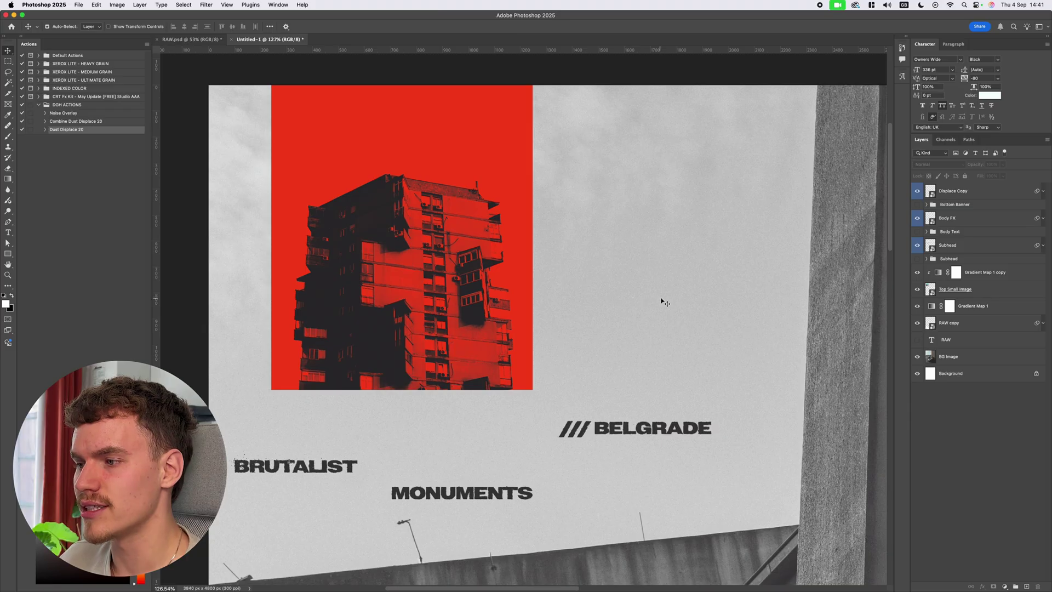
{"action": "scroll", "coordinate": [665, 302], "scroll_direction": "down", "scroll_amount": 2}
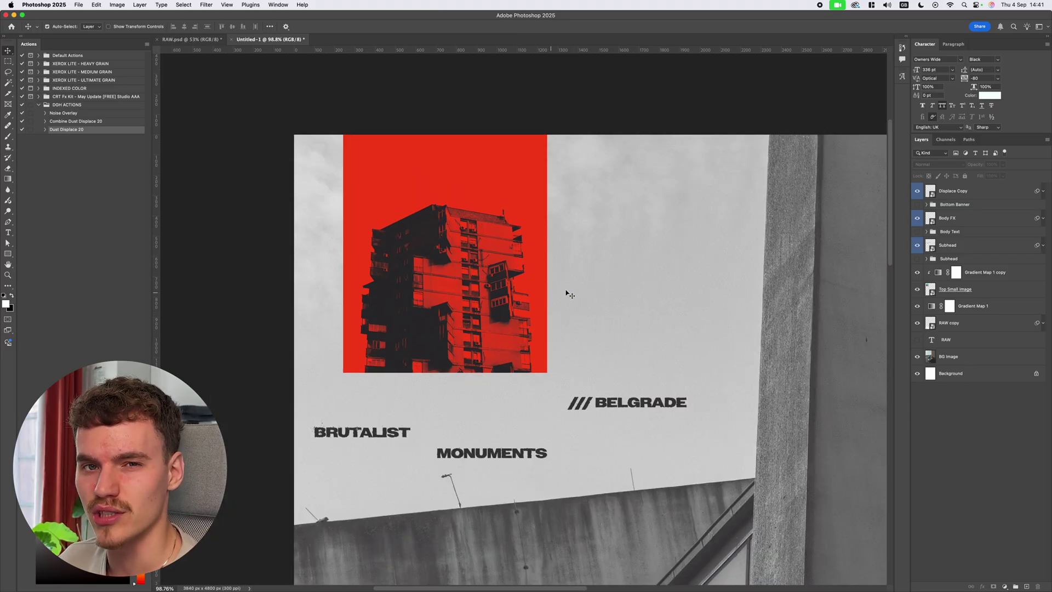
{"action": "left_click", "coordinate": [932, 287]}
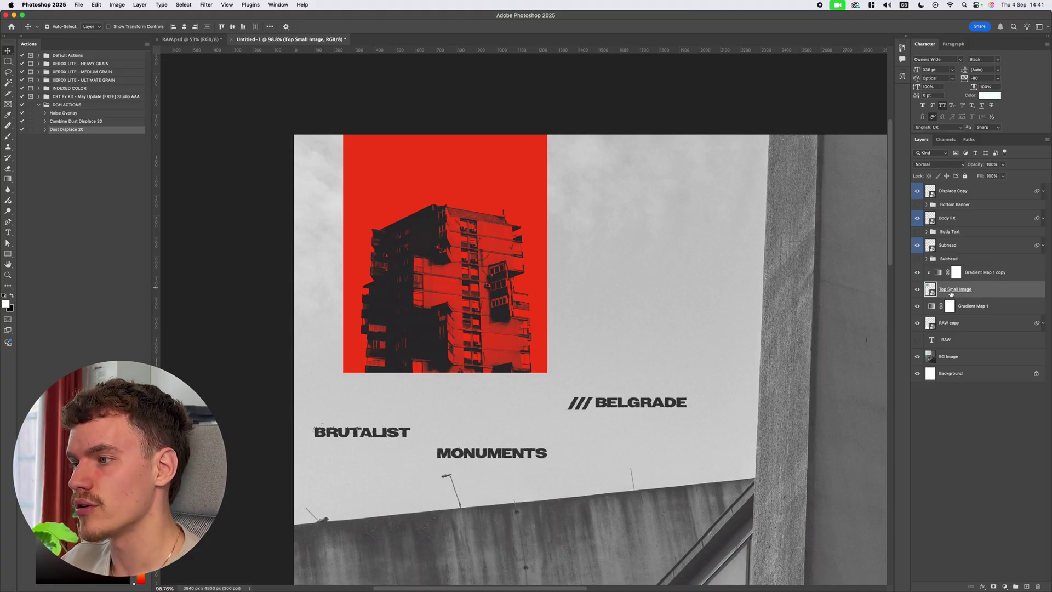
{"action": "left_click", "coordinate": [931, 290], "text": "super"}
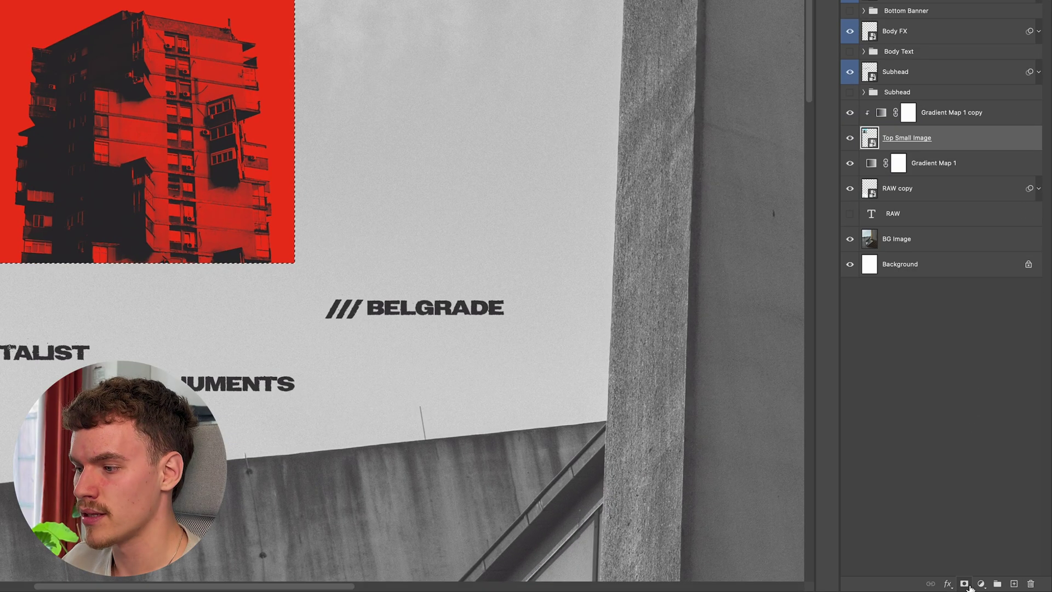
{"action": "left_click", "coordinate": [993, 586]}
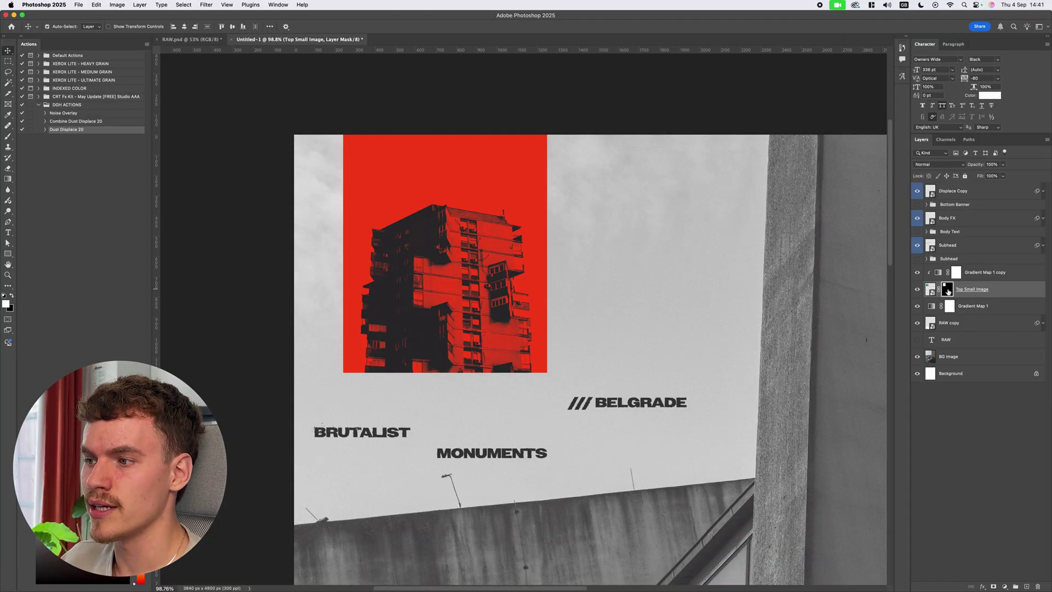
Apply the Stylize Diffuse filter in Normal mode to the Top Small Image layer mask
{"action": "left_click", "coordinate": [227, 6]}
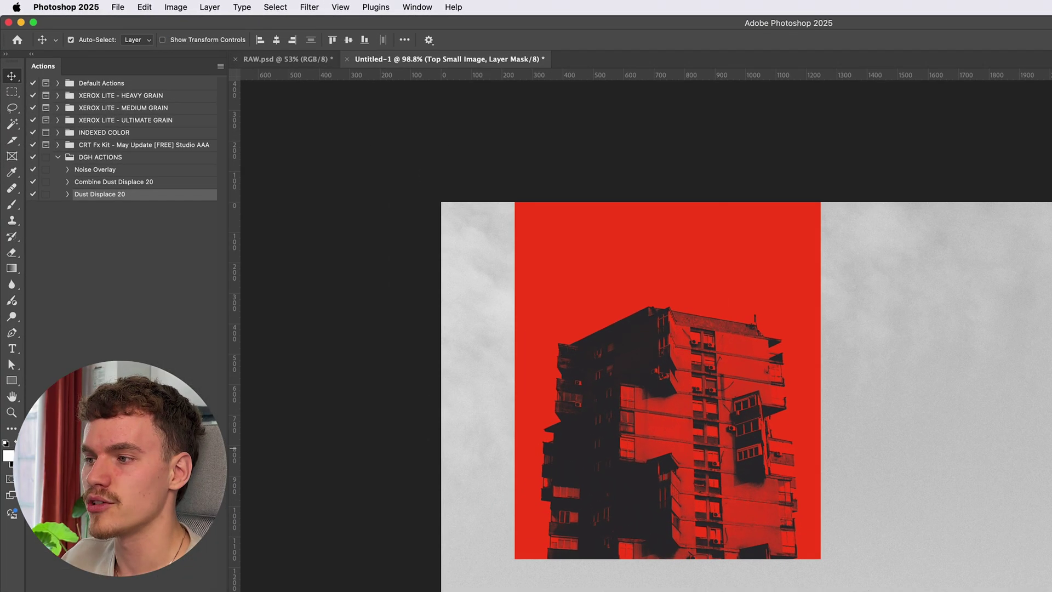
{"action": "left_click", "coordinate": [309, 6]}
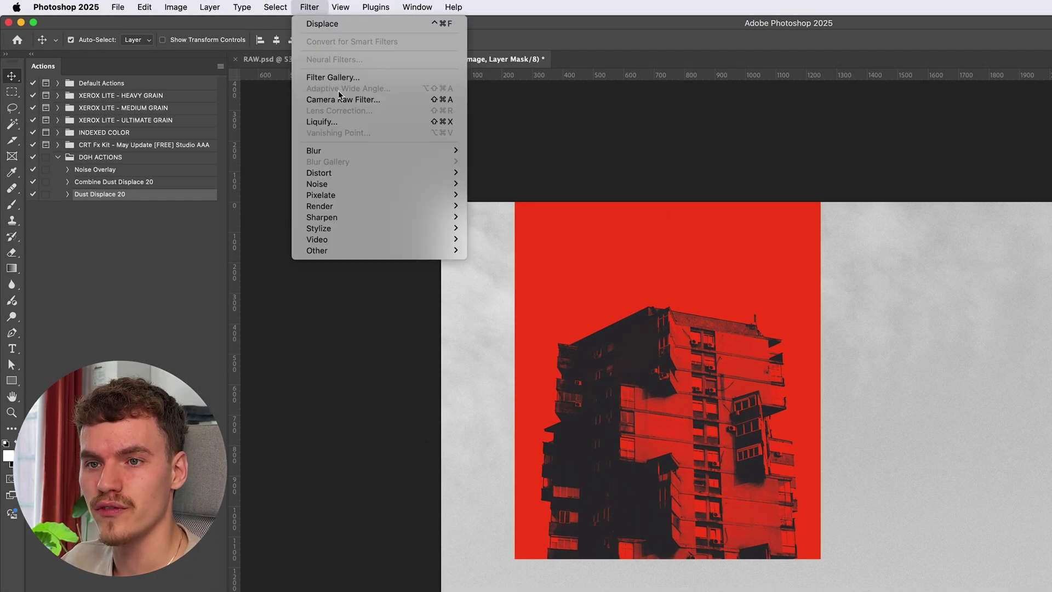
{"action": "mouse_move", "coordinate": [361, 231]}
{"action": "left_click", "coordinate": [493, 229]}
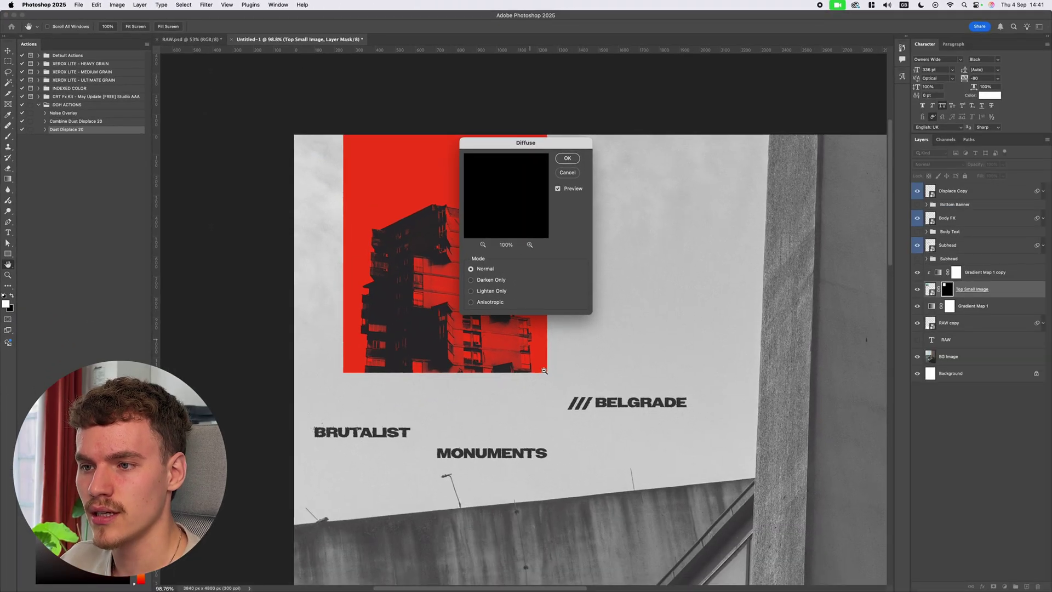
{"action": "scroll", "coordinate": [444, 362], "scroll_direction": "up", "scroll_amount": 5}
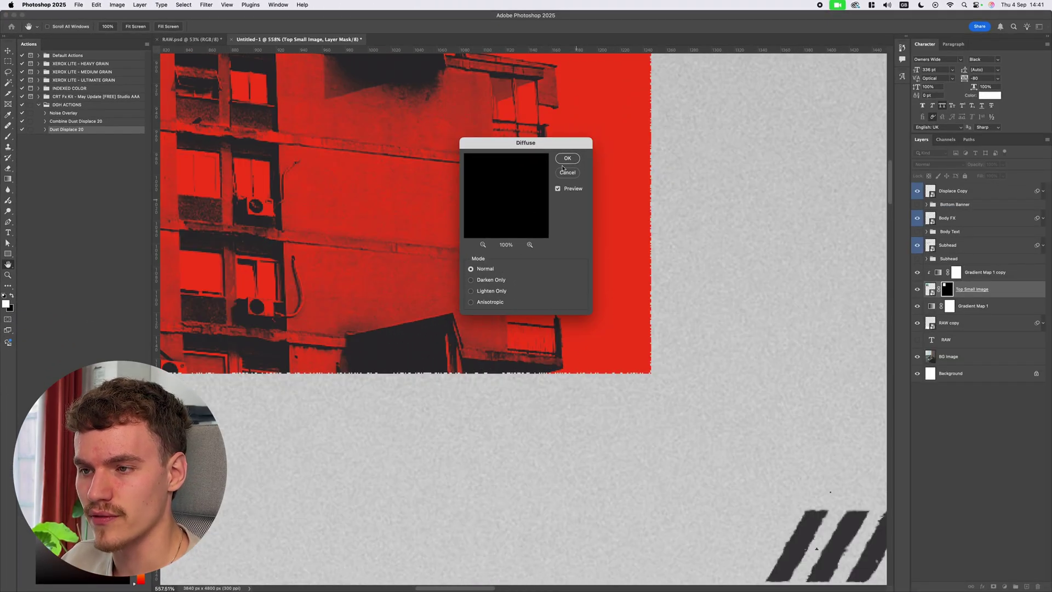
{"action": "left_click", "coordinate": [564, 160]}
{"action": "scroll", "coordinate": [649, 294], "scroll_direction": "down", "scroll_amount": 5}
Repeat the Diffuse filter on the Top Small Image mask and inspect the edges of the red image
{"action": "left_click", "coordinate": [206, 5]}
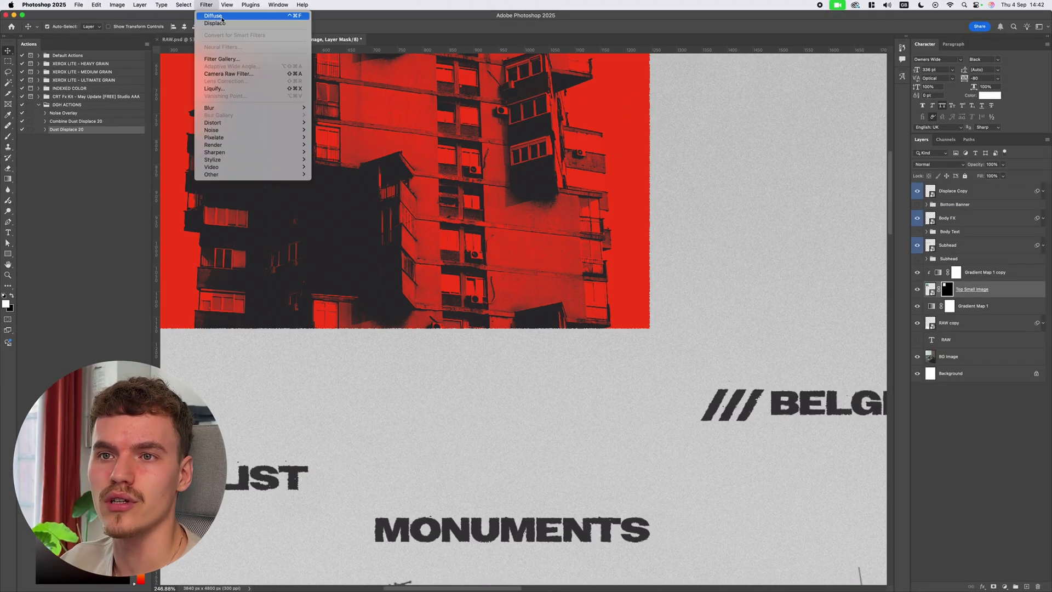
{"action": "left_click", "coordinate": [221, 17]}
{"action": "scroll", "coordinate": [650, 320], "scroll_direction": "down", "scroll_amount": 5}
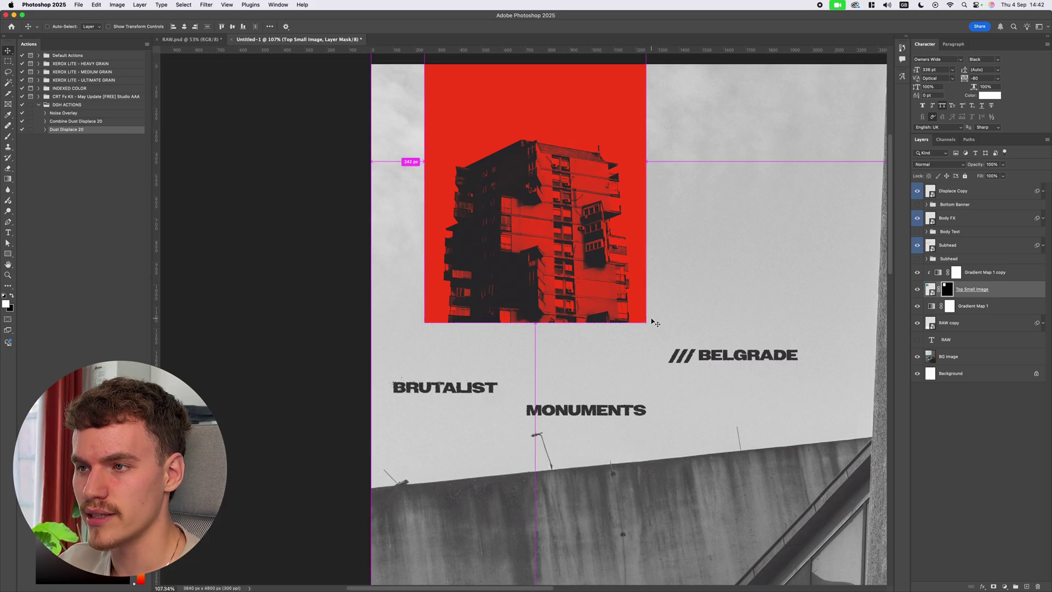
{"action": "scroll", "coordinate": [652, 321], "scroll_direction": "up", "scroll_amount": 5}
{"action": "scroll", "coordinate": [629, 357], "scroll_direction": "down", "scroll_amount": 2}
{"action": "scroll", "coordinate": [629, 357], "scroll_direction": "up", "scroll_amount": 3}
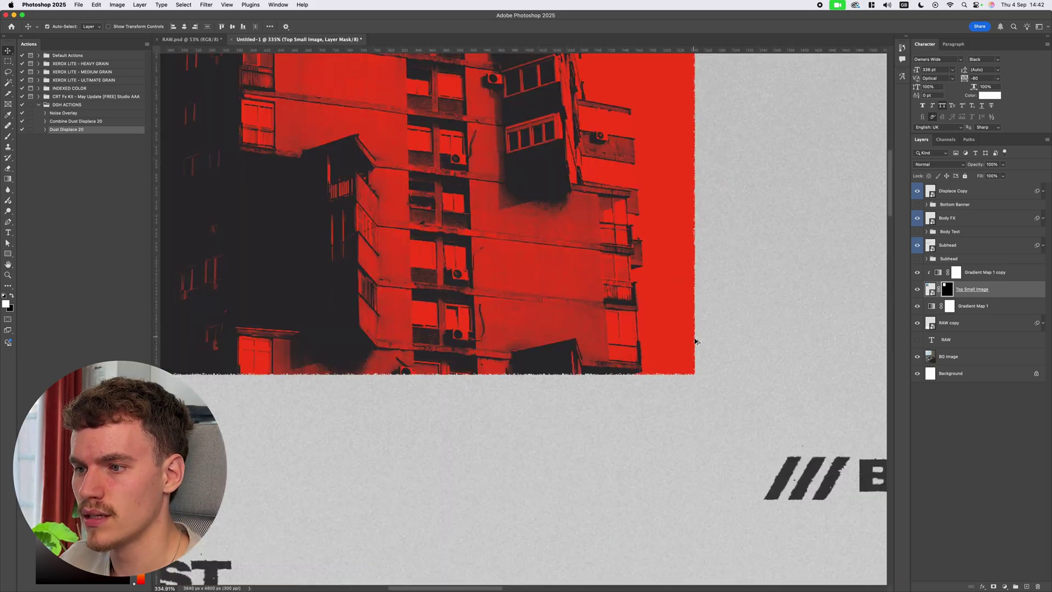
{"action": "key", "text": "super+0"}
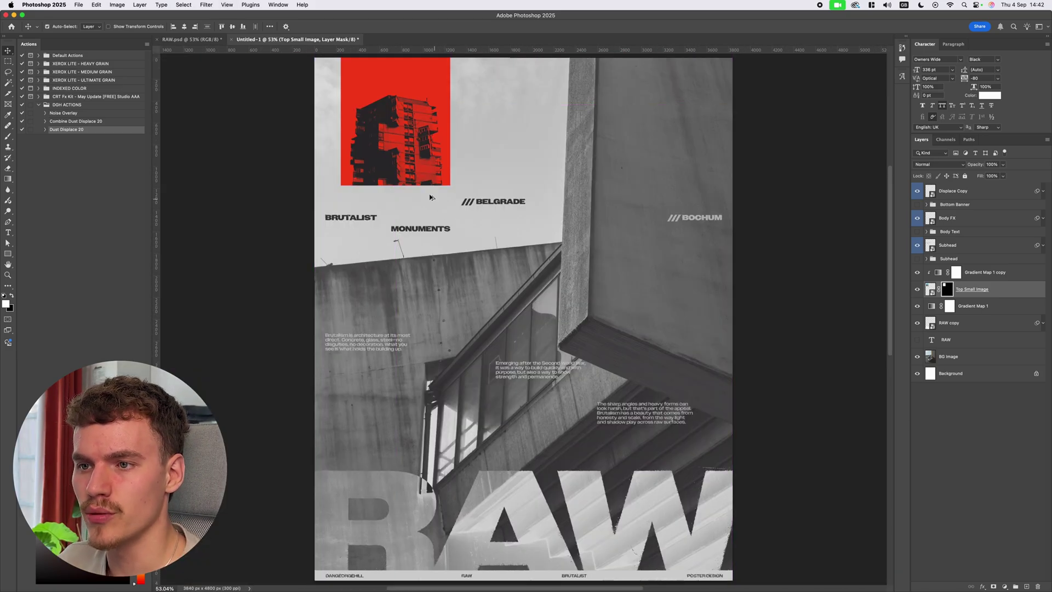
{"action": "scroll", "coordinate": [698, 209], "scroll_direction": "down", "scroll_amount": 2}
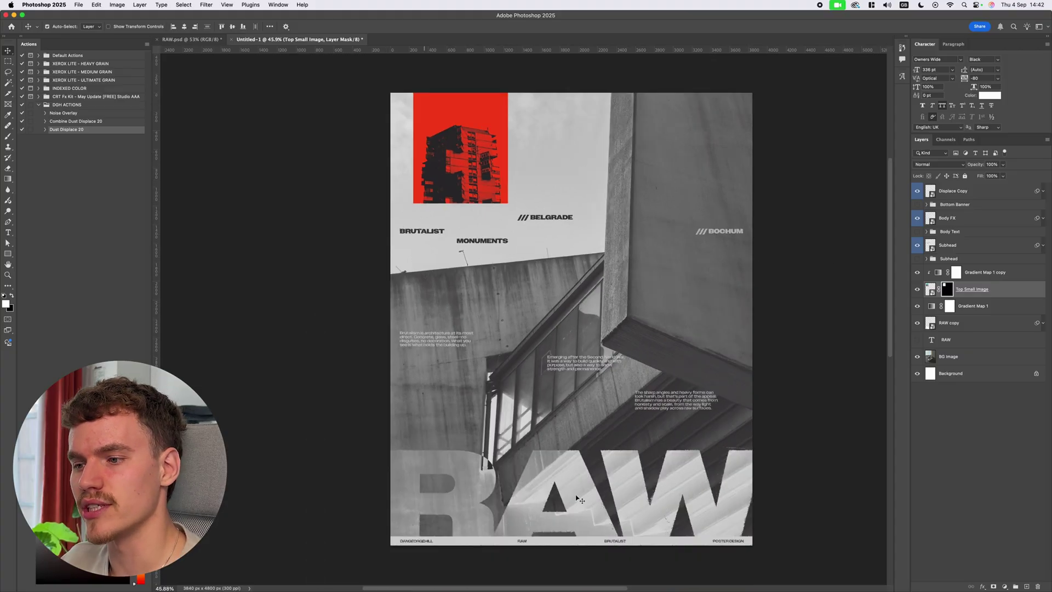
Place BLKMARKET_COPYSCAN_6.jpg above all layers and scale it to 53.57% so it covers the whole poster
{"action": "left_click", "coordinate": [838, 403]}
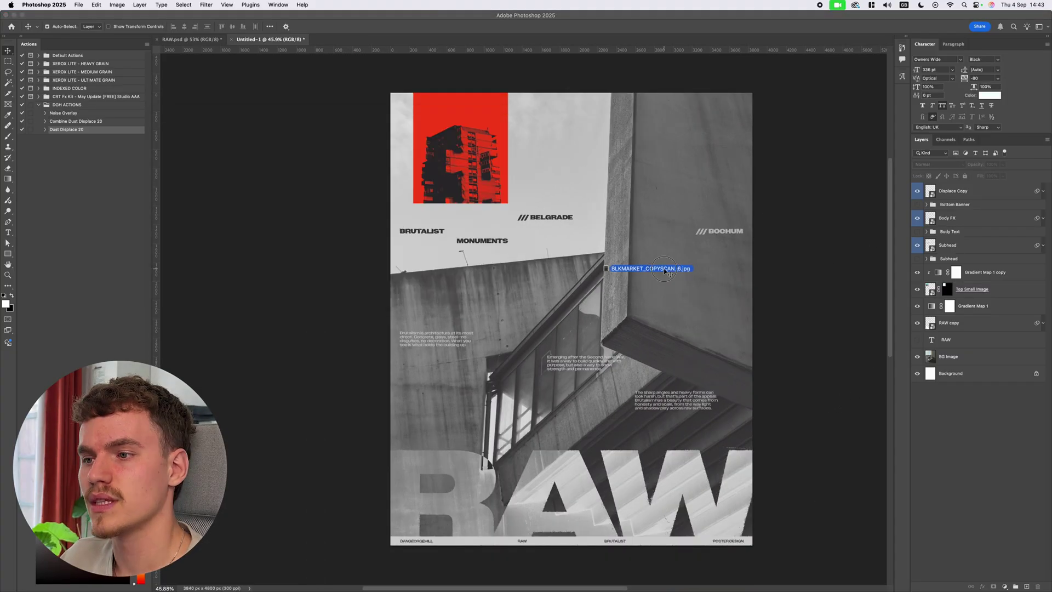
{"action": "left_click_drag", "start_coordinate": [665, 273], "coordinate": [666, 274]}
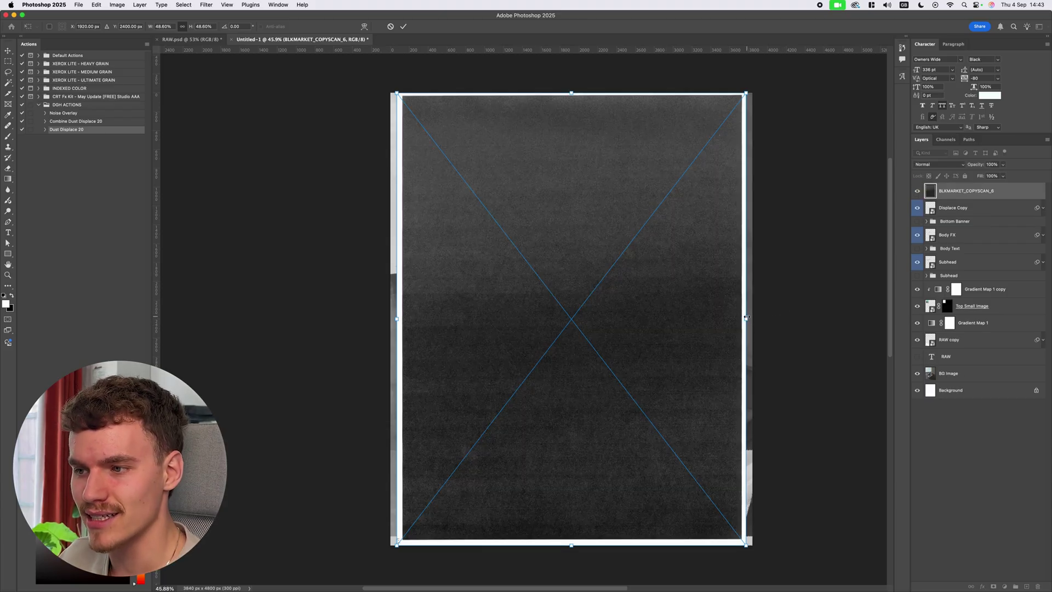
{"action": "left_click_drag", "start_coordinate": [748, 318], "coordinate": [763, 319]}
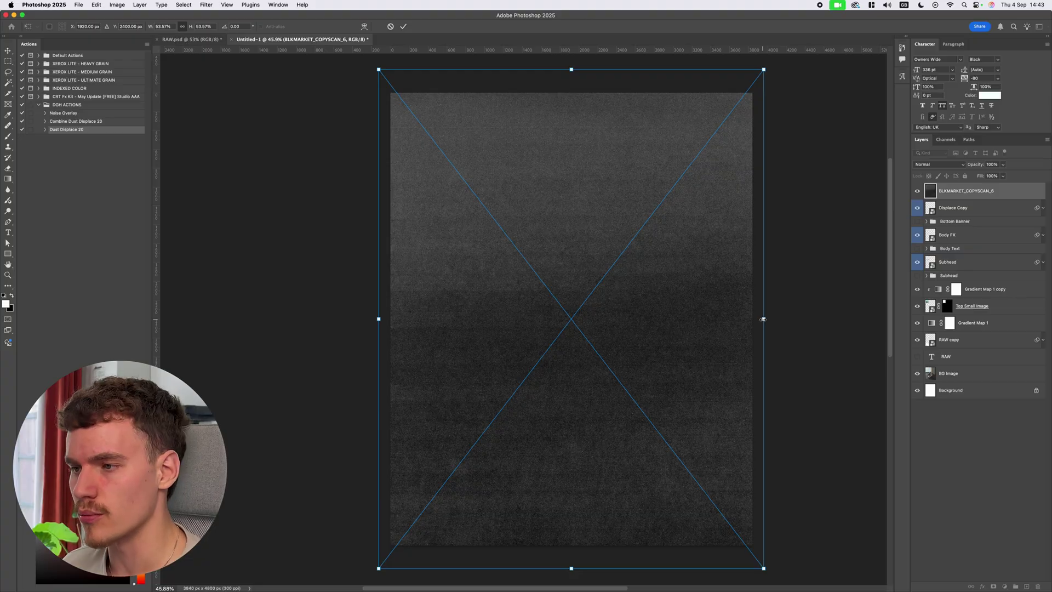
{"action": "key", "text": "Return"}
{"action": "scroll", "coordinate": [805, 238], "scroll_direction": "down", "scroll_amount": 3}
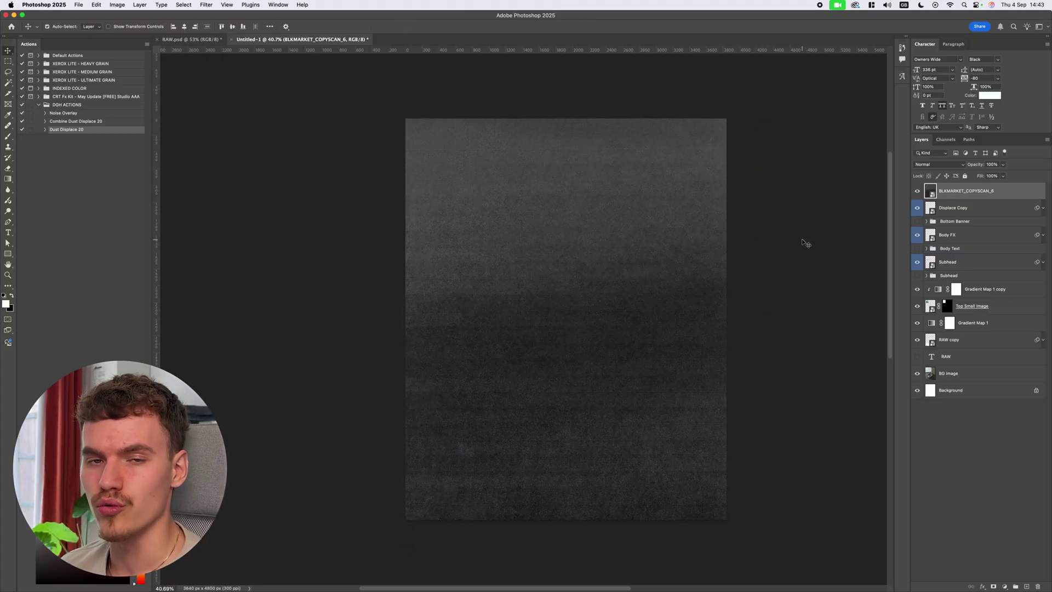
Set the copy scan texture layer's blend mode to Overlay and its opacity to 60%
{"action": "left_click", "coordinate": [939, 165]}
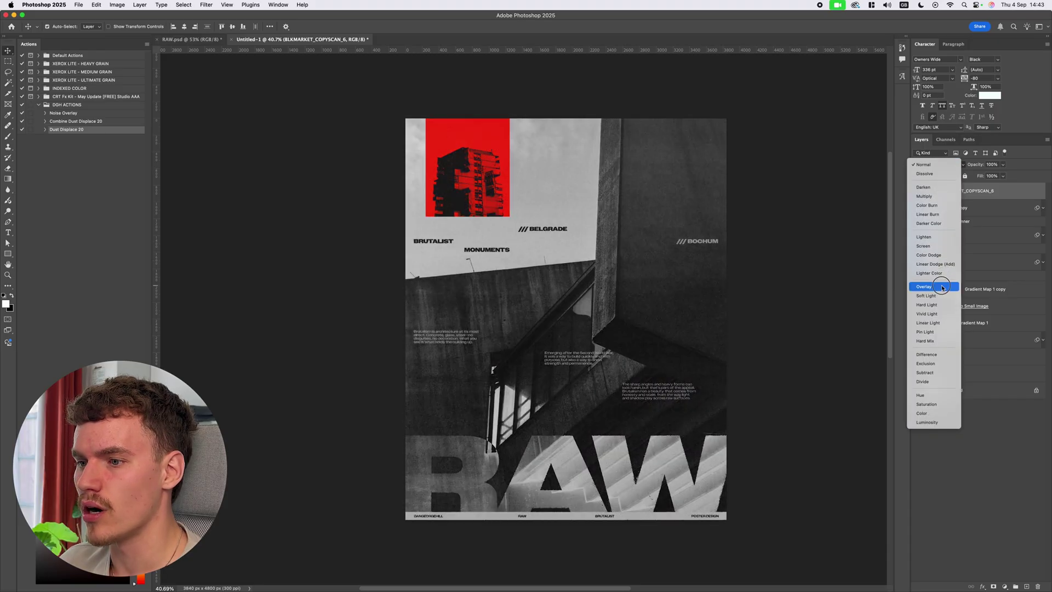
{"action": "left_click", "coordinate": [941, 287]}
{"action": "scroll", "coordinate": [777, 282], "scroll_direction": "down", "scroll_amount": 2}
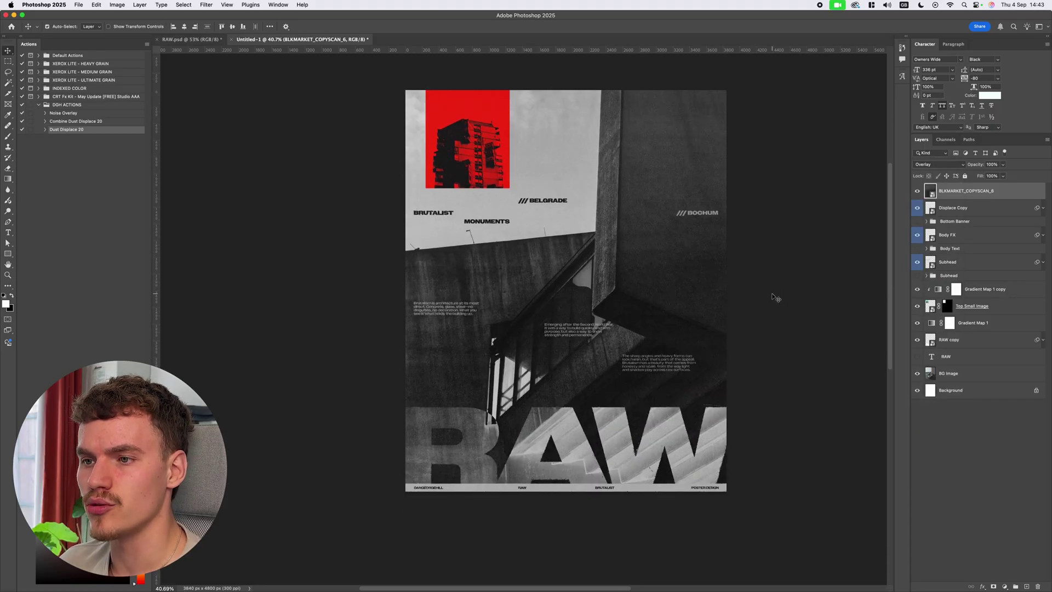
{"action": "scroll", "coordinate": [774, 296], "scroll_direction": "right", "scroll_amount": 2}
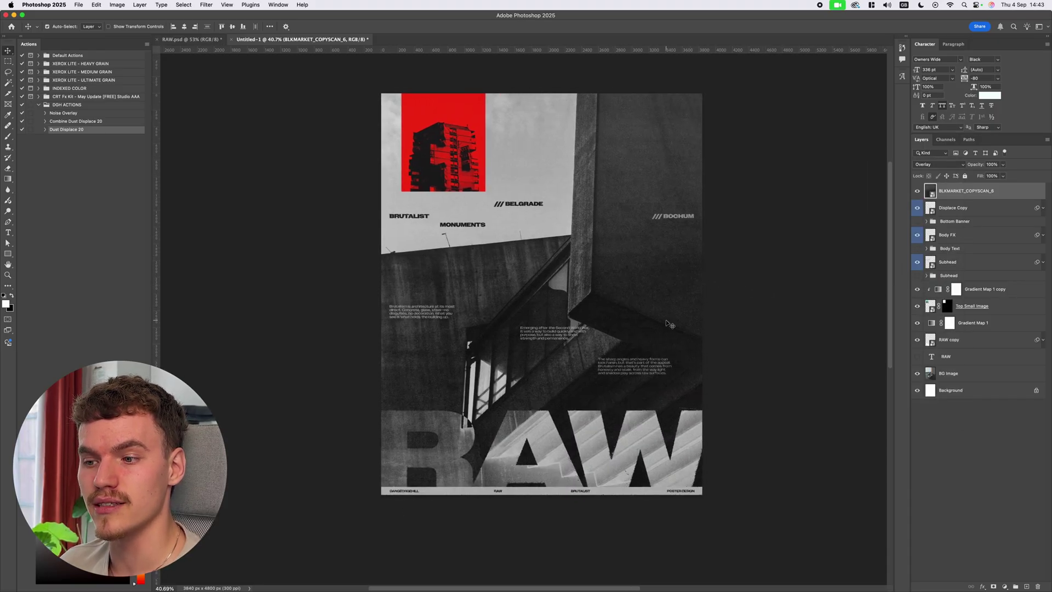
{"action": "left_click", "coordinate": [986, 164]}
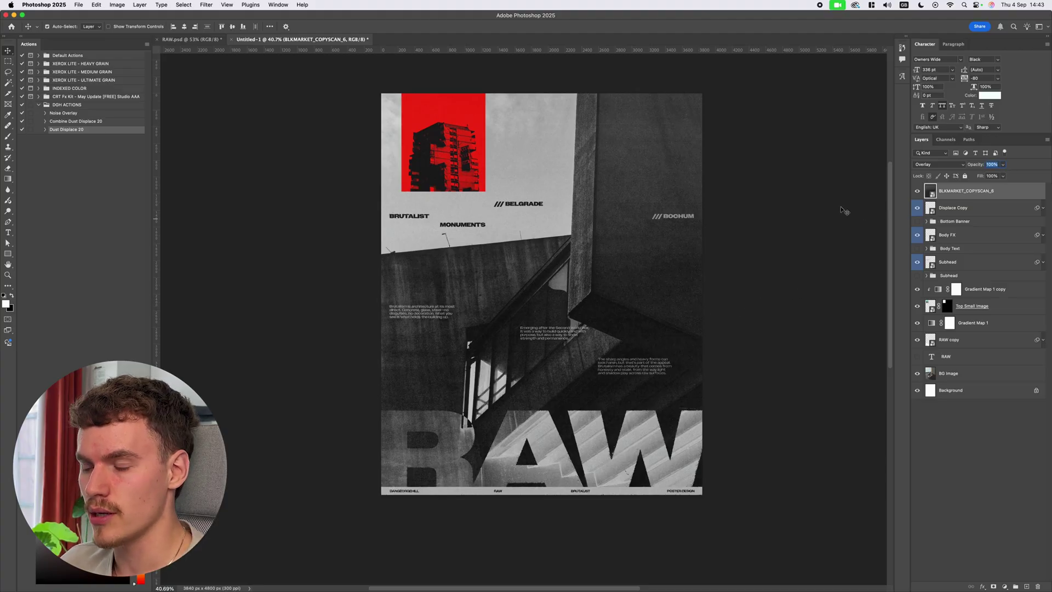
{"action": "type", "text": "60"}
Apply Levels to the BLKMARKET_COPYSCAN_6 texture with input values 12, 1.39 and 202
{"action": "scroll", "coordinate": [695, 243], "scroll_direction": "up", "scroll_amount": 2}
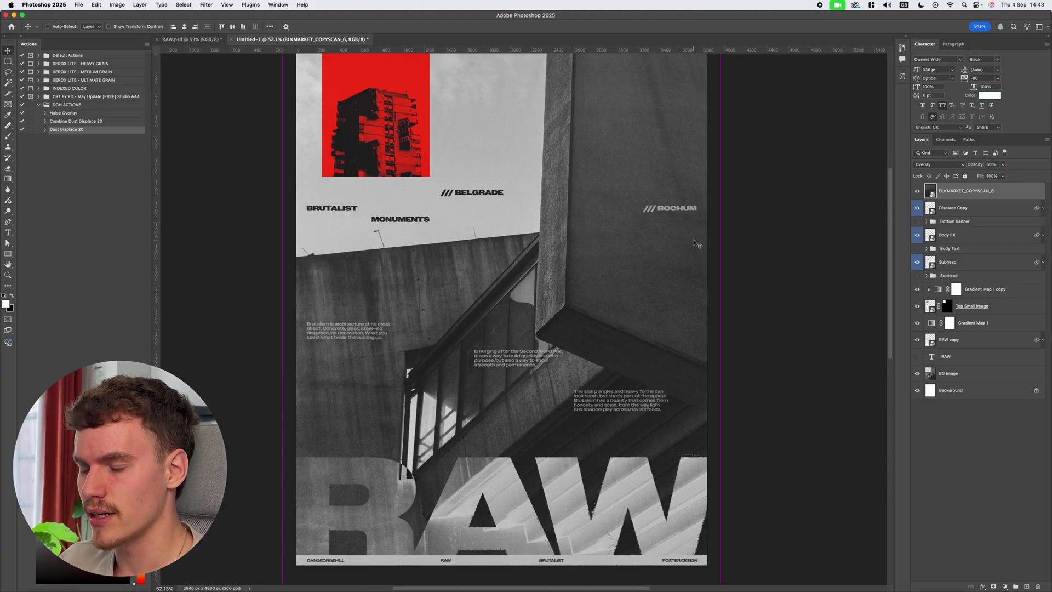
{"action": "key", "text": "super+l"}
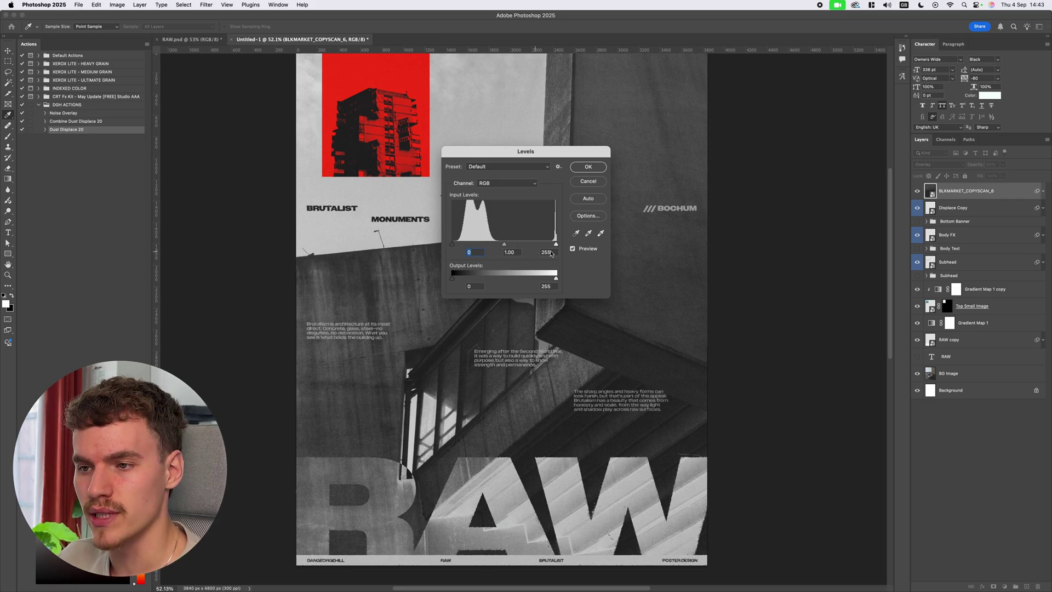
{"action": "left_click_drag", "start_coordinate": [556, 244], "coordinate": [534, 245]}
{"action": "scroll", "coordinate": [418, 418], "scroll_direction": "up", "scroll_amount": 10}
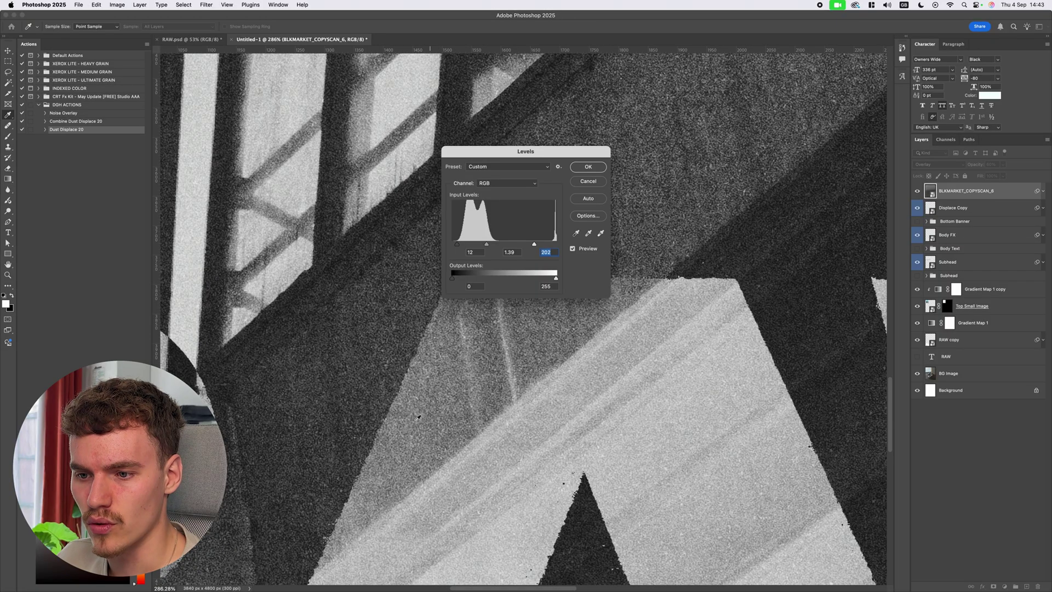
{"action": "scroll", "coordinate": [418, 417], "scroll_direction": "down", "scroll_amount": 6}
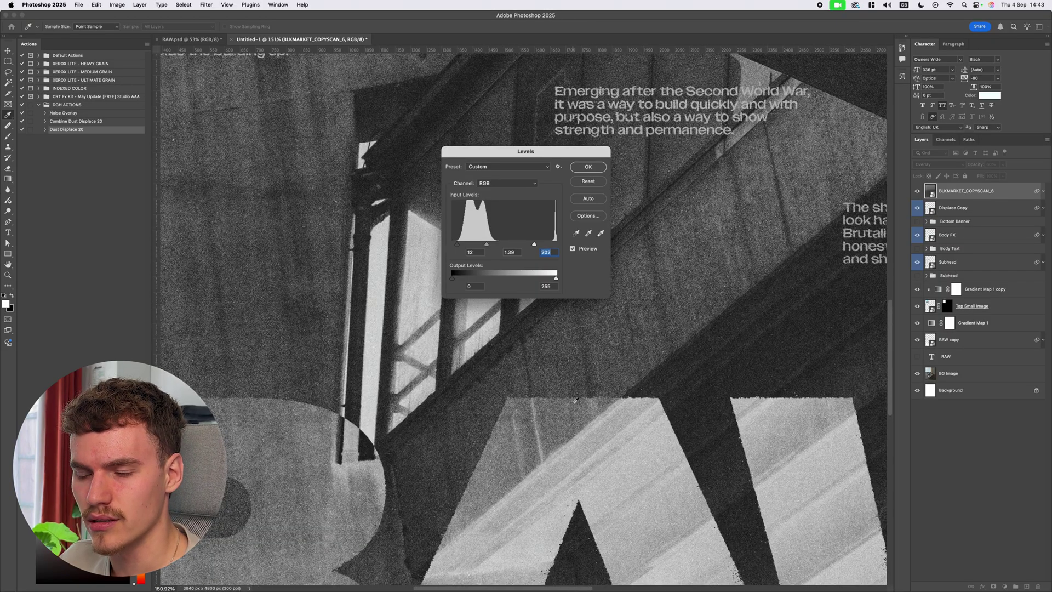
{"action": "scroll", "coordinate": [576, 400], "scroll_direction": "down", "scroll_amount": 6}
{"action": "key", "text": "Return"}
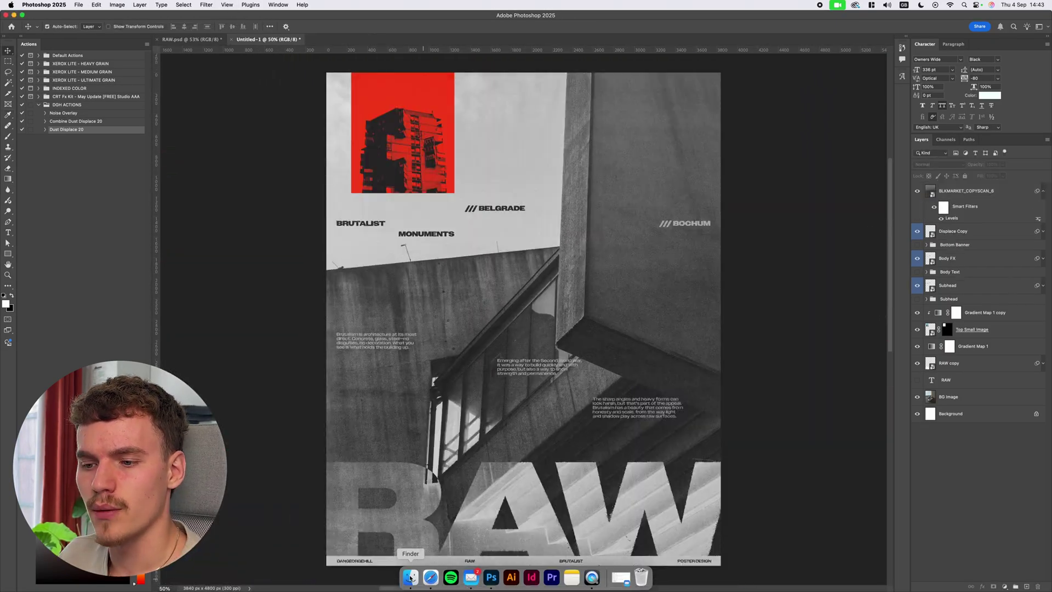
Place BLKMARKET_COPYSCAN_2 above all layers so it covers the poster, and set it to Lighten blending at 30% opacity
{"action": "key", "text": "super+Tab"}
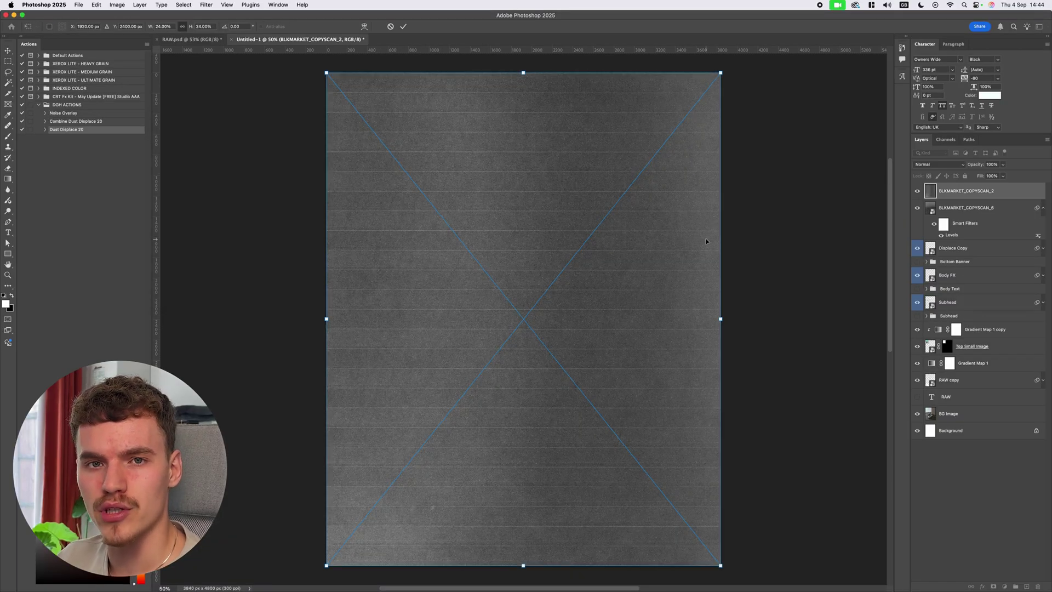
{"action": "key", "text": "Return"}
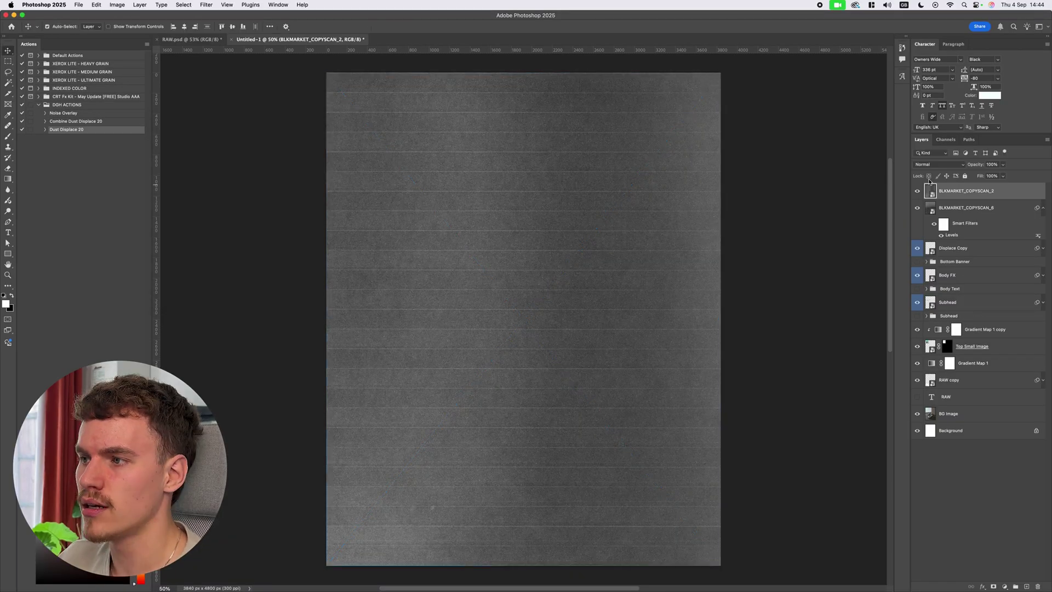
{"action": "left_click", "coordinate": [938, 164]}
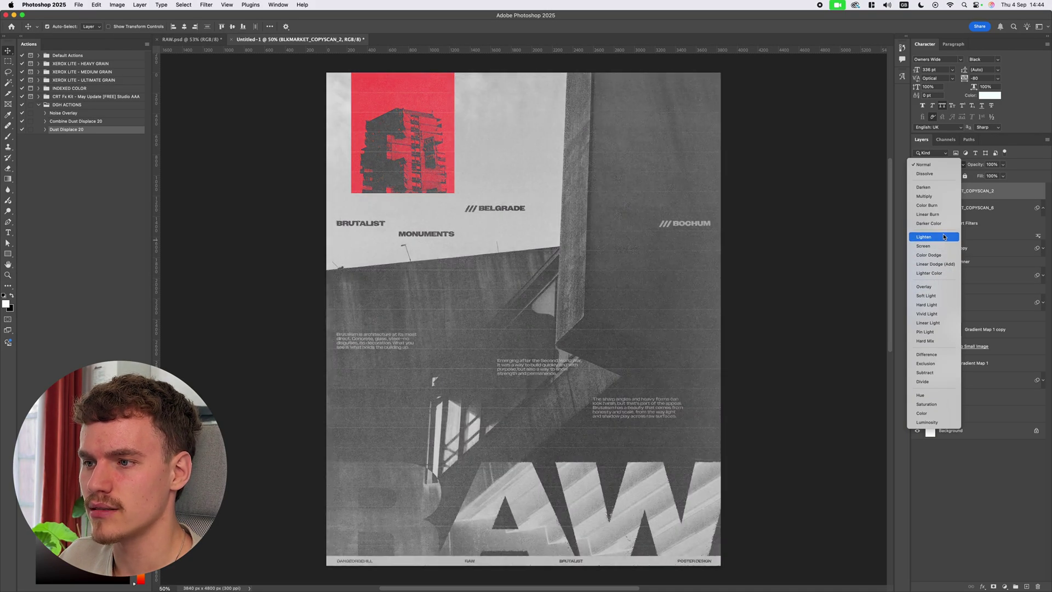
{"action": "left_click", "coordinate": [944, 237]}
{"action": "left_click", "coordinate": [1003, 165]}
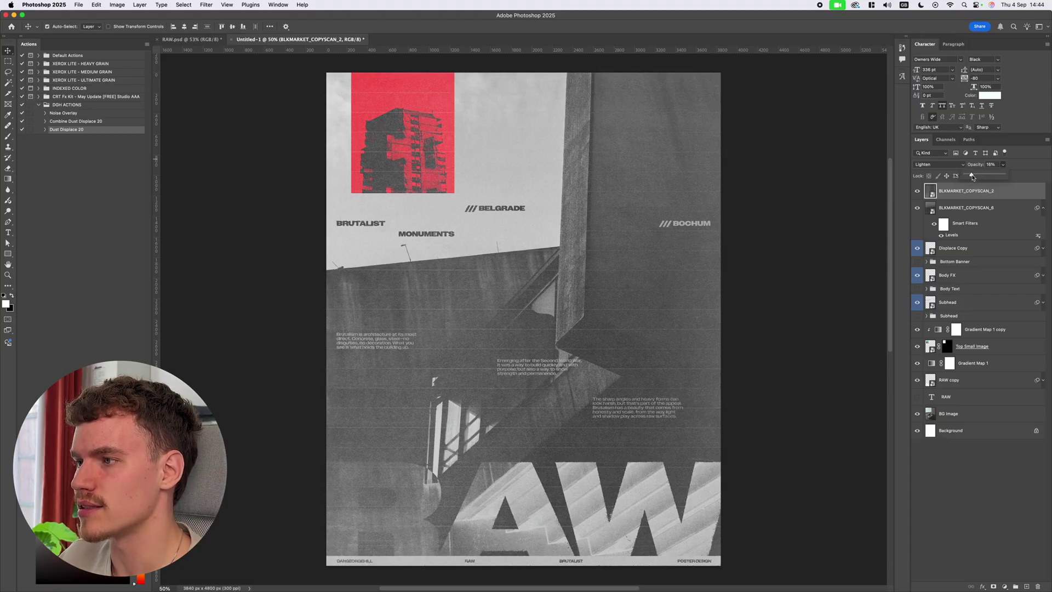
{"action": "left_click", "coordinate": [971, 177]}
{"action": "left_click", "coordinate": [986, 164]}
{"action": "type", "text": "30"}
{"action": "key", "text": "Return"}
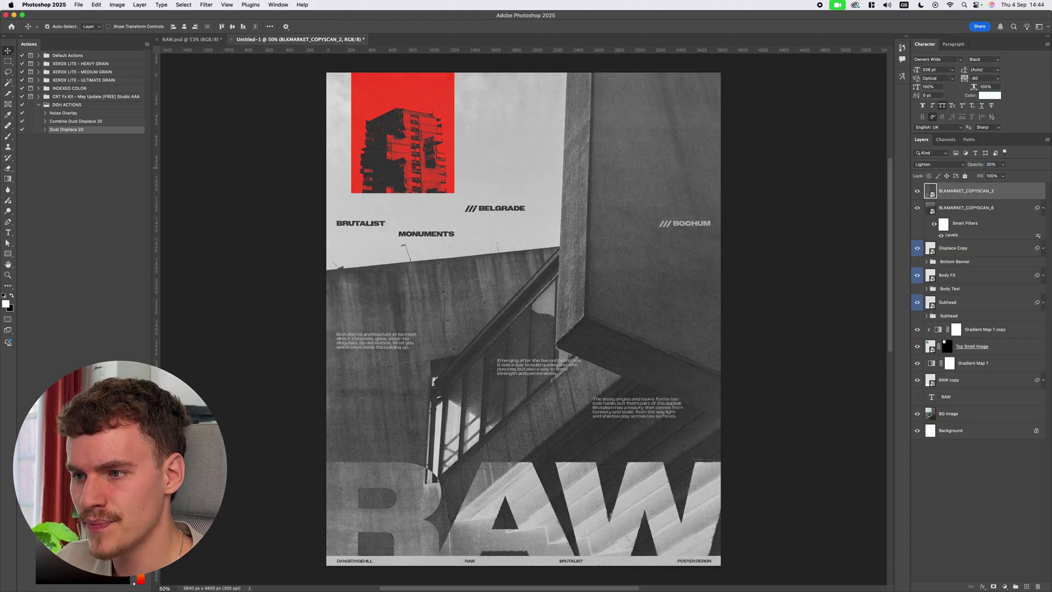
Compare the poster with and without the BLKMARKET_COPYSCAN_2 texture and set its opacity to 25%, keeping the Lighten blend mode
{"action": "scroll", "coordinate": [502, 403], "scroll_direction": "up", "scroll_amount": 5}
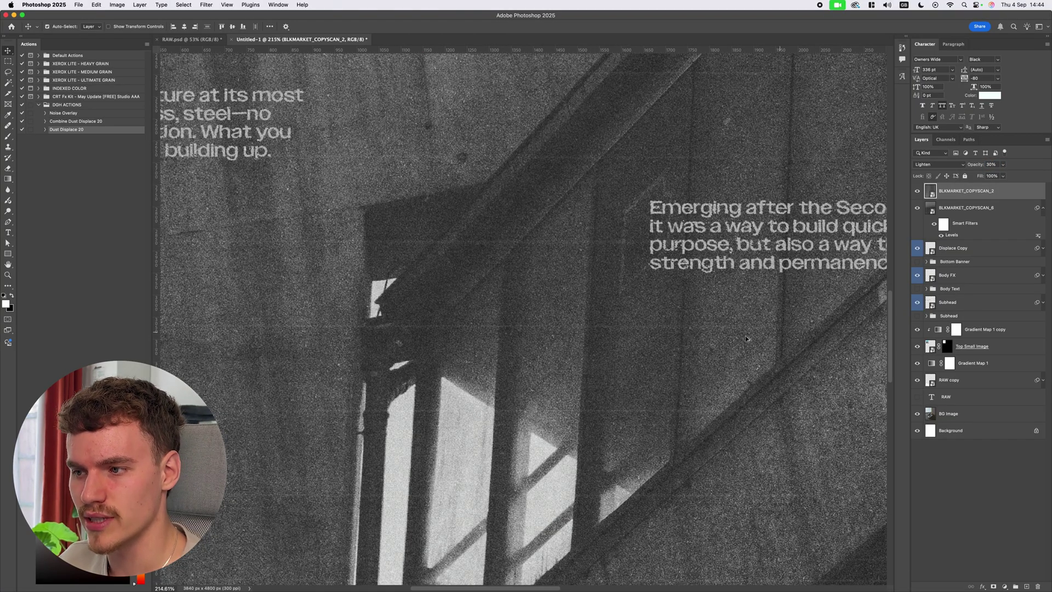
{"action": "scroll", "coordinate": [734, 334], "scroll_direction": "down", "scroll_amount": 4}
{"action": "scroll", "coordinate": [722, 323], "scroll_direction": "down", "scroll_amount": 5}
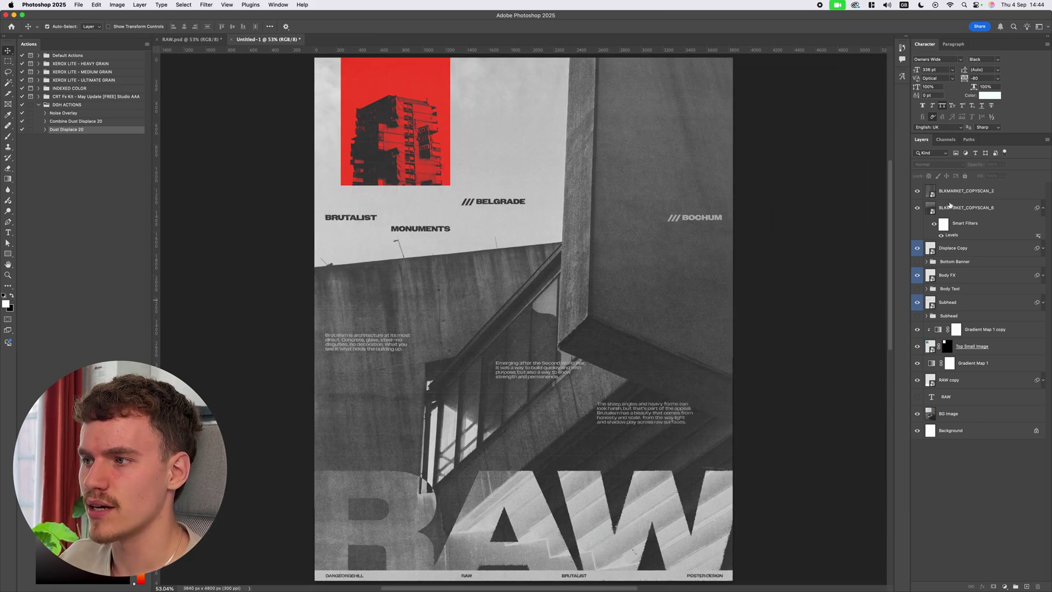
{"action": "left_click", "coordinate": [917, 191]}
{"action": "left_click", "coordinate": [917, 190]}
{"action": "left_click", "coordinate": [917, 191]}
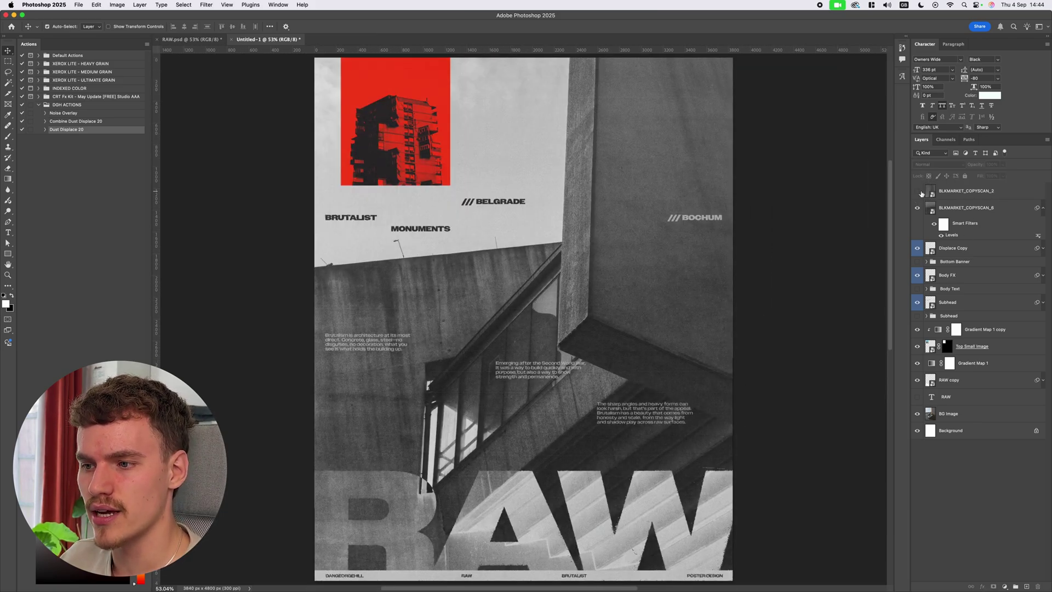
{"action": "left_click", "coordinate": [917, 191]}
{"action": "left_click", "coordinate": [966, 192]}
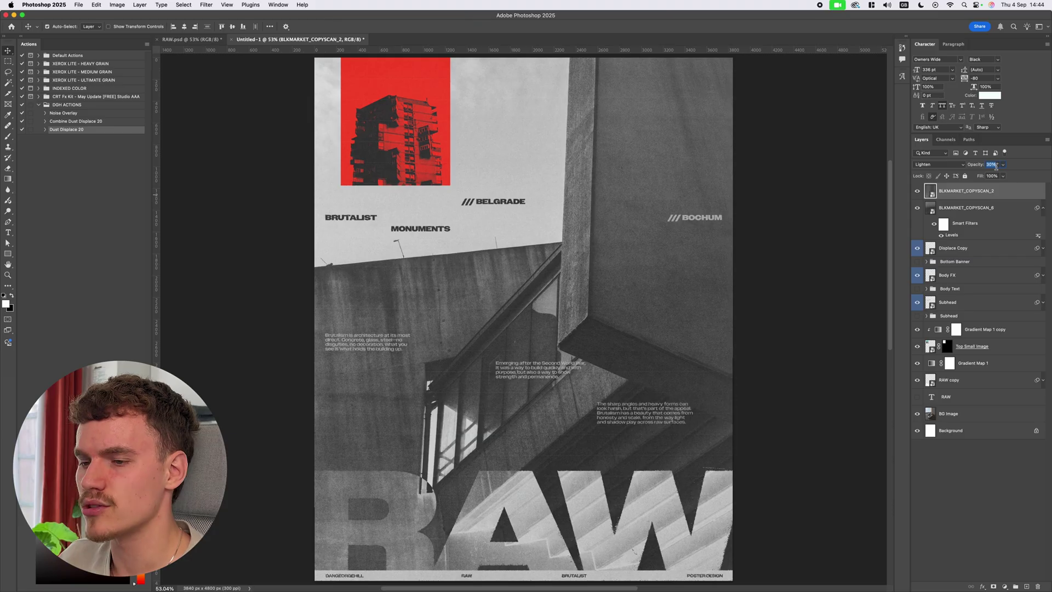
{"action": "type", "text": "25"}
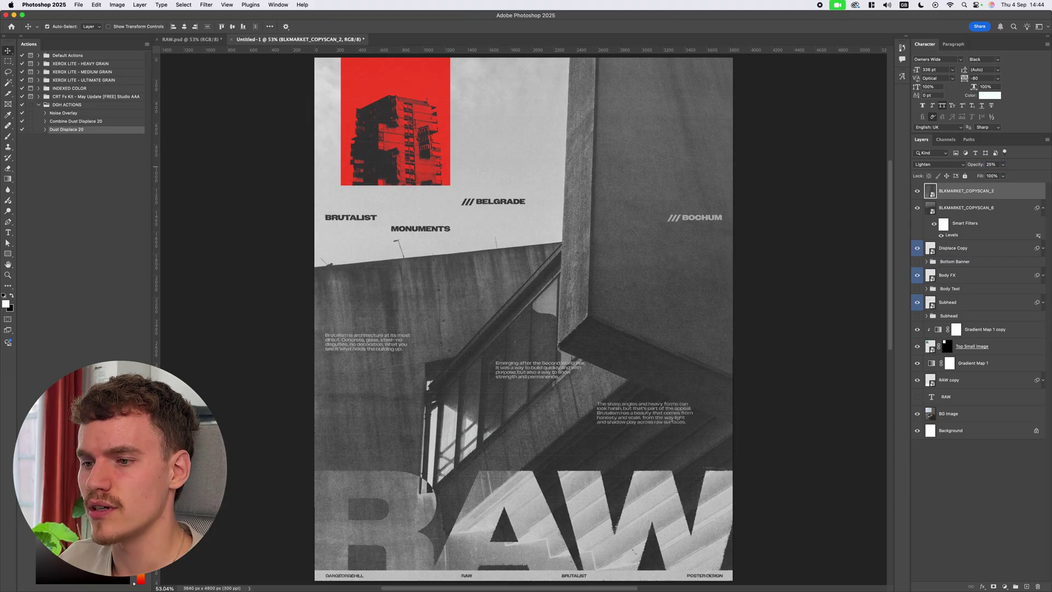
{"action": "left_click", "coordinate": [951, 164]}
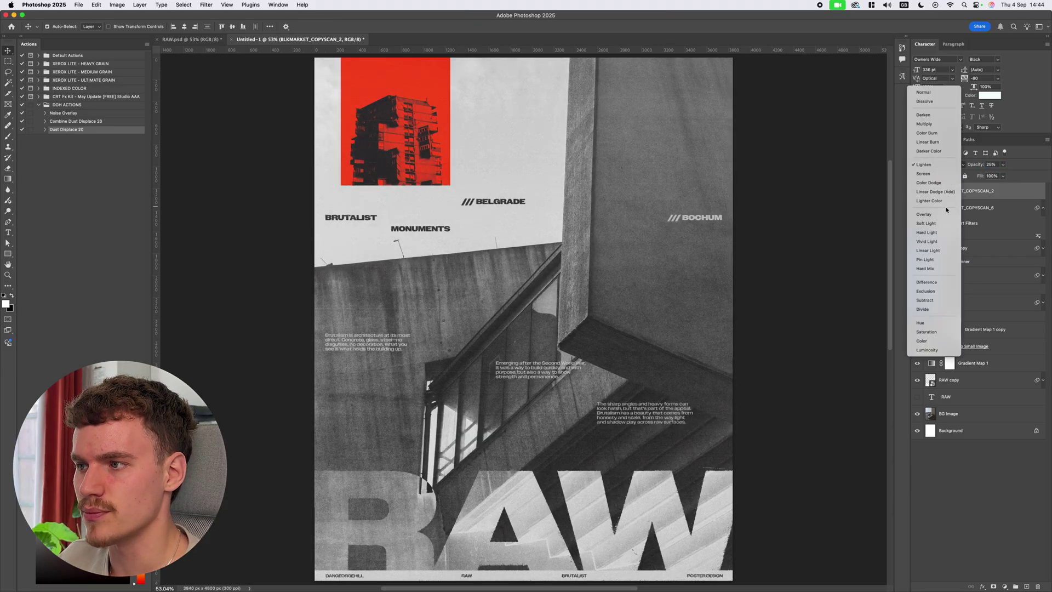
{"action": "left_click", "coordinate": [938, 166]}
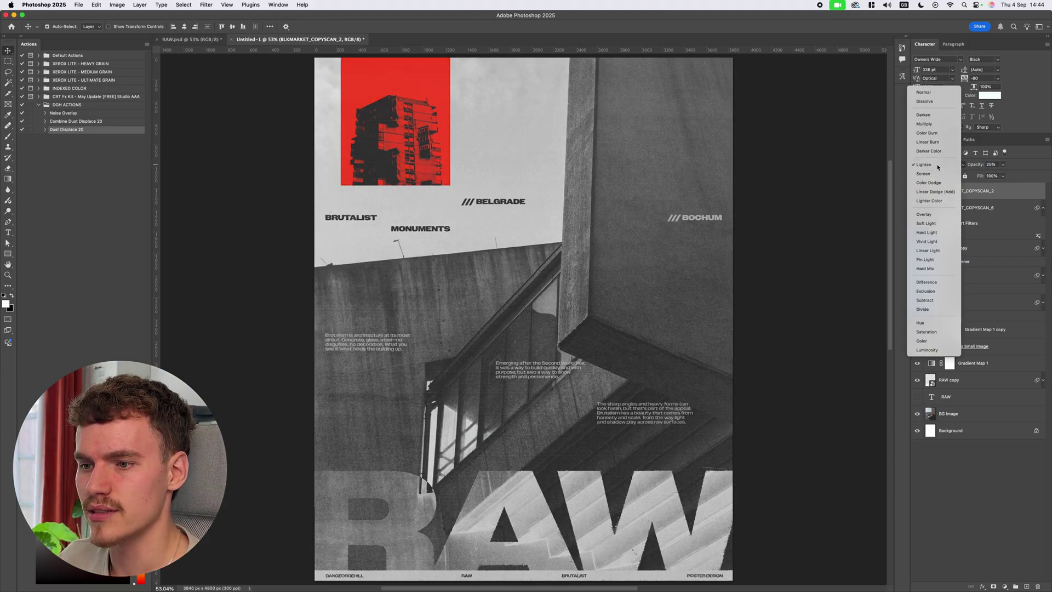
{"action": "left_click", "coordinate": [966, 192]}
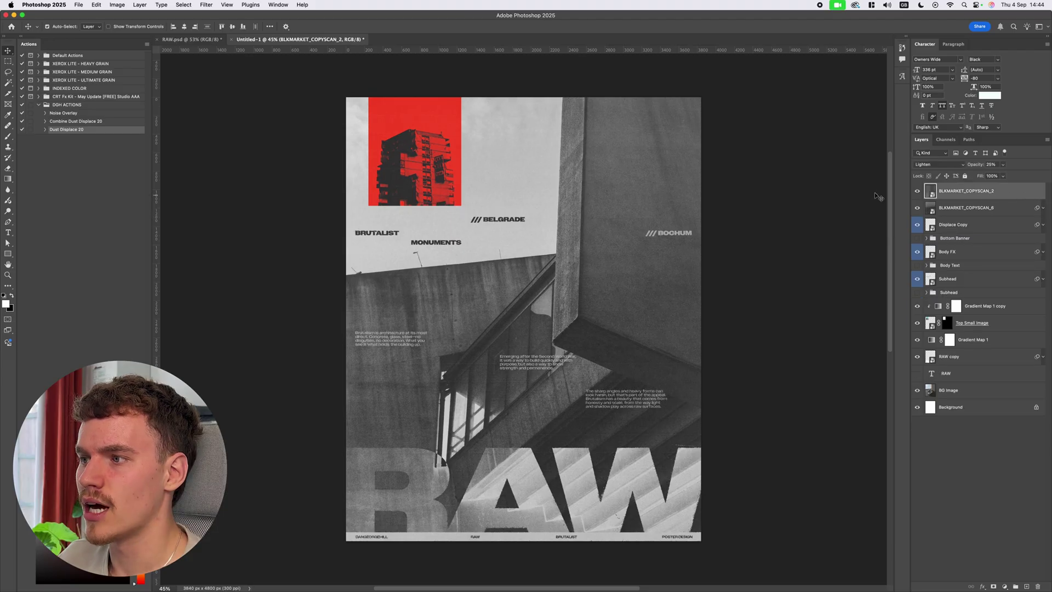
Run the Noise Overlay action on top of the poster and review the Camera Raw grain settings of the Noise layer
{"action": "left_click", "coordinate": [72, 114]}
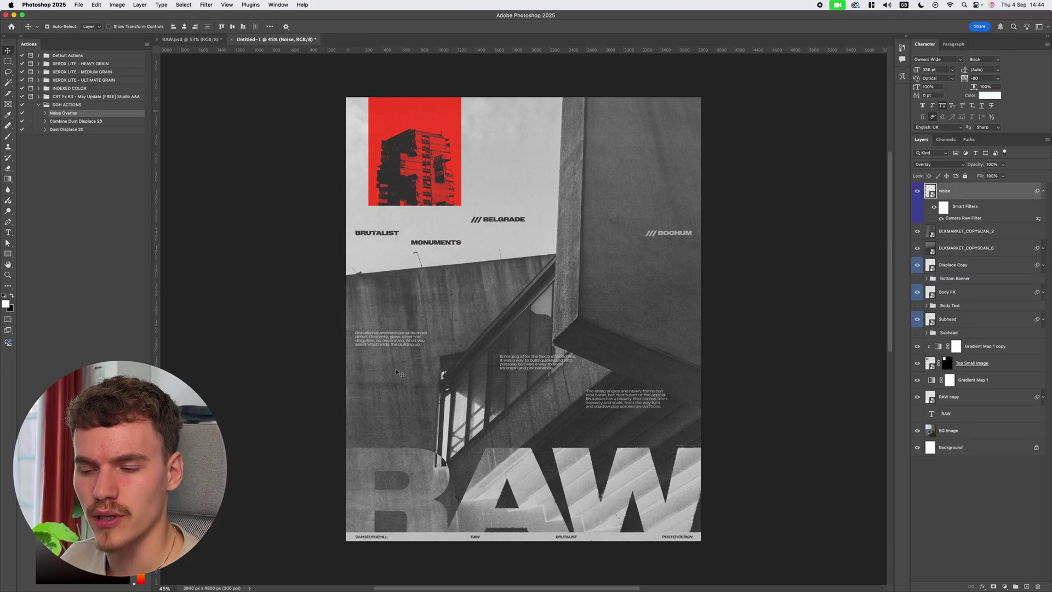
{"action": "left_click_drag", "start_coordinate": [520, 369], "coordinate": [579, 355]}
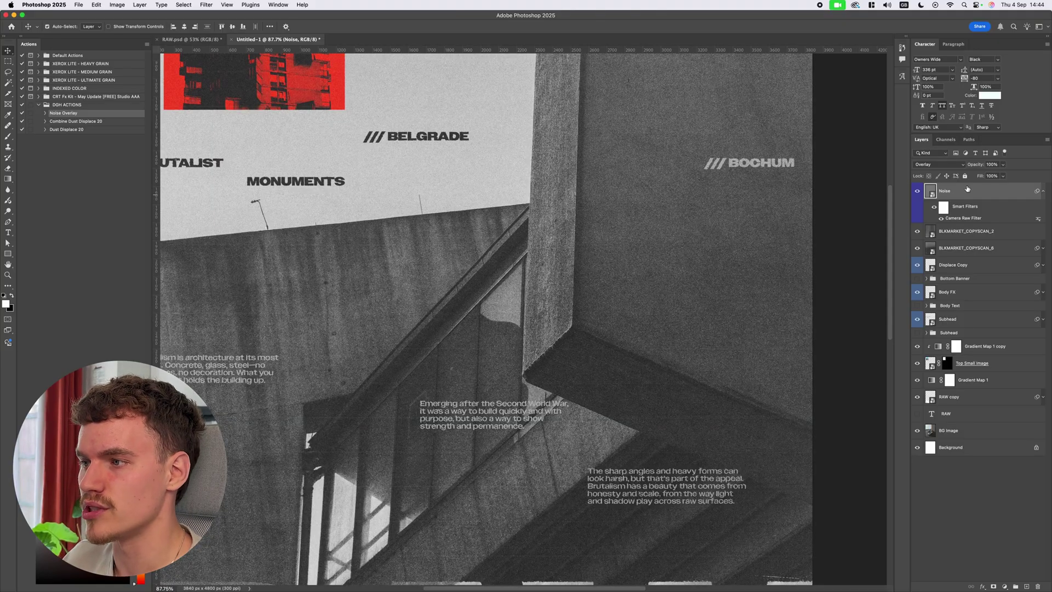
{"action": "double_click", "coordinate": [971, 218]}
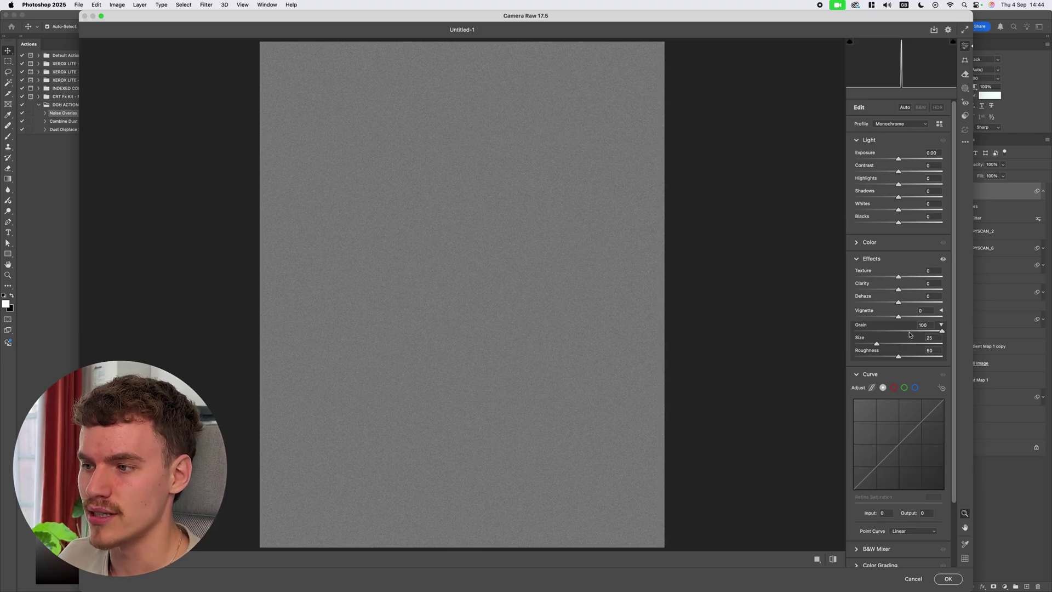
{"action": "key", "text": "Return"}
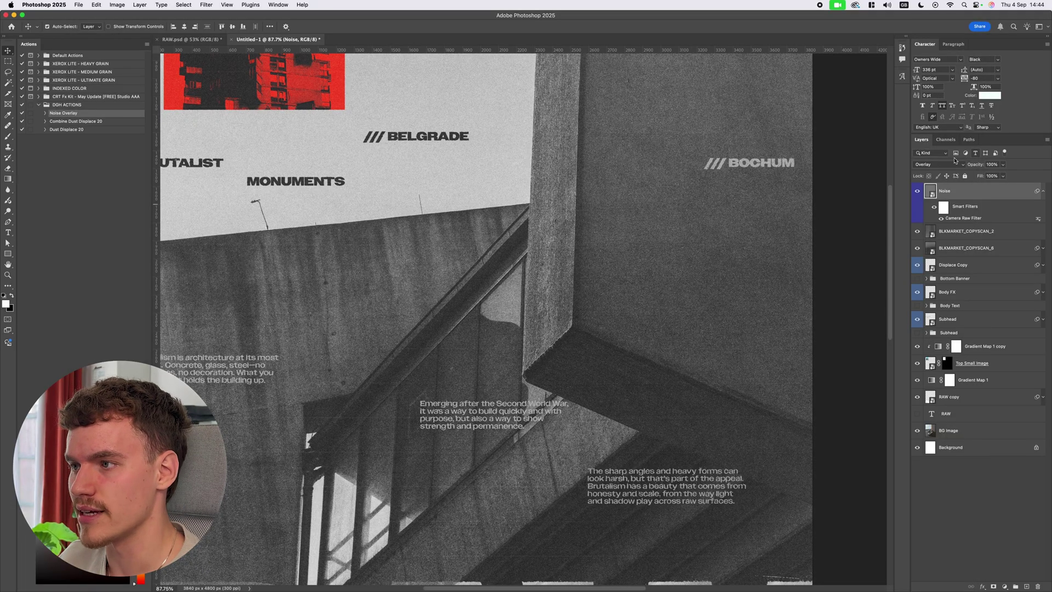
{"action": "left_click", "coordinate": [829, 191]}
{"action": "scroll", "coordinate": [828, 191], "scroll_direction": "down", "scroll_amount": 2}
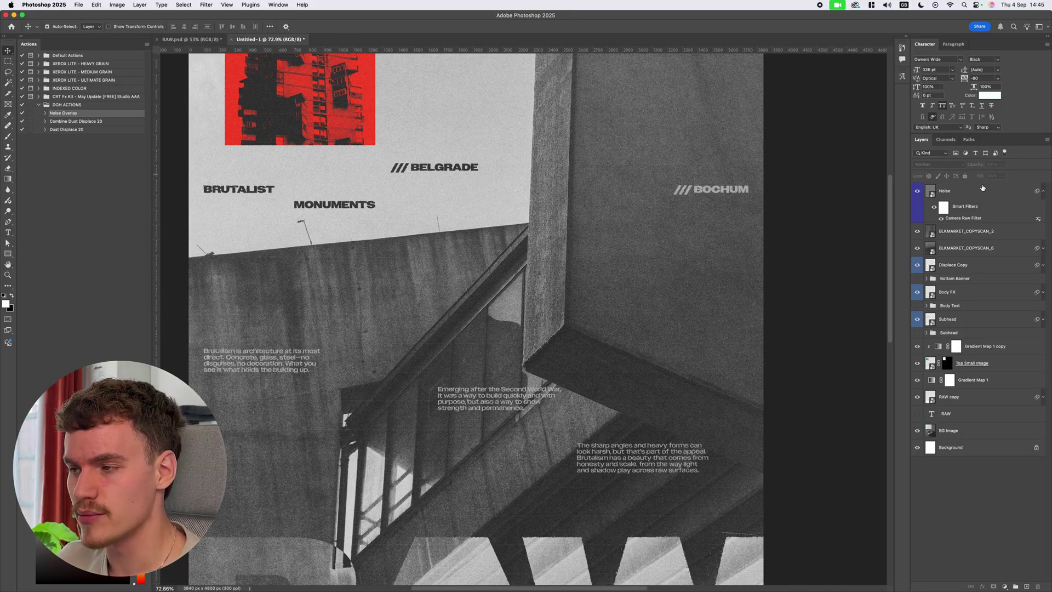
{"action": "left_click", "coordinate": [1010, 196]}
{"action": "left_click", "coordinate": [1042, 192]}
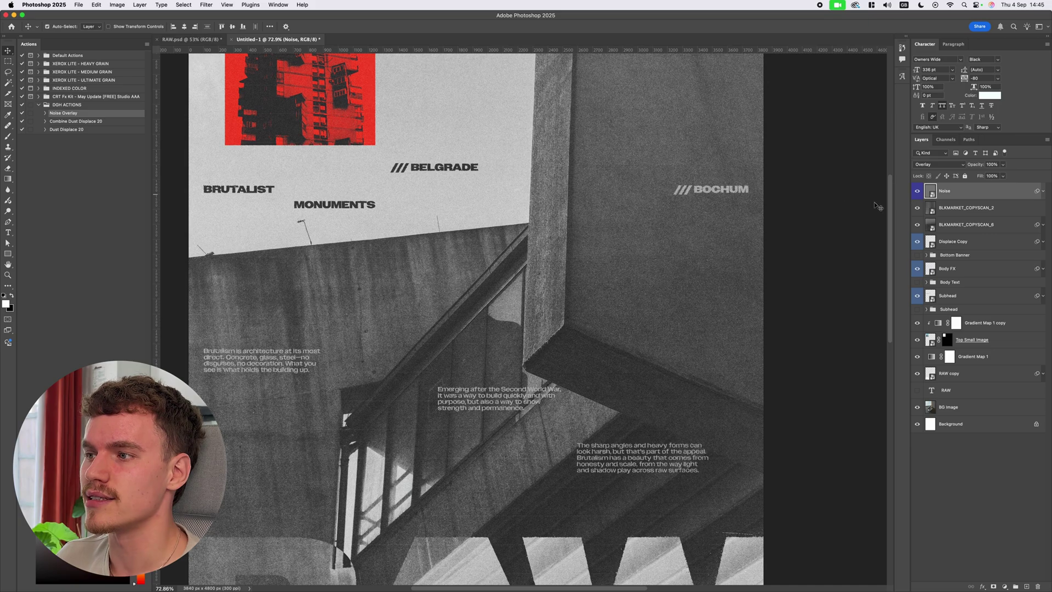
Copy the Light Paper Texture 2 - DS layer from RAW.psd into the poster document above all layers
{"action": "key", "text": "super+0"}
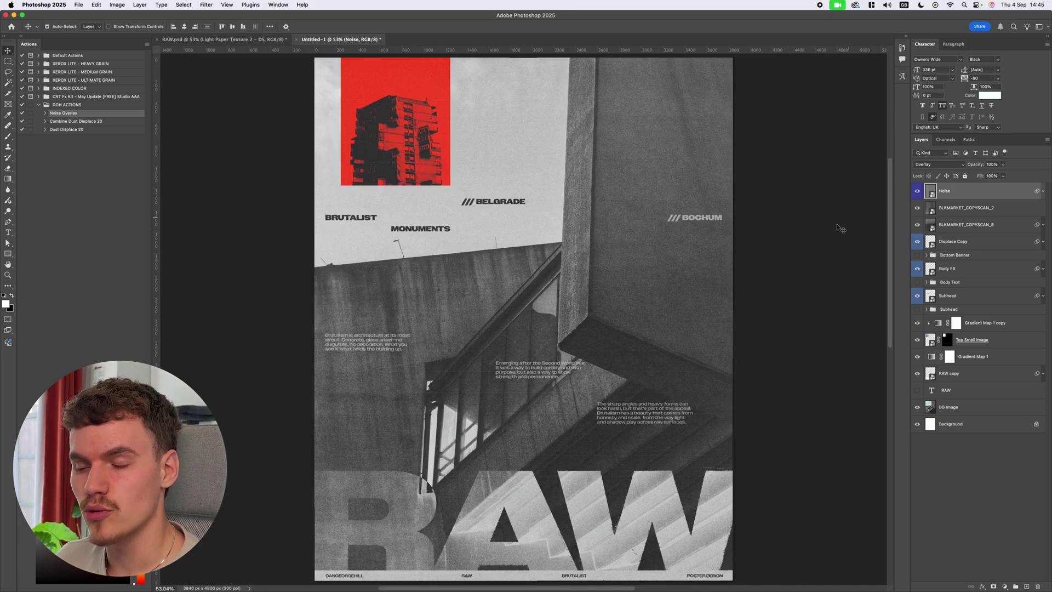
{"action": "left_click", "coordinate": [808, 253]}
{"action": "scroll", "coordinate": [785, 263], "scroll_direction": "down", "scroll_amount": 1}
{"action": "key", "text": "super+v"}
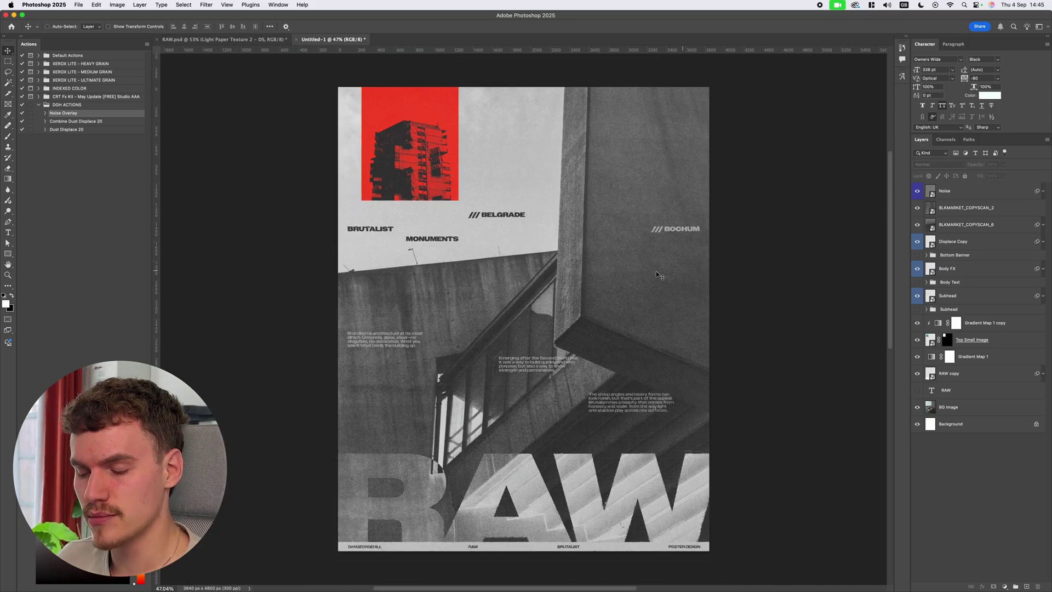
{"action": "scroll", "coordinate": [650, 272], "scroll_direction": "down", "scroll_amount": 1}
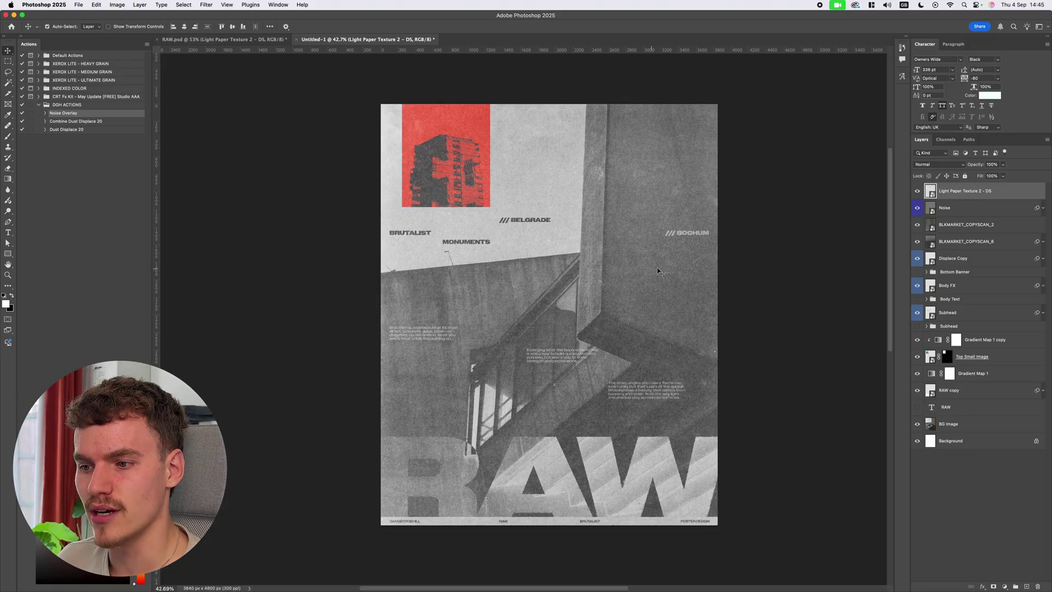
Set the Light Paper Texture 2 - DS layer's opacity to 25% and move it beneath the Noise layer
{"action": "scroll", "coordinate": [658, 270], "scroll_direction": "up", "scroll_amount": 2}
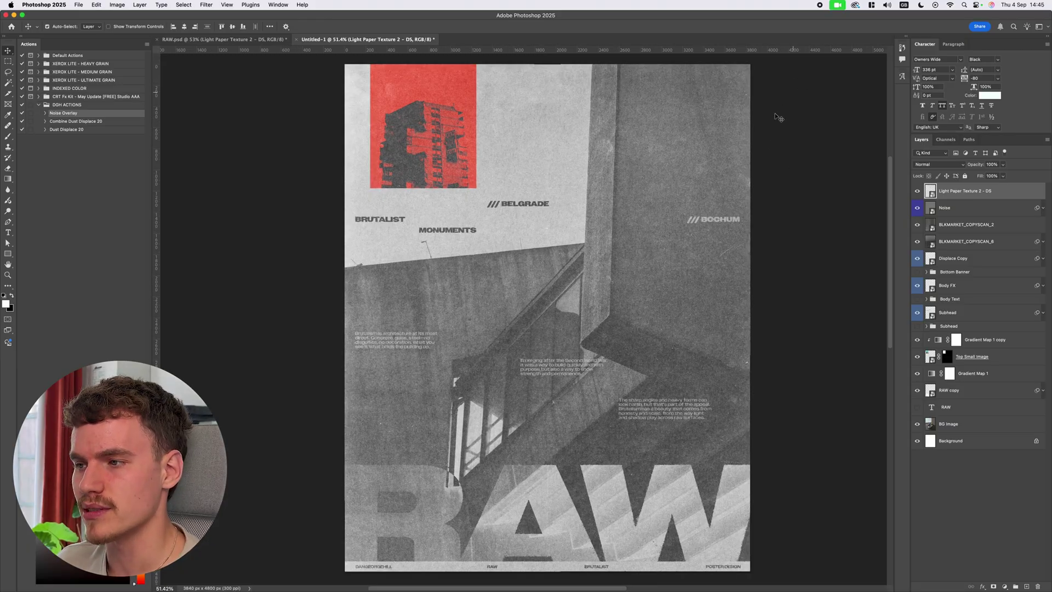
{"action": "scroll", "coordinate": [774, 113], "scroll_direction": "down", "scroll_amount": 1}
{"action": "left_click_drag", "start_coordinate": [1002, 164], "coordinate": [975, 176]}
{"action": "left_click", "coordinate": [991, 164]}
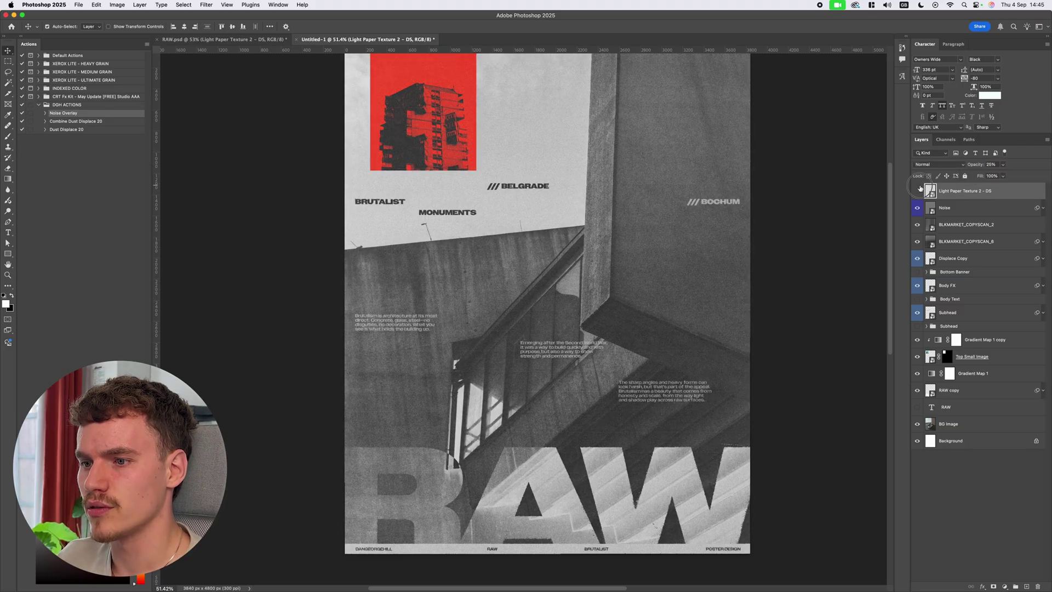
{"action": "left_click_drag", "start_coordinate": [969, 193], "coordinate": [970, 217]}
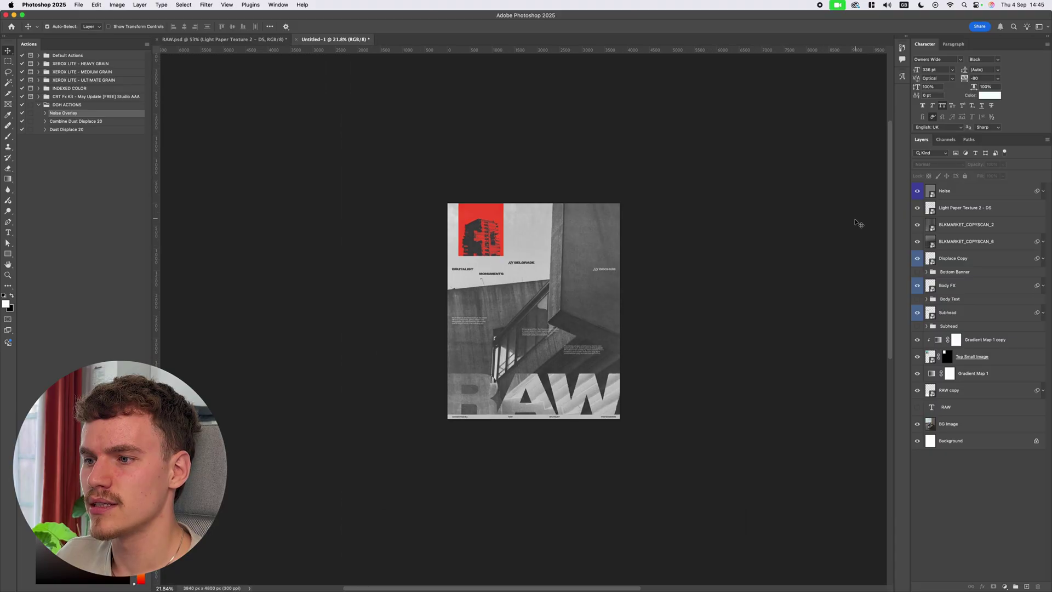
Add a Curves adjustment layer above all other layers
{"action": "scroll", "coordinate": [574, 263], "scroll_direction": "up", "scroll_amount": 3}
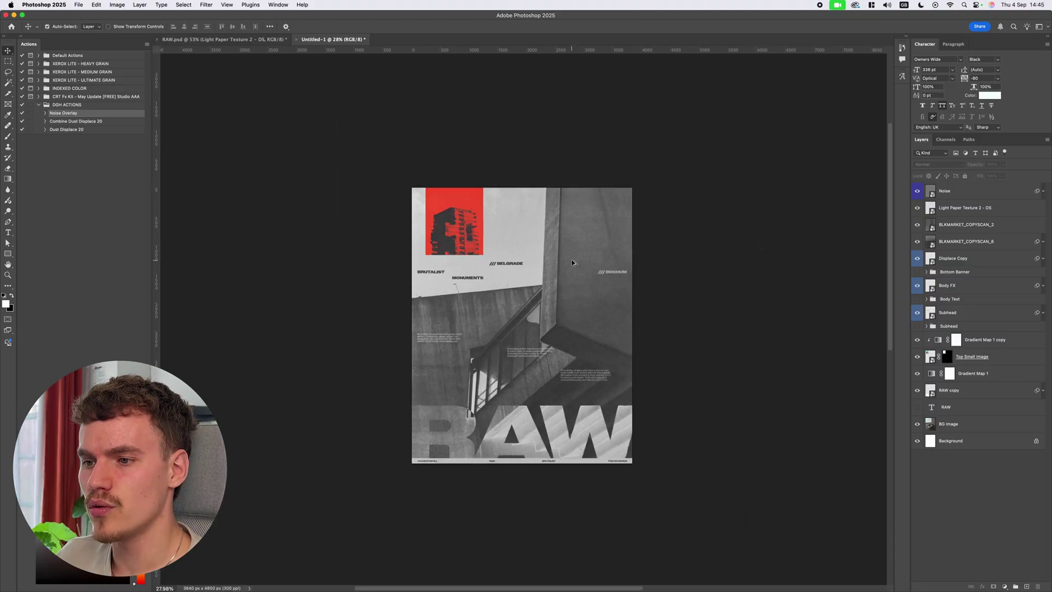
{"action": "scroll", "coordinate": [574, 305], "scroll_direction": "up", "scroll_amount": 2}
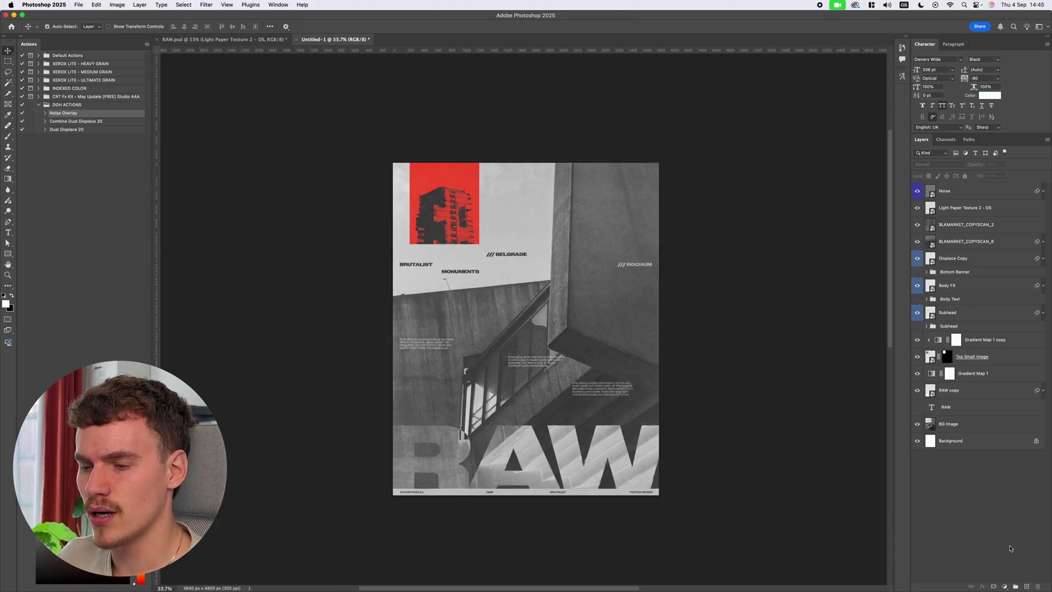
{"action": "left_click", "coordinate": [1006, 586]}
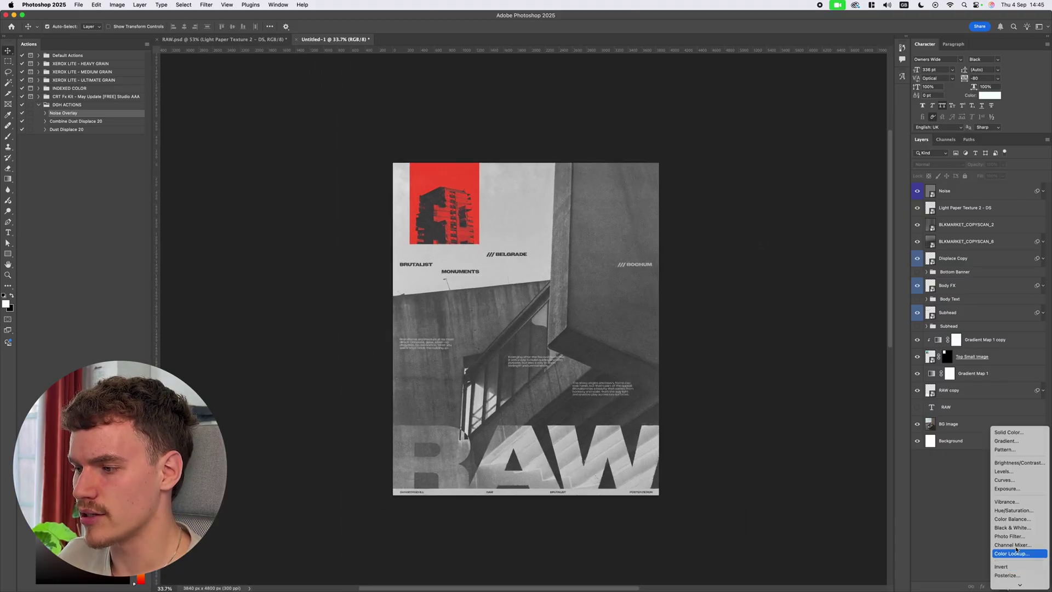
{"action": "left_click", "coordinate": [1020, 480]}
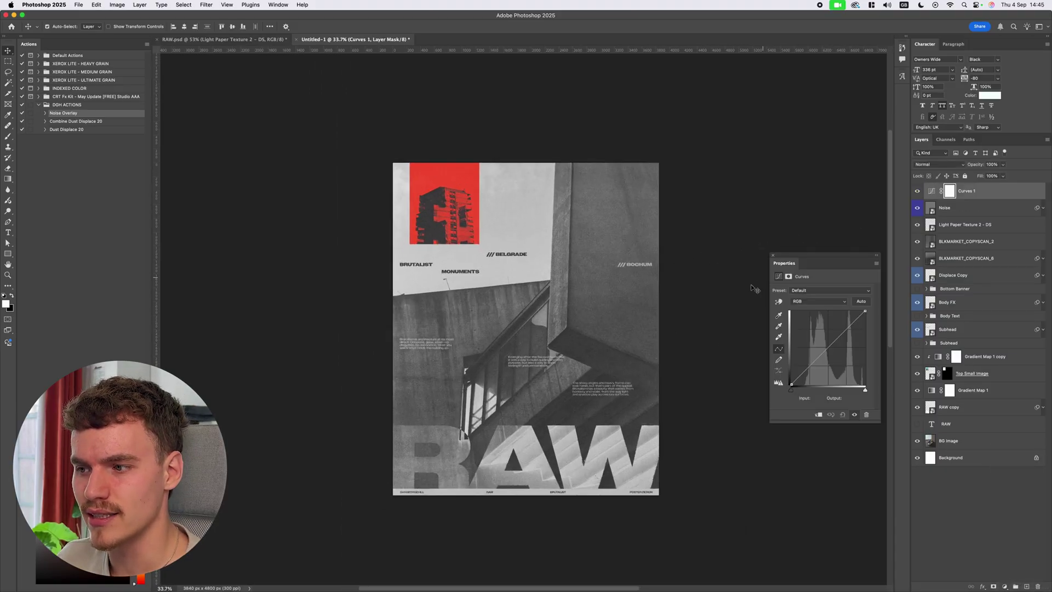
Shape a contrast S-curve by lowering the shadows to output 38 at input 47 and raising the highlights to output 199
{"action": "scroll", "coordinate": [531, 324], "scroll_direction": "up", "scroll_amount": 2}
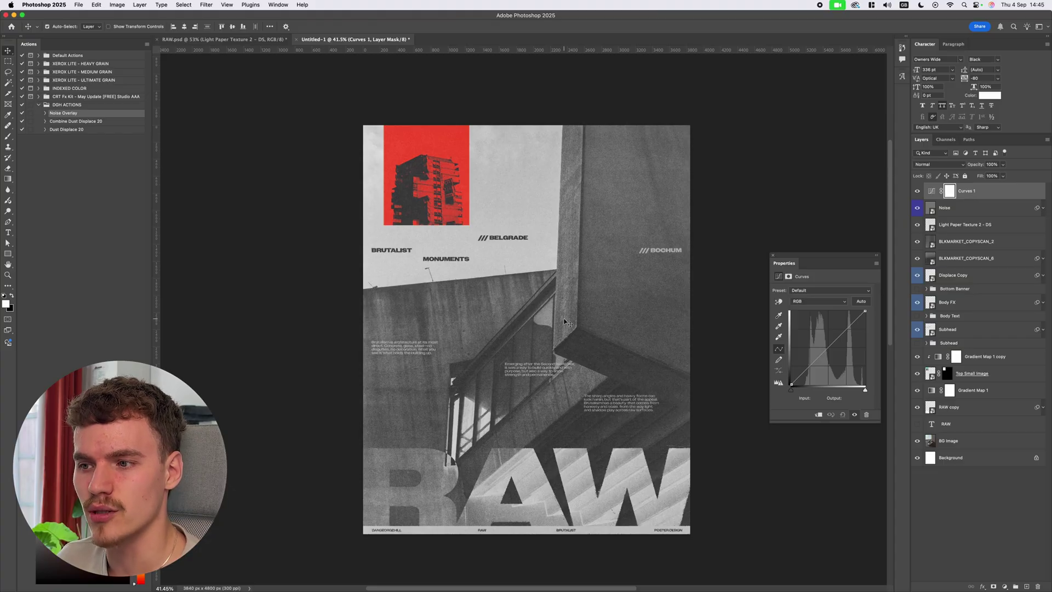
{"action": "scroll", "coordinate": [565, 342], "scroll_direction": "up", "scroll_amount": 1}
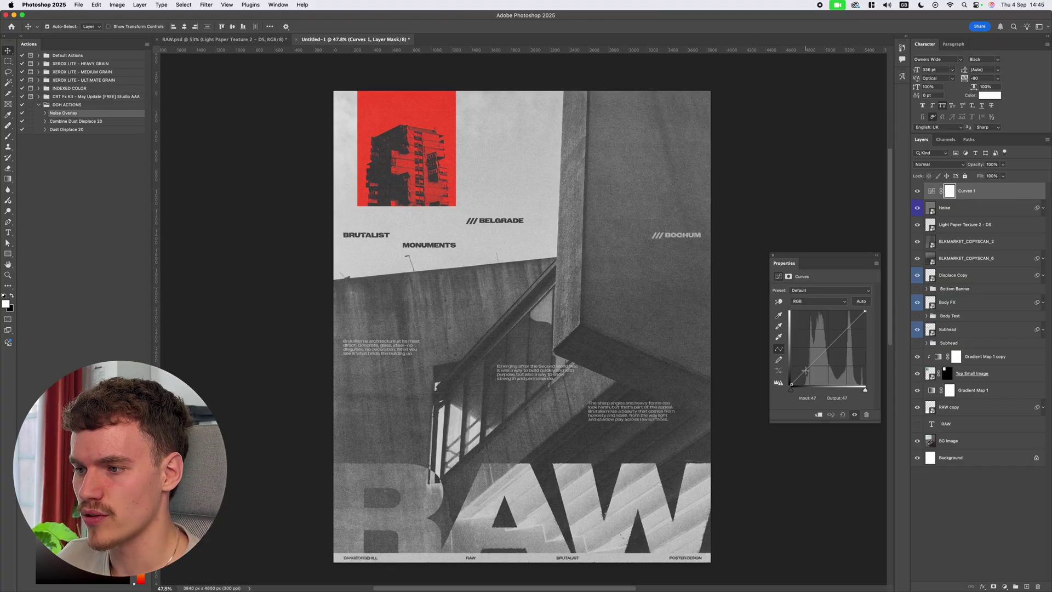
{"action": "left_click_drag", "start_coordinate": [804, 371], "coordinate": [805, 375]}
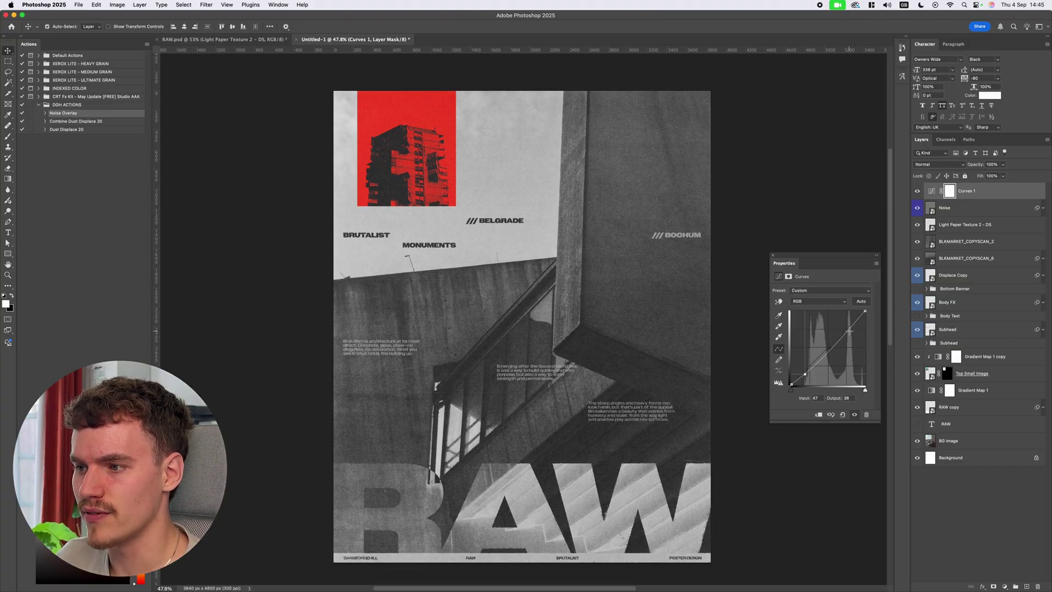
{"action": "left_click_drag", "start_coordinate": [847, 329], "coordinate": [845, 327]}
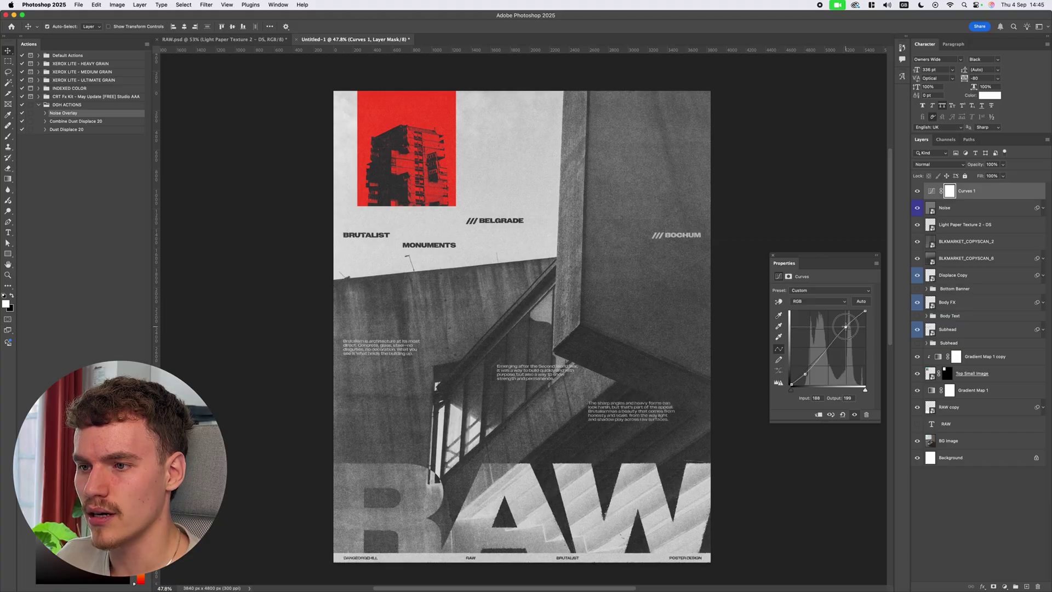
Fine-tune the Curves 1 contrast curve by raising the highlights to output 204, and compare the poster with and without the adjustment
{"action": "left_click_drag", "start_coordinate": [805, 374], "coordinate": [805, 372]}
{"action": "mouse_move", "coordinate": [845, 327]}
{"action": "left_mouse_down"}
{"action": "mouse_move", "coordinate": [827, 342]}
{"action": "mouse_move", "coordinate": [848, 325]}
{"action": "left_mouse_up"}
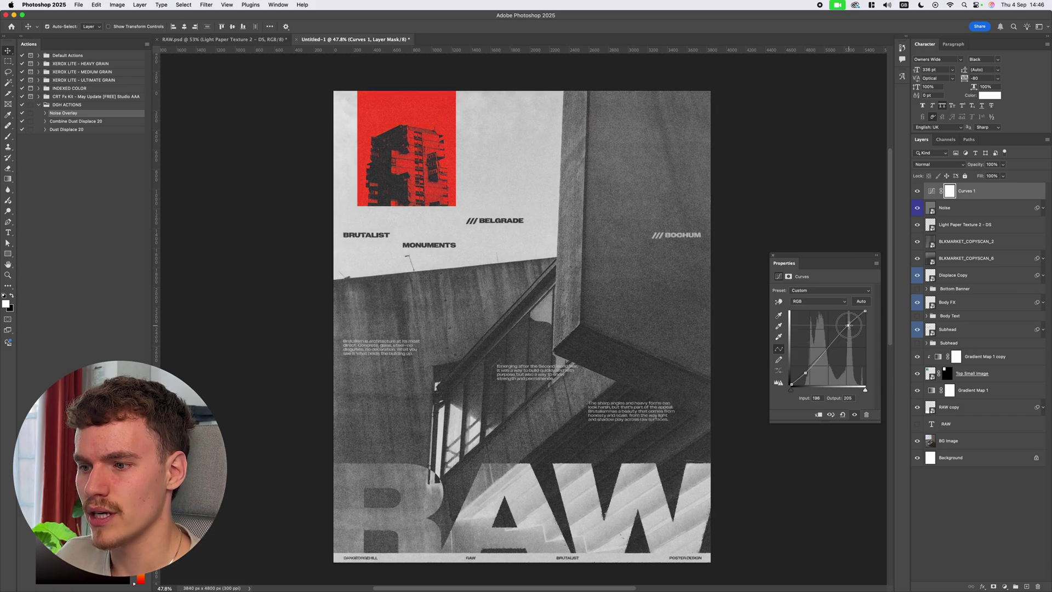
{"action": "left_click", "coordinate": [917, 191]}
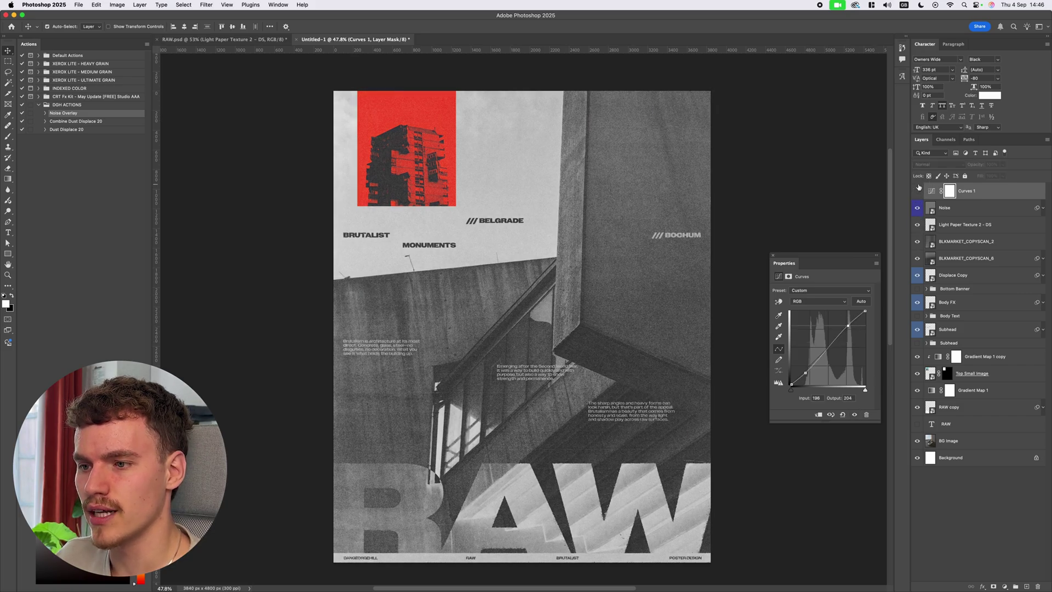
{"action": "left_click", "coordinate": [918, 190]}
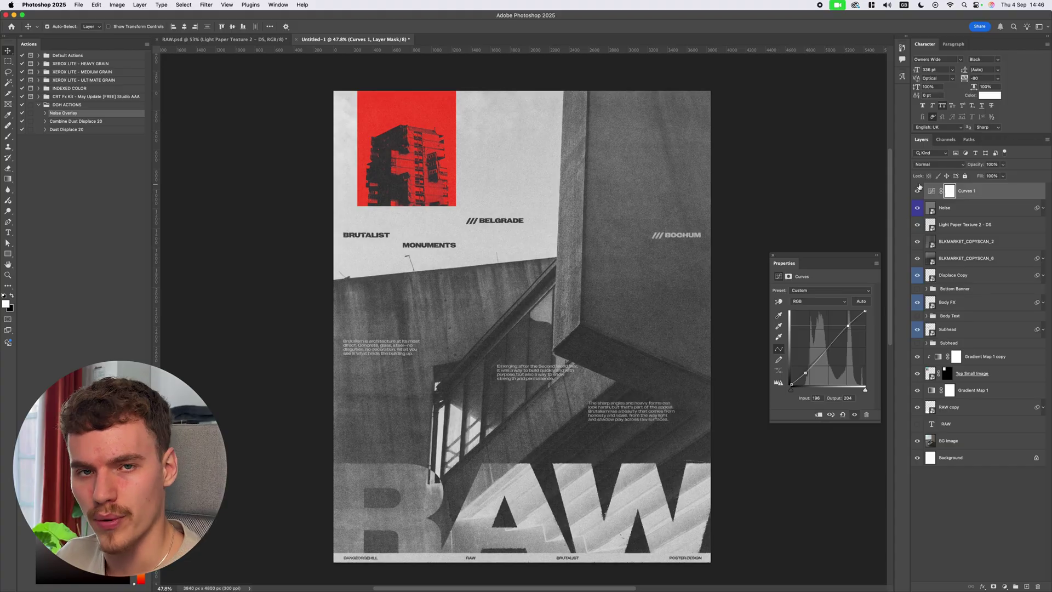
{"action": "left_click", "coordinate": [826, 235]}
{"action": "left_click", "coordinate": [773, 255]}
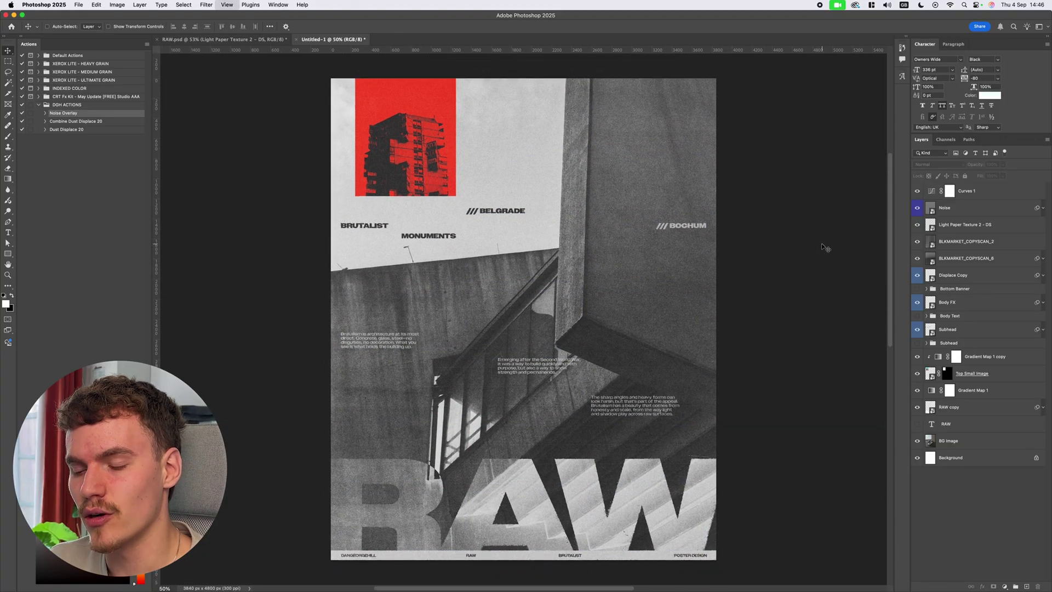
Compare the full finished poster with the RAW.psd original at 33.3% zoom, ending on the recreated poster document
{"action": "key", "text": "super+minus"}
{"action": "left_click", "coordinate": [212, 39]}
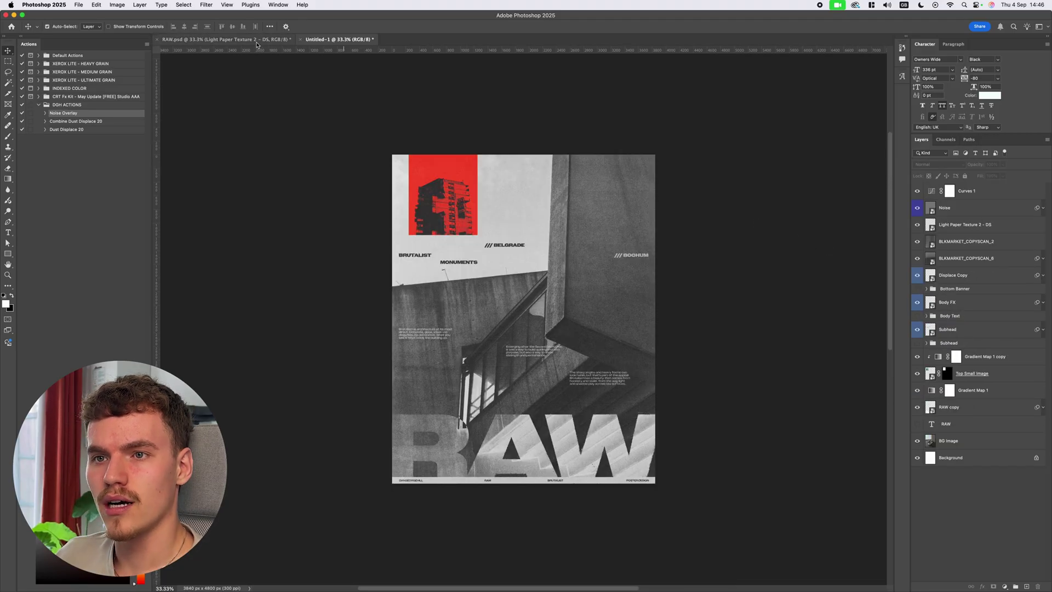
{"action": "left_click", "coordinate": [255, 41]}
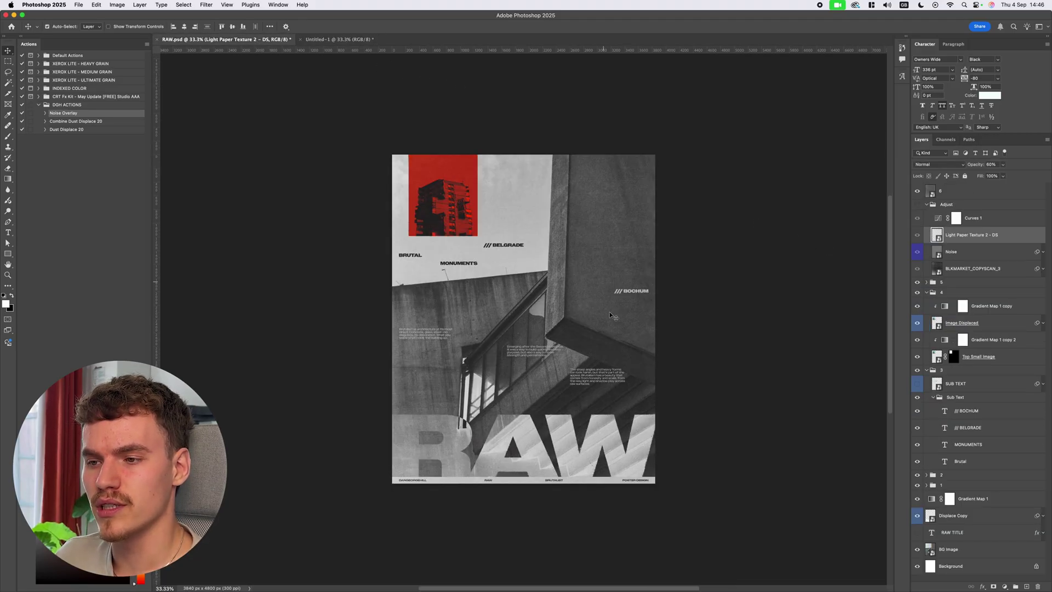
{"action": "key", "text": "ctrl+Tab"}
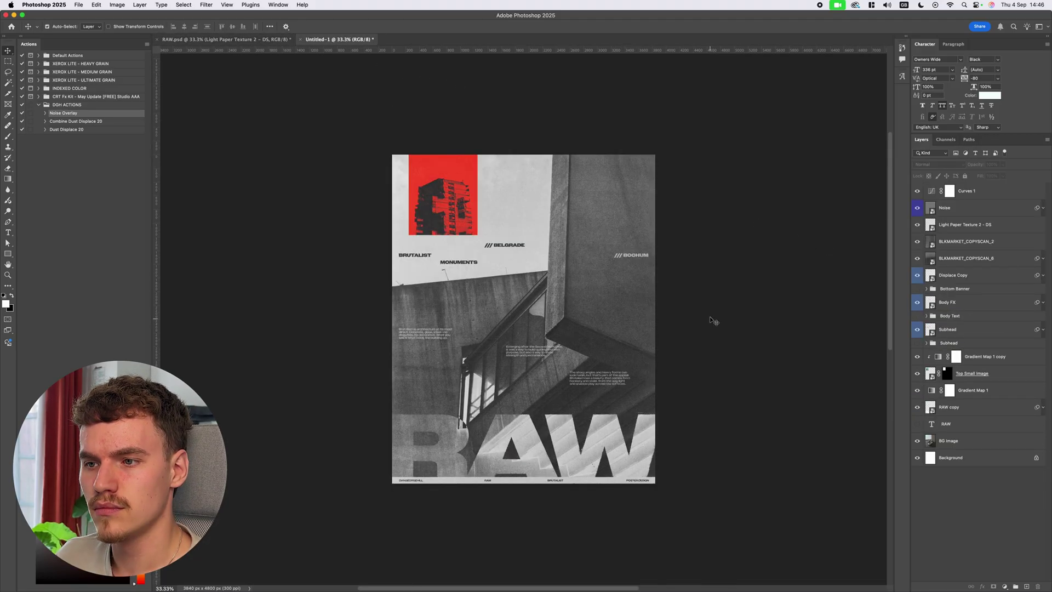
{"action": "left_click", "coordinate": [268, 40]}
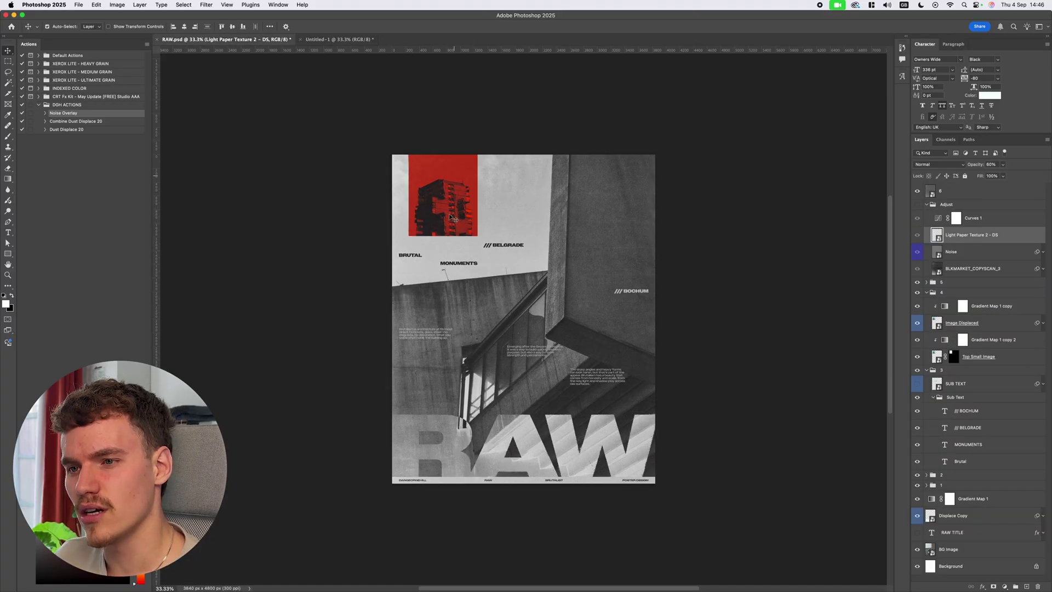
{"action": "left_click", "coordinate": [336, 39]}
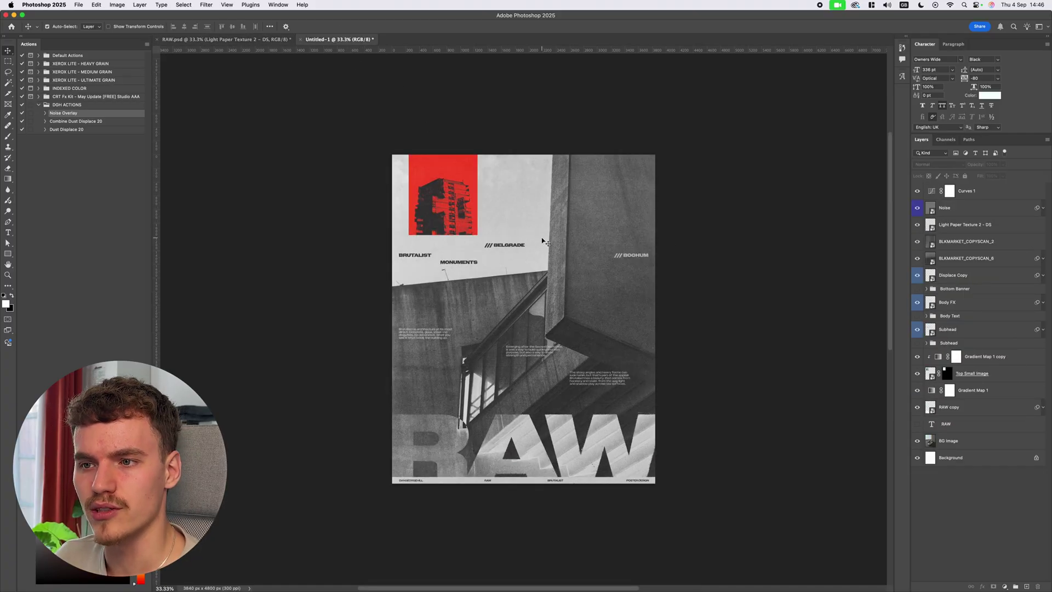